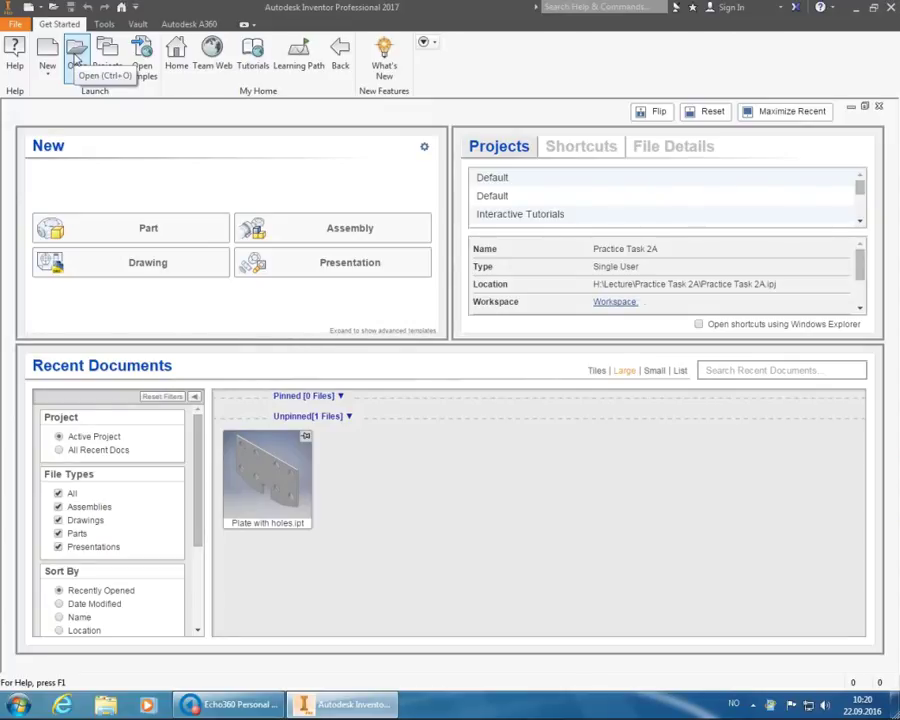
- Bring up the Open dialog from the Get Started ribbon
left_click(76, 58)
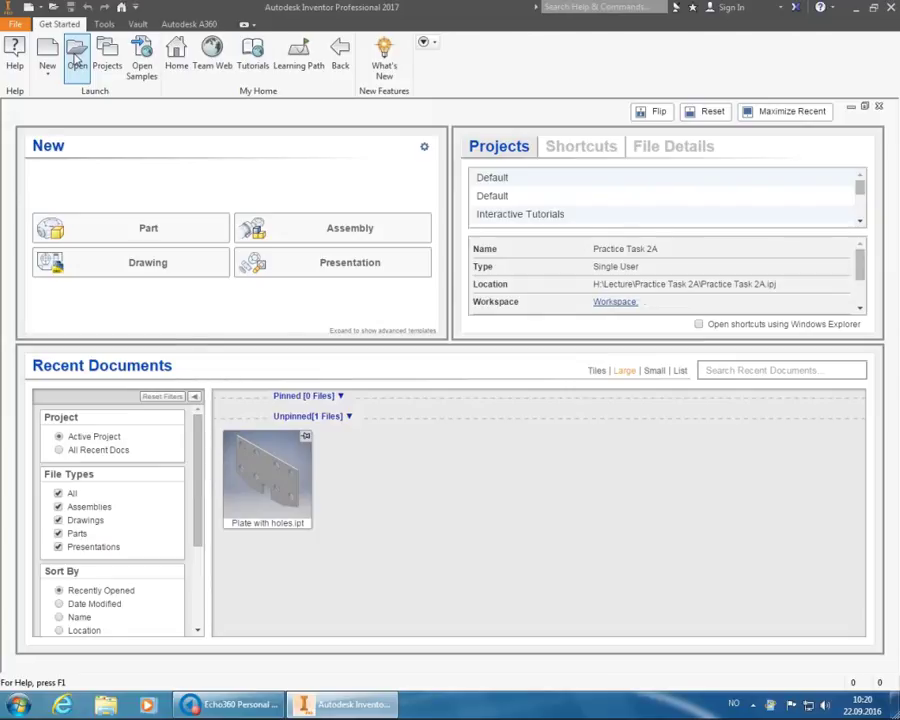
- Open Plate with holes.ipt from the Practice Task 2A folder
left_click(455, 286)
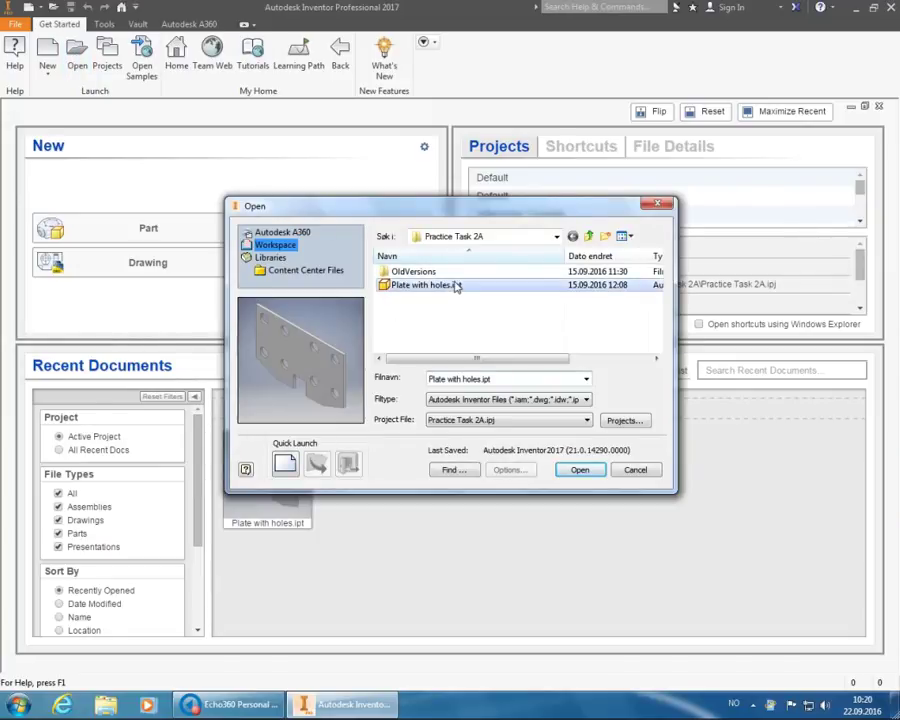
left_click(580, 471)
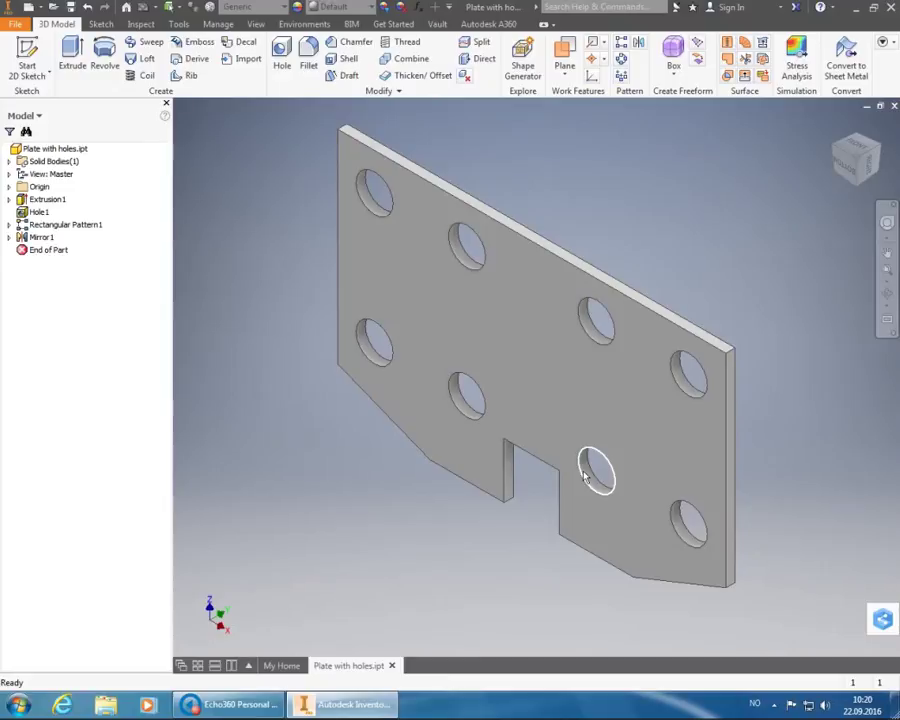
- Inspect the notched eight-hole plate model, whose material is still Generic
mouse_move(607, 498)
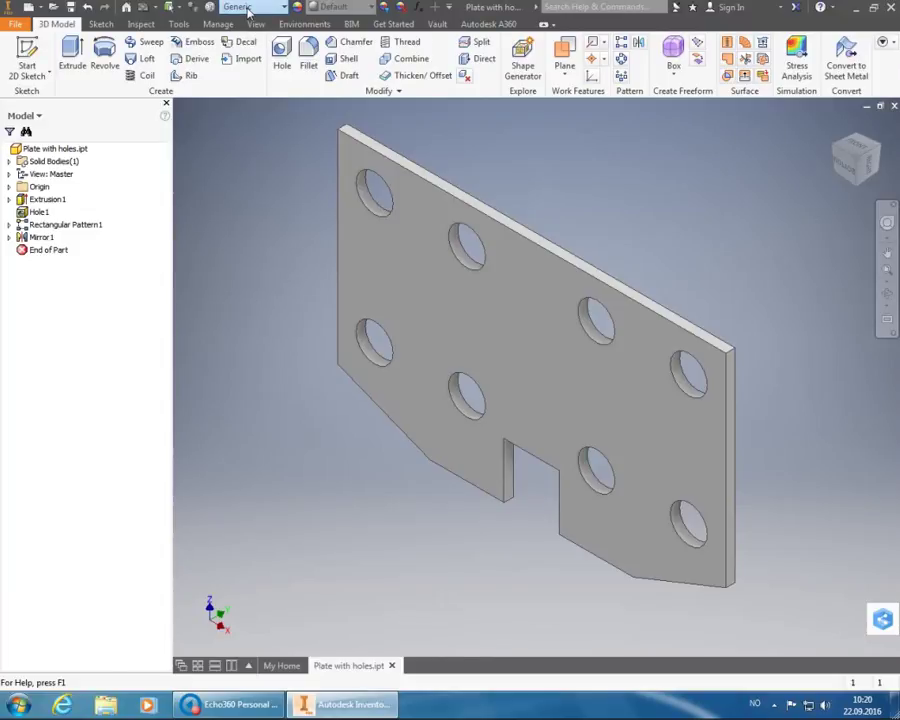
- Change the plate's material from Generic to ABS Plastic
left_click(247, 11)
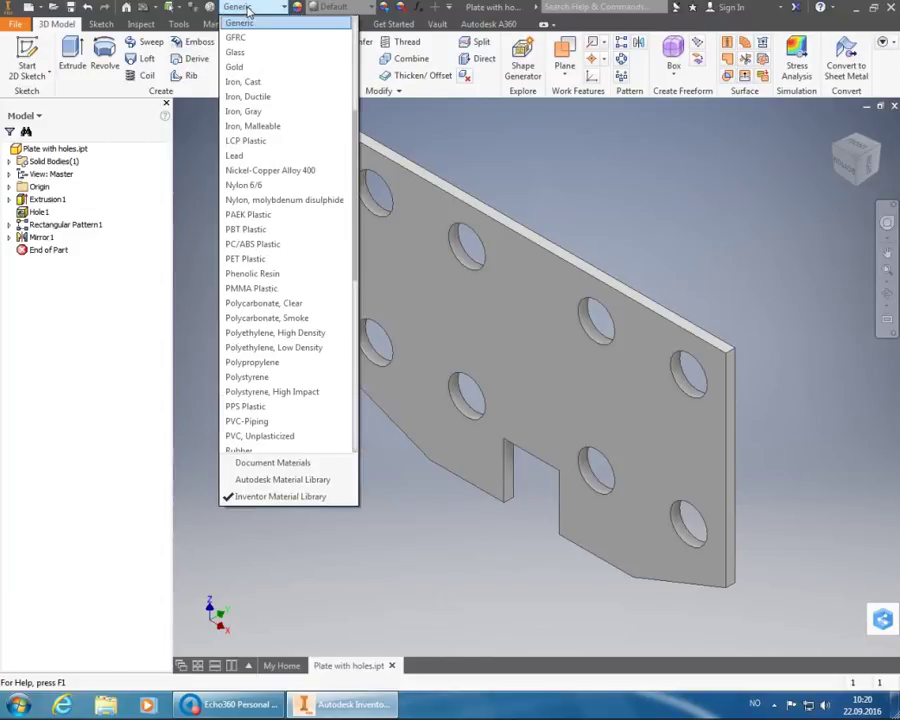
scroll(258, 48, "up", 5)
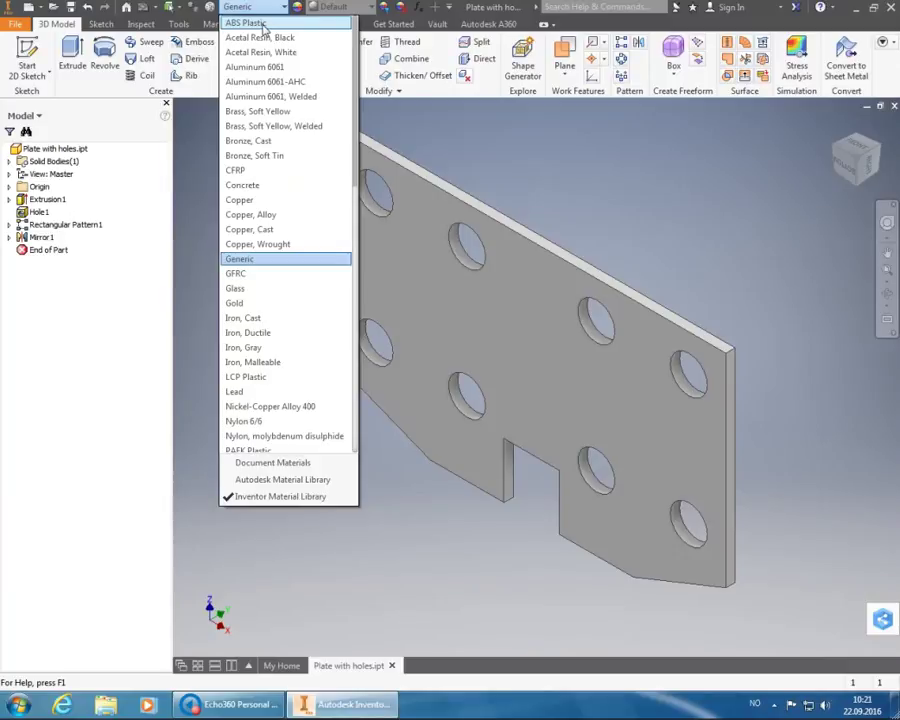
left_click(262, 23)
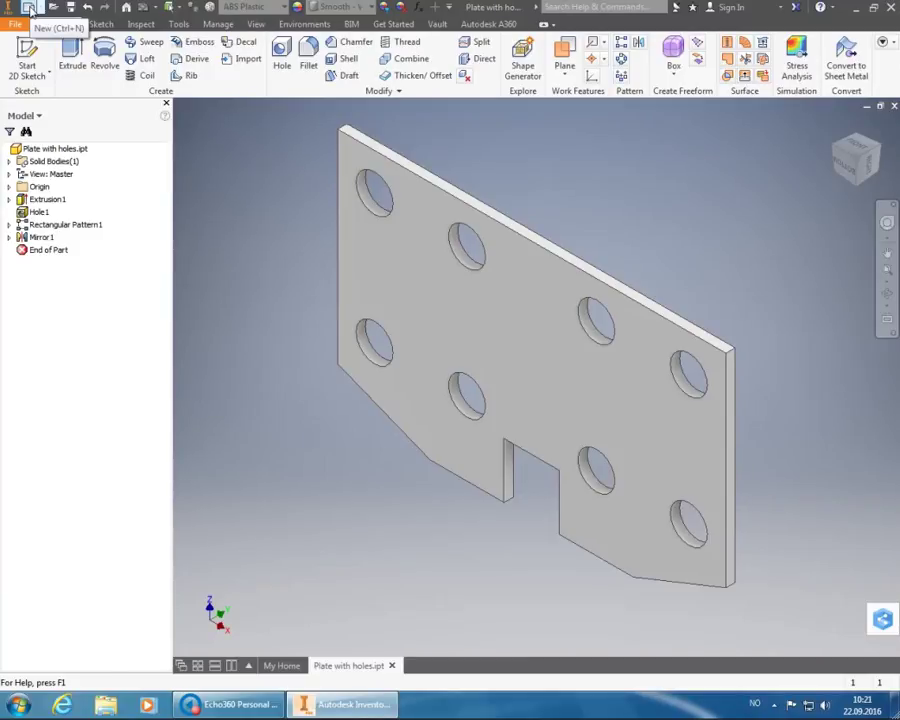
- Create a new drawing from the Metric ISO.idw template
left_click(30, 8)
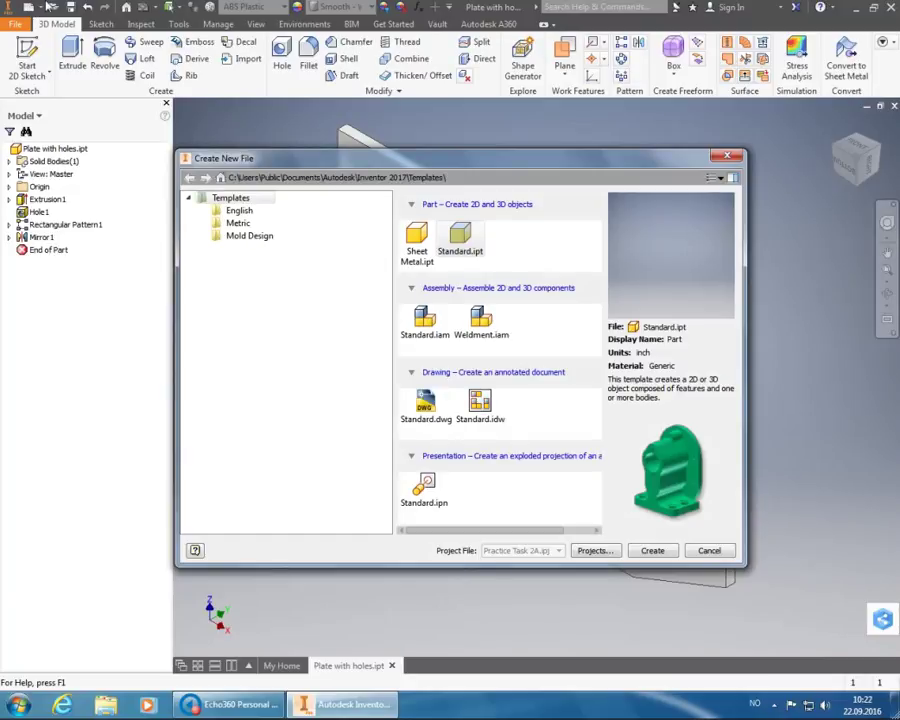
left_click(226, 225)
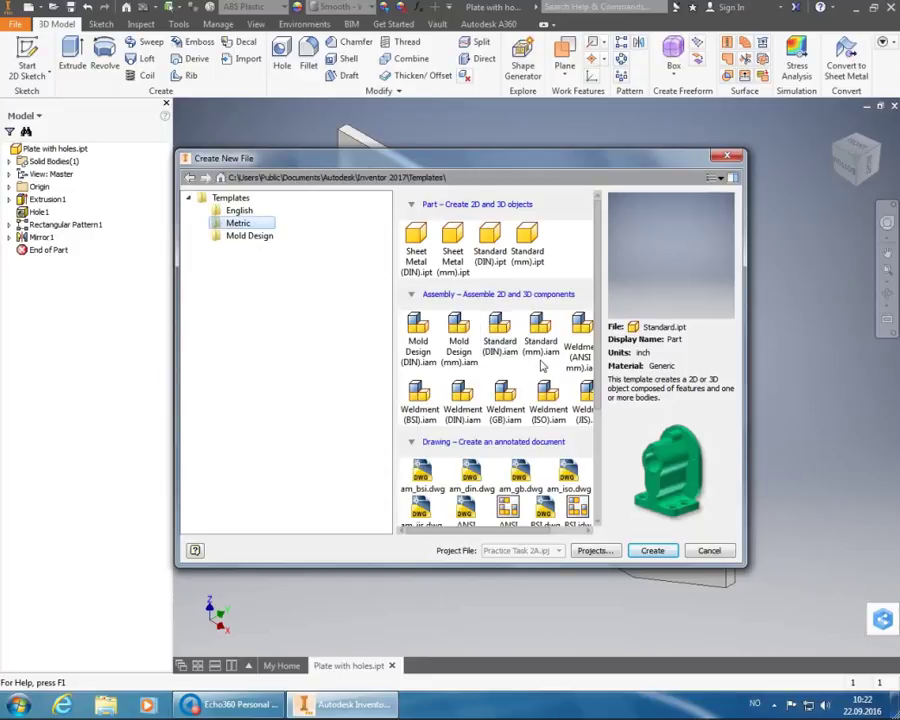
scroll(540, 365, "down", 3)
scroll(542, 367, "down", 1)
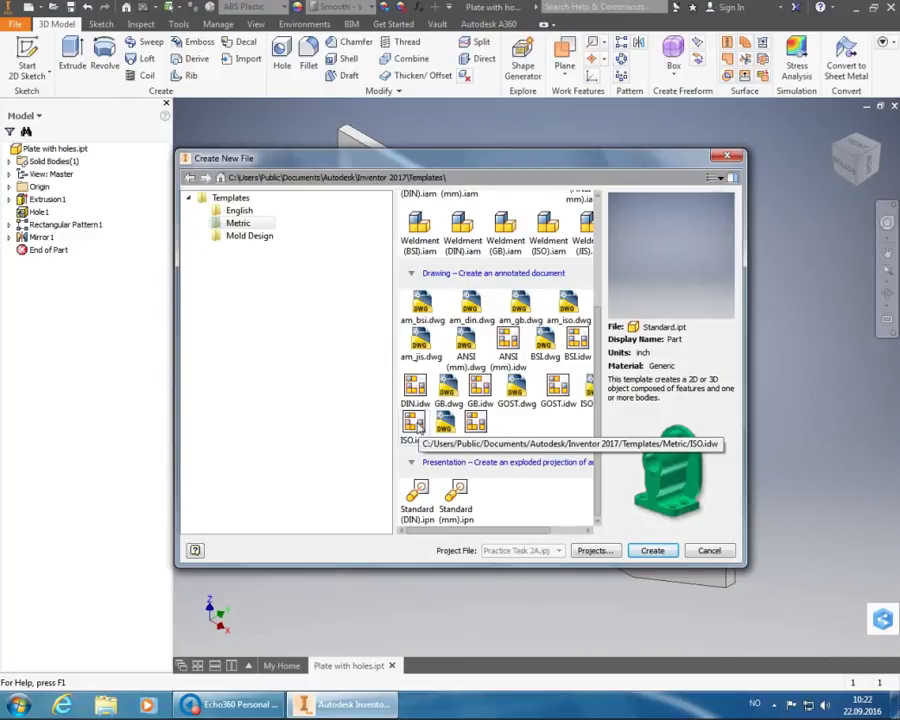
left_click(416, 423)
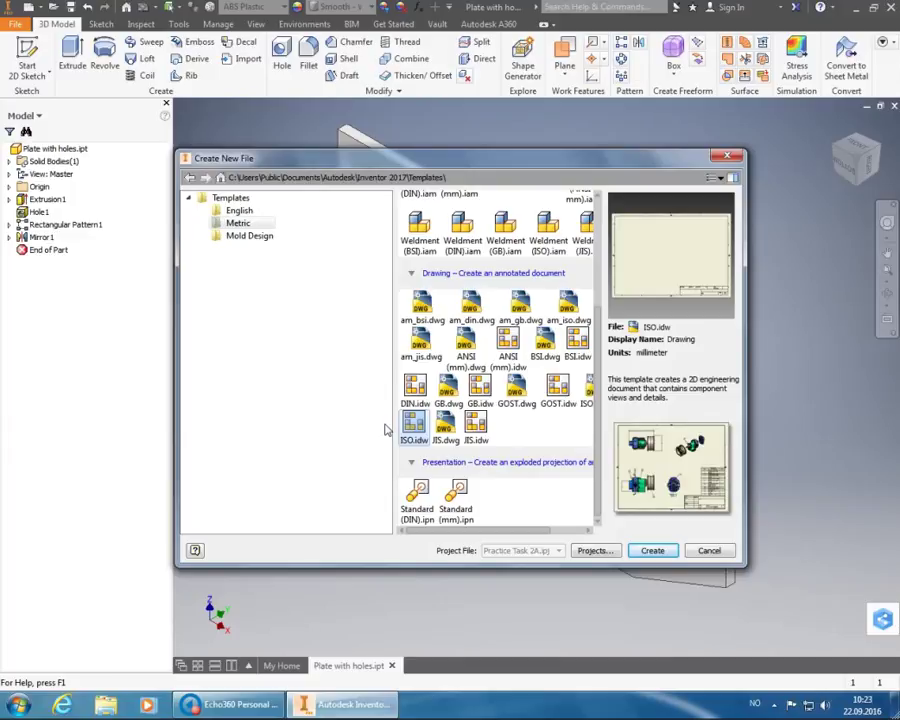
left_click(666, 553)
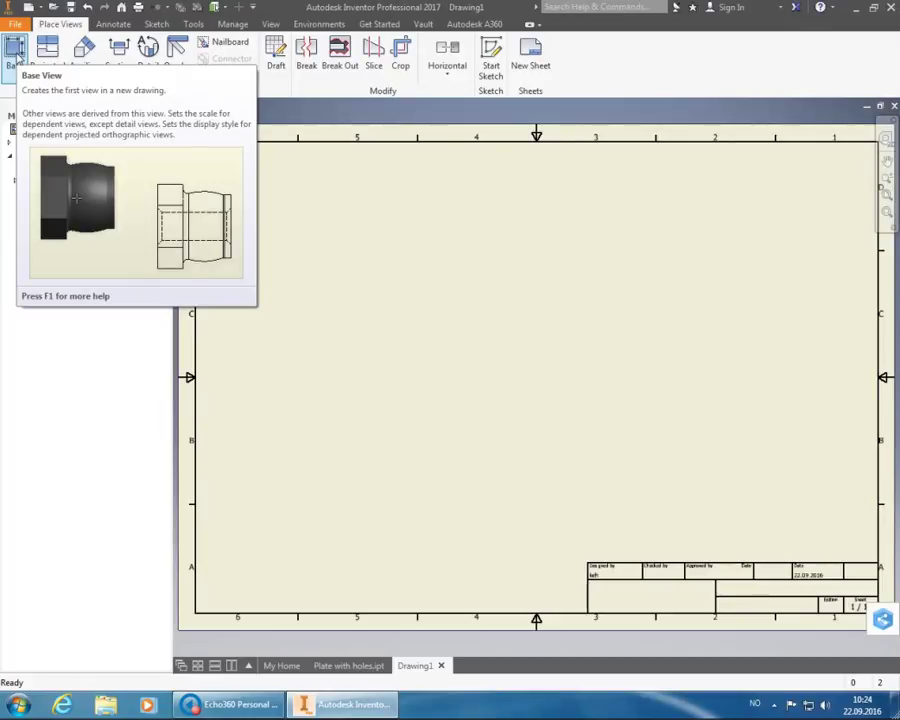
- Start a base view of the plate oriented to TOP with Hidden Line Removed style
left_click(16, 54)
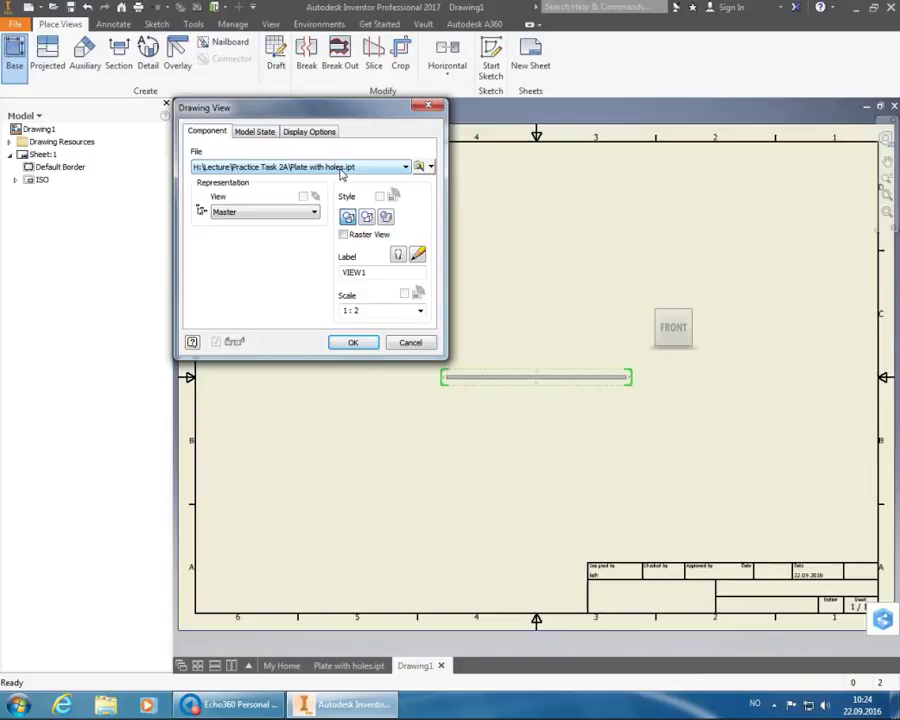
mouse_move(712, 291)
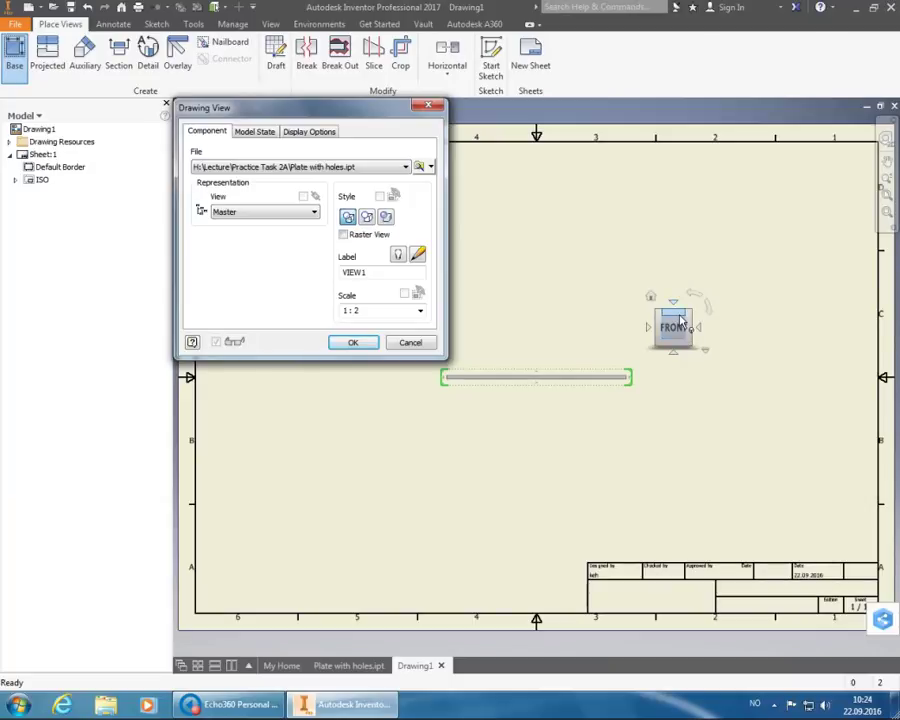
left_click(678, 317)
left_click(679, 318)
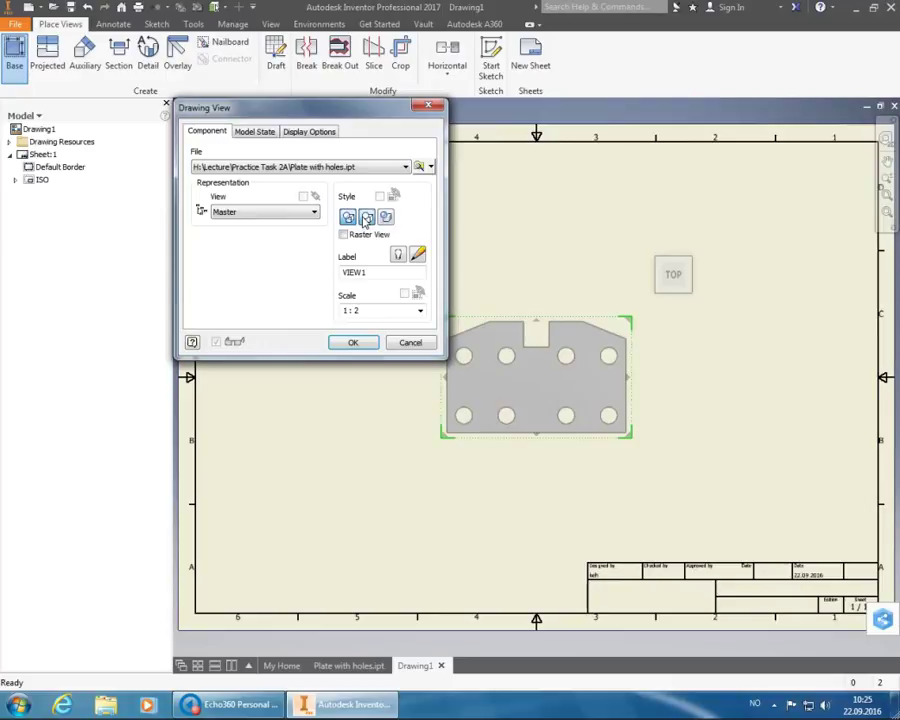
left_click(367, 218)
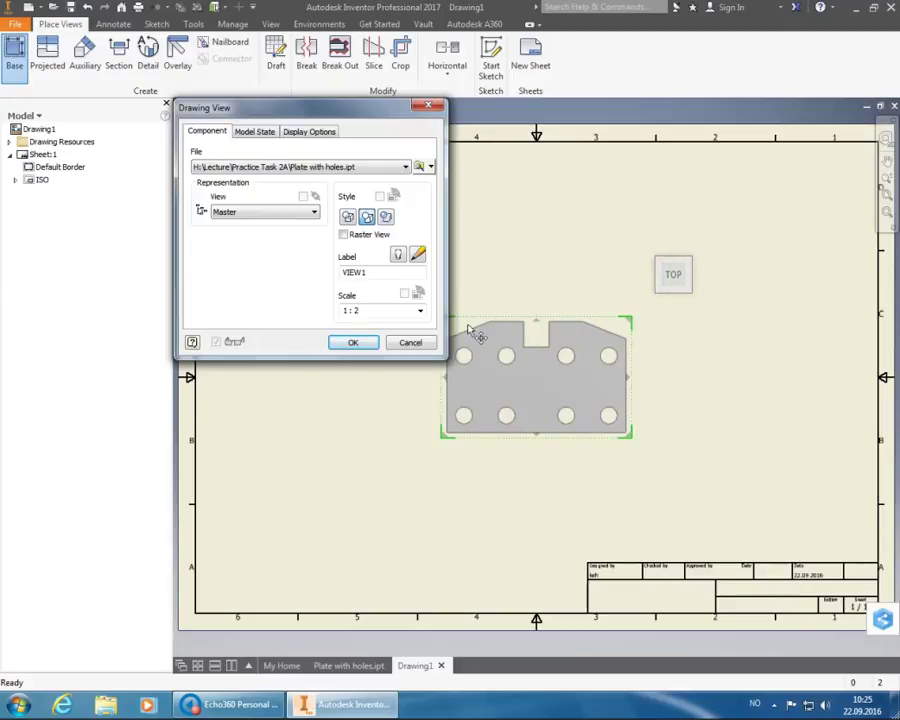
left_click(420, 313)
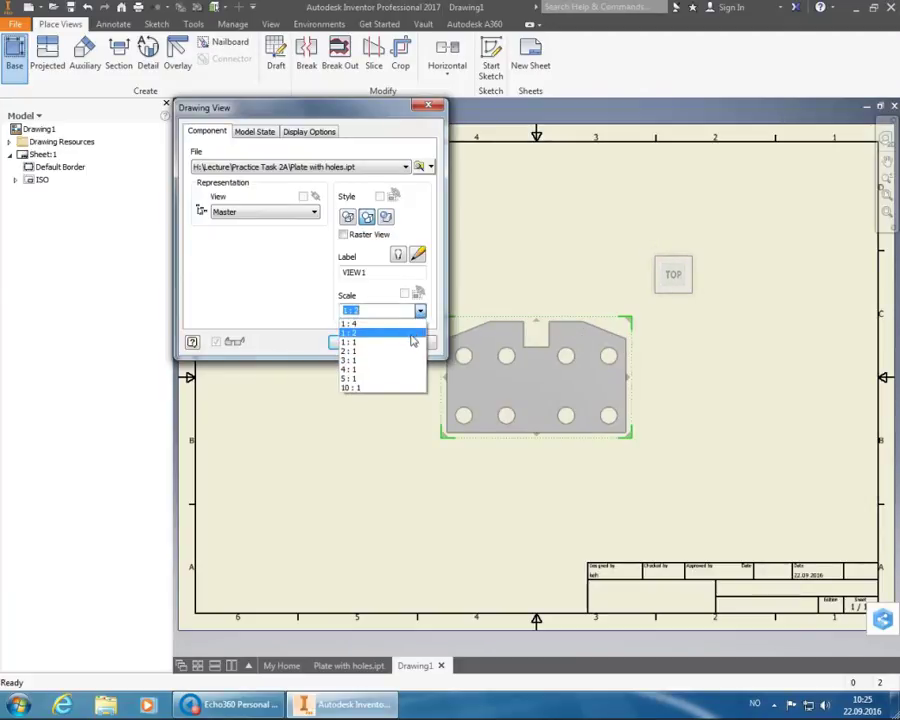
- Set the base view scale to 1 : 1 and place a projected side view to its right
left_click(415, 341)
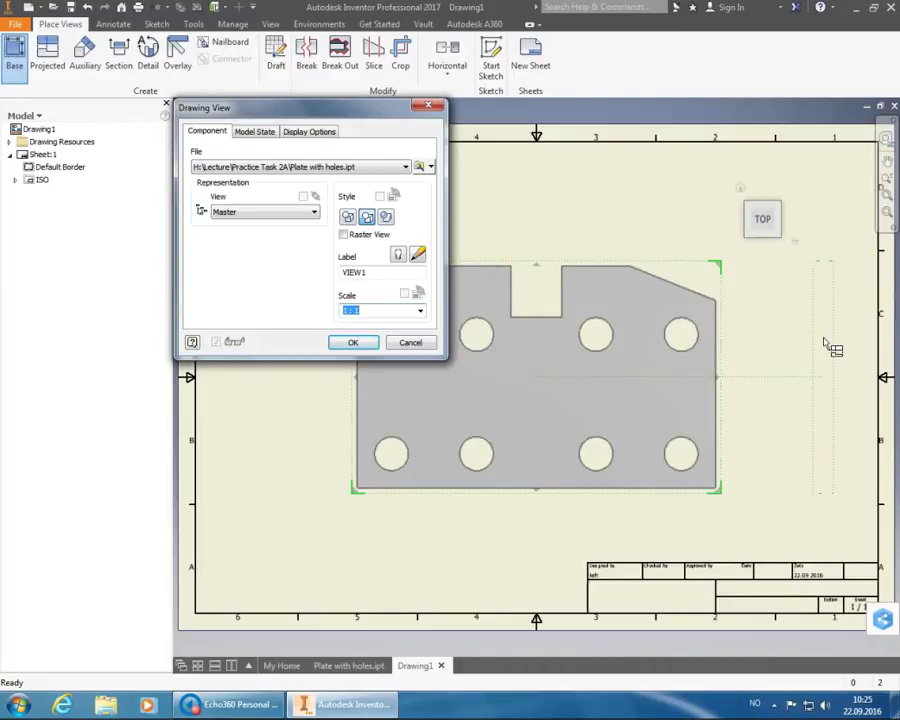
left_click(823, 343)
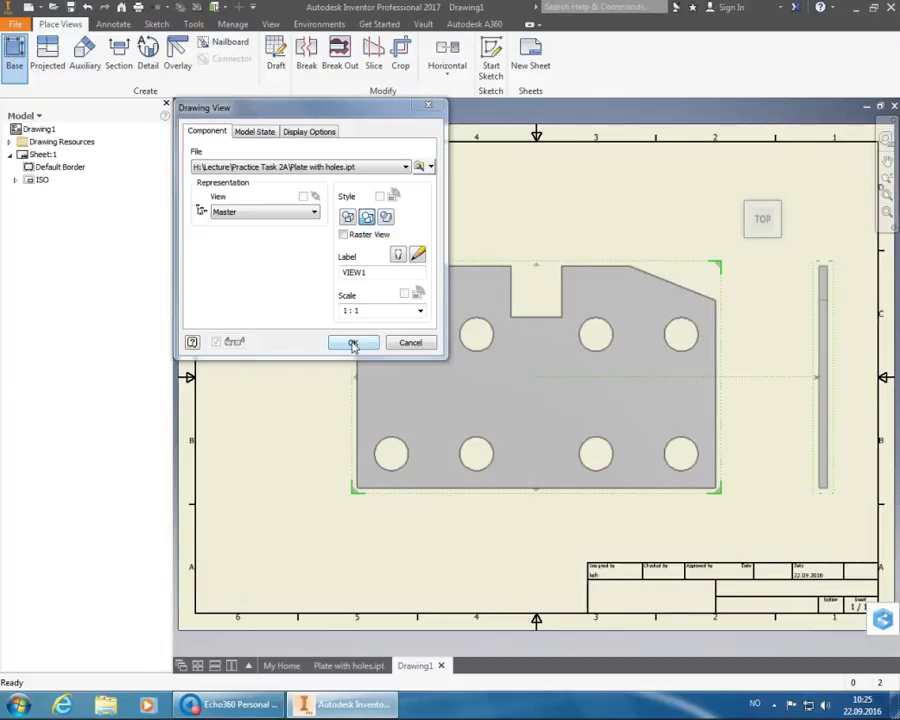
- Create the top and side views, then move the top view up and left
left_click(352, 343)
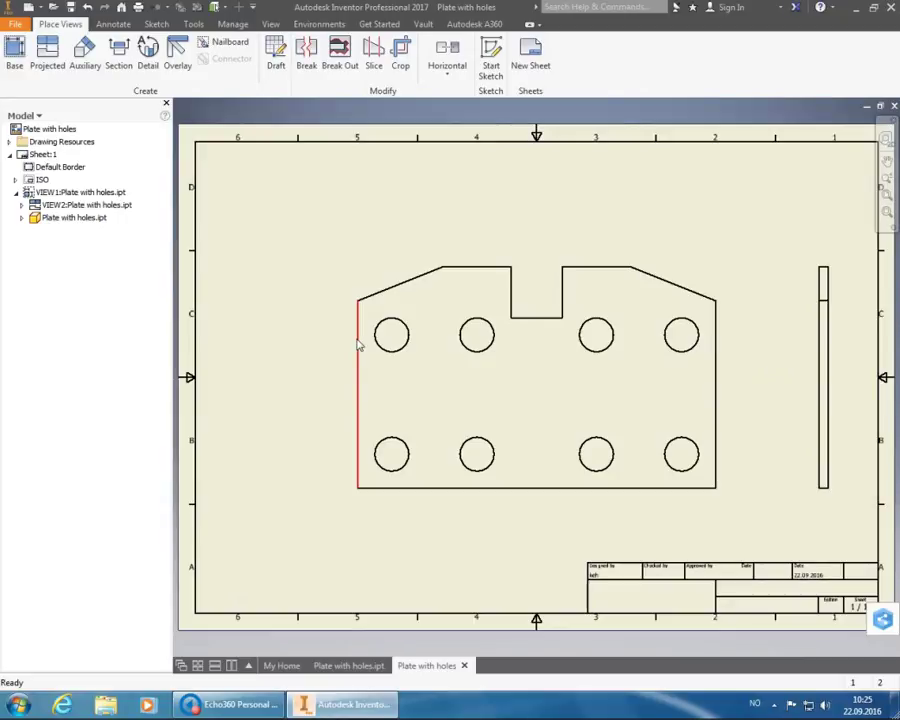
left_click(358, 344)
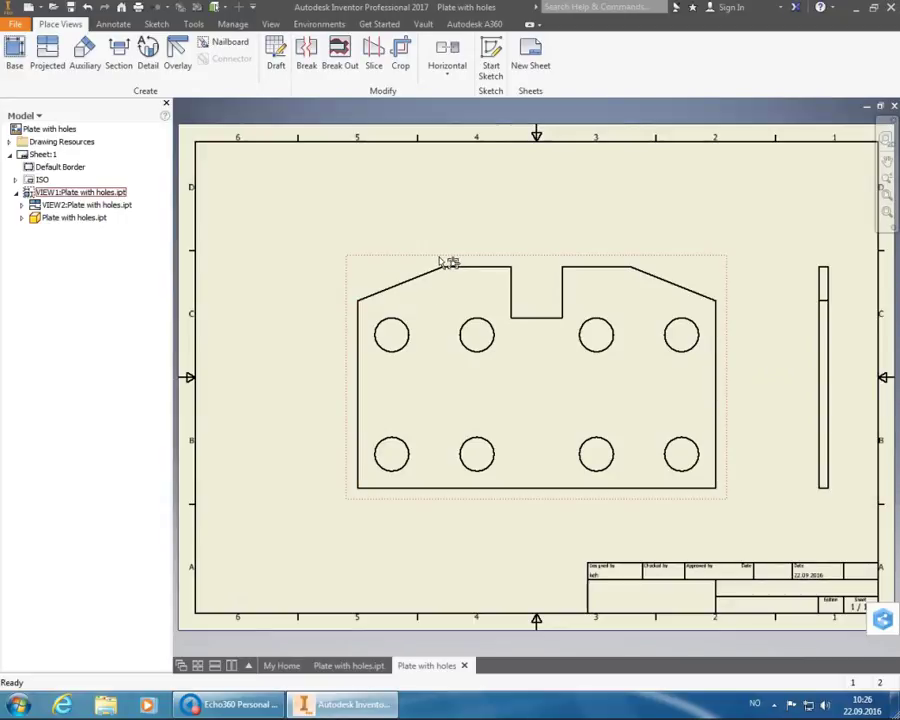
left_click_drag(440, 260, 333, 190)
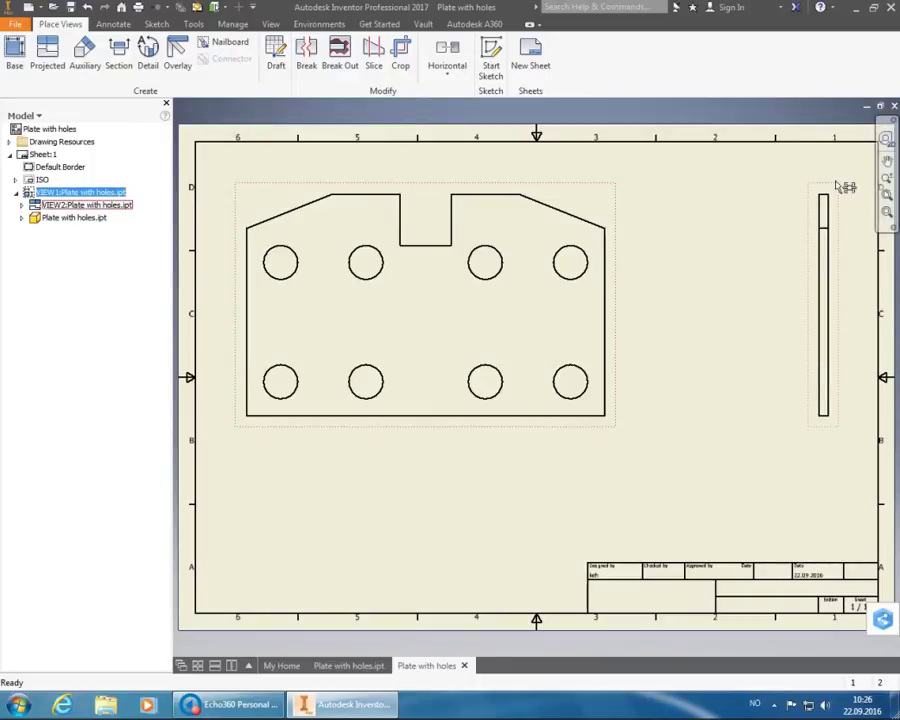
- Move the side view left, closer to the top view
left_click_drag(838, 191, 768, 192)
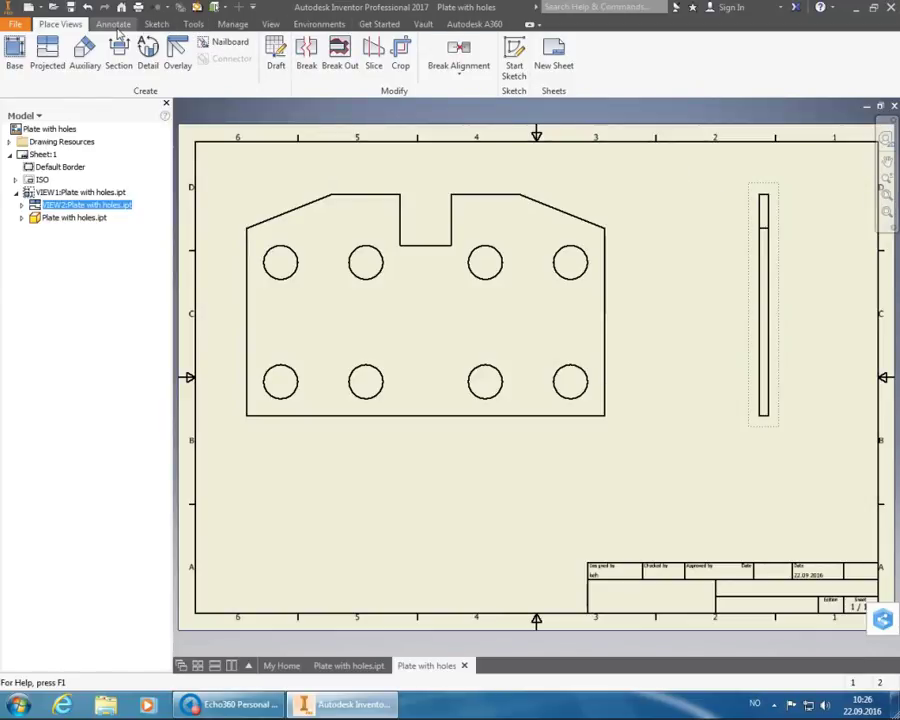
- Add a bisector centerline between the notch's bottom edge and the plate's bottom edge
left_click(115, 25)
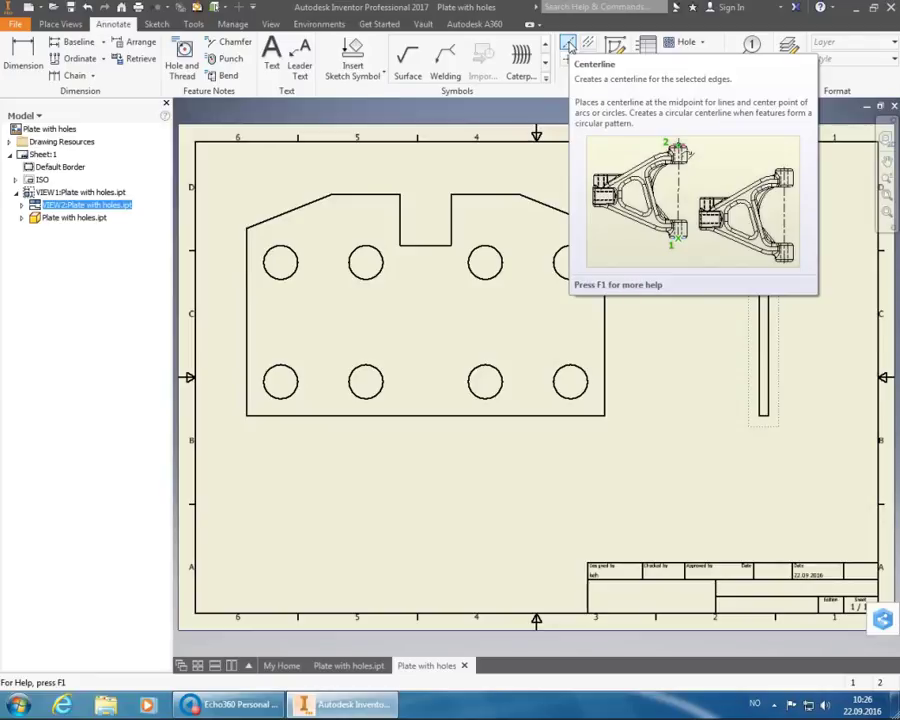
left_click(567, 45)
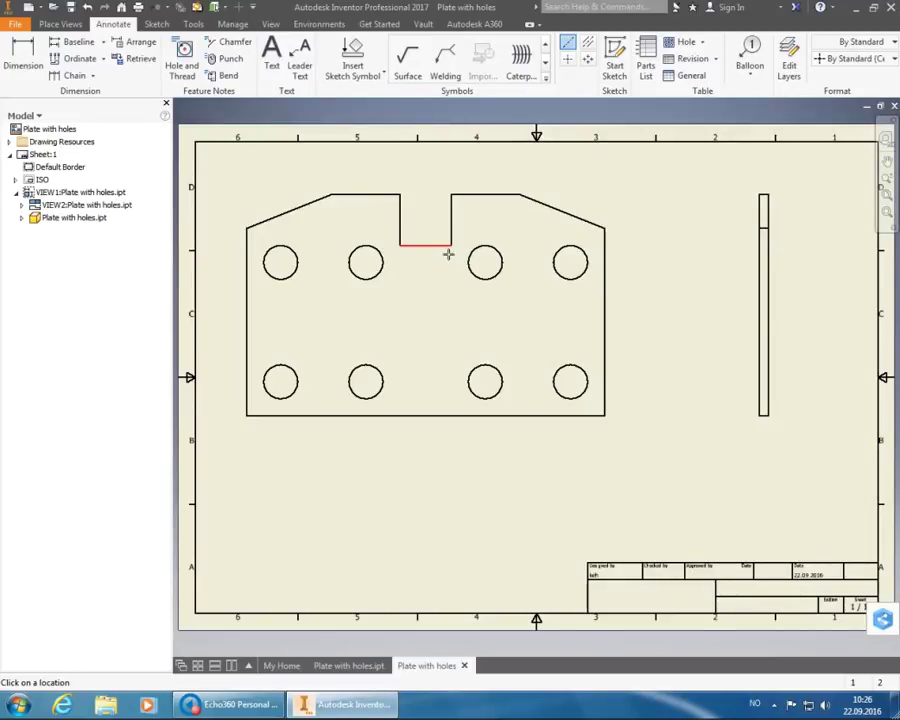
left_click(448, 254)
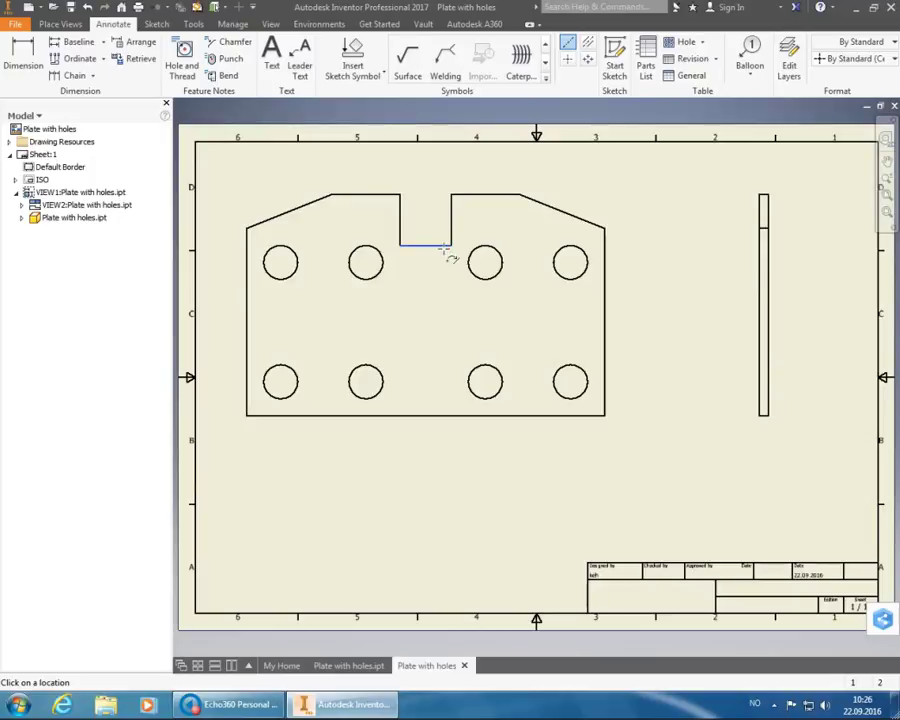
left_click(446, 416)
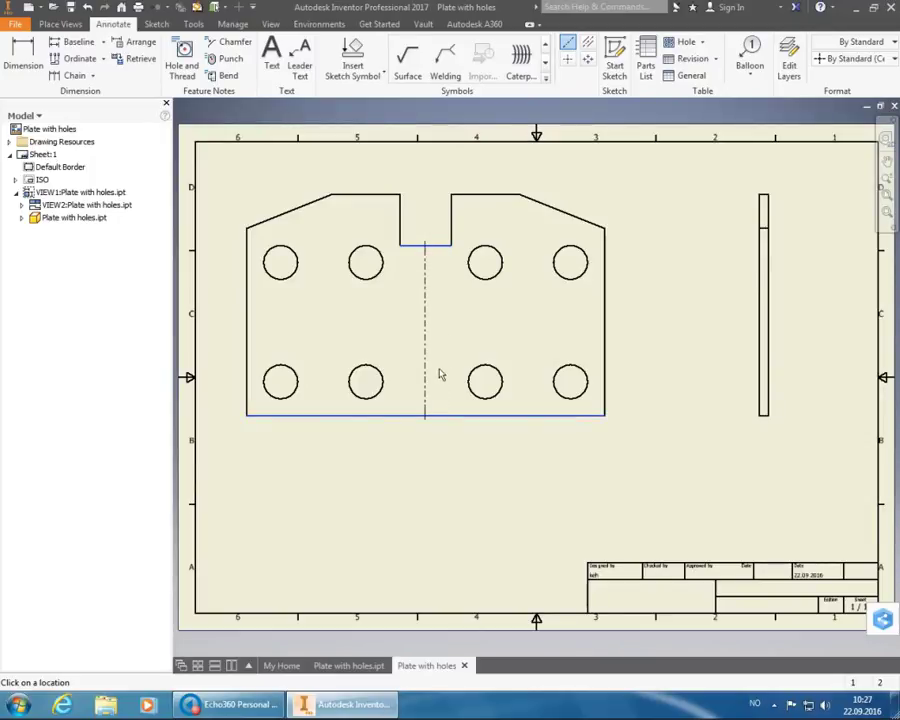
right_click(535, 327)
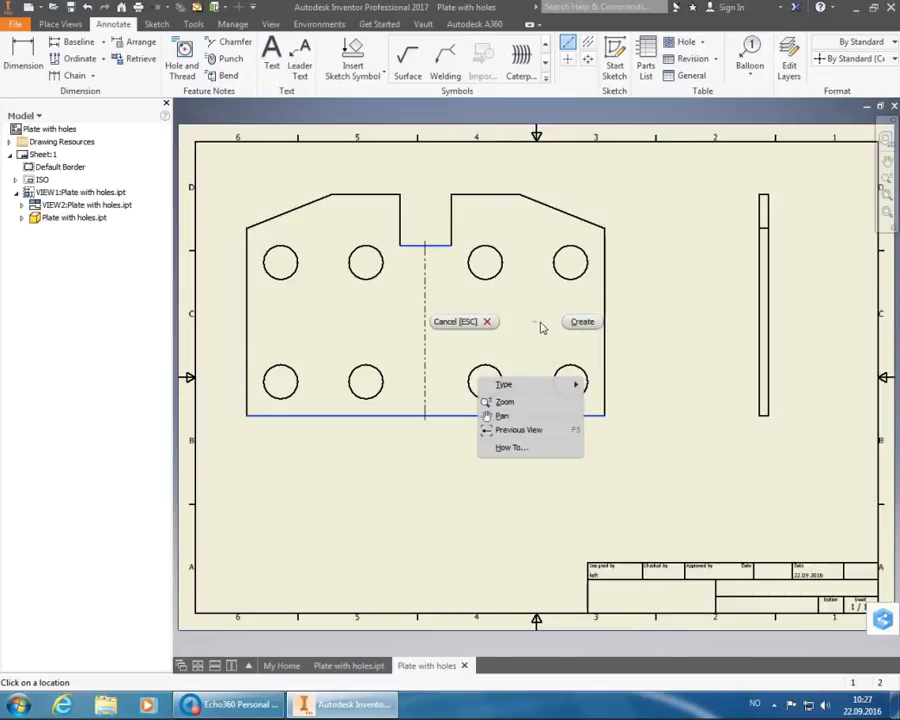
left_click(582, 321)
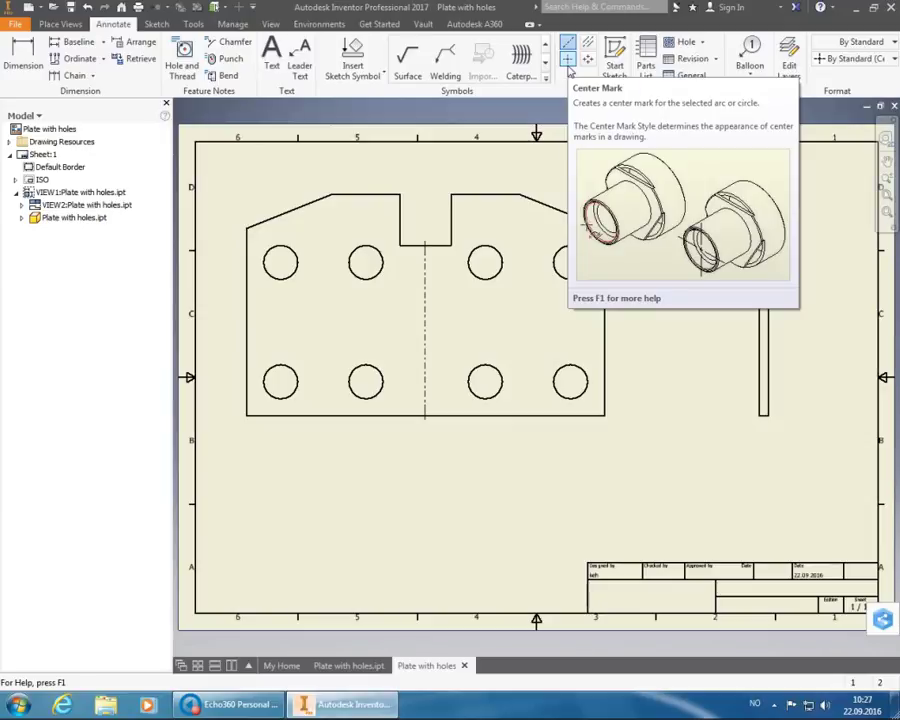
- Place center marks on all eight holes of the plate's front view
left_click(568, 62)
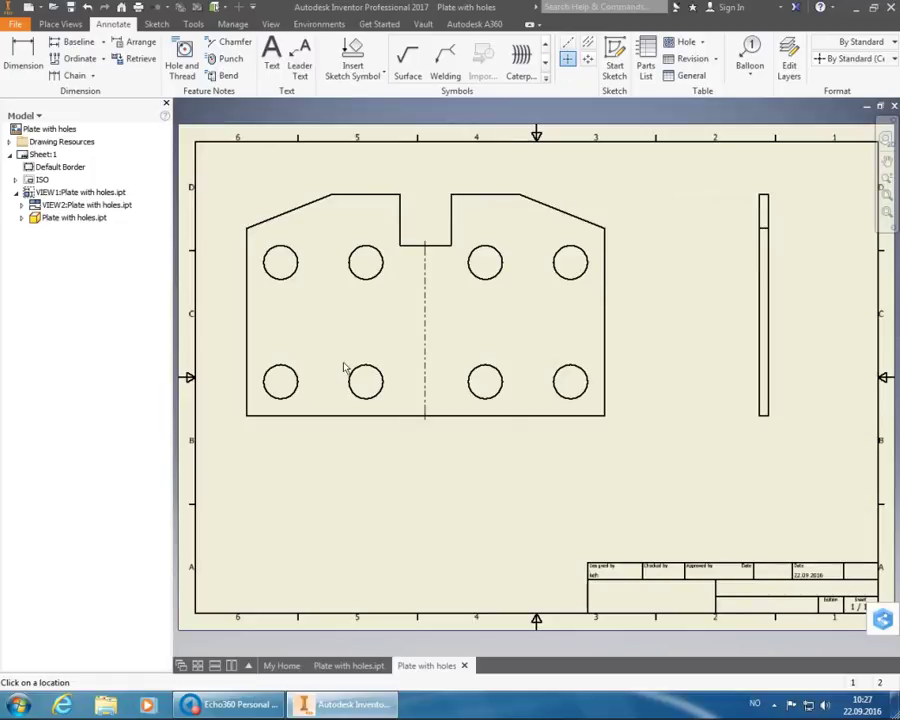
left_click(298, 383)
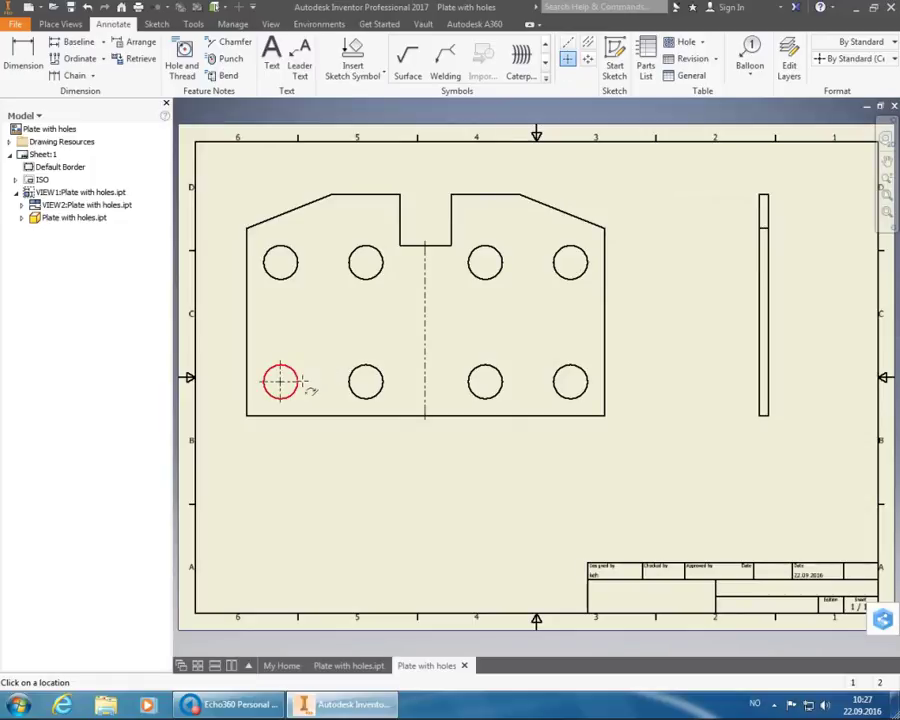
left_click(300, 280)
left_click(363, 279)
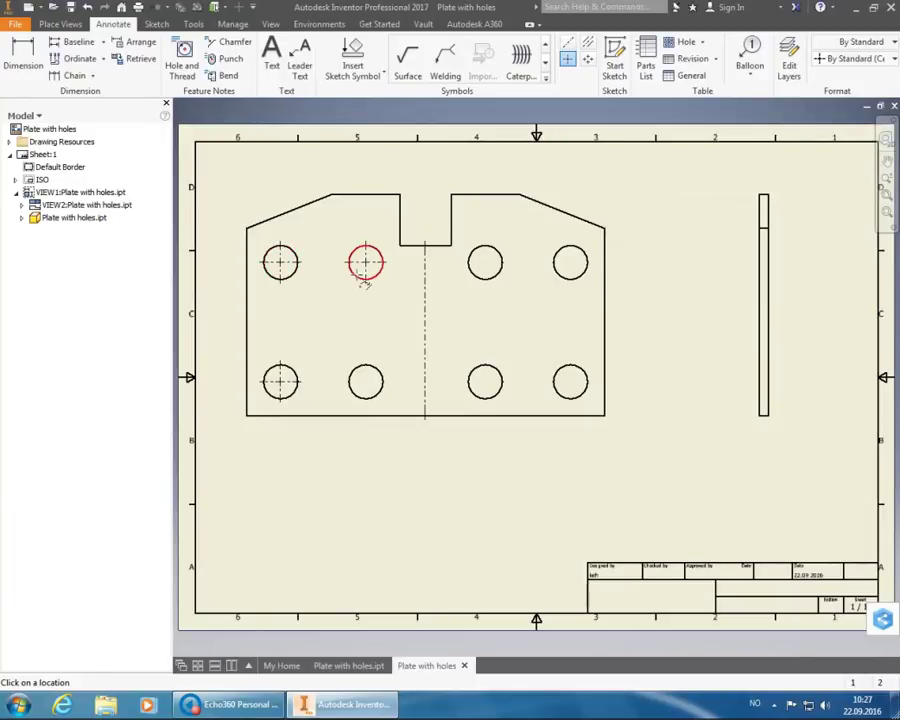
left_click(368, 390)
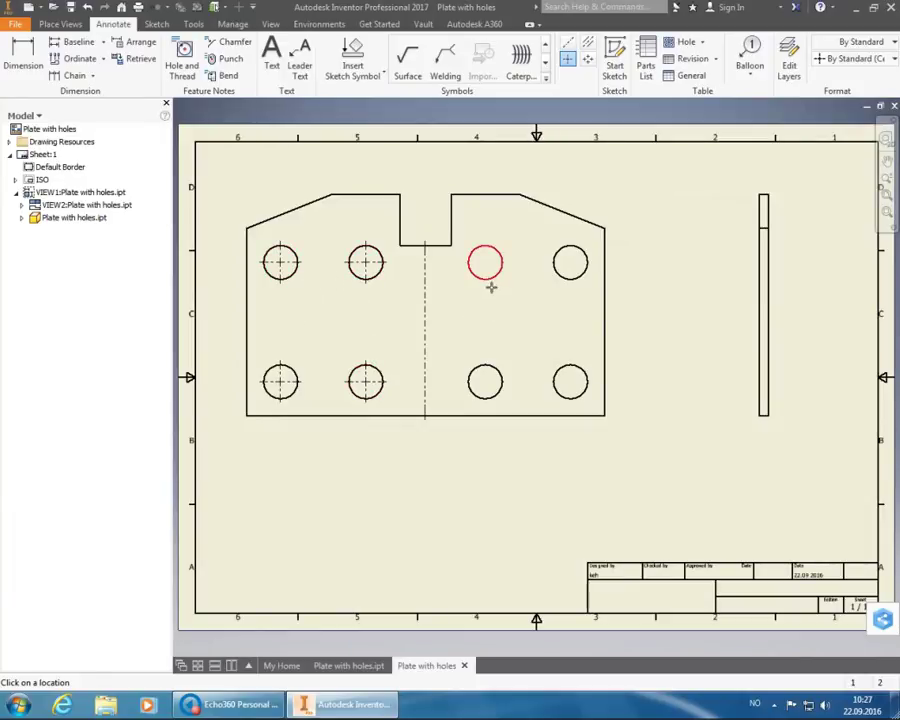
left_click(489, 286)
left_click(492, 380)
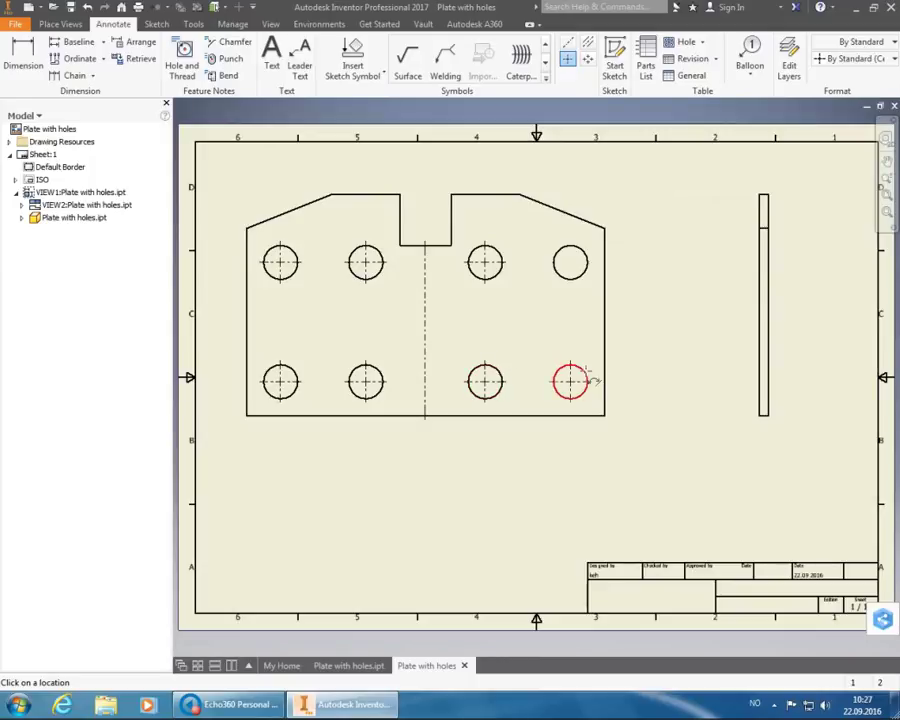
left_click(587, 378)
left_click(575, 283)
right_click(645, 263)
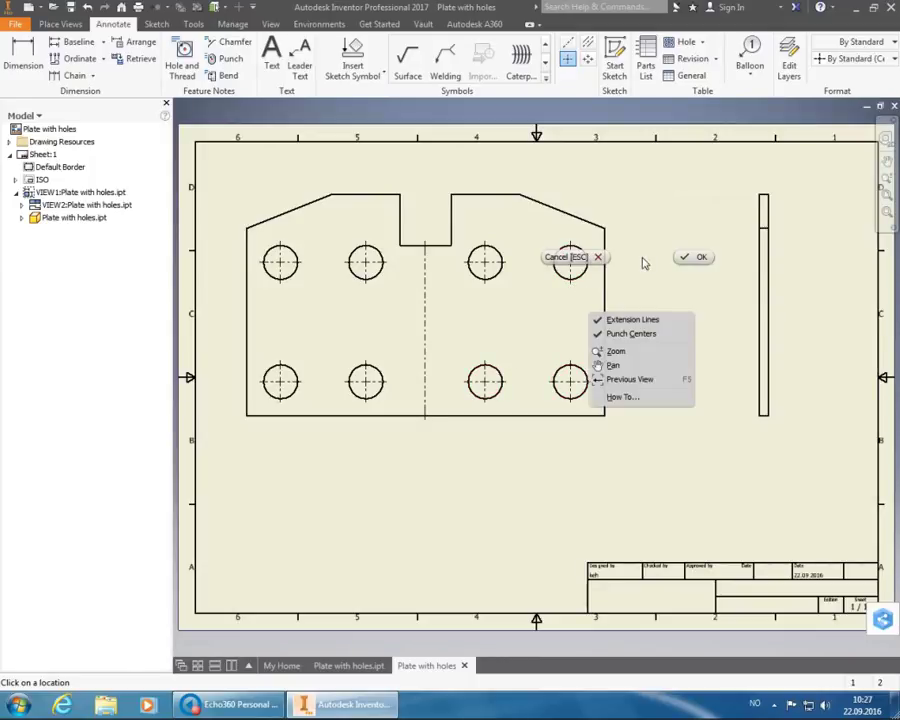
left_click(683, 258)
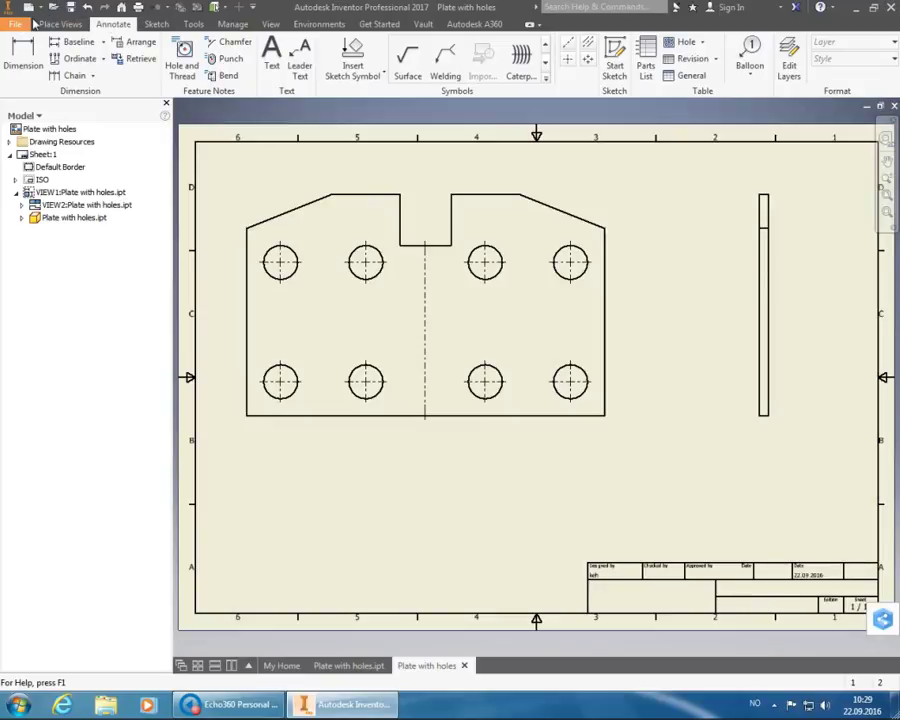
- From the My Home screen, bring up the Projects list
left_click(287, 667)
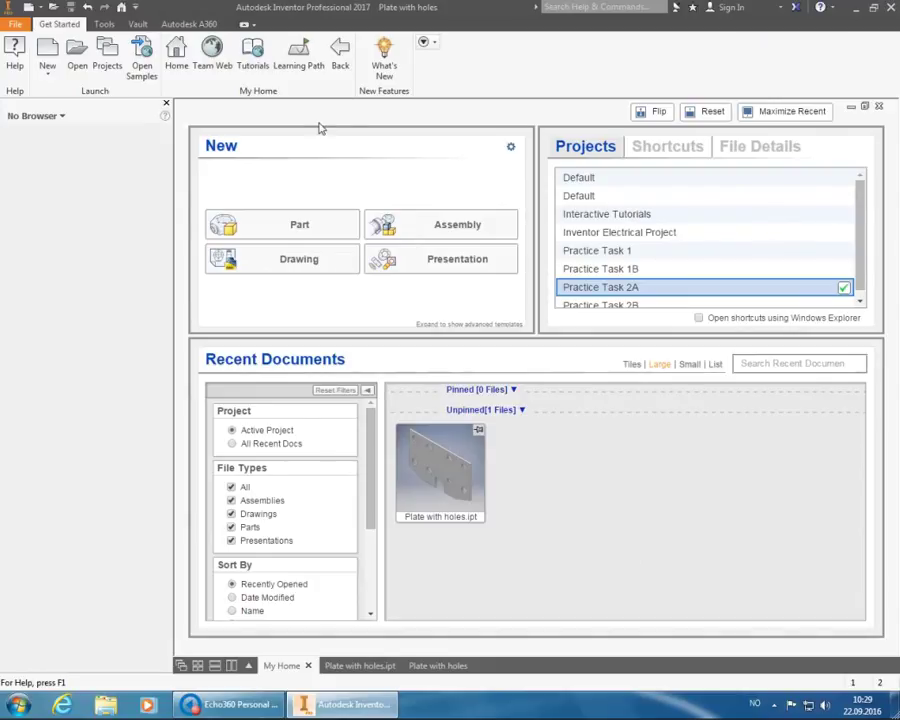
left_click(110, 54)
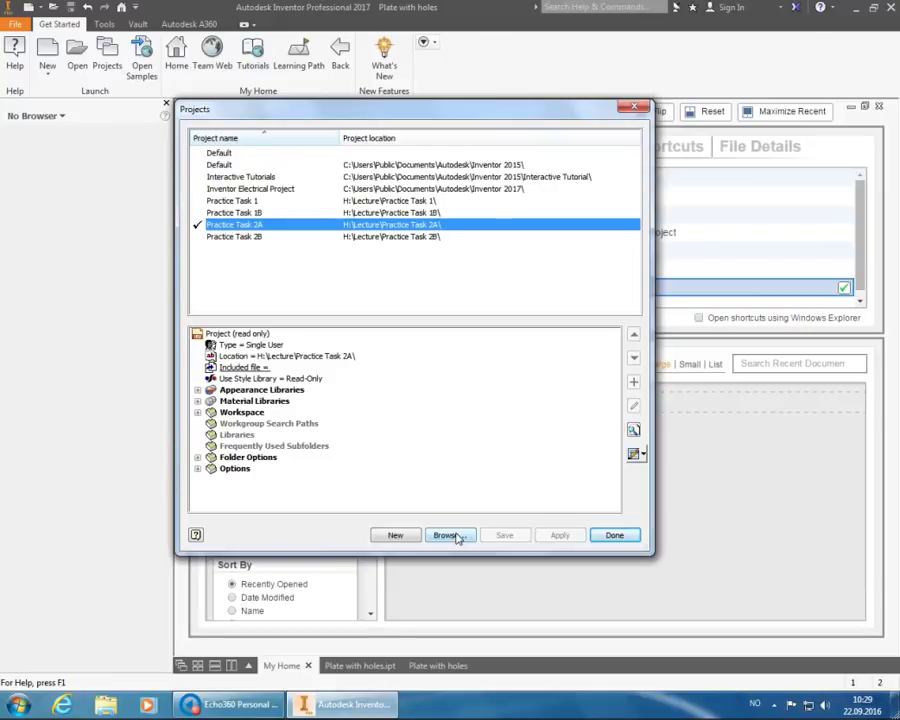
- Load H:\Lecture\Practice Task 2A\Practice Task 2A.ipj as the active project and close Projects
left_click(446, 535)
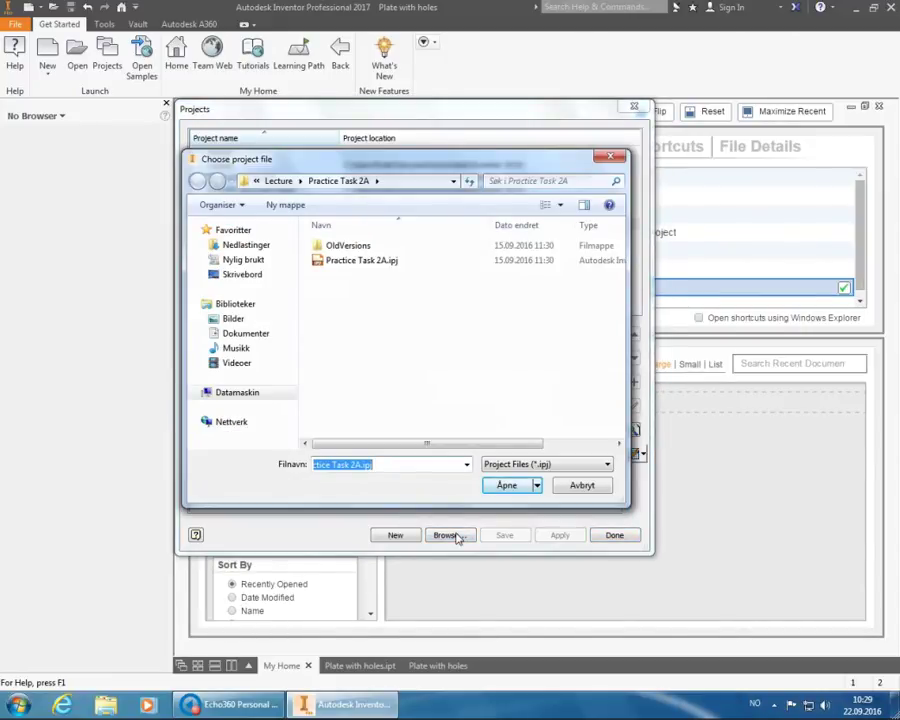
left_click(258, 394)
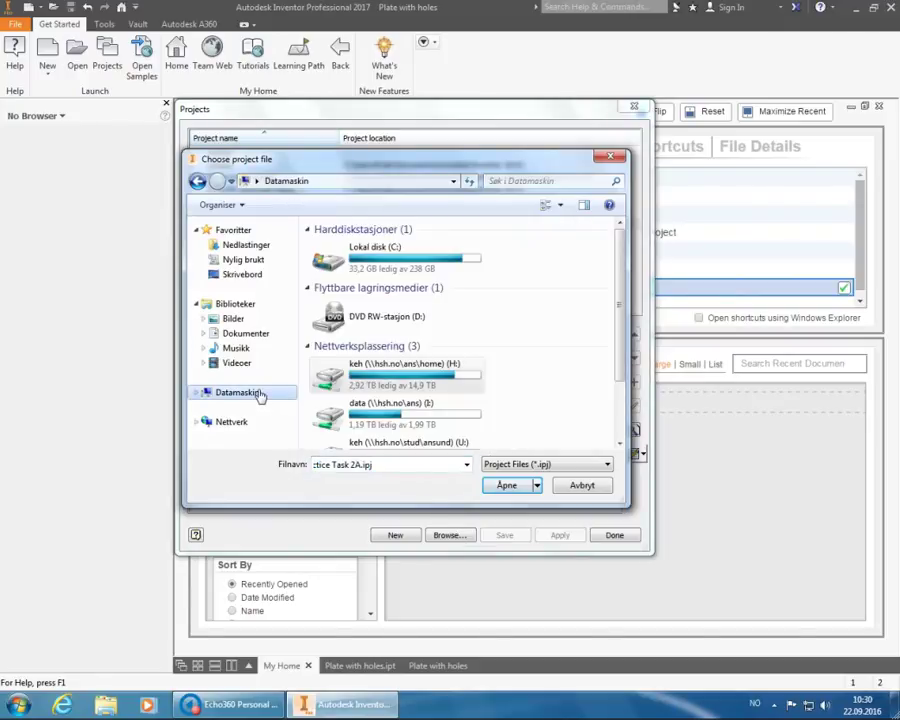
left_click(385, 380)
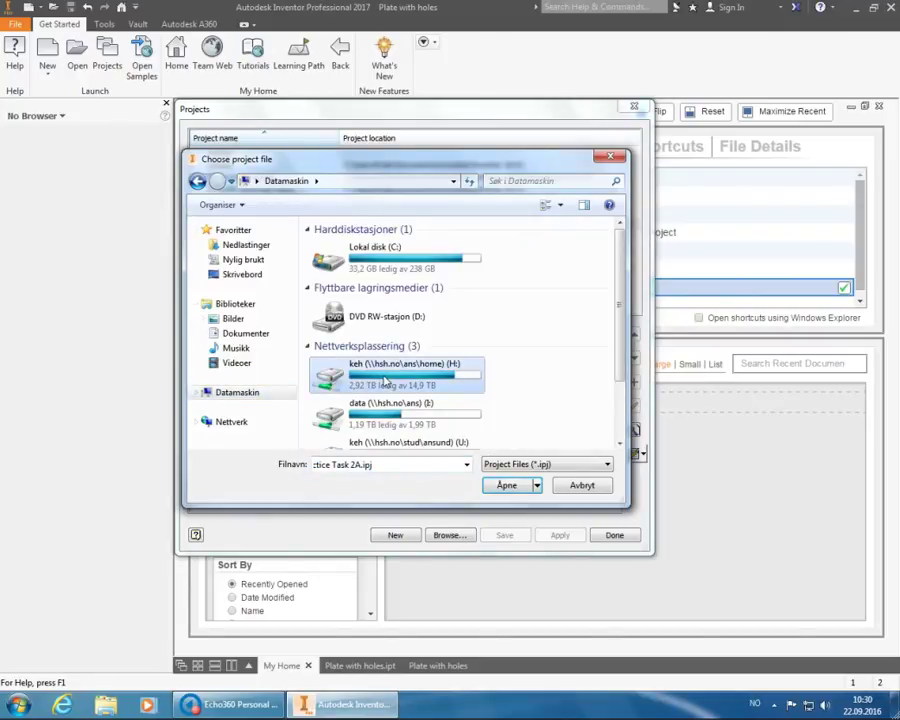
double_click(385, 380)
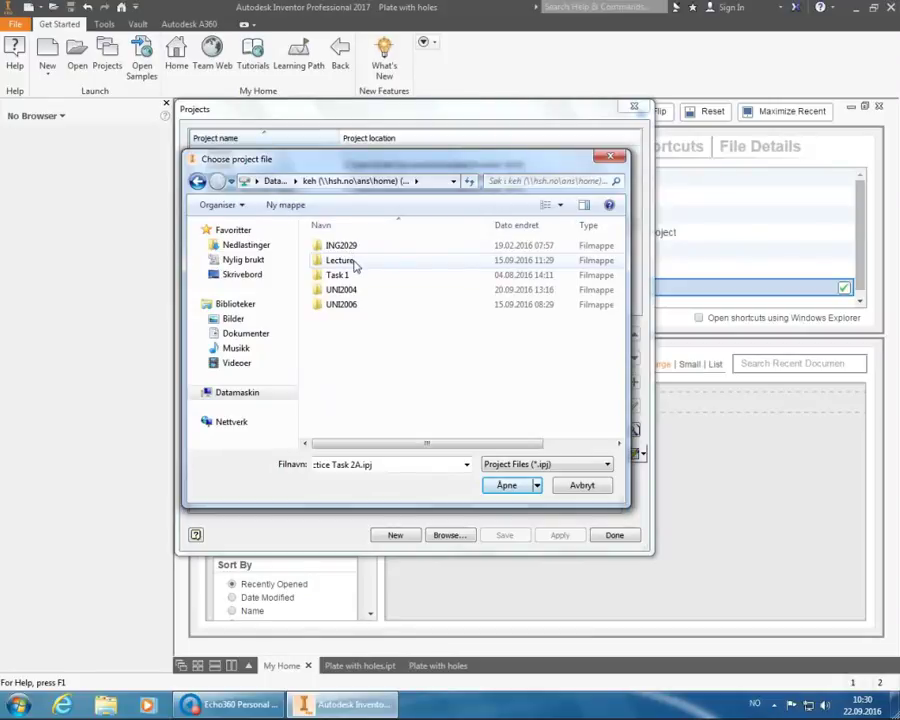
double_click(341, 260)
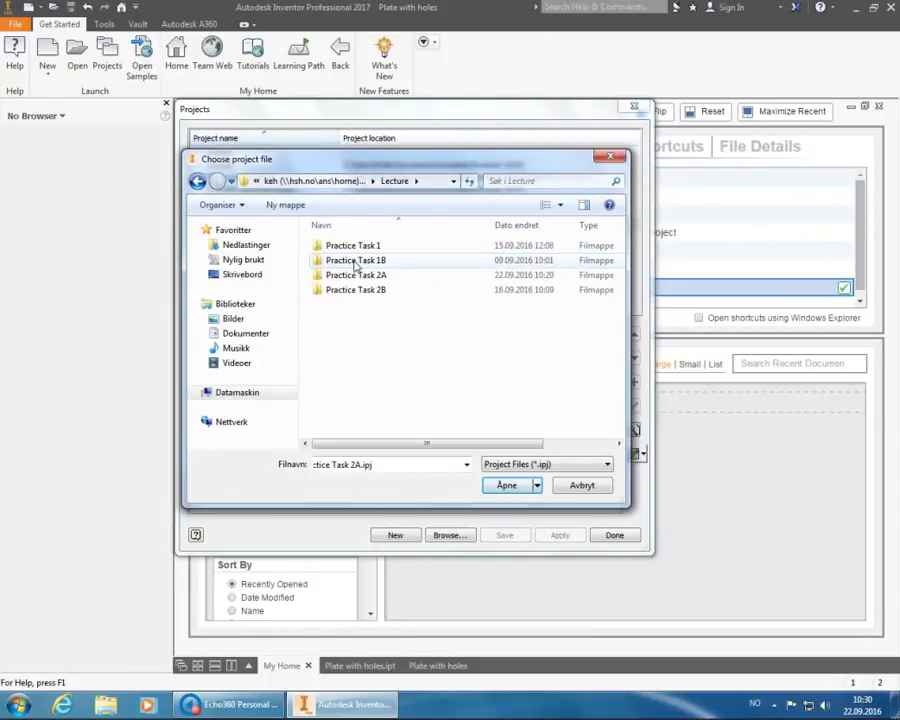
double_click(355, 275)
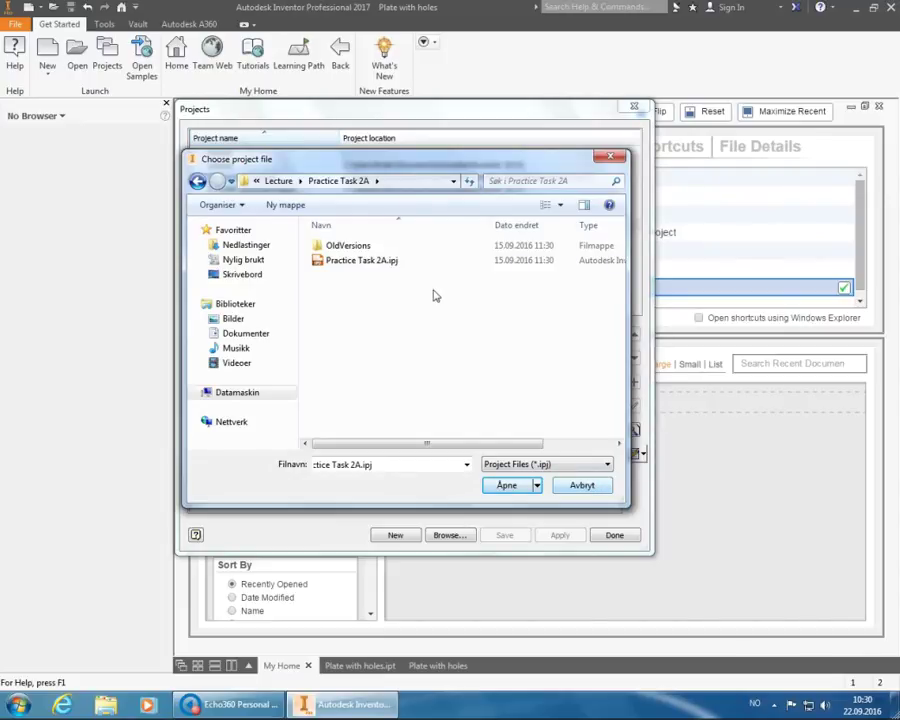
left_click(406, 261)
left_click(512, 486)
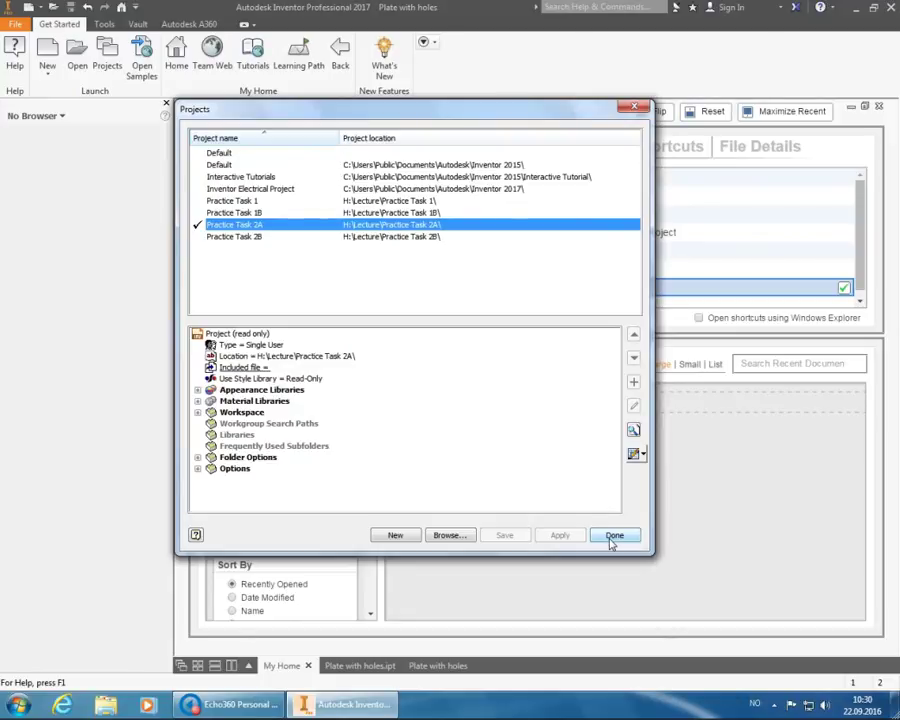
left_click(613, 536)
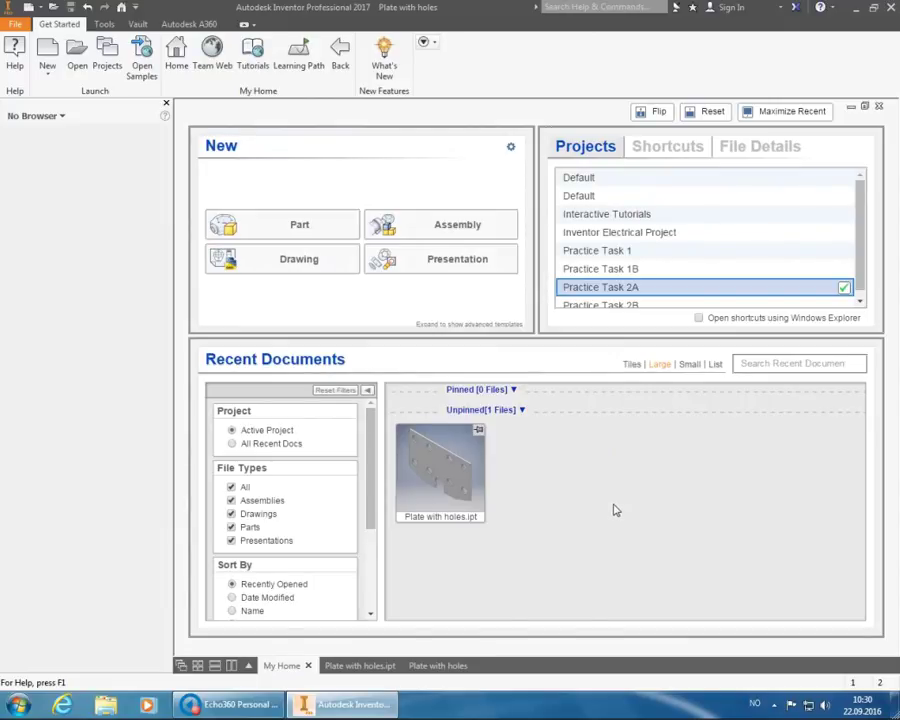
- Return to the Plate with holes drawing
left_click(440, 666)
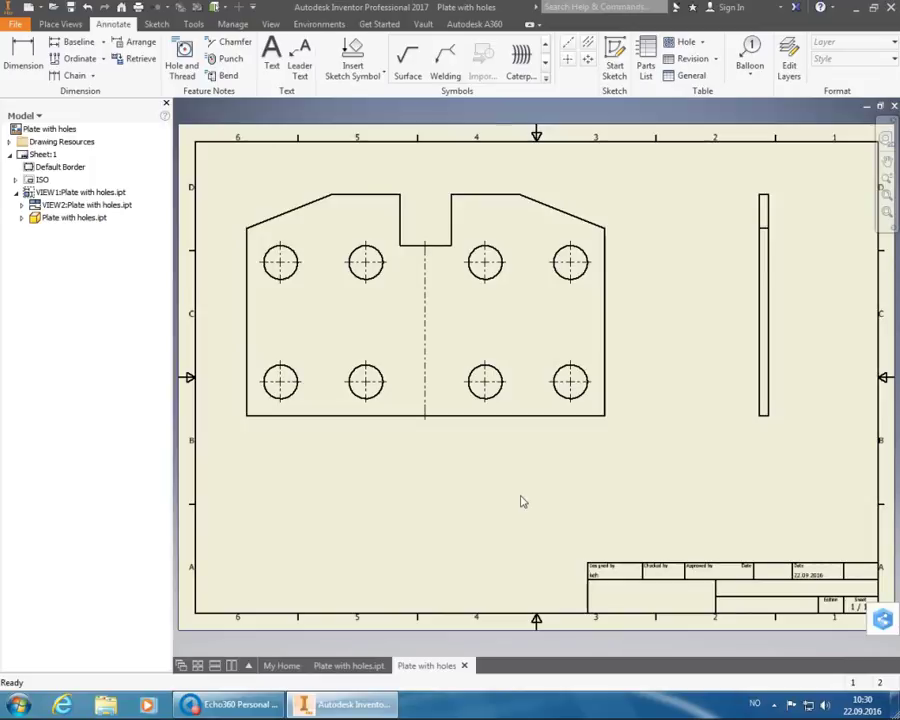
- Start the Dimension tool using the Default - Method 1b (ISO) style
left_click(25, 58)
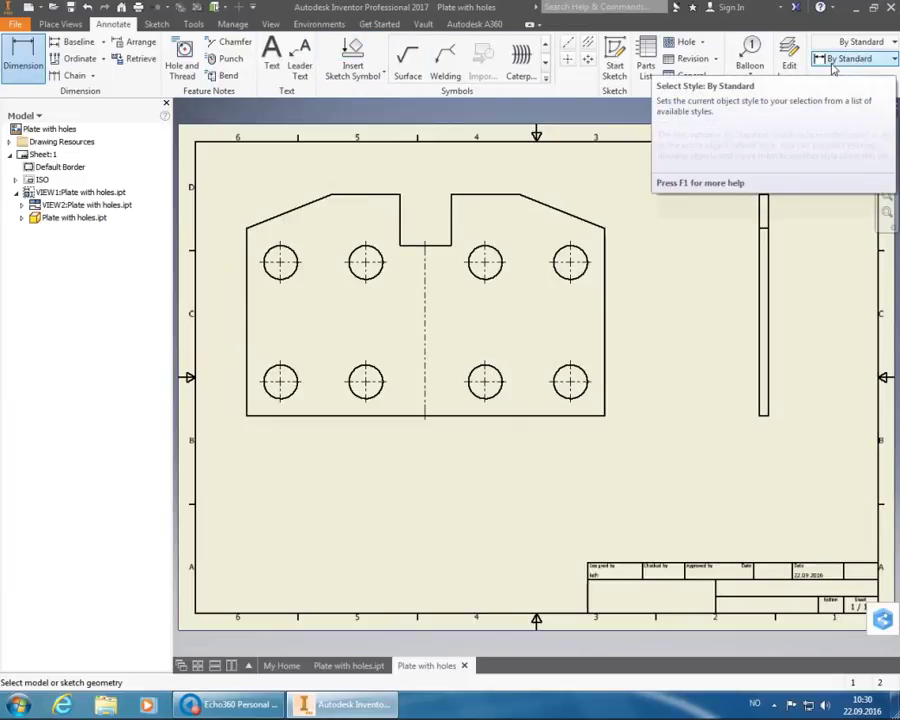
left_click(836, 60)
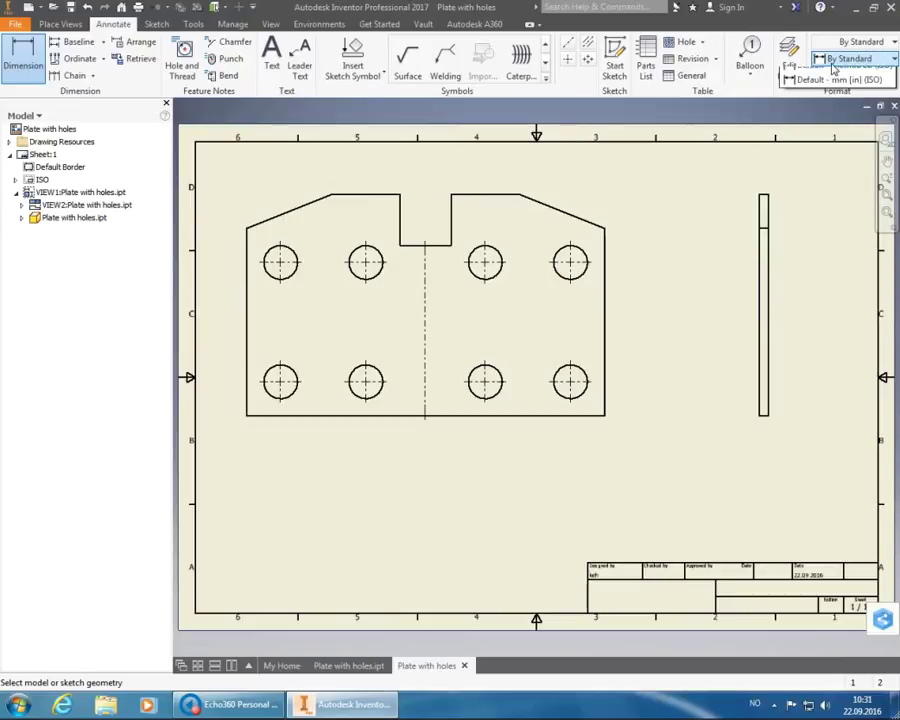
left_click(845, 105)
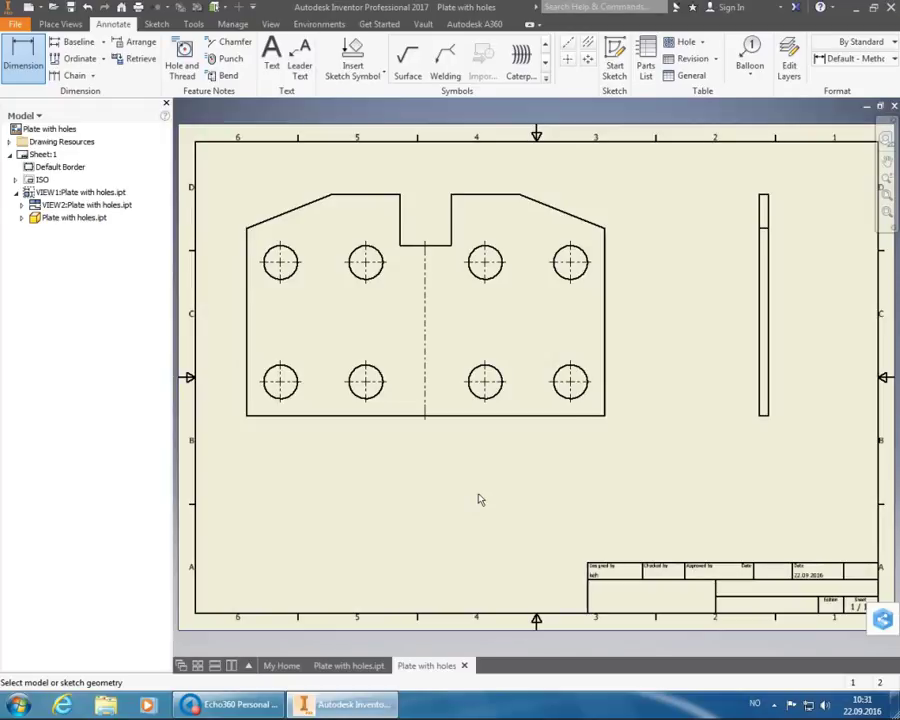
- Add horizontal 20 and 70 dimensions from the right edge to lower hole centres, below the plate
left_click(606, 381)
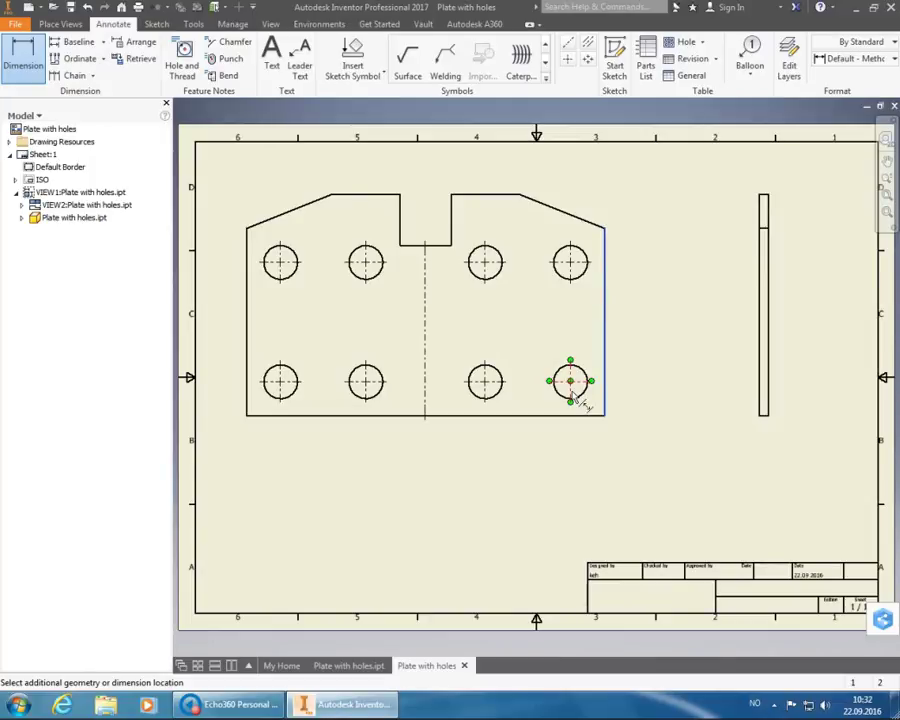
left_click(573, 397)
left_click(584, 437)
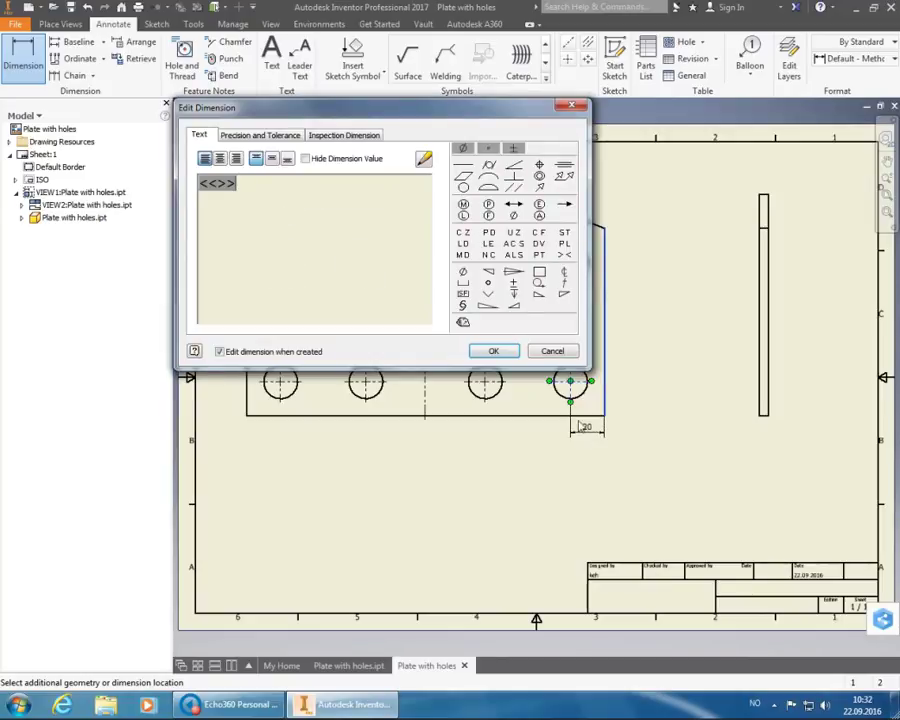
left_click(504, 354)
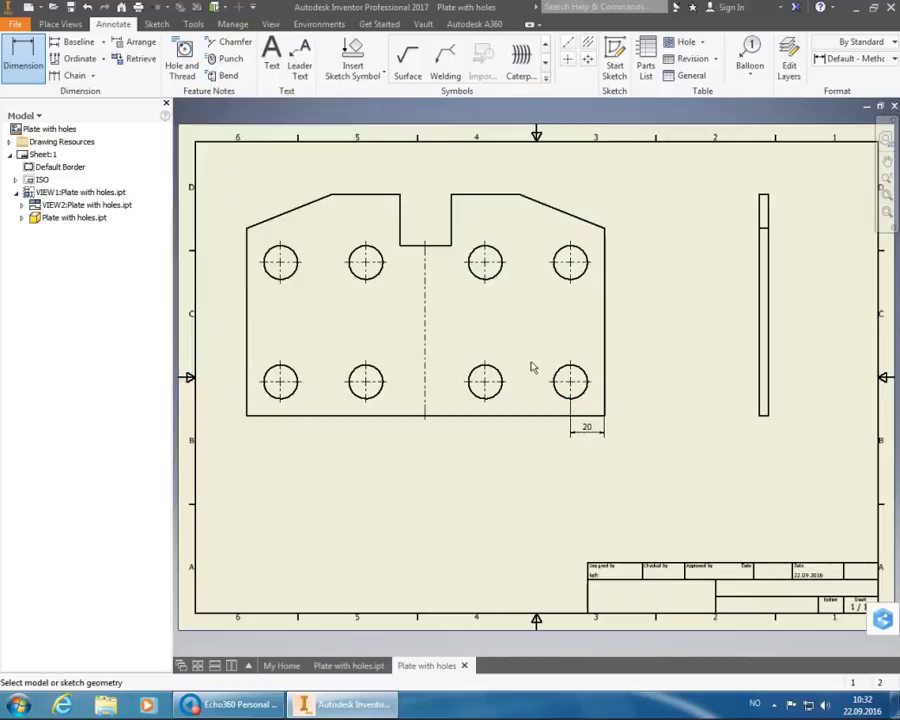
left_click(606, 392)
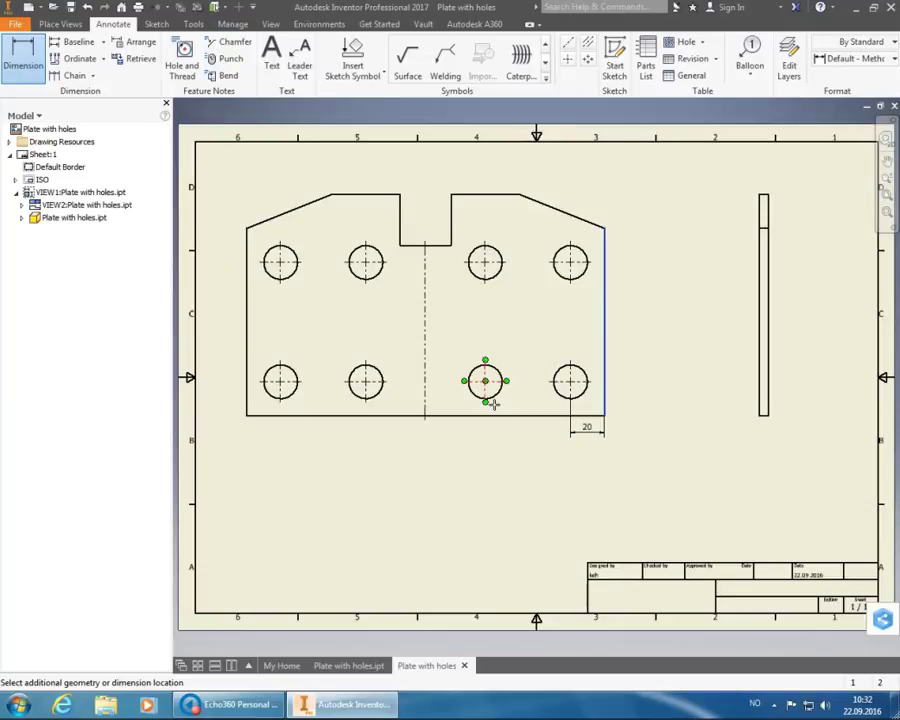
left_click(493, 403)
left_click(493, 456)
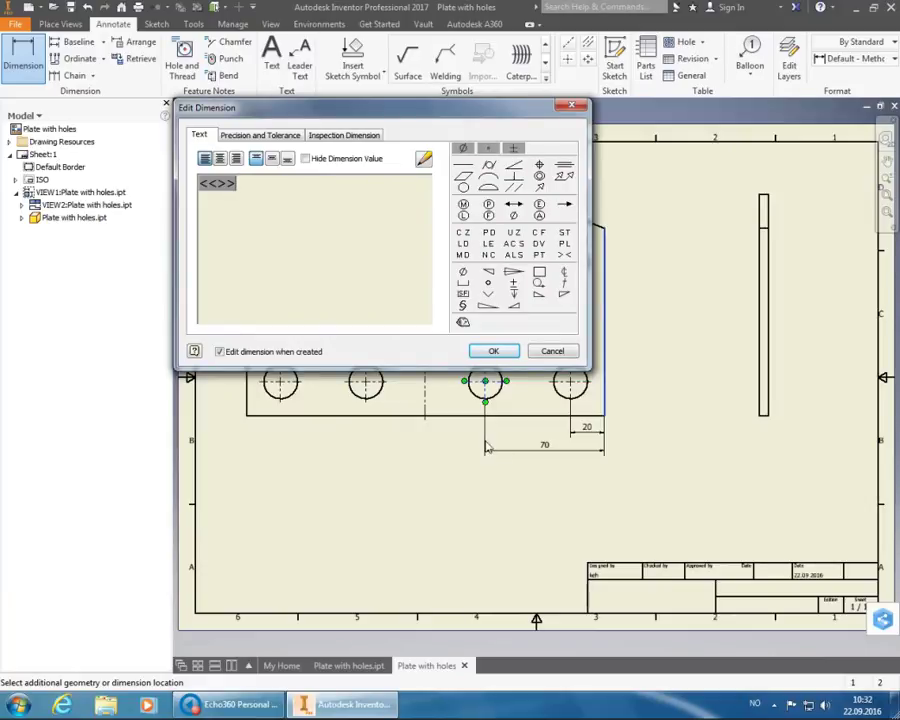
left_click(497, 350)
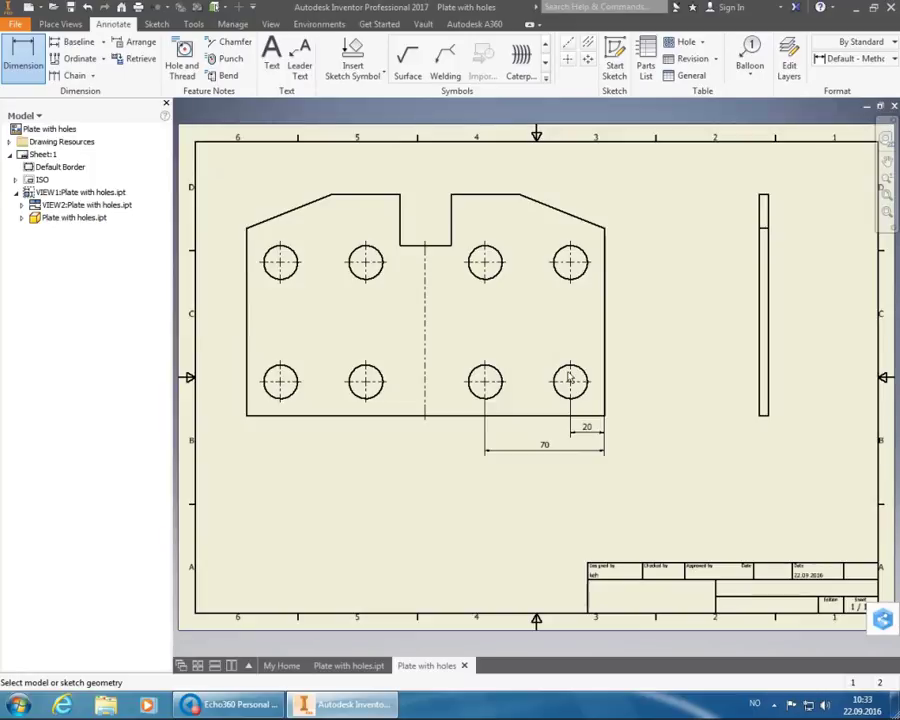
- Add a vertical 20 dimension from the bottom edge to the lower-right hole, right of the plate
left_click(599, 420)
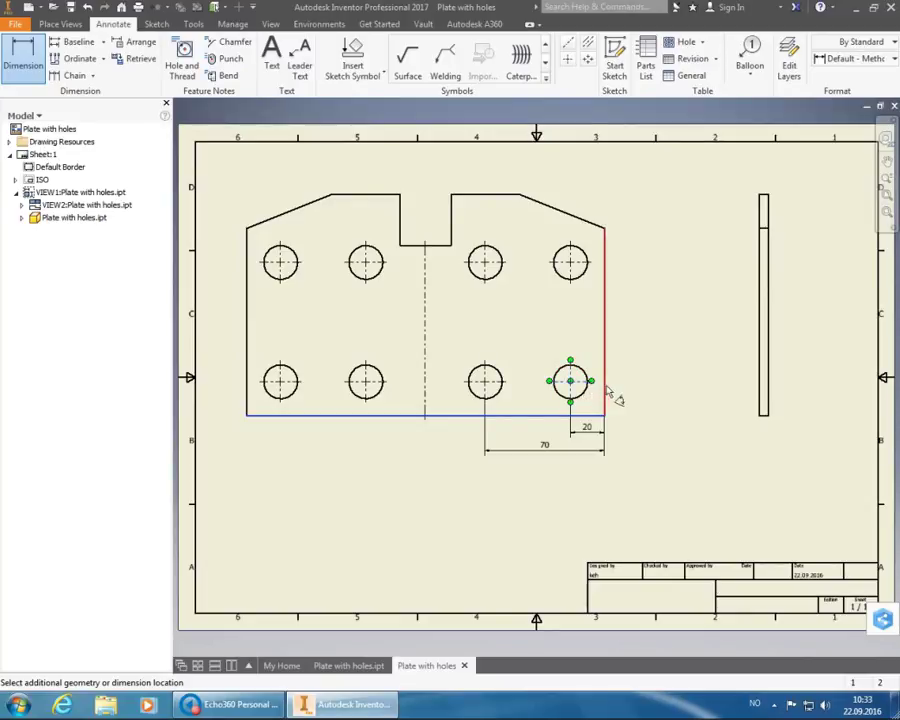
left_click(615, 393)
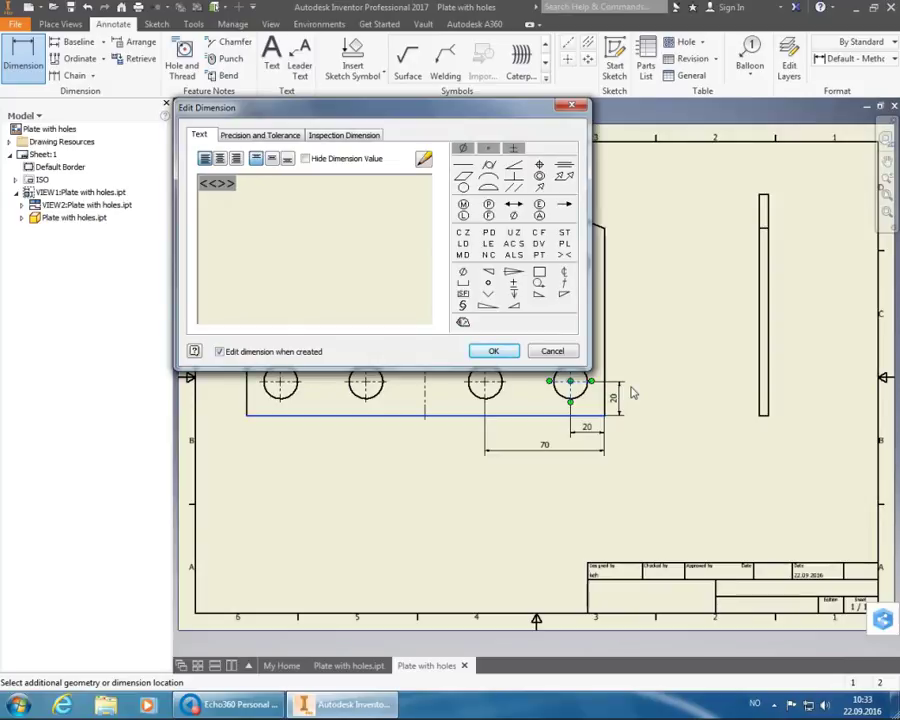
left_click(511, 351)
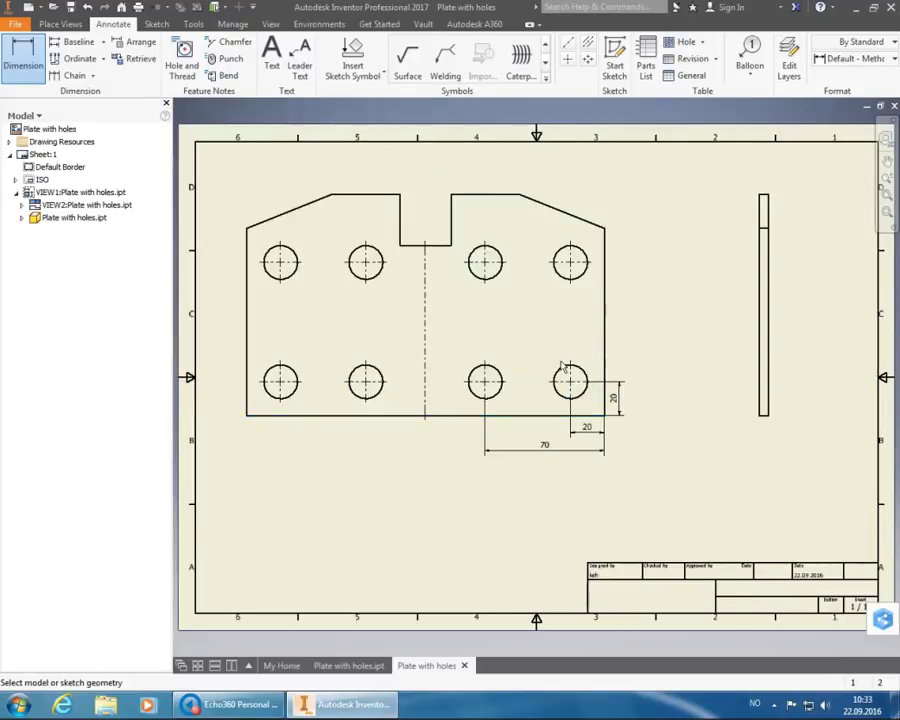
left_click(563, 424)
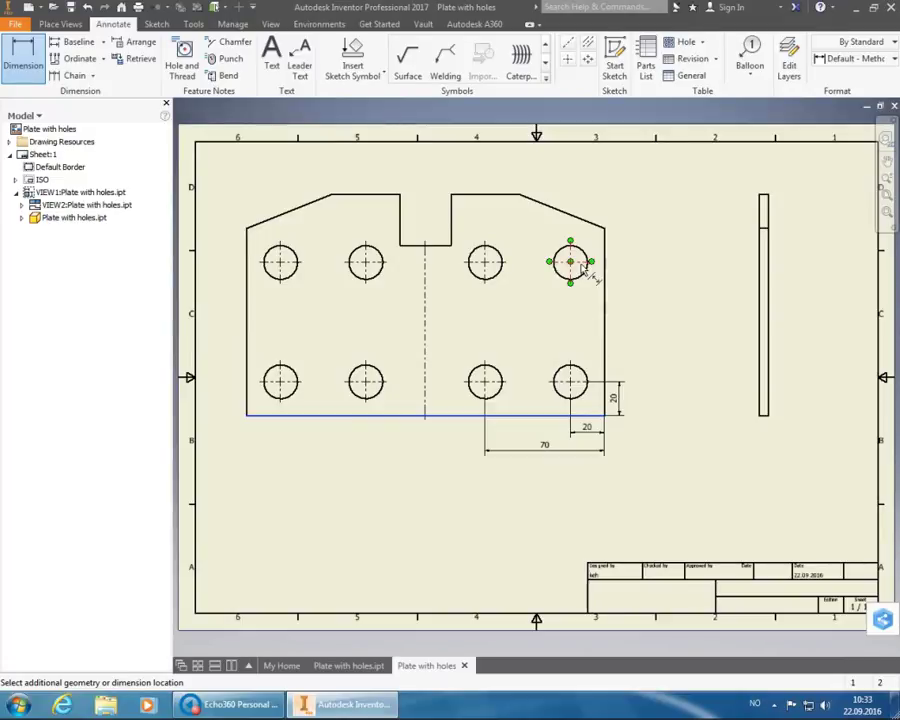
- Add a vertical 90 dimension from the bottom edge to the upper-right hole centre
left_click(581, 266)
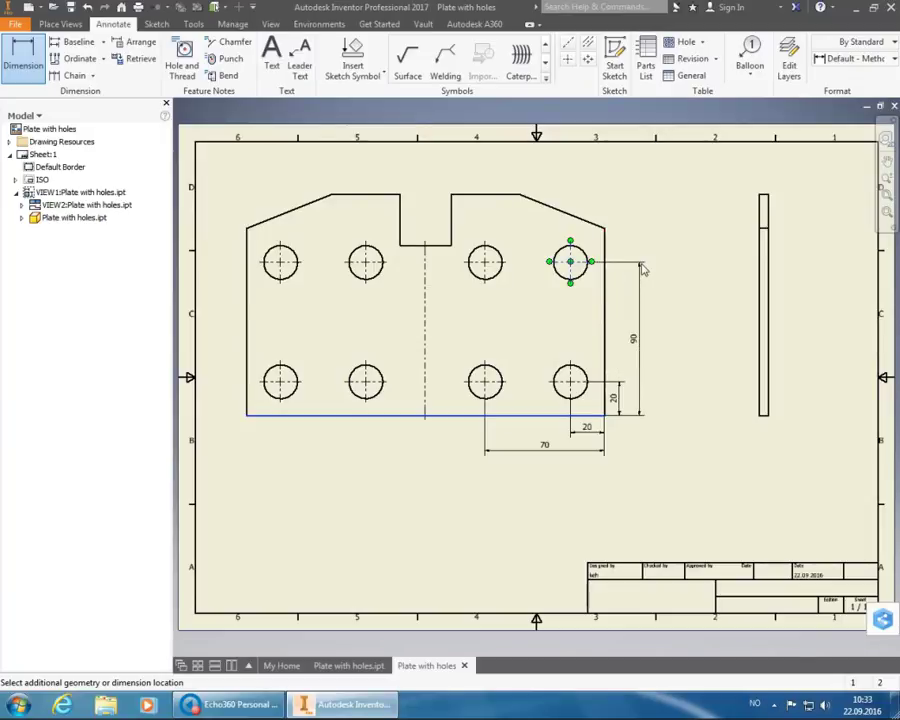
left_click(641, 268)
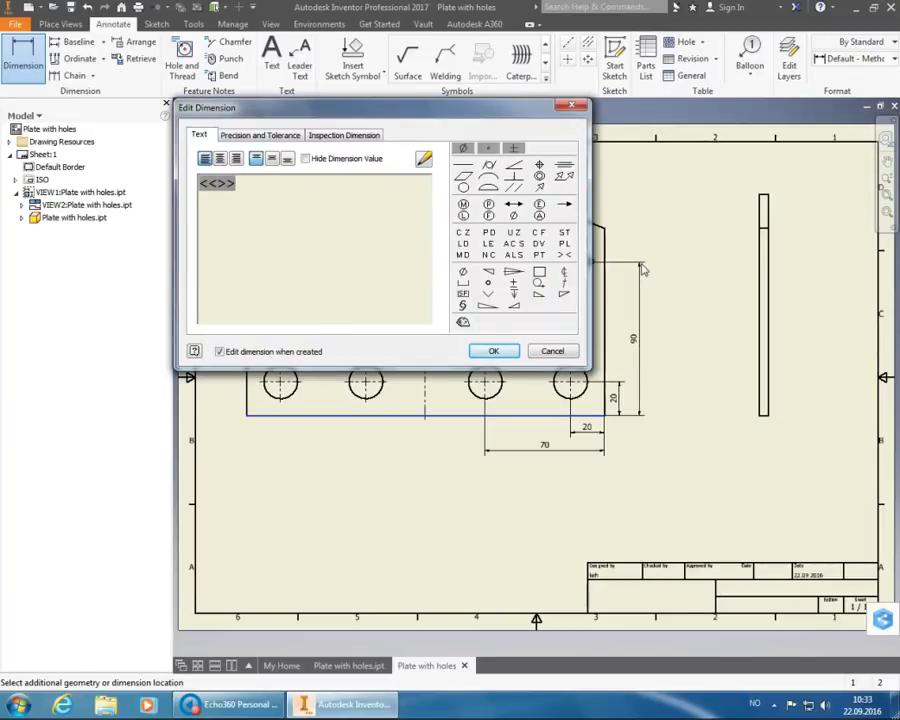
left_click(508, 351)
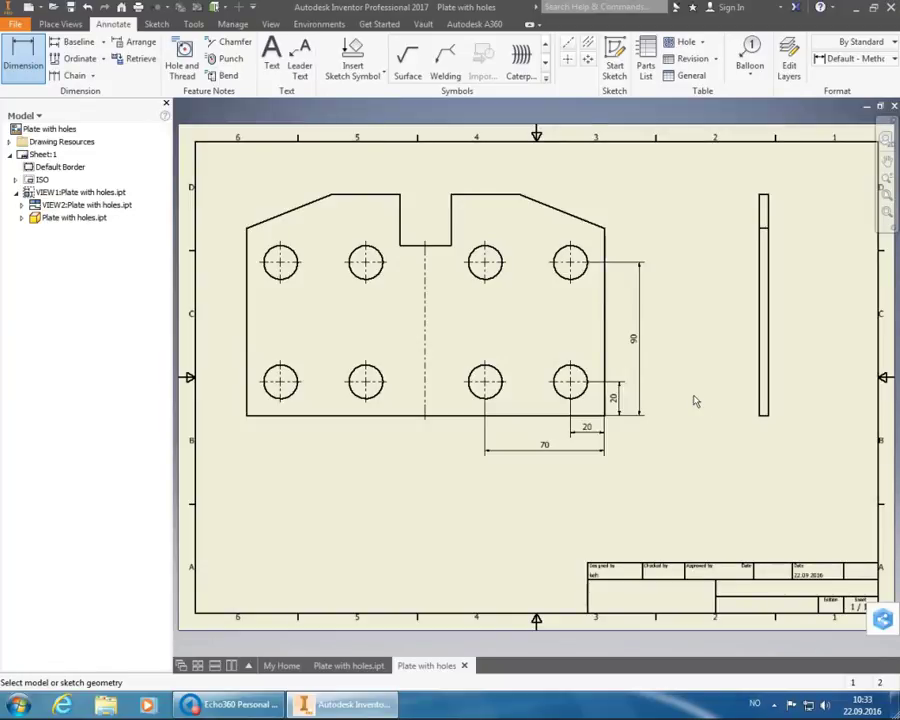
- Add the overall 210 width dimension along the bottom edge, below the other dimensions
left_click(537, 418)
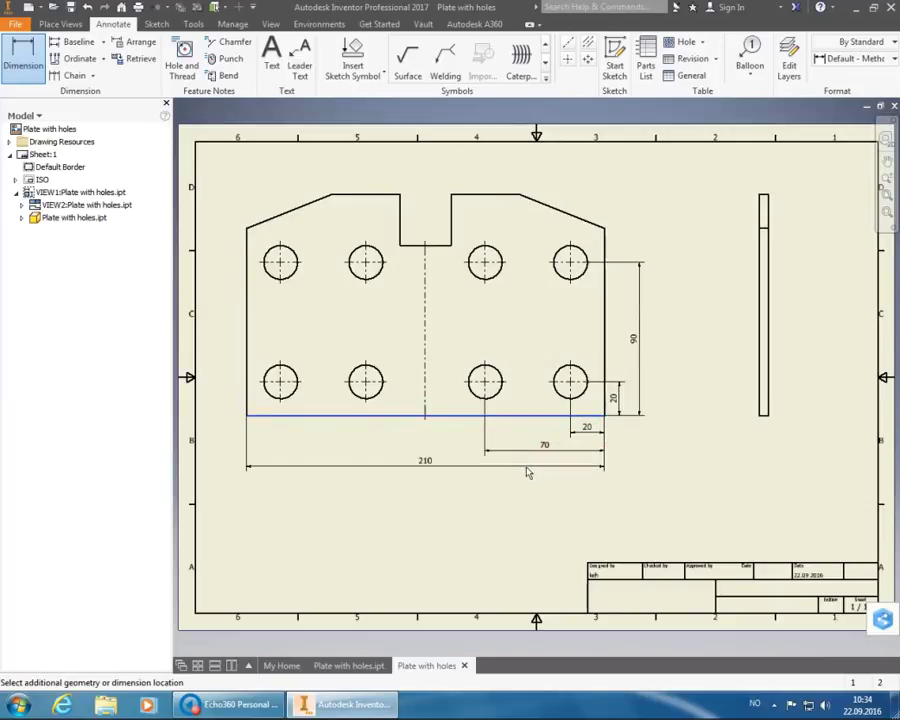
left_click(528, 478)
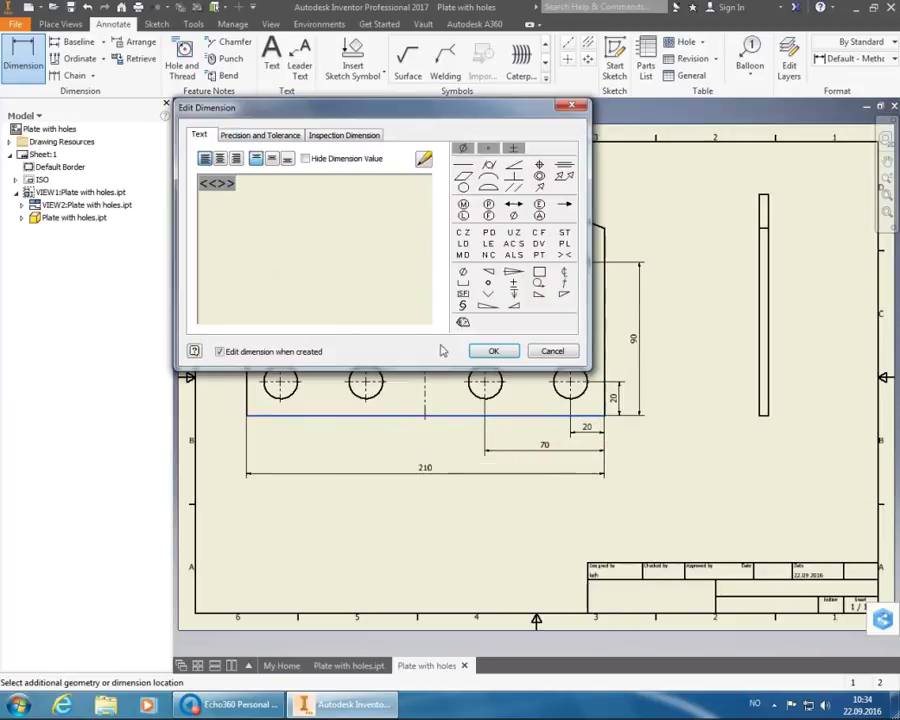
left_click(495, 352)
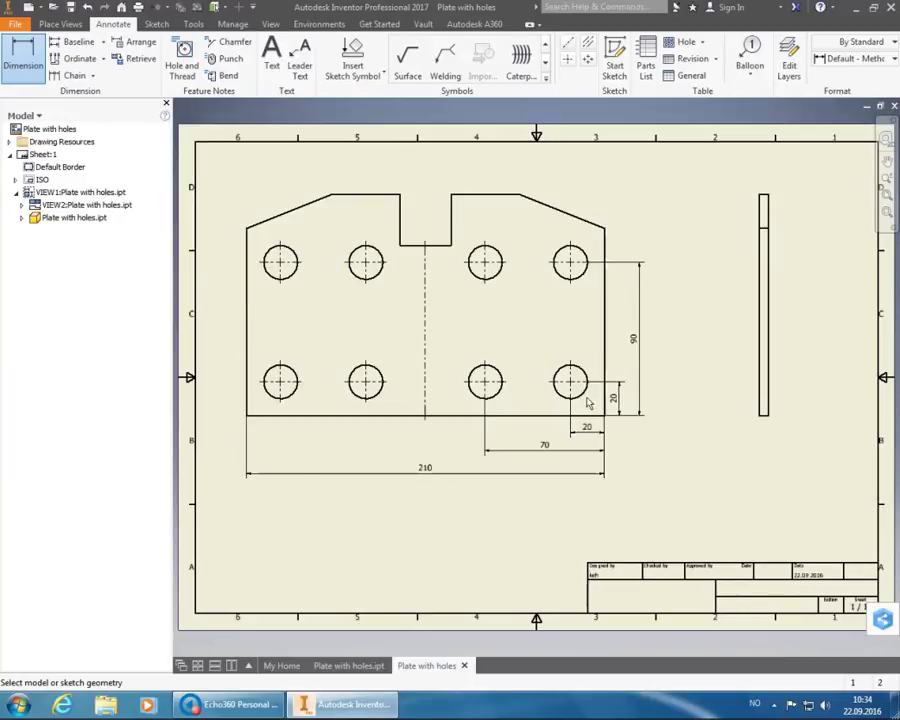
- Add vertical 110 (right edge) and 130 (overall height) dimensions right of the plate
left_click(604, 352)
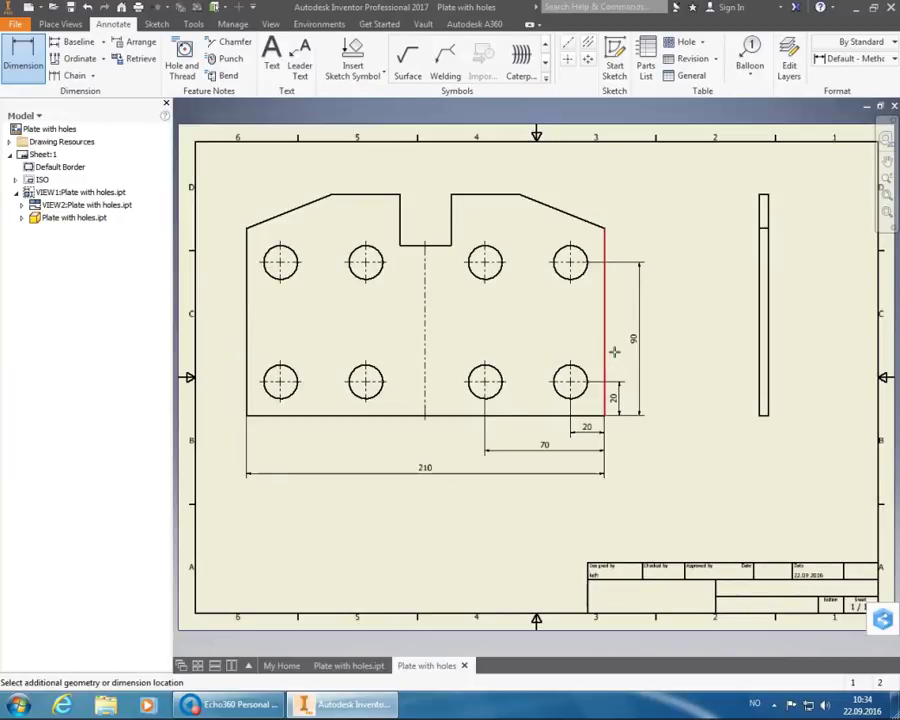
left_click(614, 351)
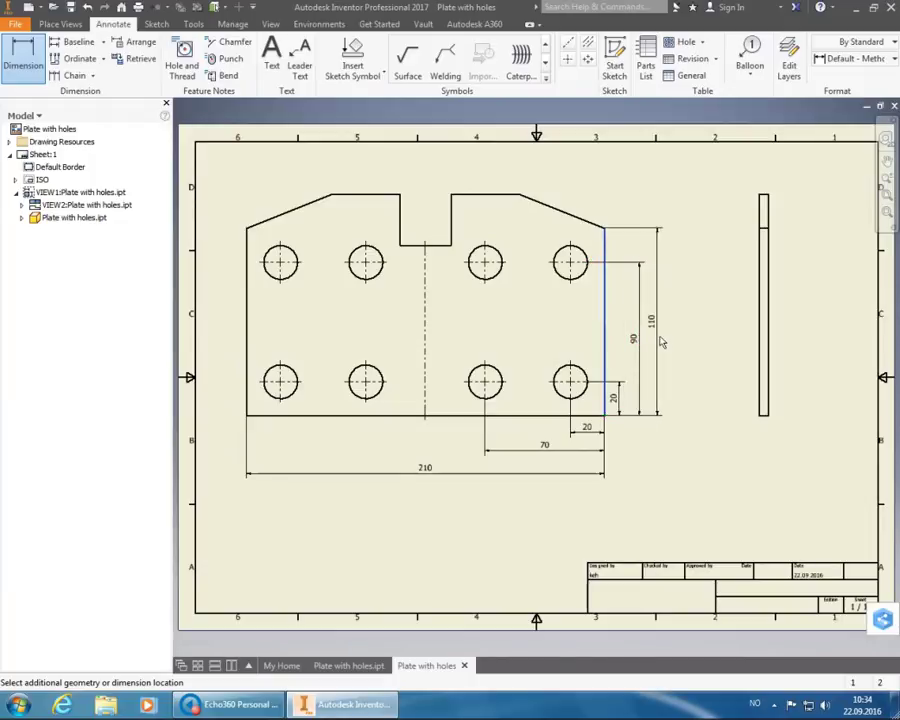
left_click(662, 342)
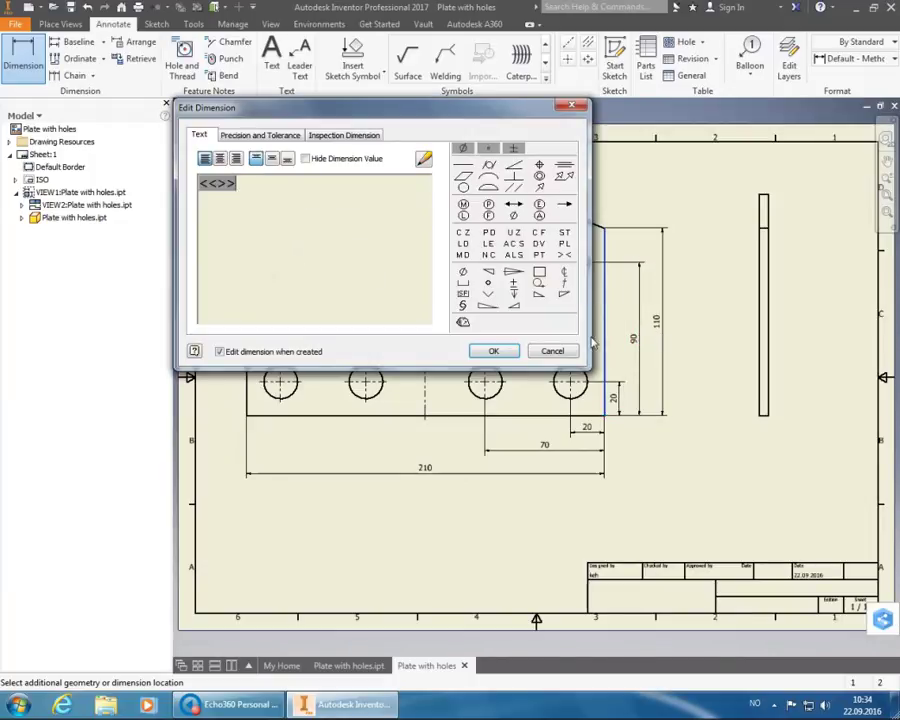
left_click(502, 347)
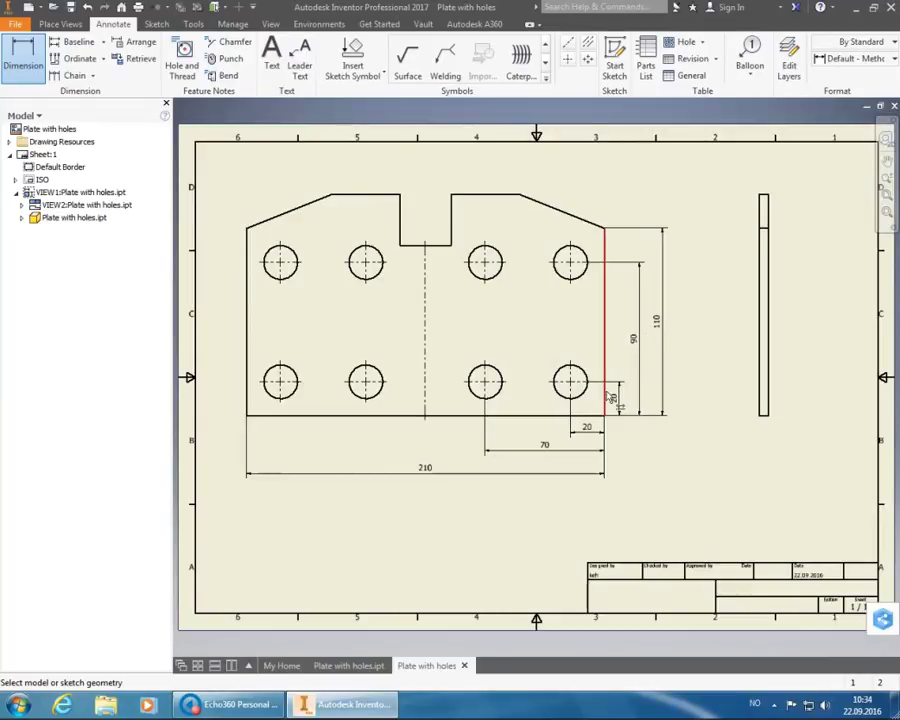
left_click(598, 418)
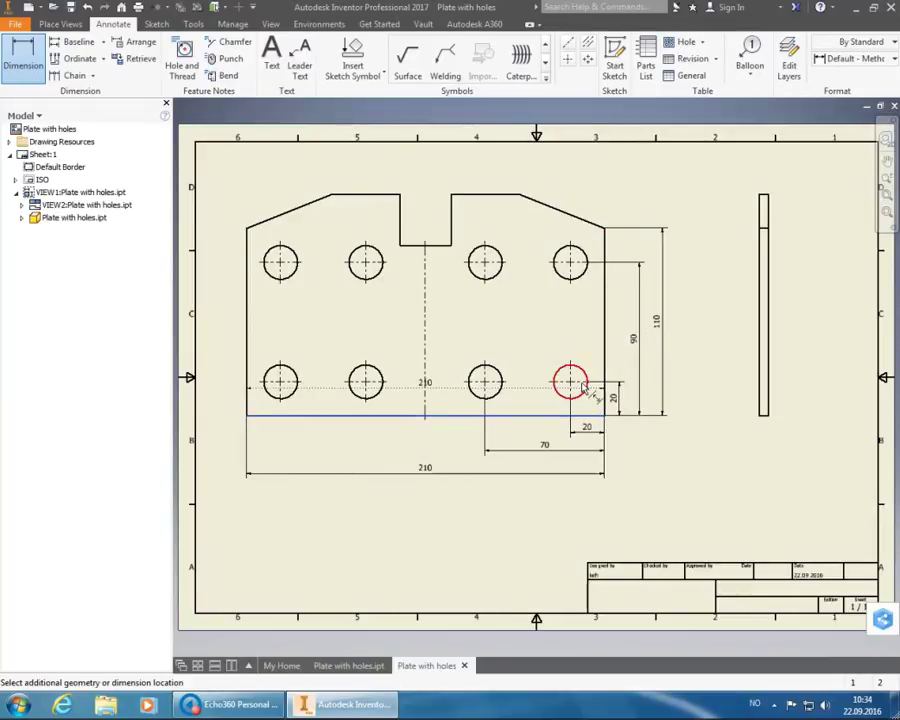
left_click(514, 197)
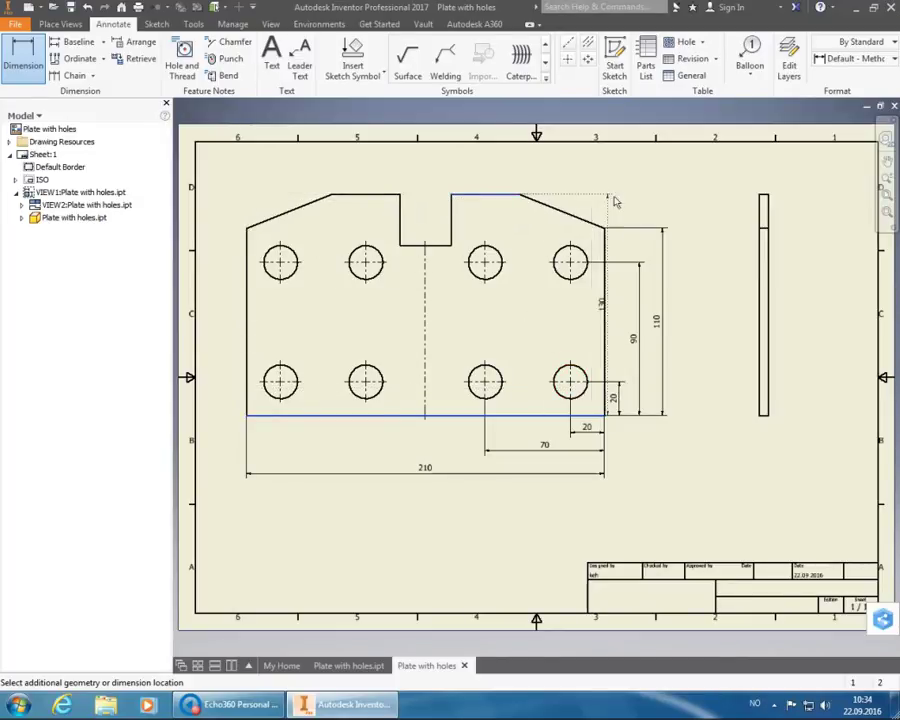
left_click(686, 203)
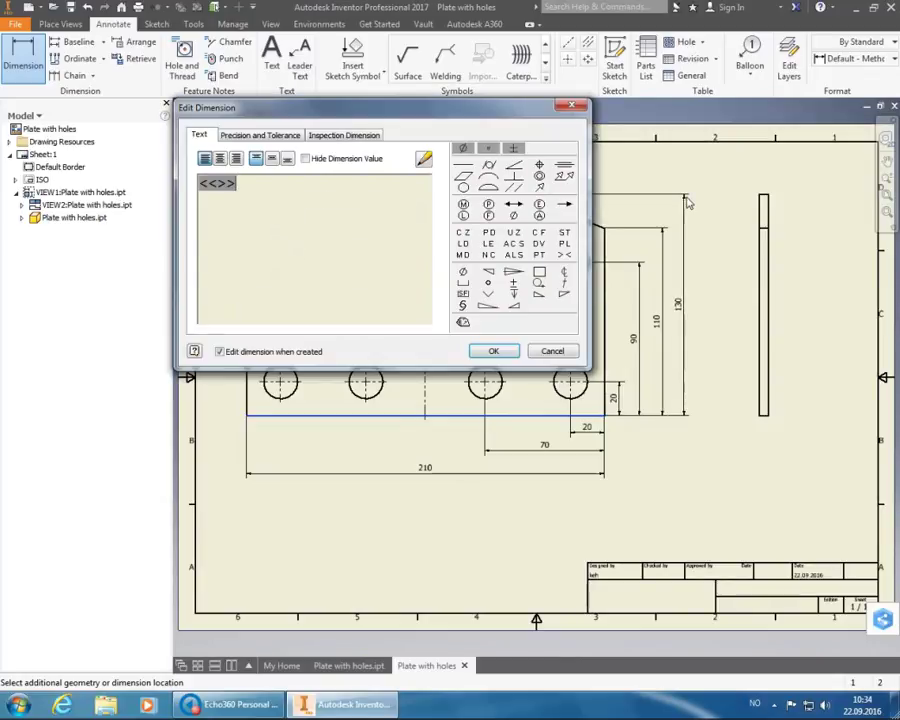
left_click(493, 351)
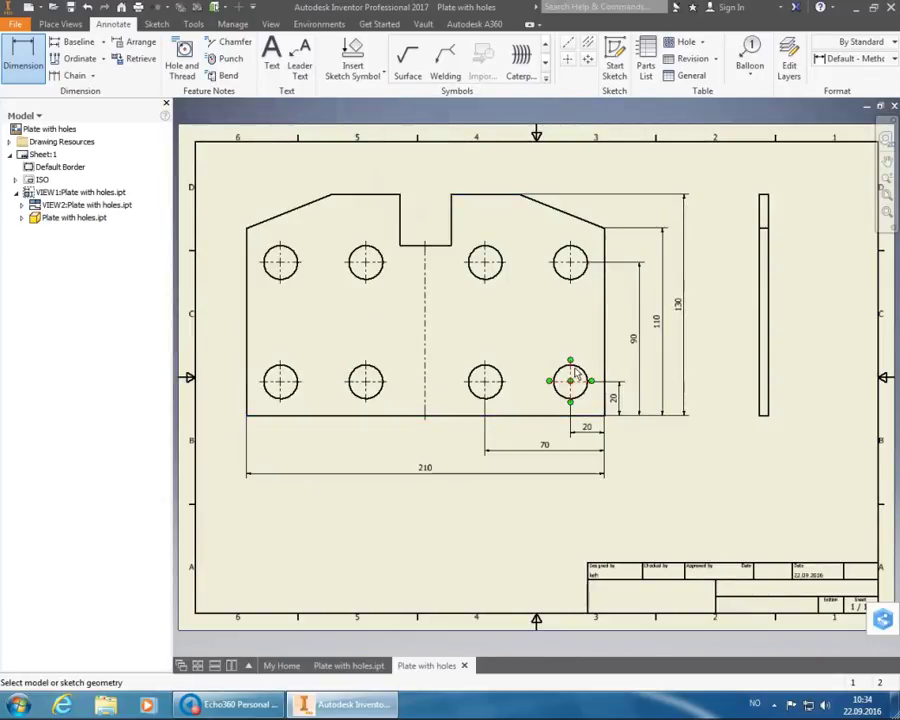
mouse_move(588, 390)
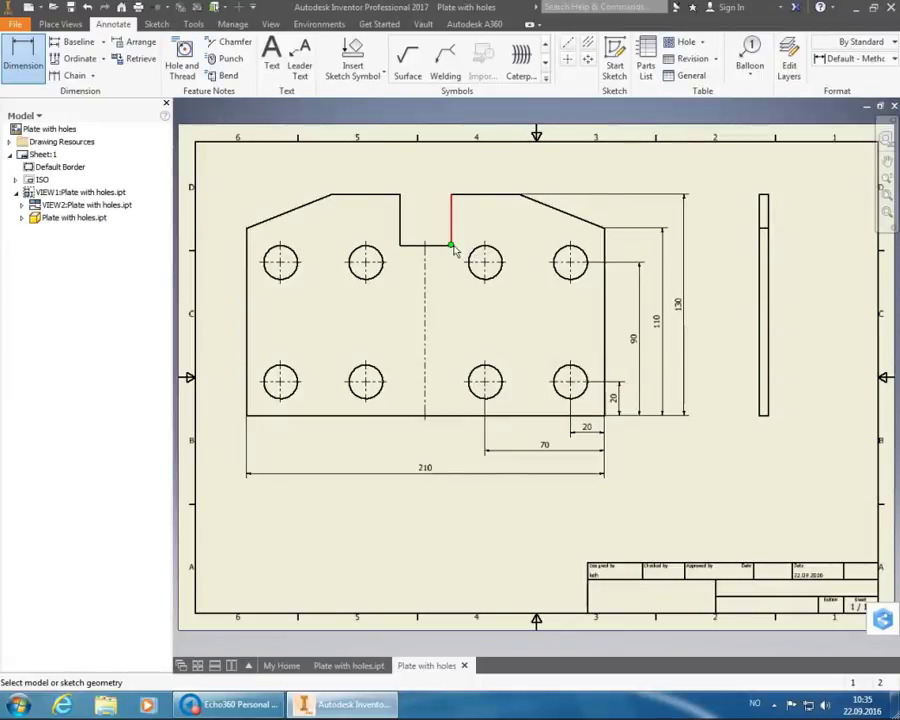
- Dimension the slot with a 30 width above it and a 30 vertical depth beside it
left_click(402, 205)
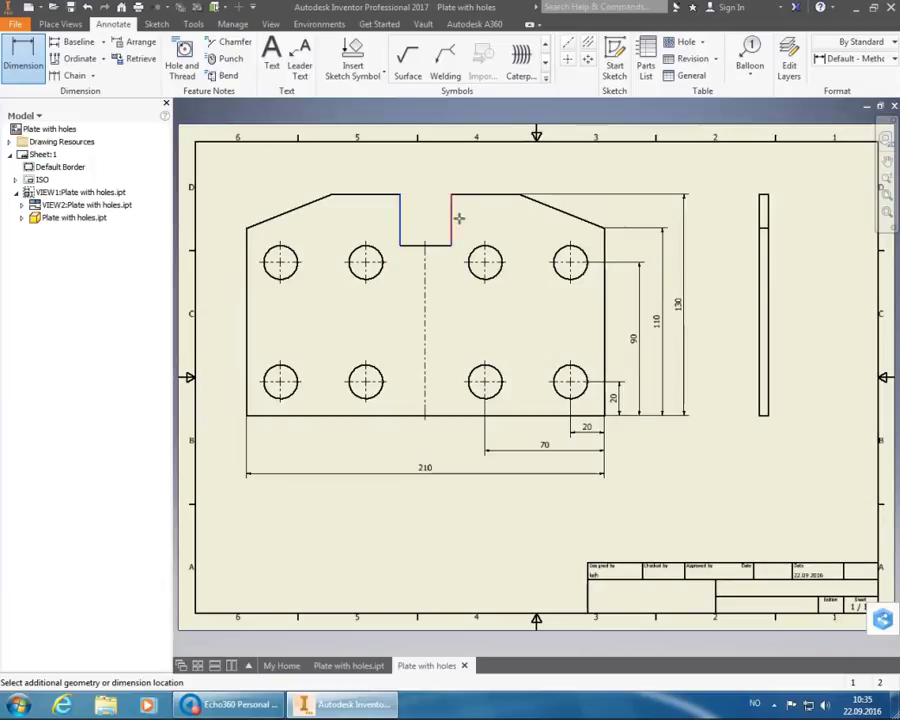
left_click(451, 214)
left_click(434, 185)
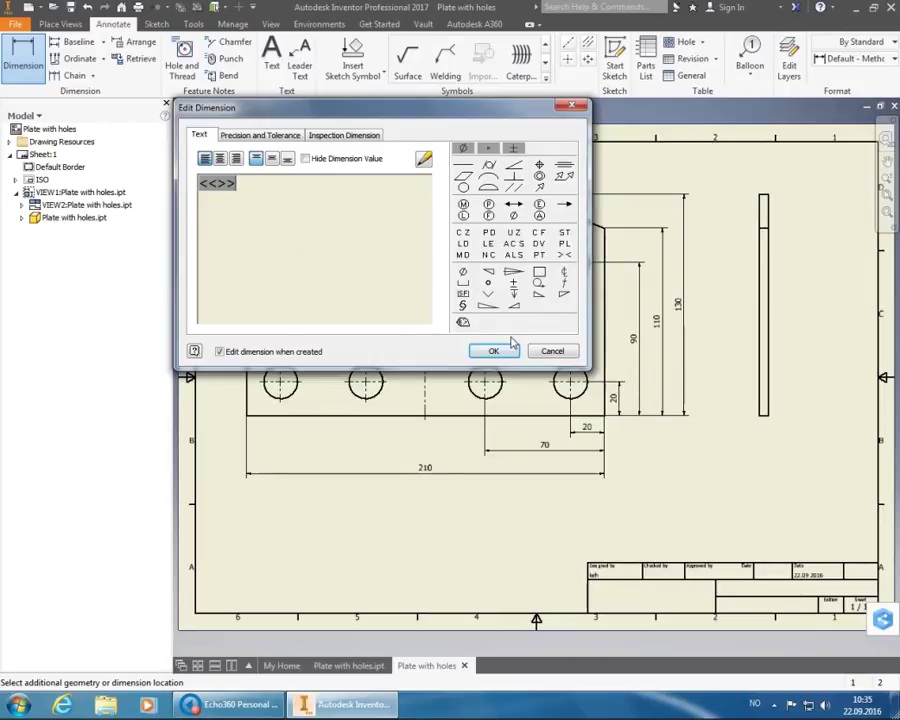
left_click(508, 350)
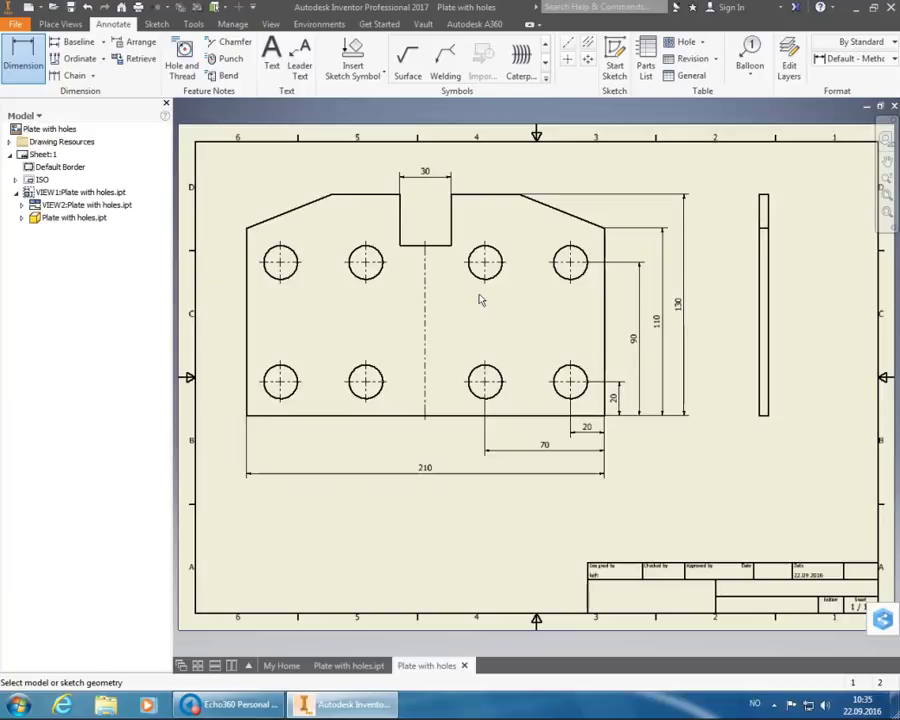
left_click(455, 217)
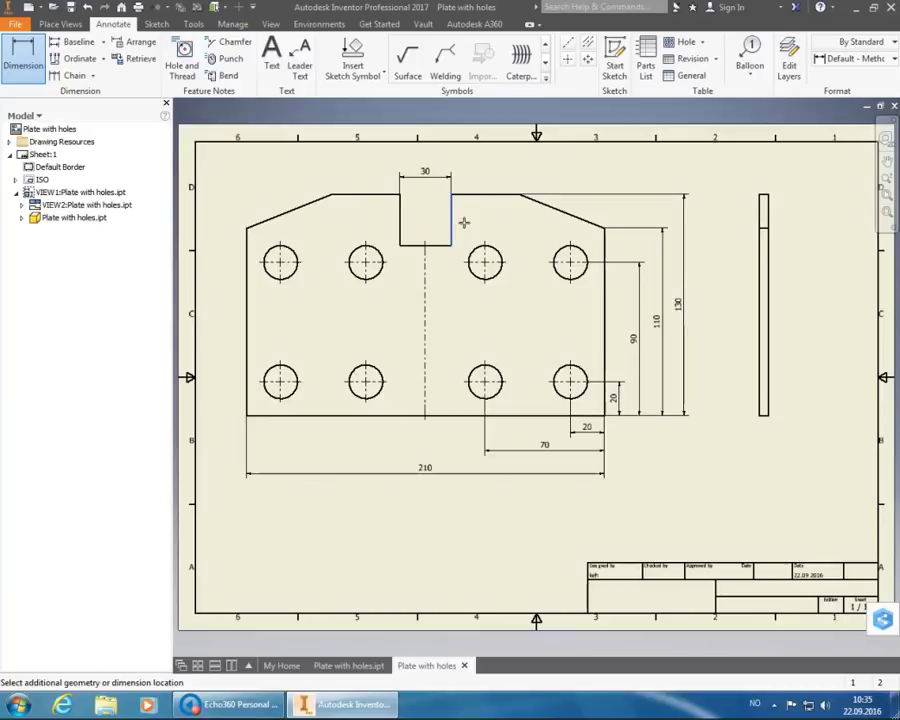
left_click(438, 219)
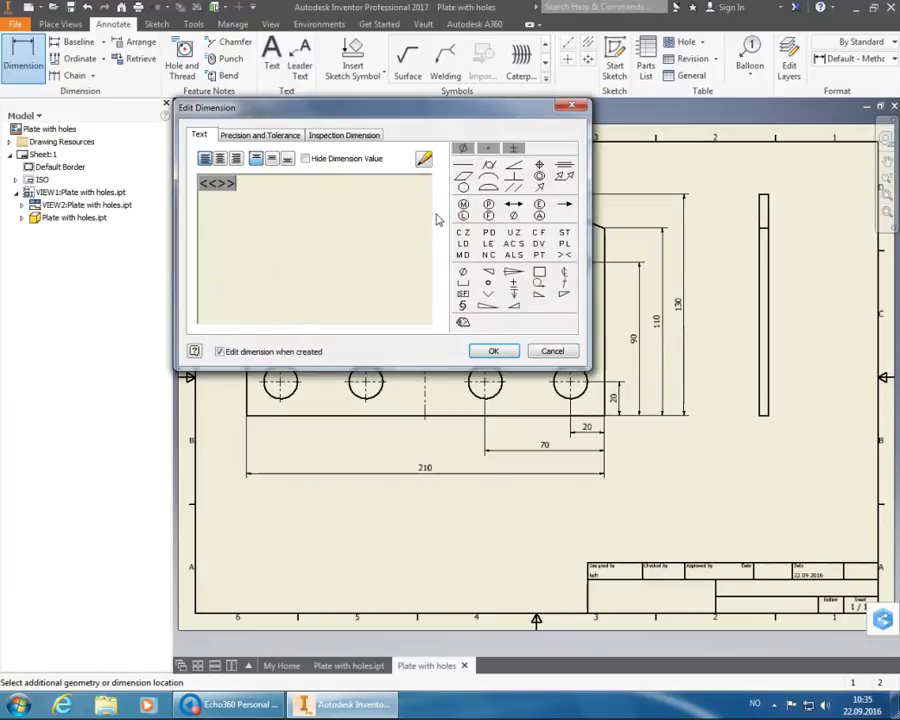
left_click(493, 351)
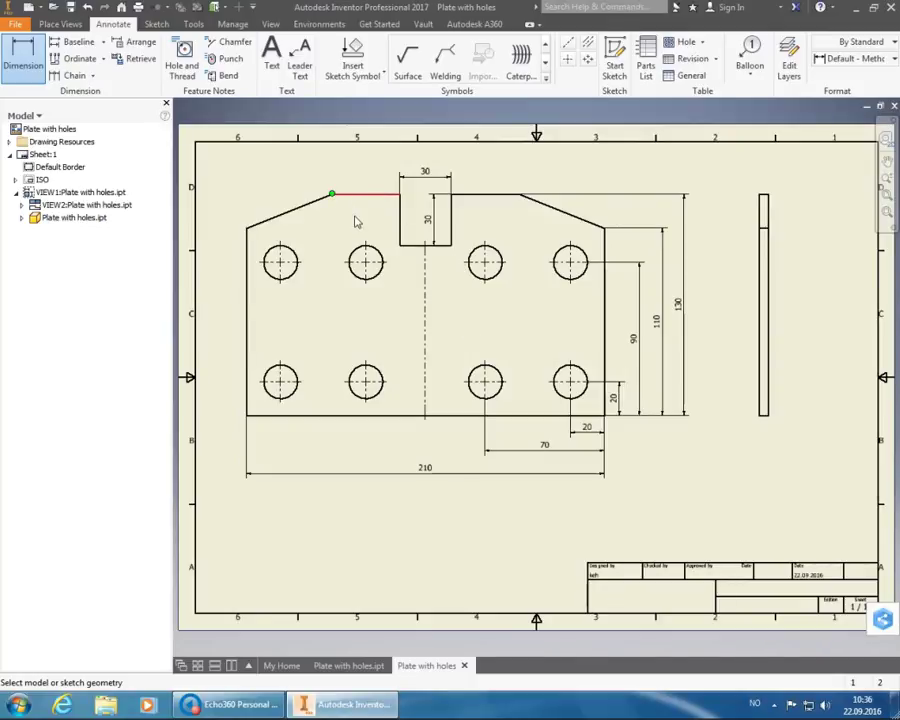
- Add a 110 dimension above the plate between the two slanted top edges
mouse_move(357, 220)
left_click(340, 203)
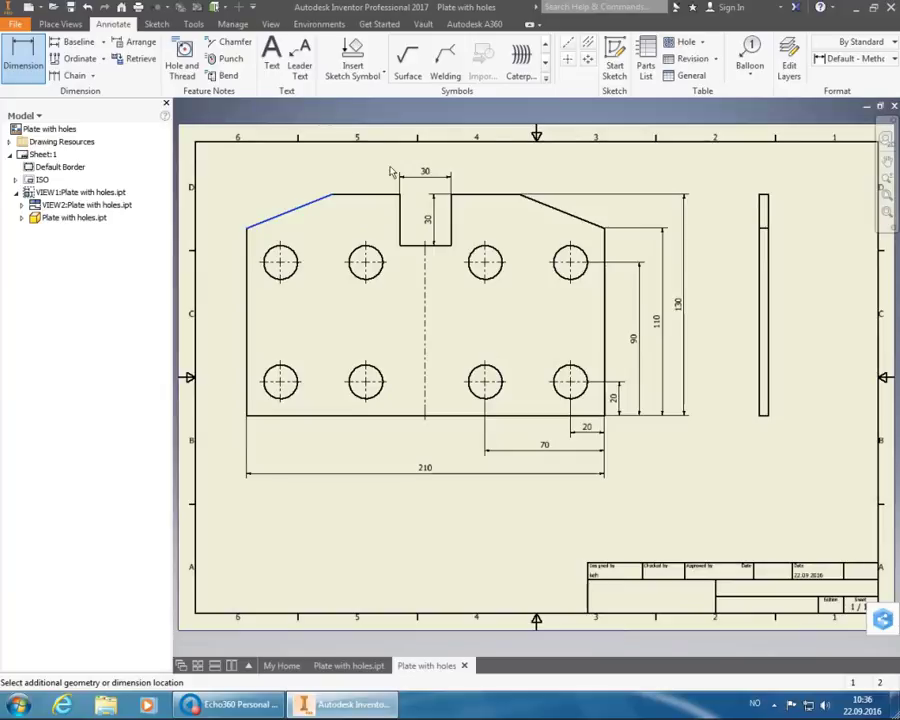
mouse_move(544, 220)
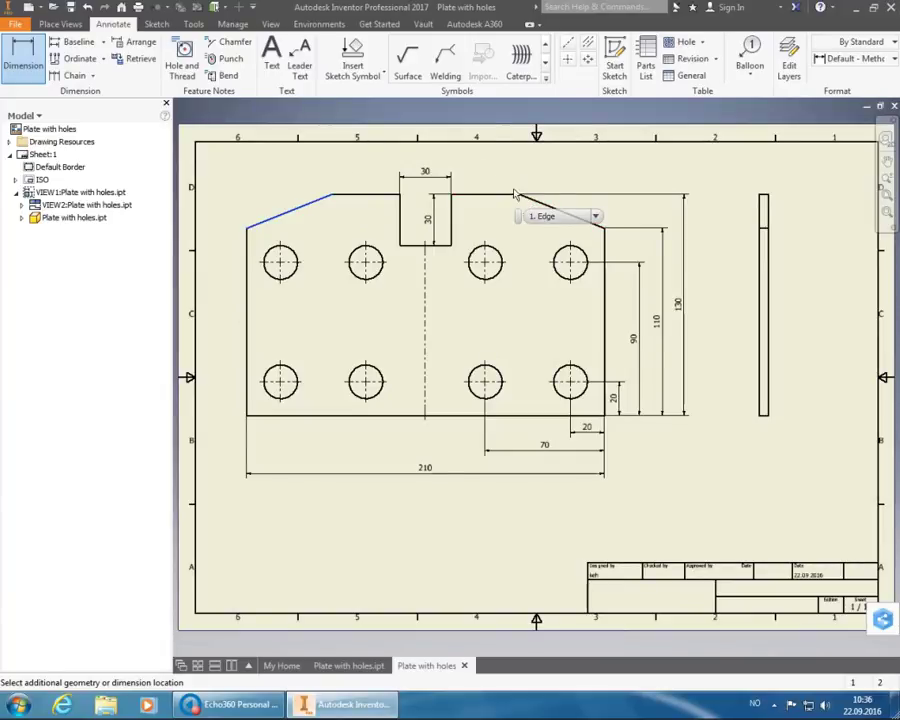
left_click(528, 201)
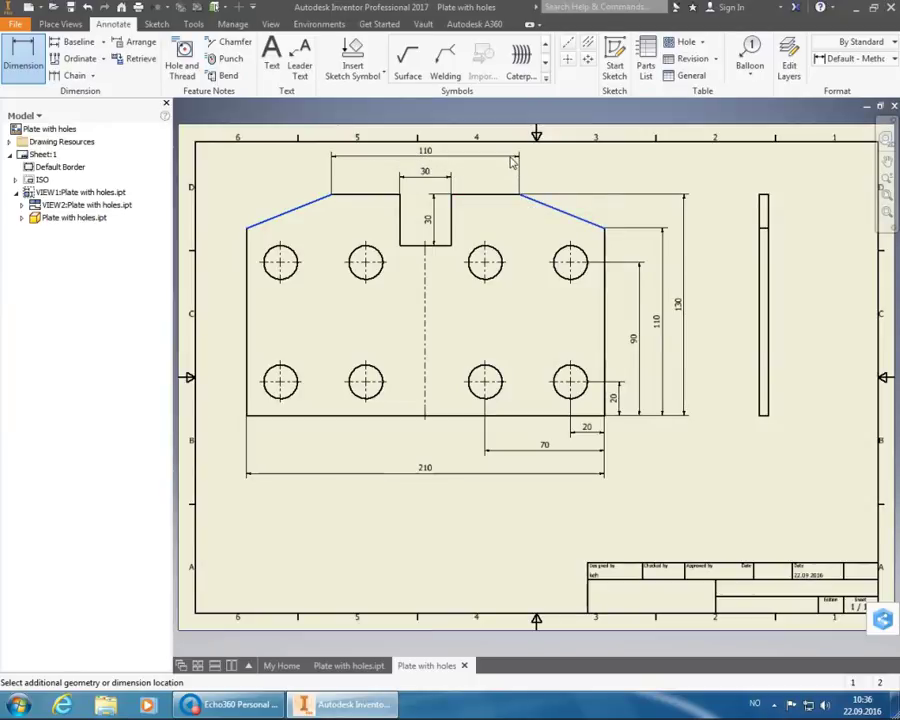
left_click(512, 160)
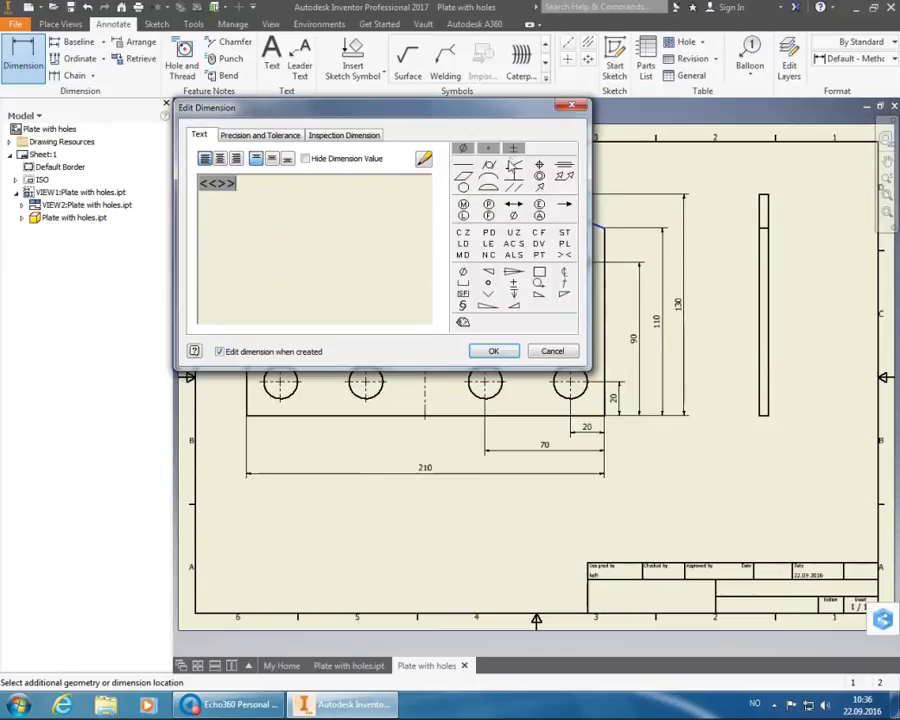
left_click(492, 350)
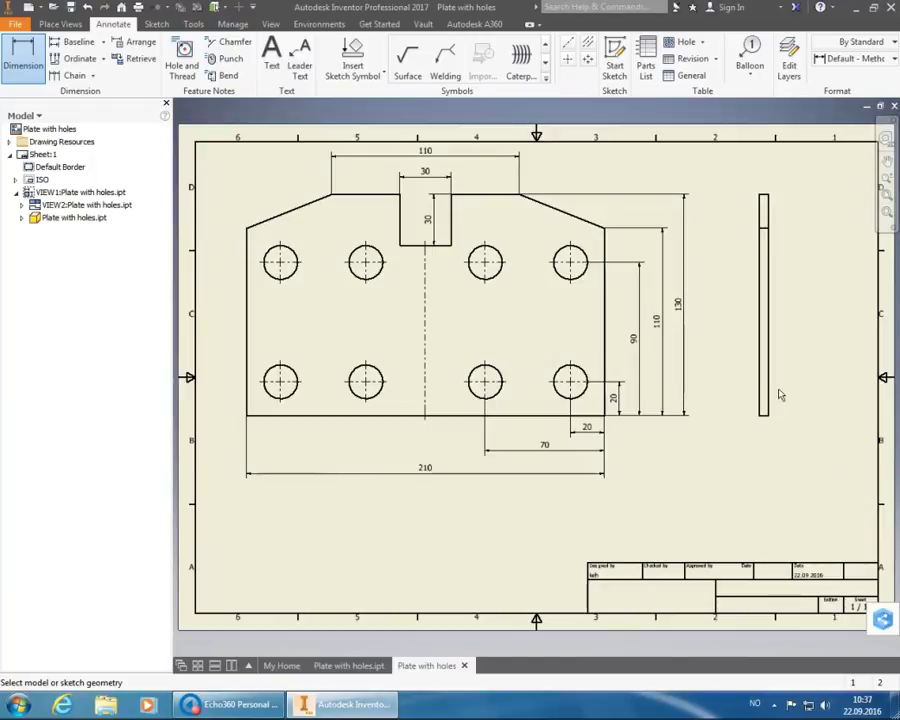
- Dimension the side view's bottom edge as the 5 plate thickness, then fit the sheet
scroll(770, 415, "up", 5)
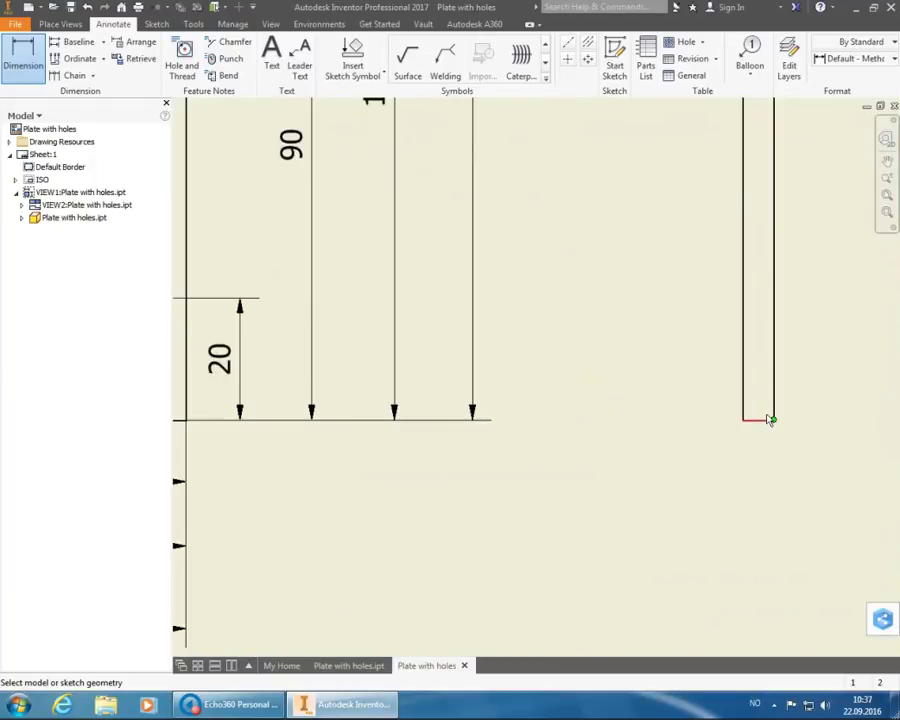
scroll(770, 418, "up", 4)
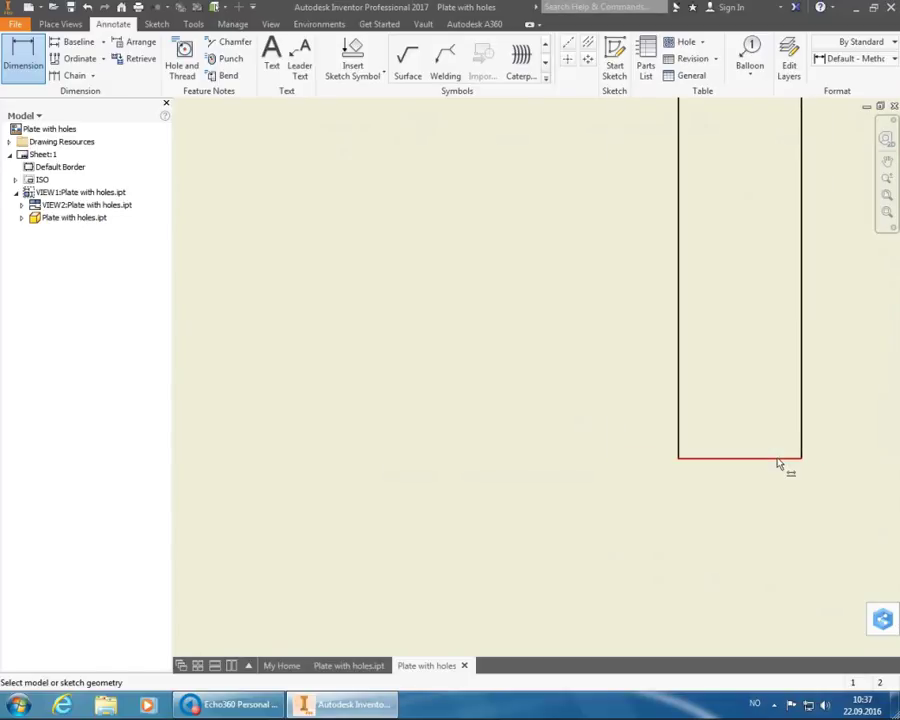
scroll(779, 463, "down", 5)
scroll(779, 463, "down", 5)
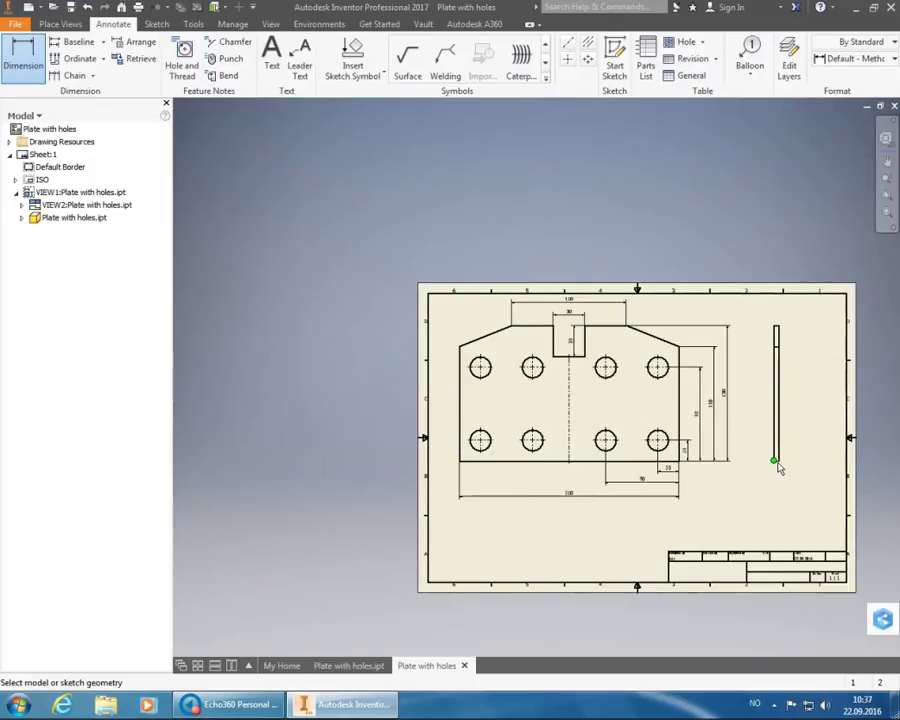
mouse_move(798, 488)
scroll(778, 490, "up", 10)
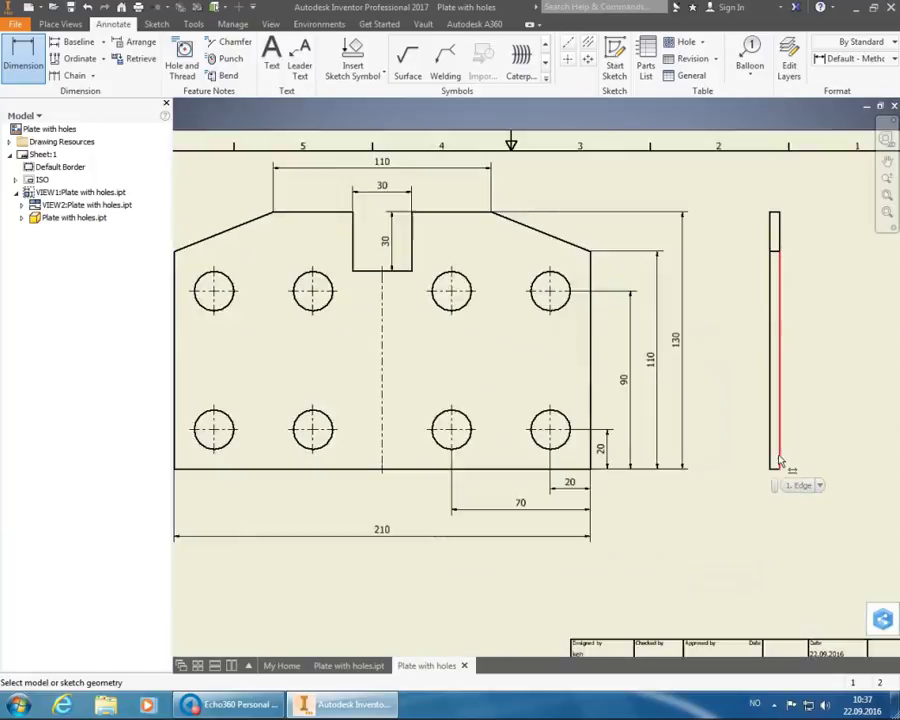
left_click(785, 507)
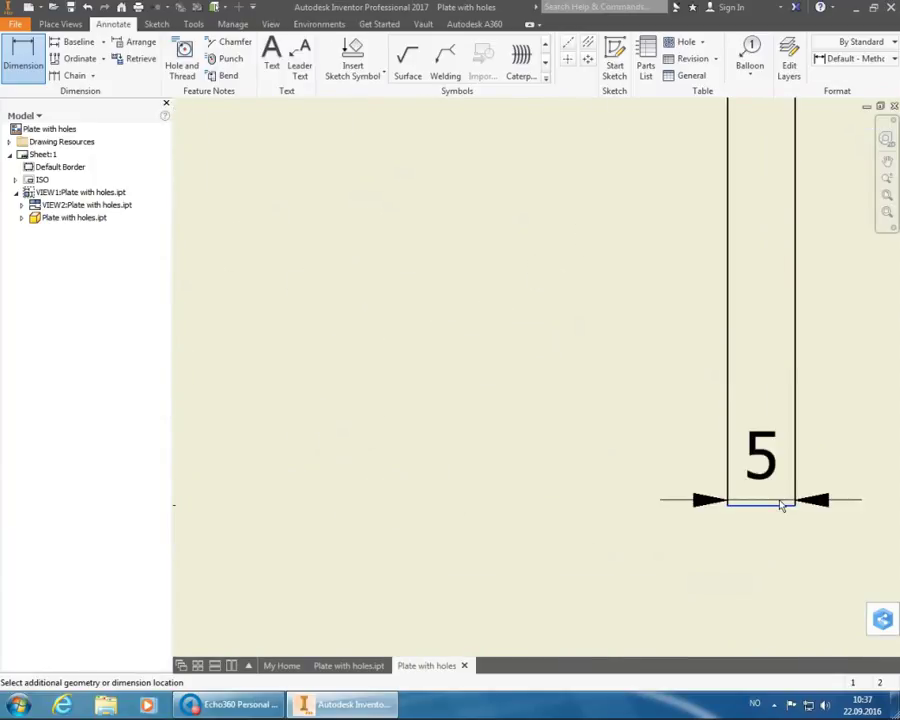
scroll(778, 488, "down", 5)
scroll(778, 484, "down", 5)
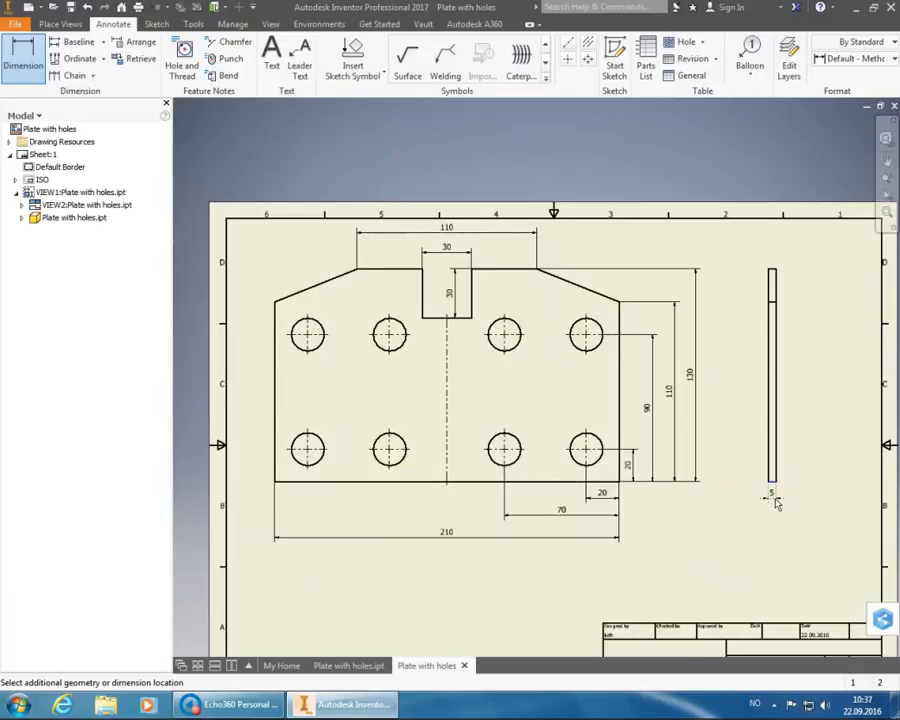
left_click(773, 503)
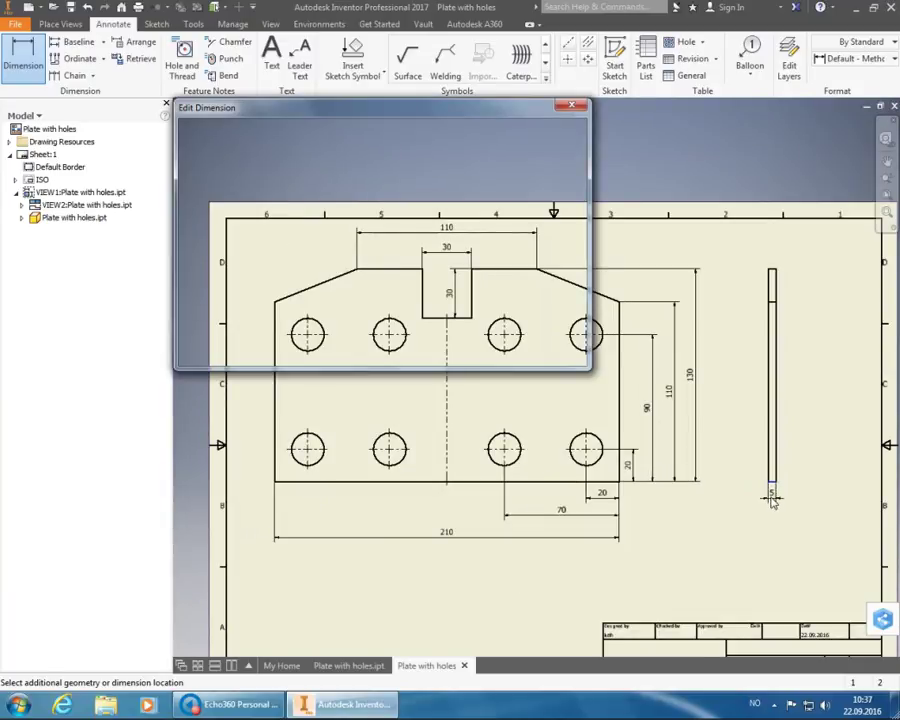
left_click(514, 351)
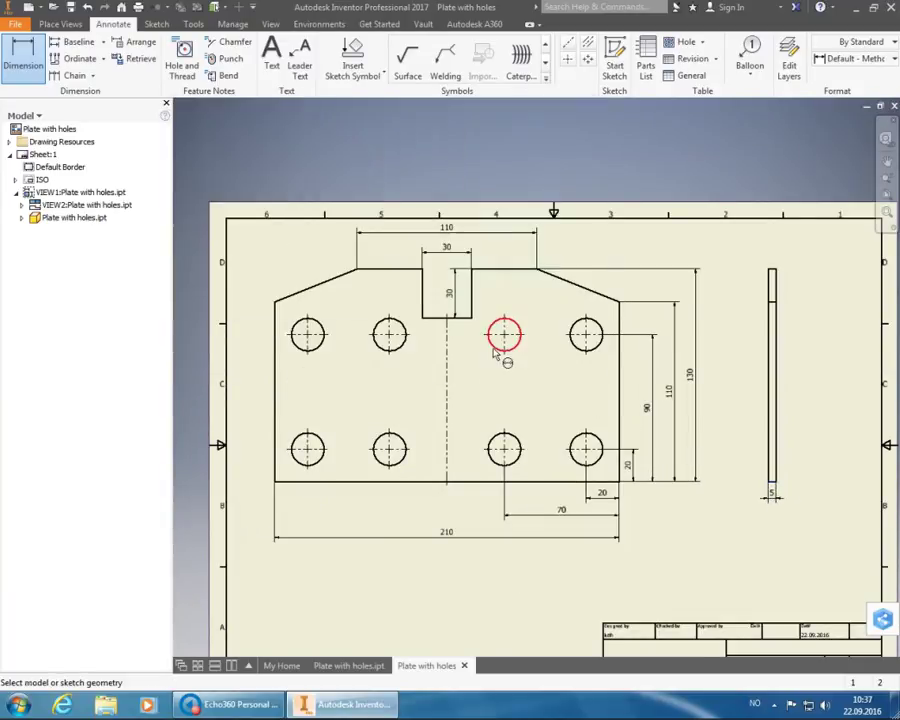
left_click(887, 197)
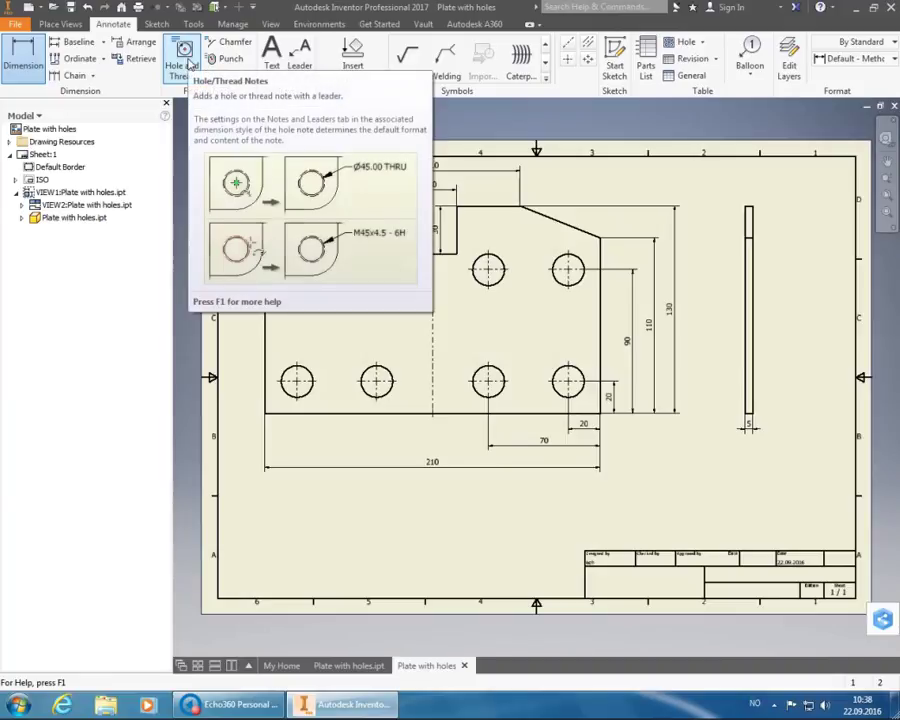
- Attach a Ø20 THRU hole note in Default - Method 1b (ISO) style to a top-row hole
left_click(188, 62)
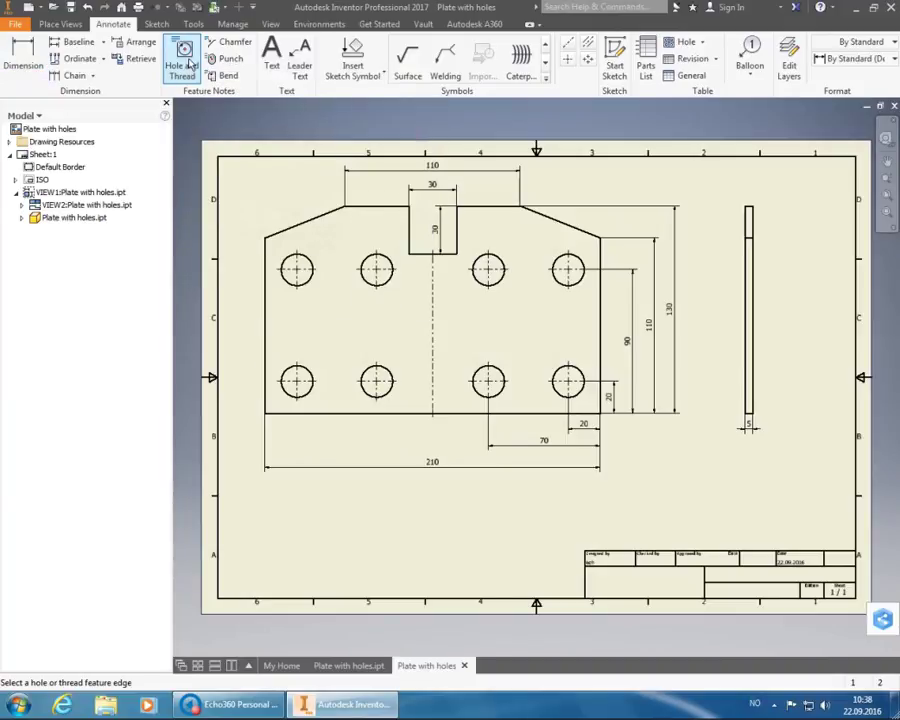
left_click(365, 257)
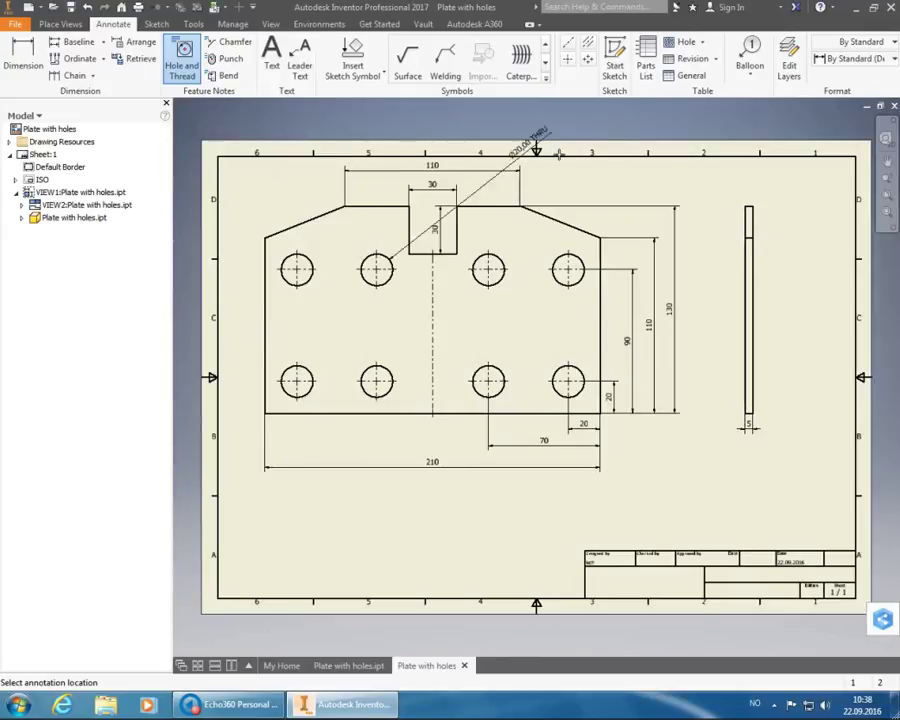
left_click(850, 58)
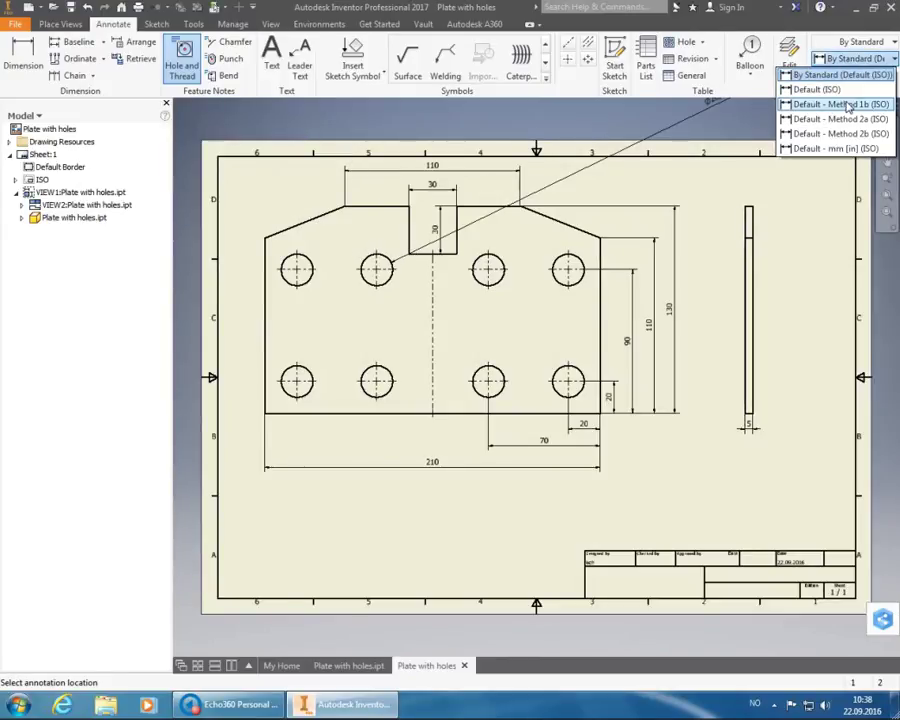
left_click(845, 105)
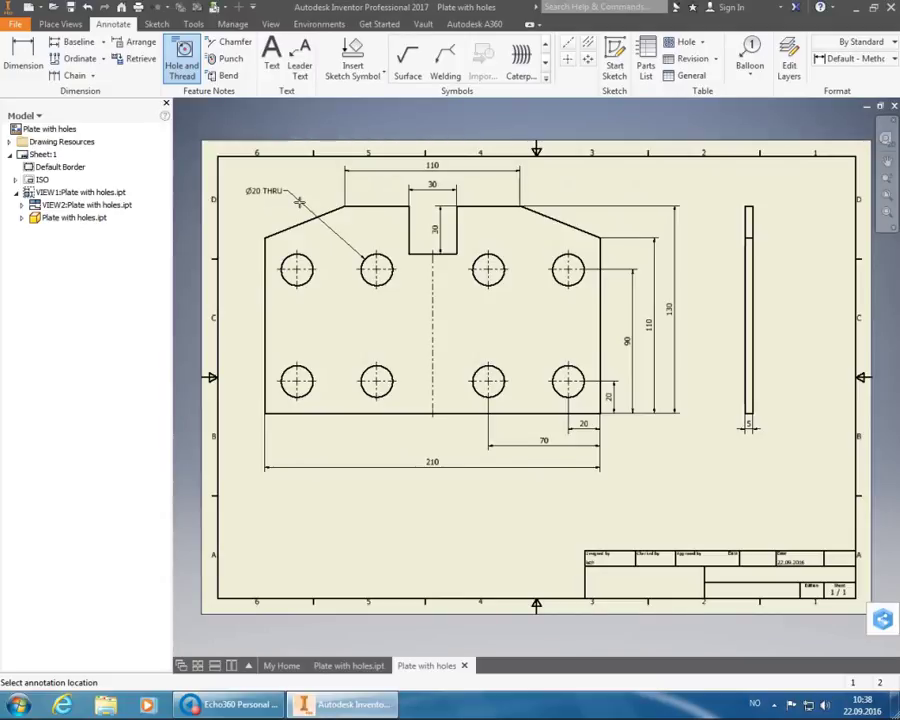
left_click(313, 196)
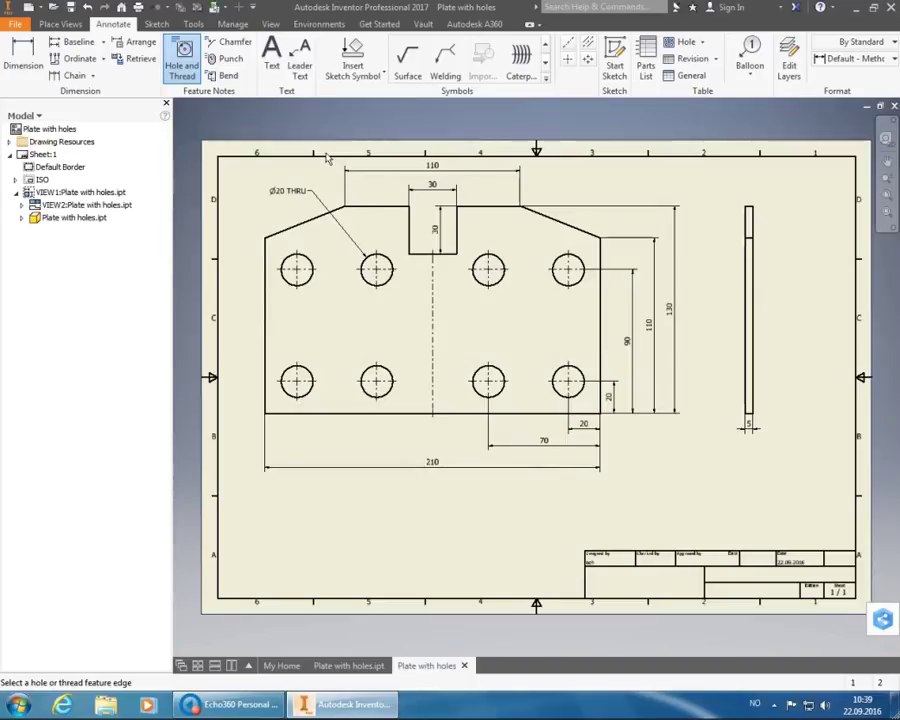
- Edit the hole note to add the hole quantity so it reads 8xØ20 THRU
right_click(259, 187)
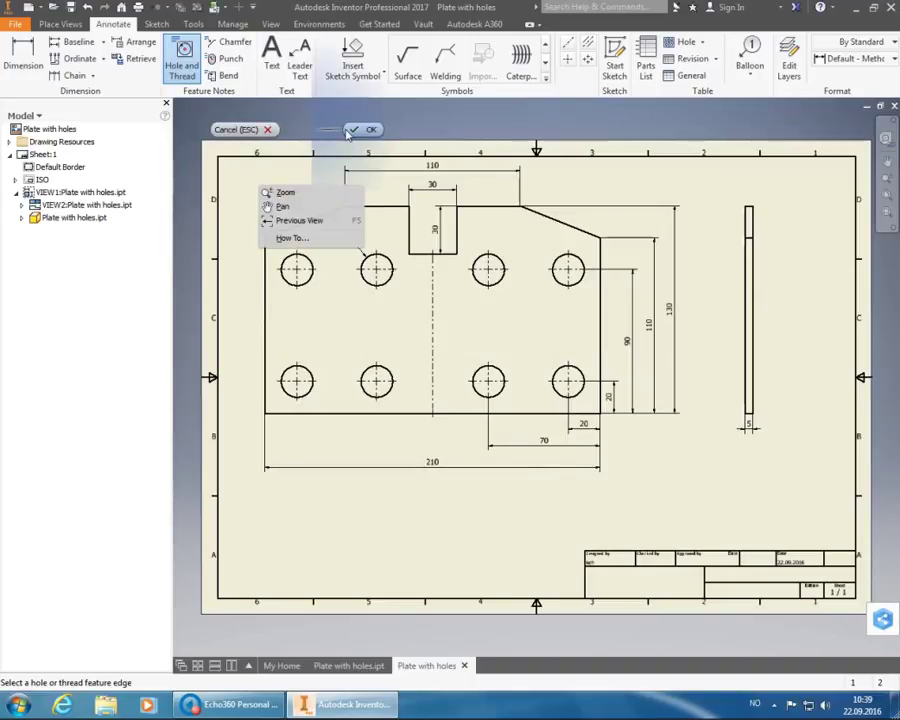
left_click(363, 130)
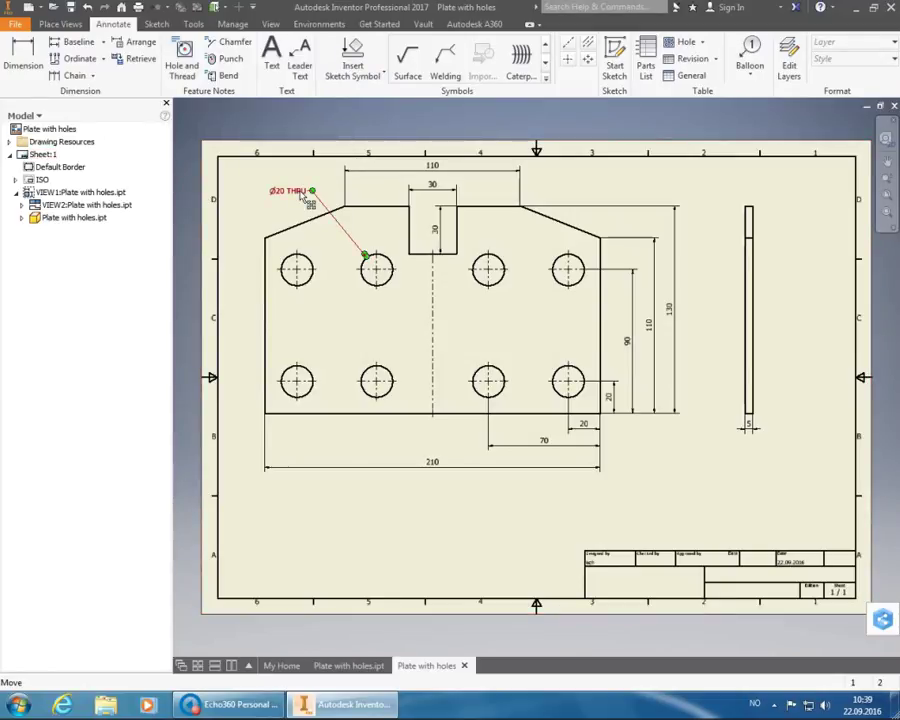
double_click(302, 195)
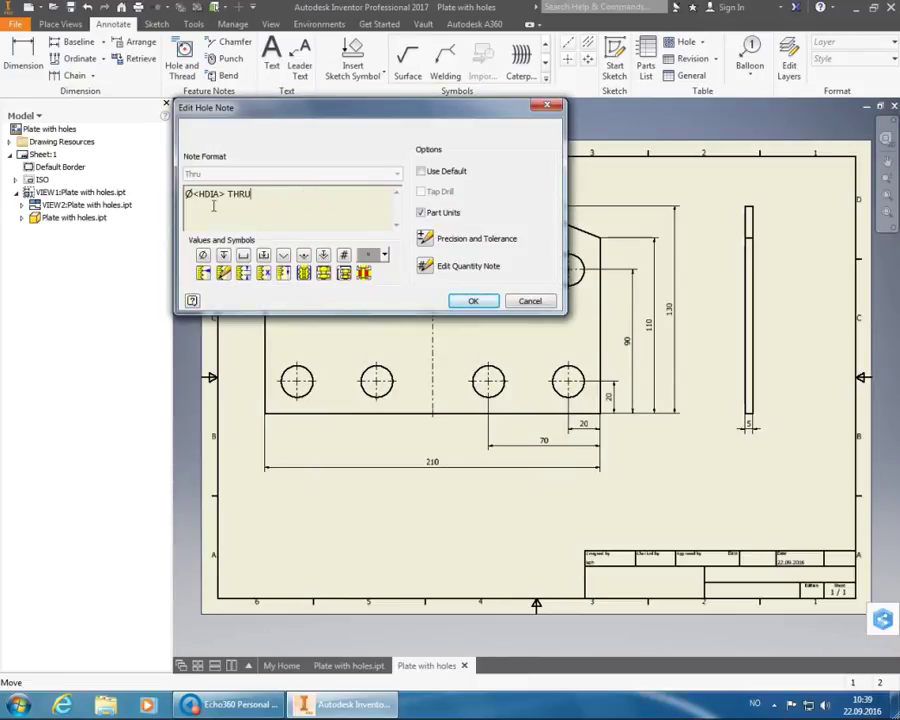
left_click(190, 197)
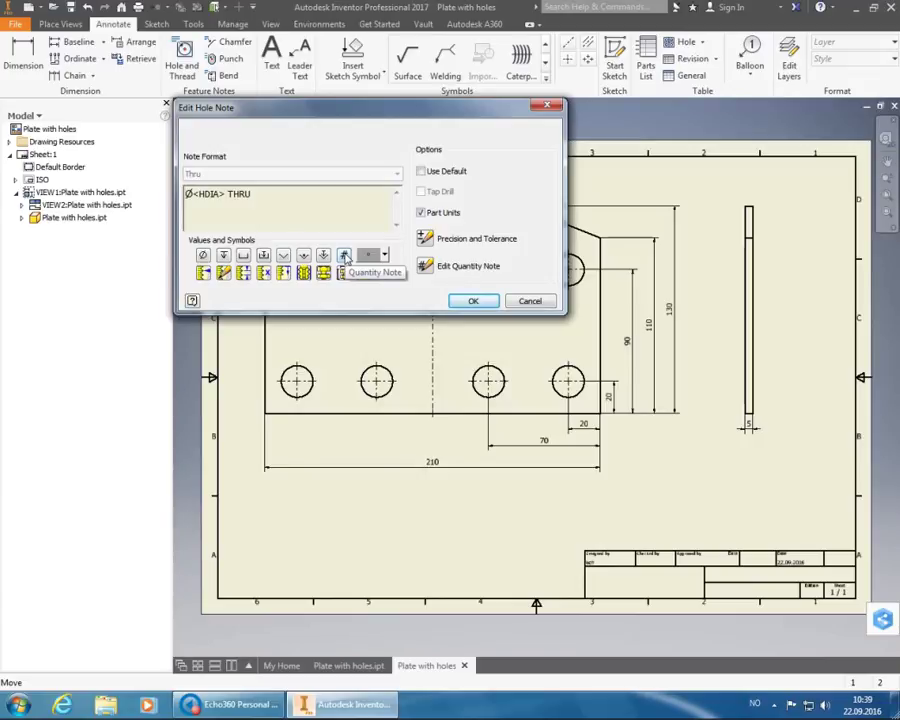
left_click(344, 256)
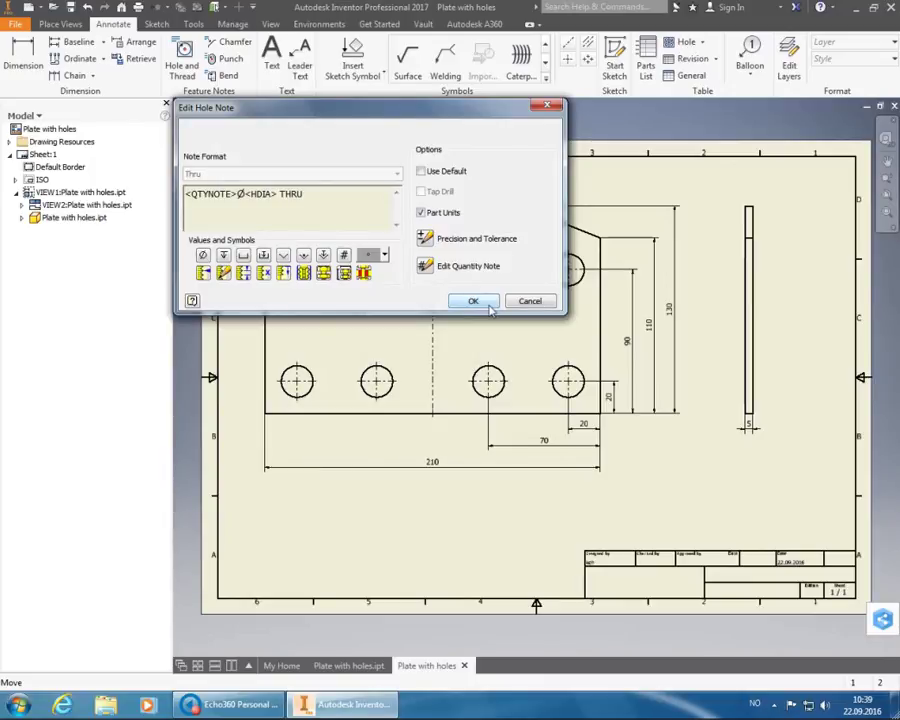
left_click(474, 302)
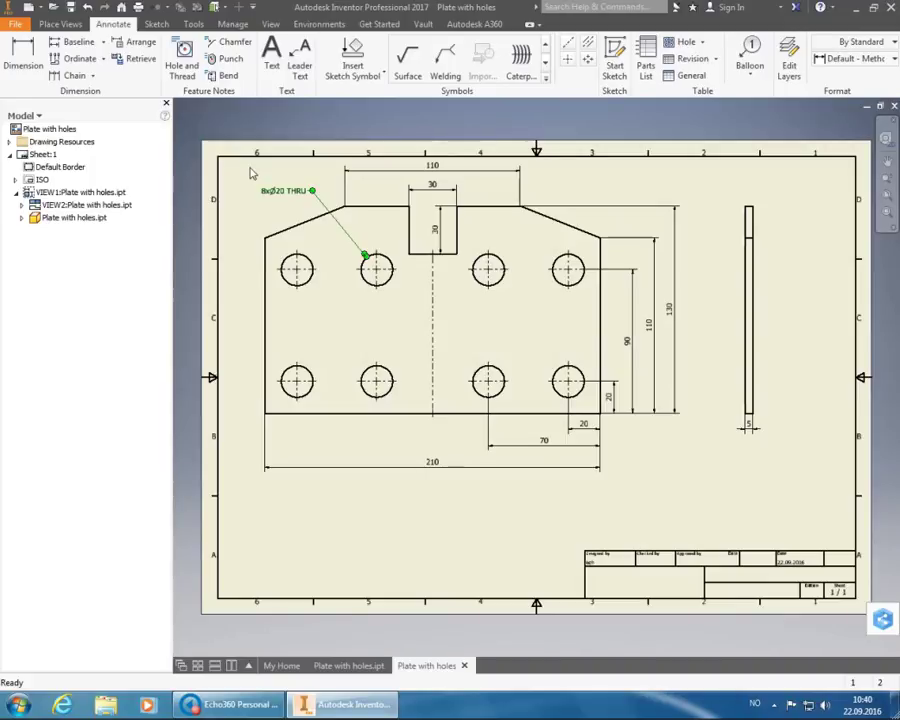
double_click(282, 194)
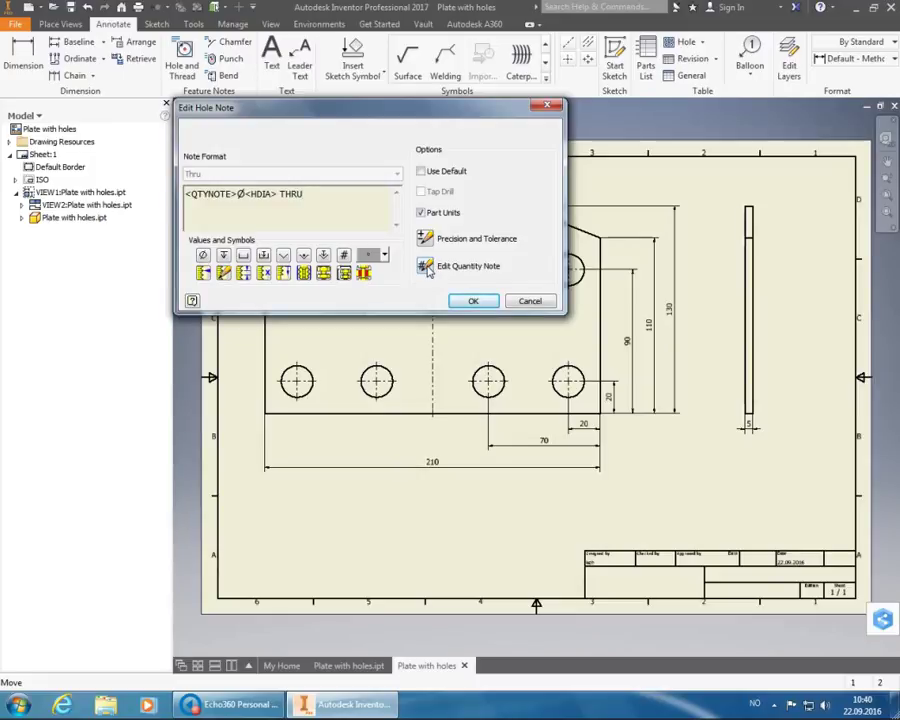
left_click(425, 266)
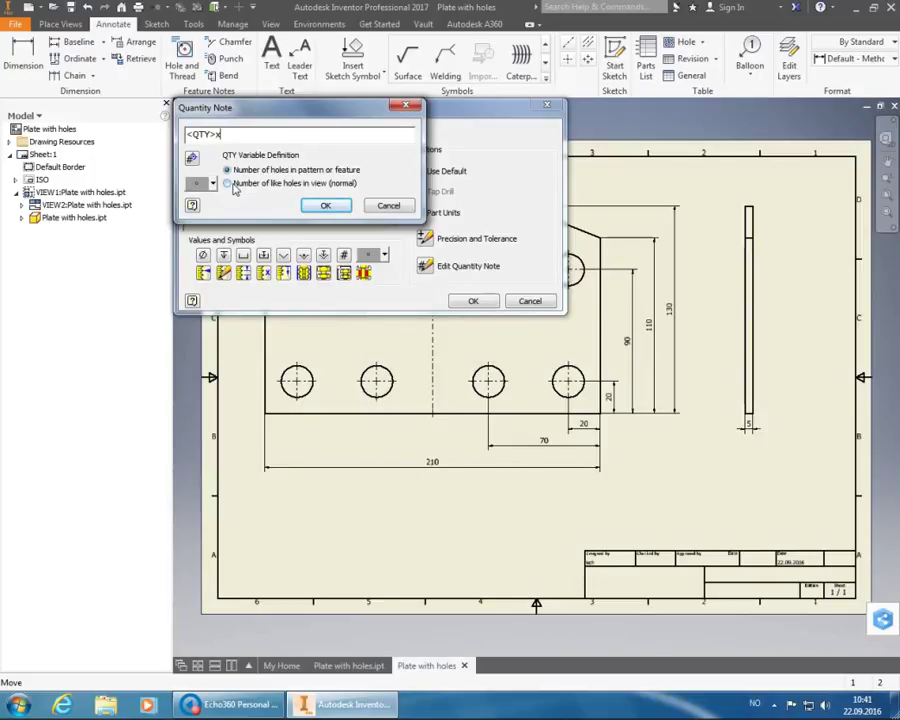
left_click(389, 206)
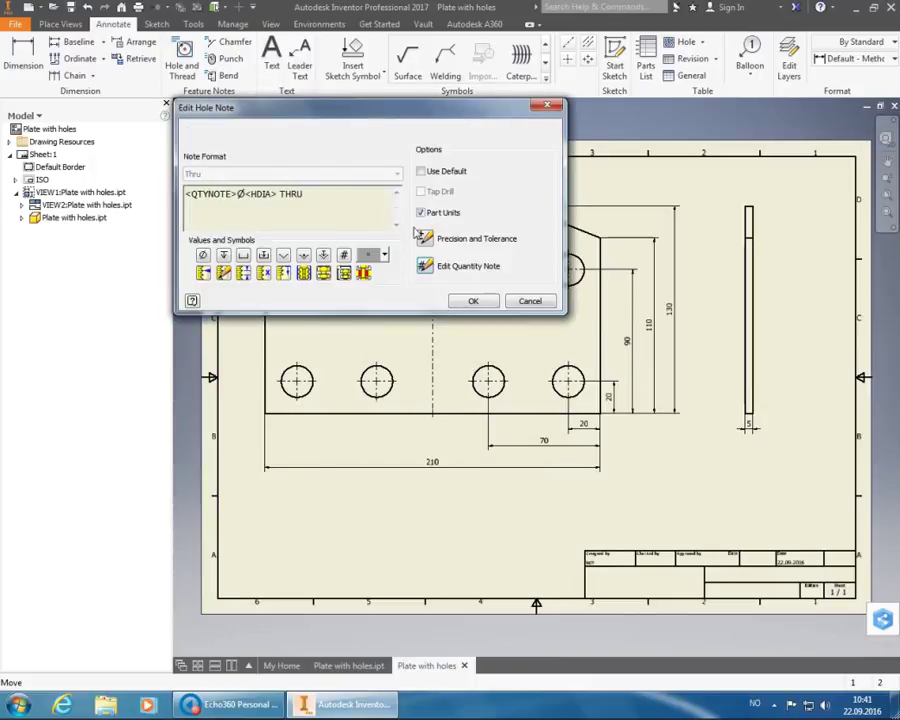
left_click(528, 301)
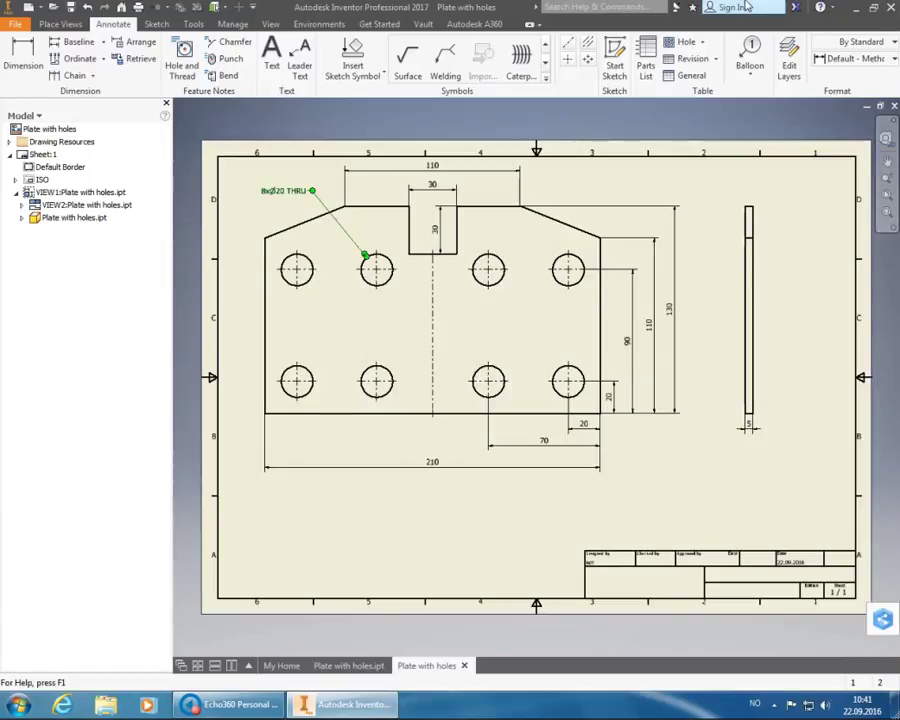
left_click(801, 204)
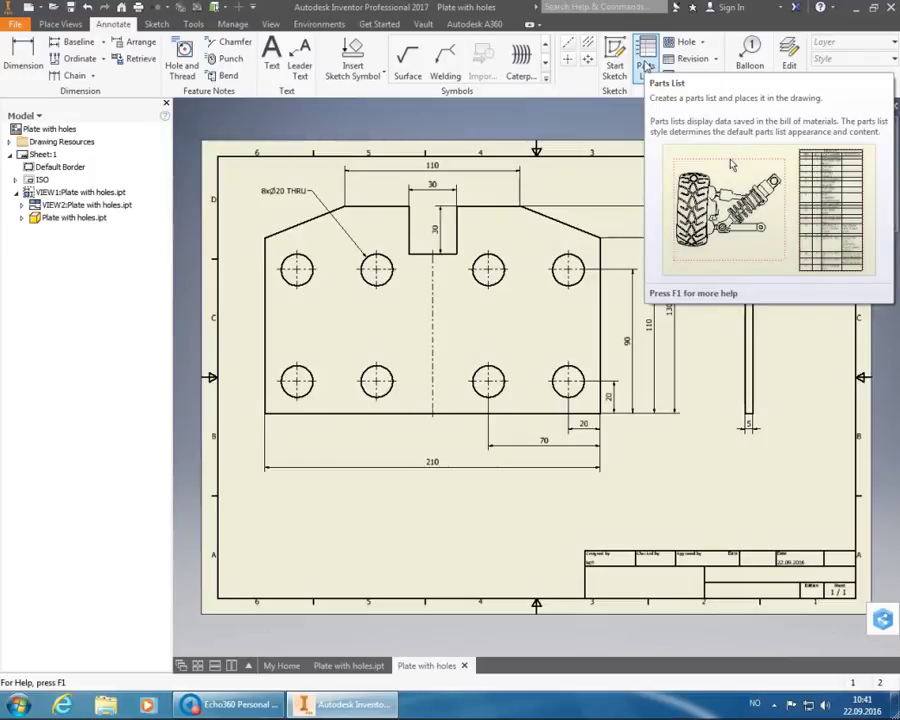
- Create a parts list from the plate's view and place it above the title block
left_click(645, 62)
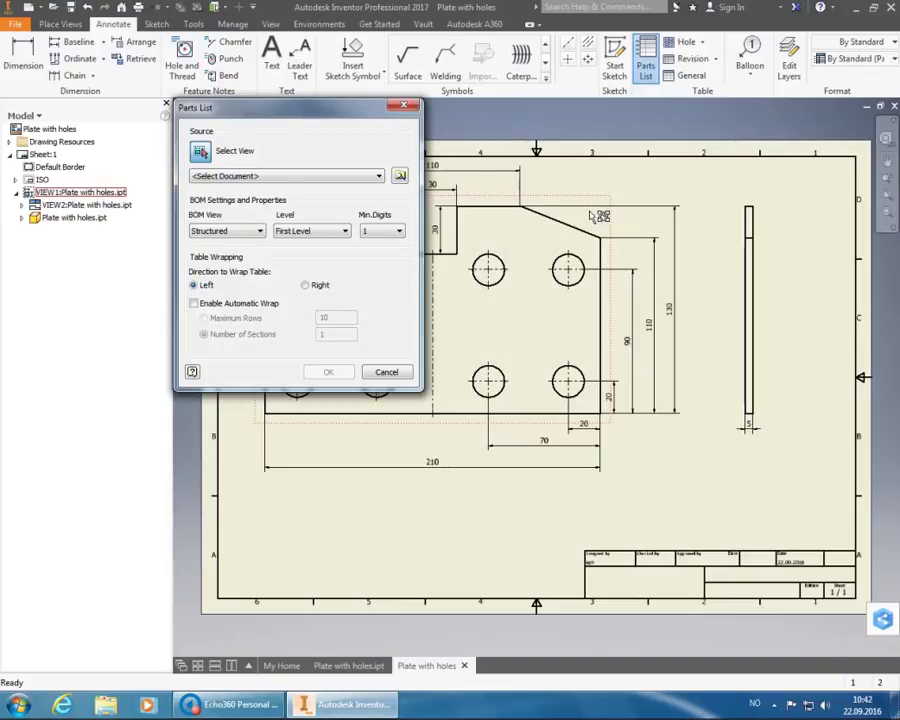
left_click(599, 218)
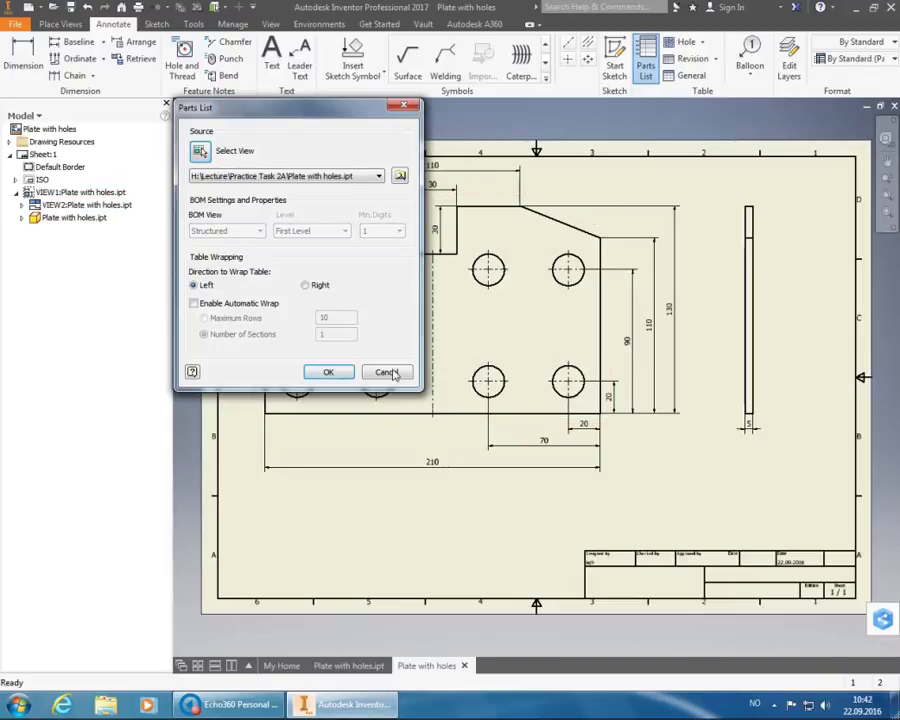
left_click(341, 376)
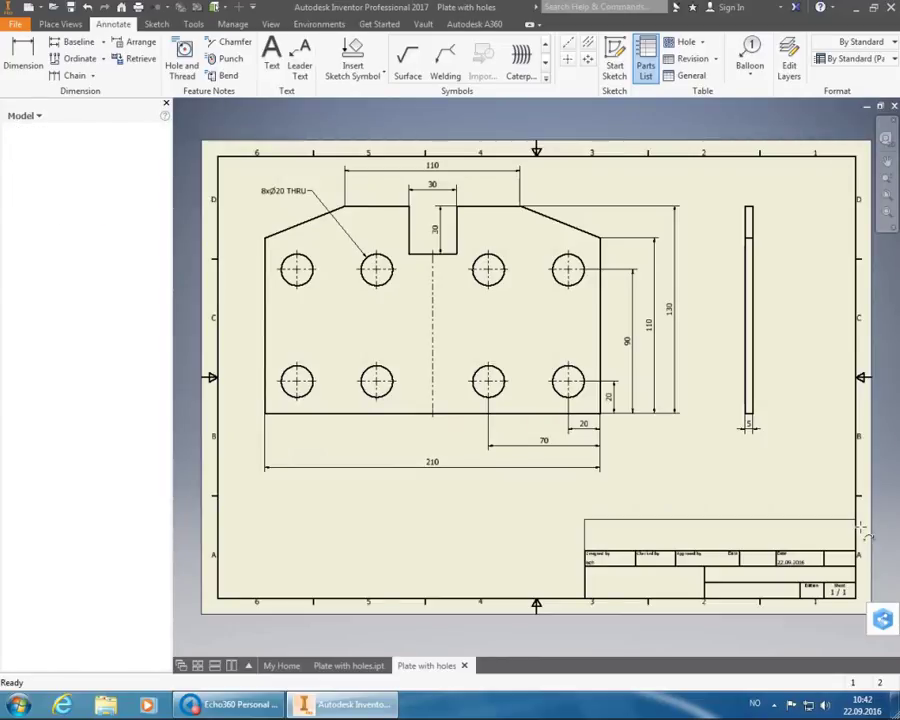
left_click(865, 528)
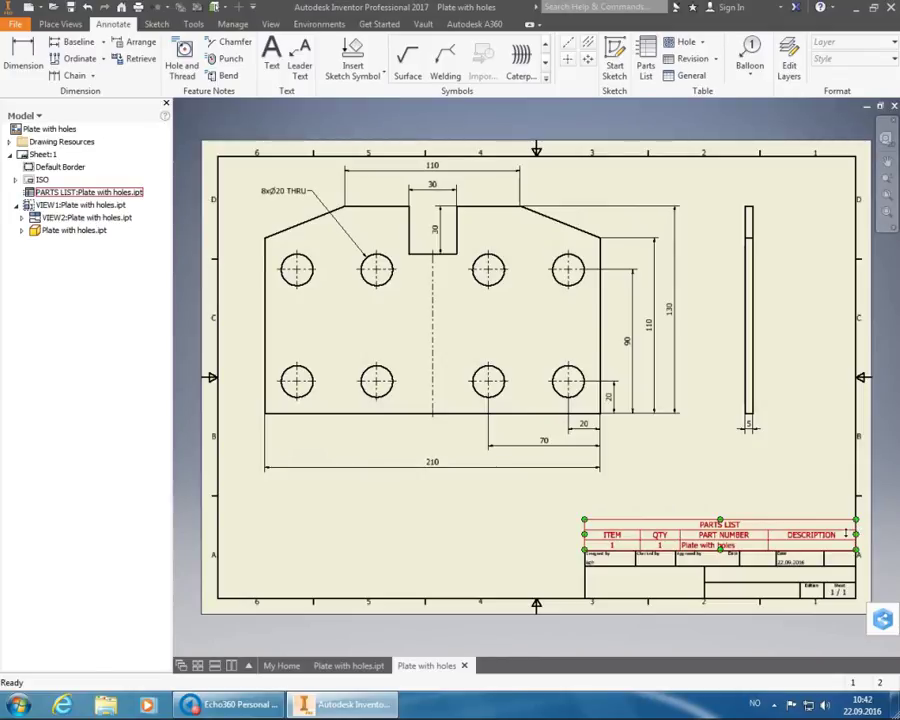
- In the parts list editor's table layout, turn off the PARTS LIST title
double_click(735, 540)
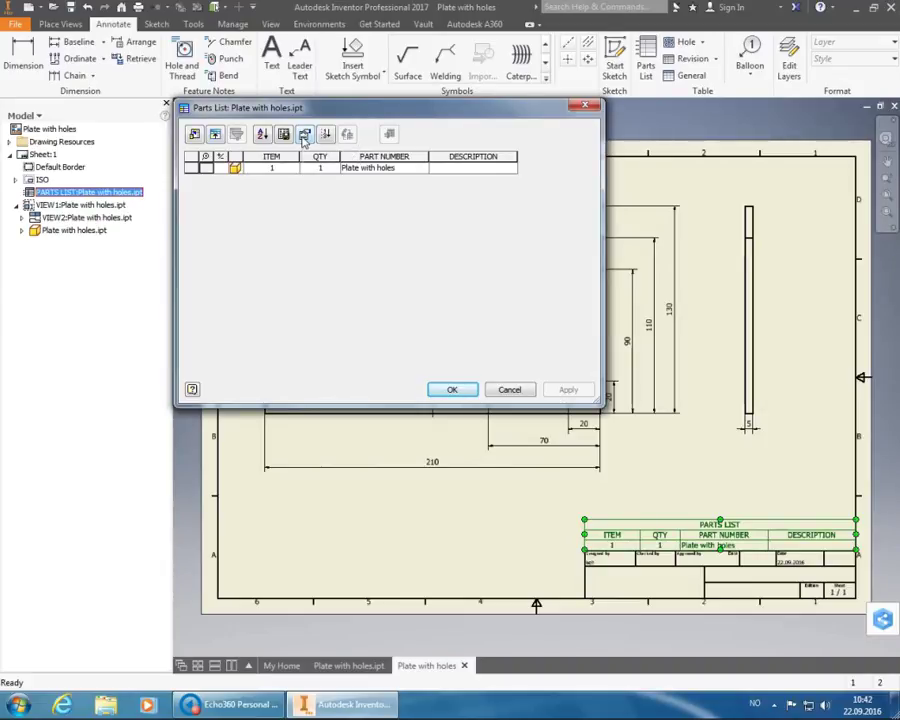
left_click(304, 137)
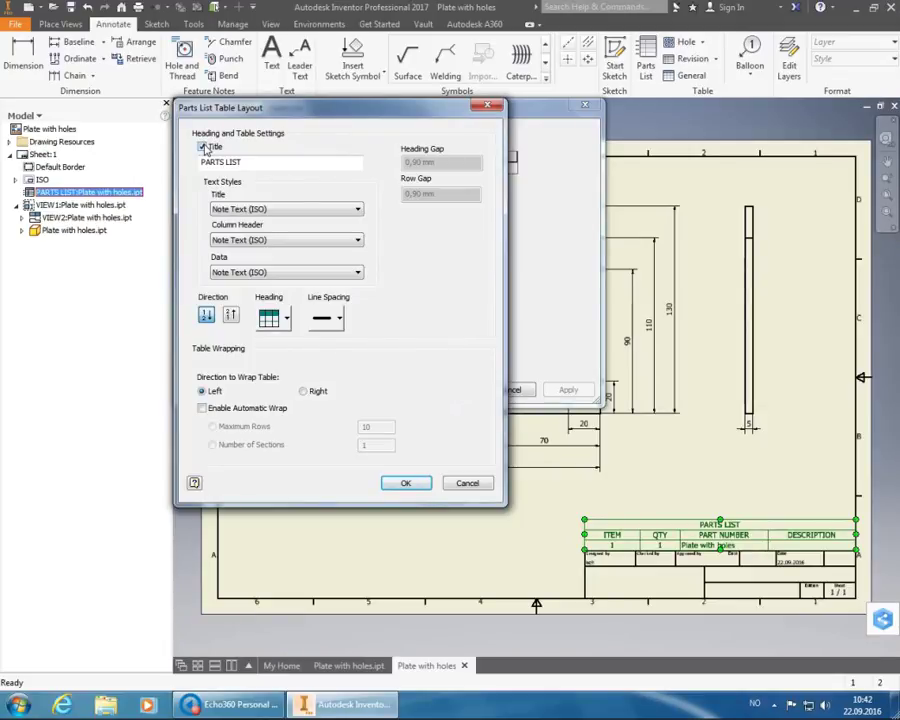
left_click(203, 147)
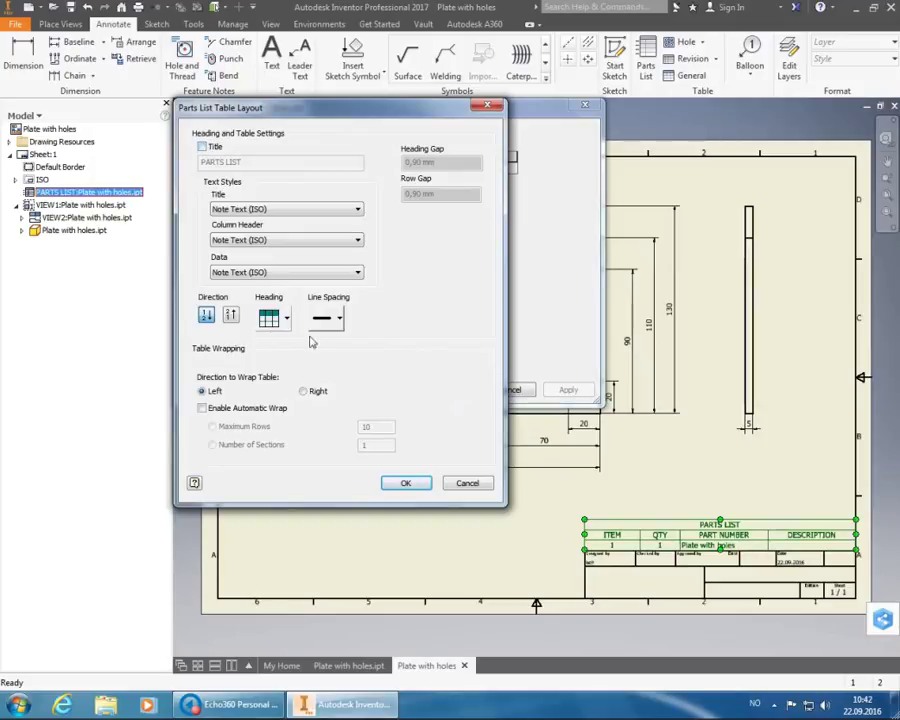
left_click(403, 482)
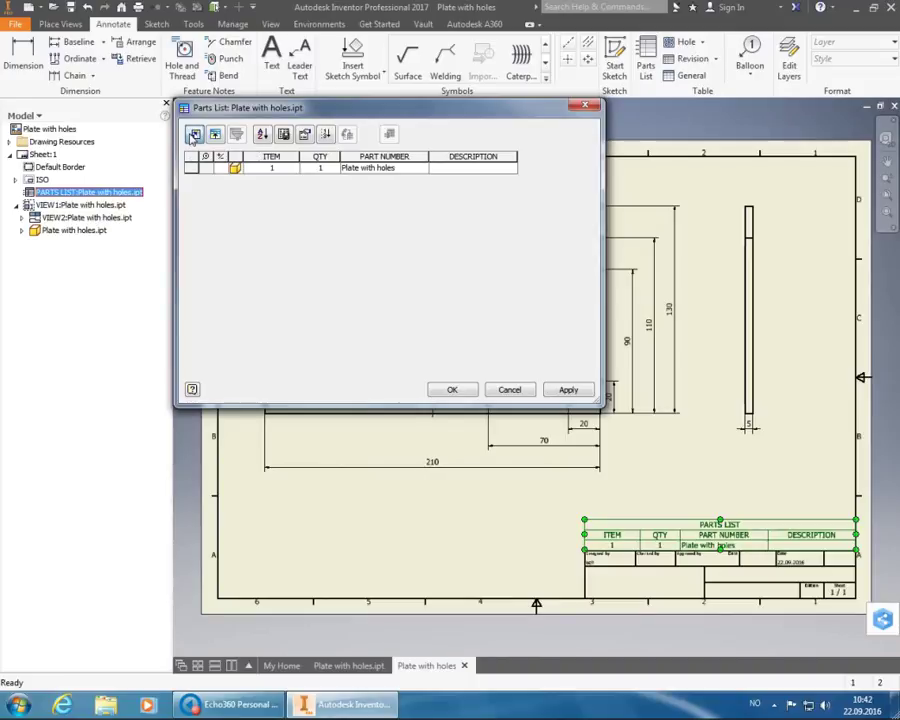
- Replace the ITEM, QTY, PART NUMBER and DESCRIPTION columns with a single MATERIAL column
left_click(194, 135)
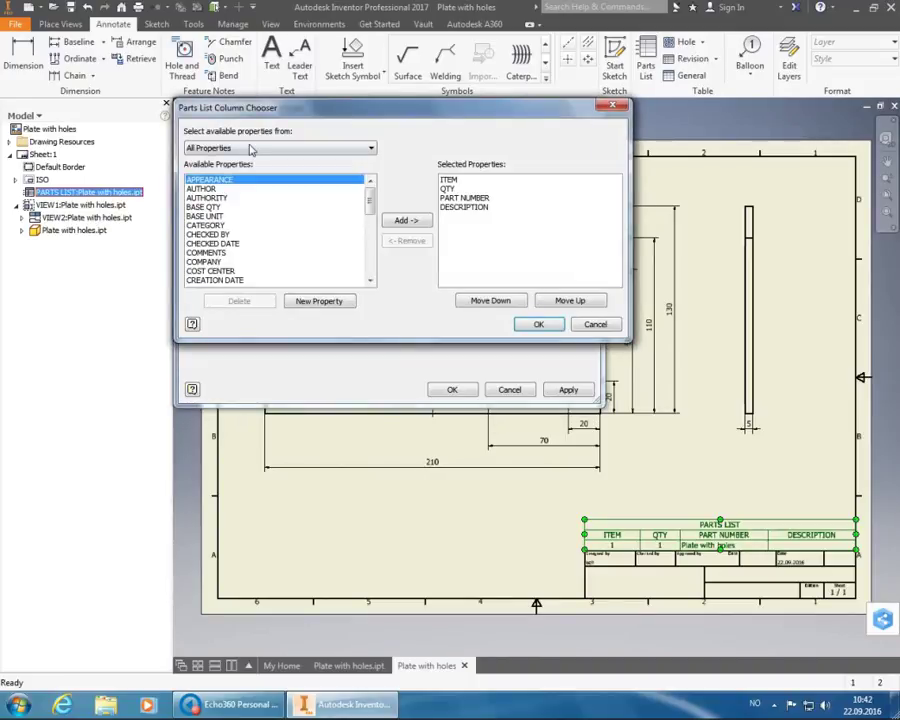
left_click(449, 180)
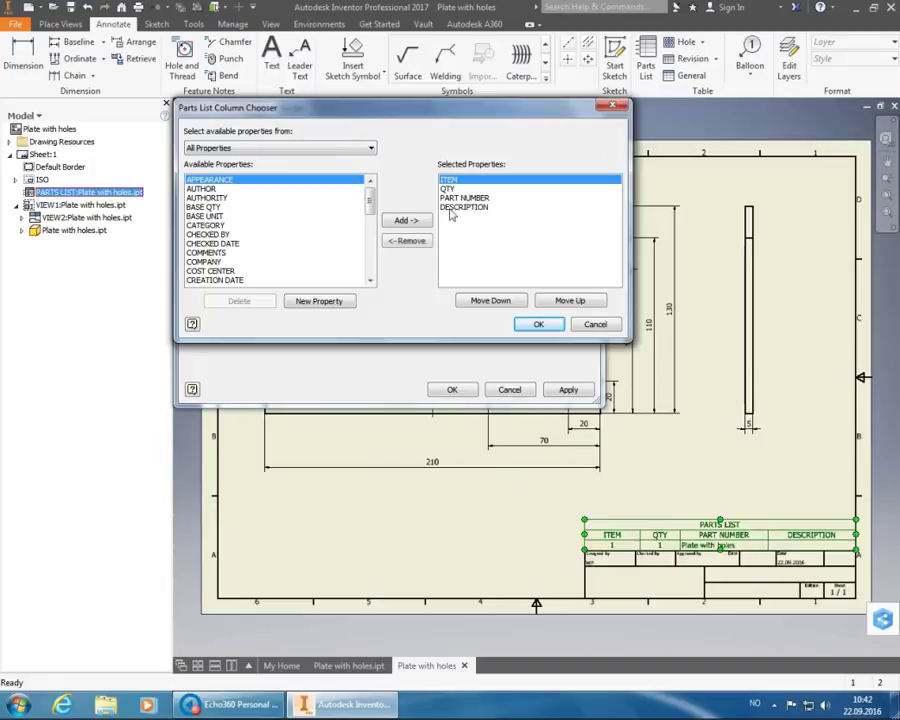
left_click(407, 244)
left_click(410, 248)
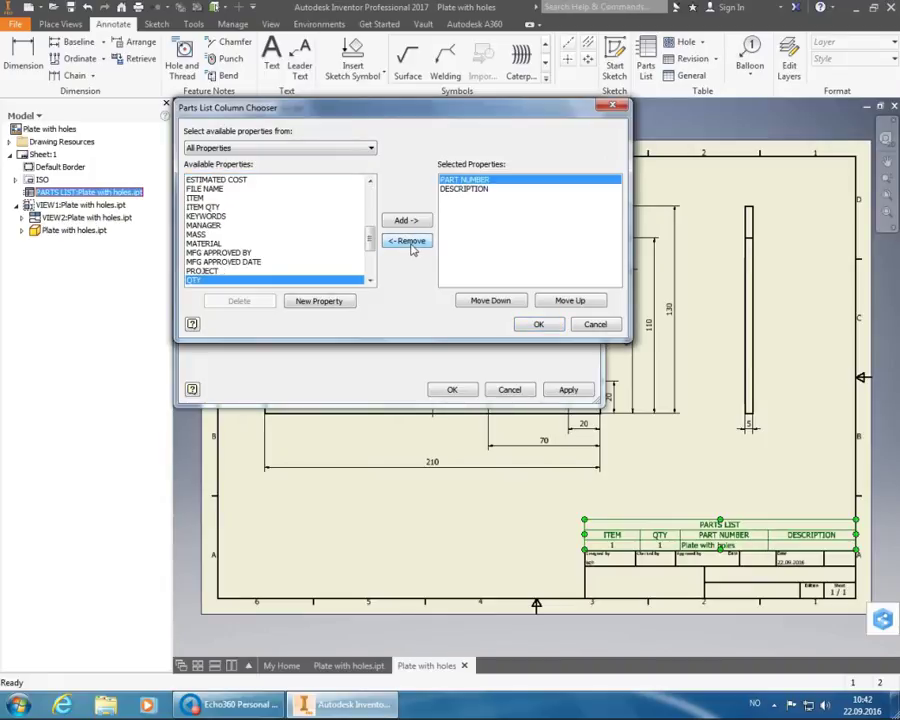
left_click(410, 245)
left_click(410, 245)
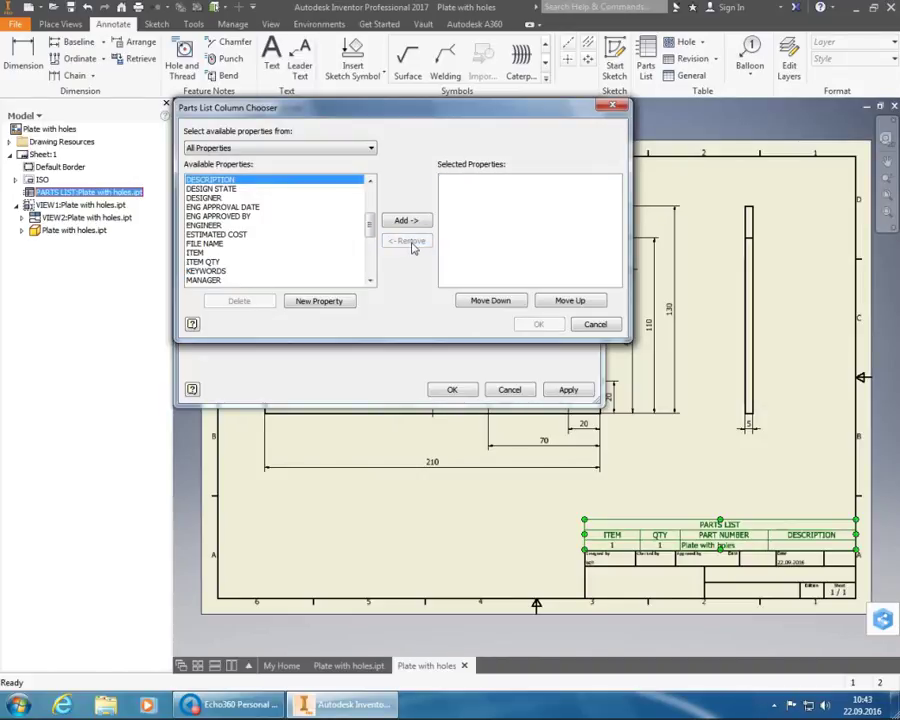
left_click(240, 208)
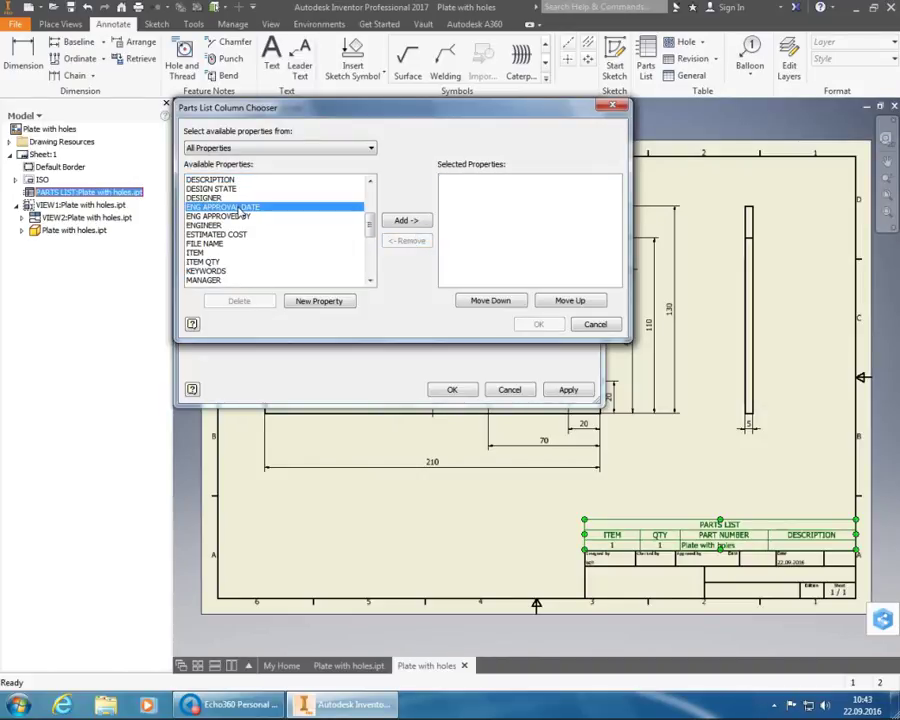
scroll(238, 210, "down", 2)
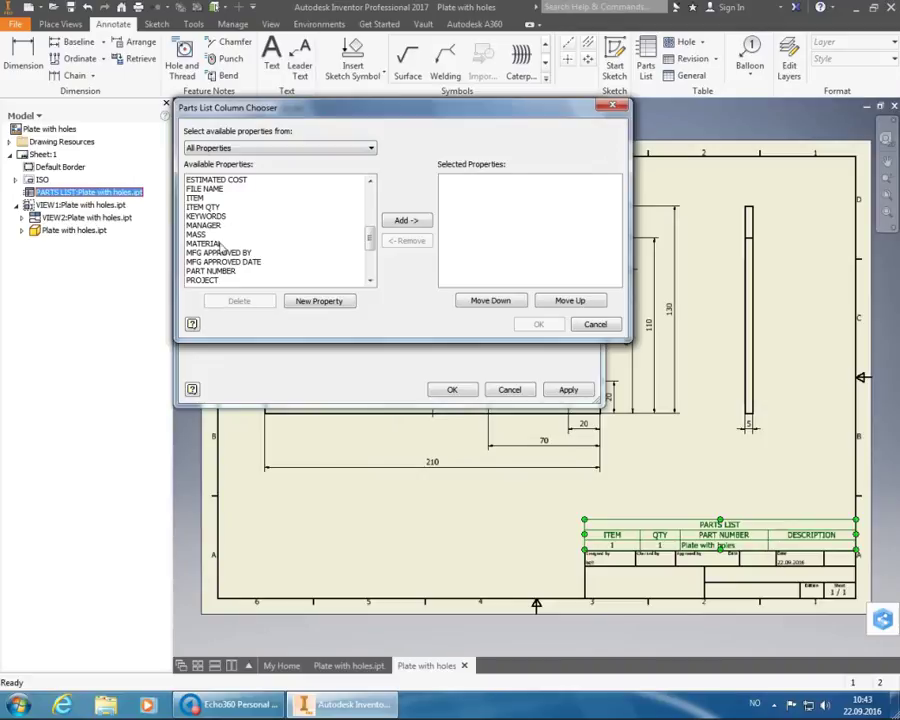
left_click(218, 245)
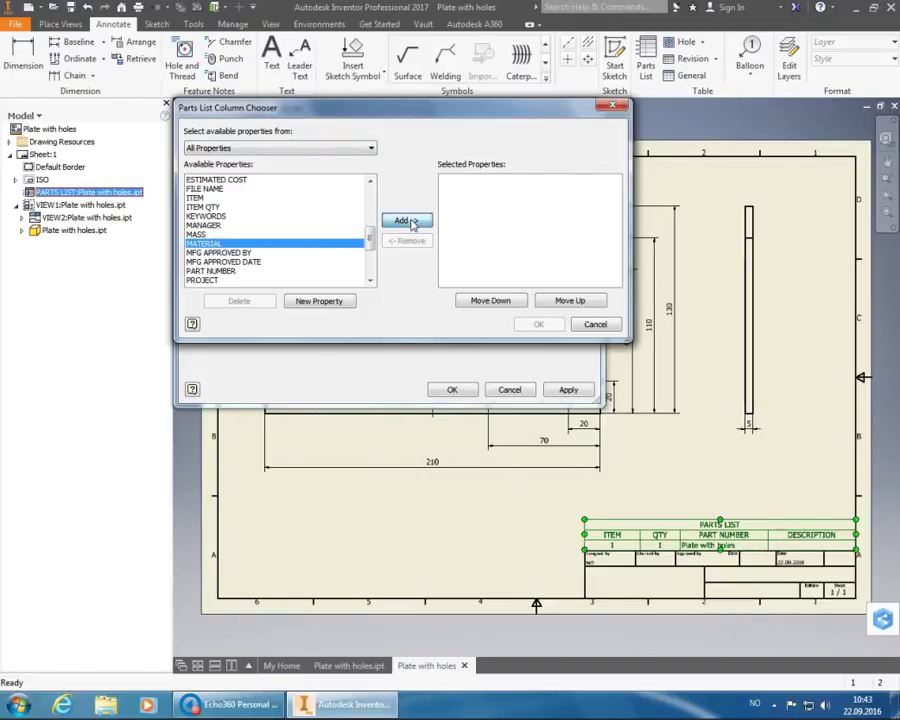
left_click(404, 221)
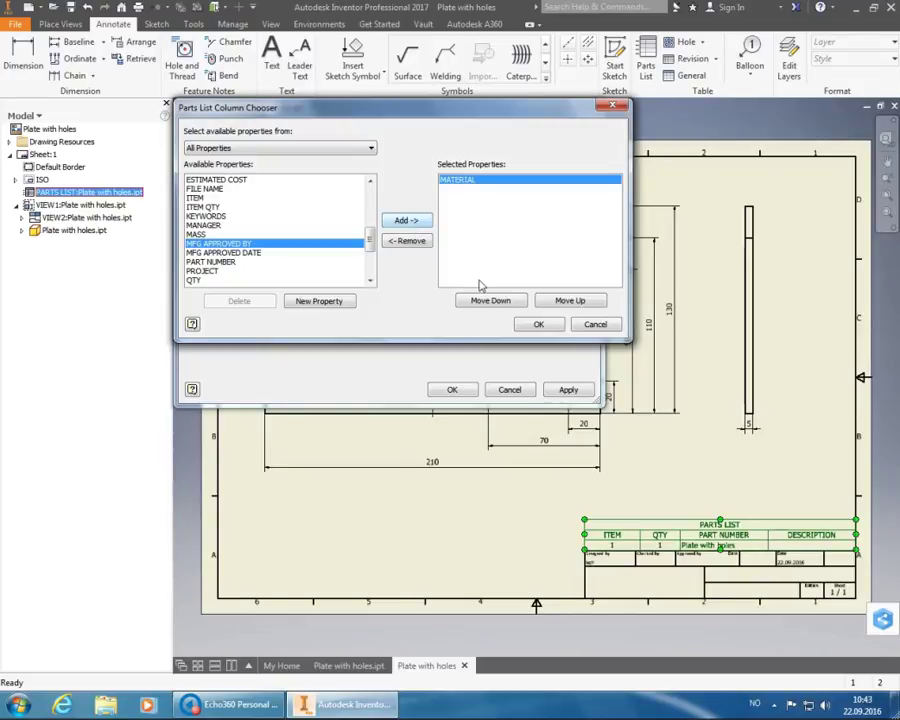
left_click(539, 326)
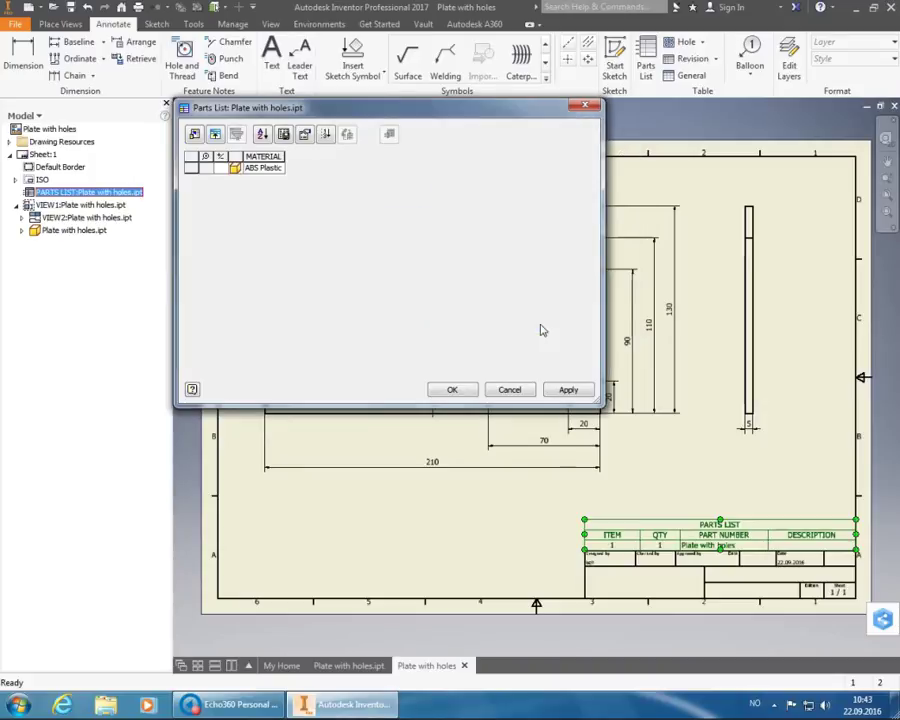
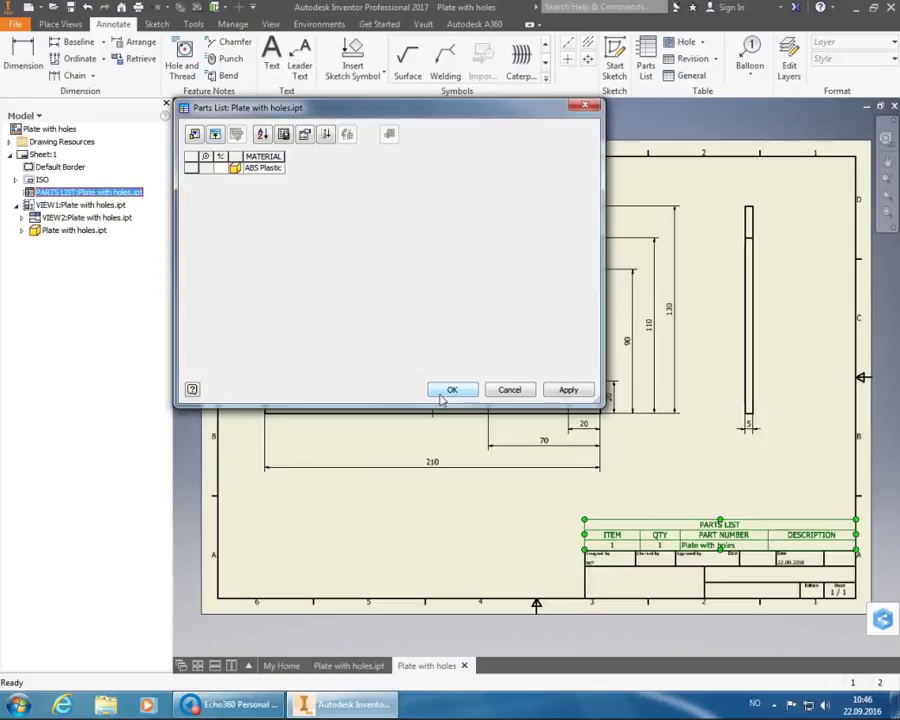
- Place the ABS Plastic MATERIAL table and nudge it just above the title block's right end
left_click(459, 395)
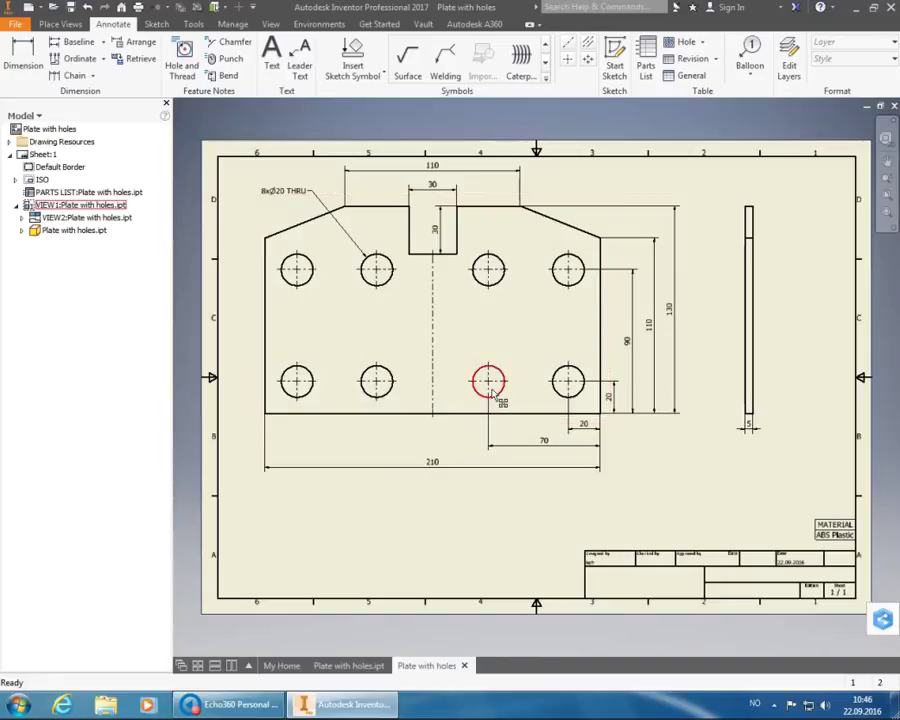
left_click(836, 529)
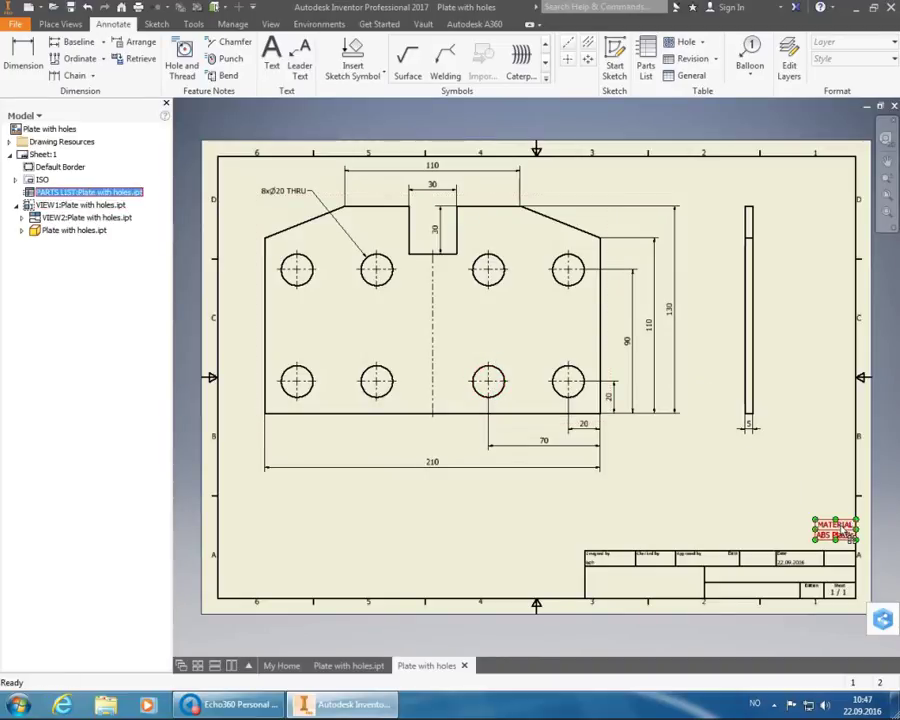
left_click_drag(844, 536, 845, 543)
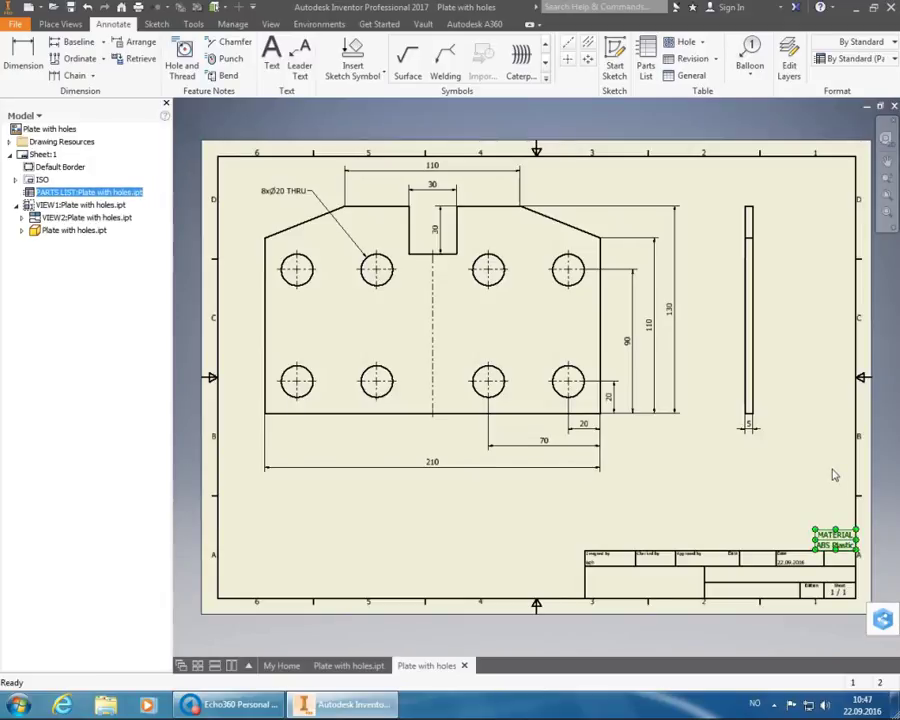
key("Escape")
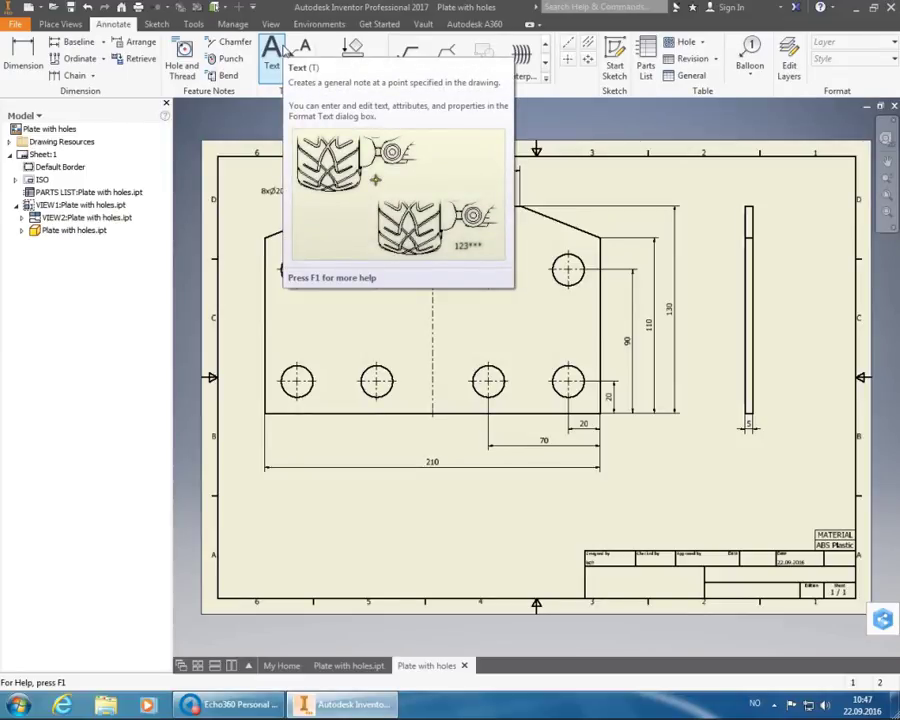
- Start a text note on the sheet with the first line 'General tolerances and surface finish'
left_click(283, 52)
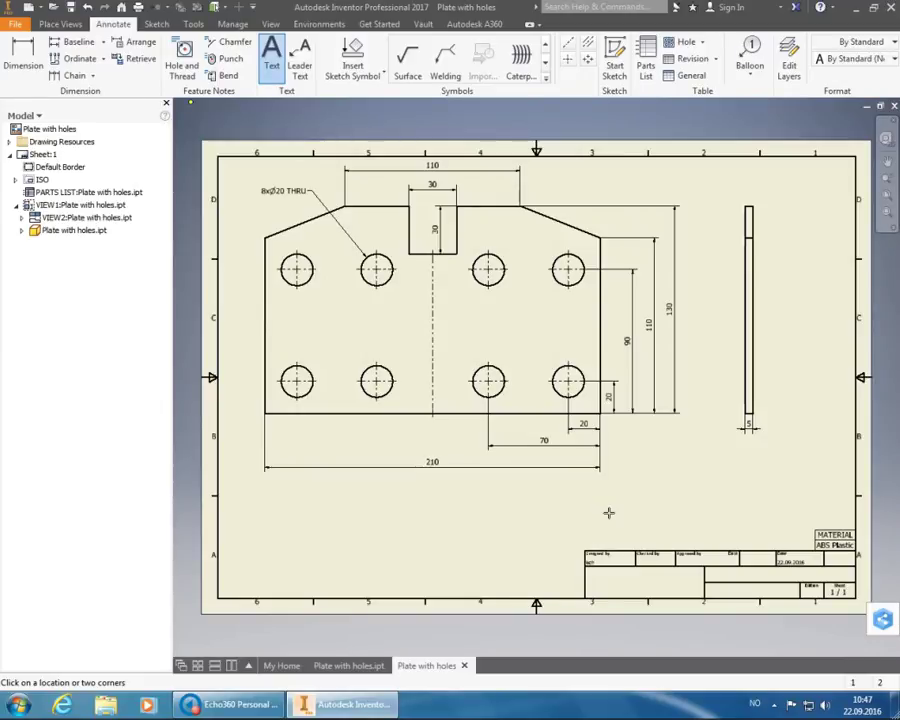
left_click(604, 509)
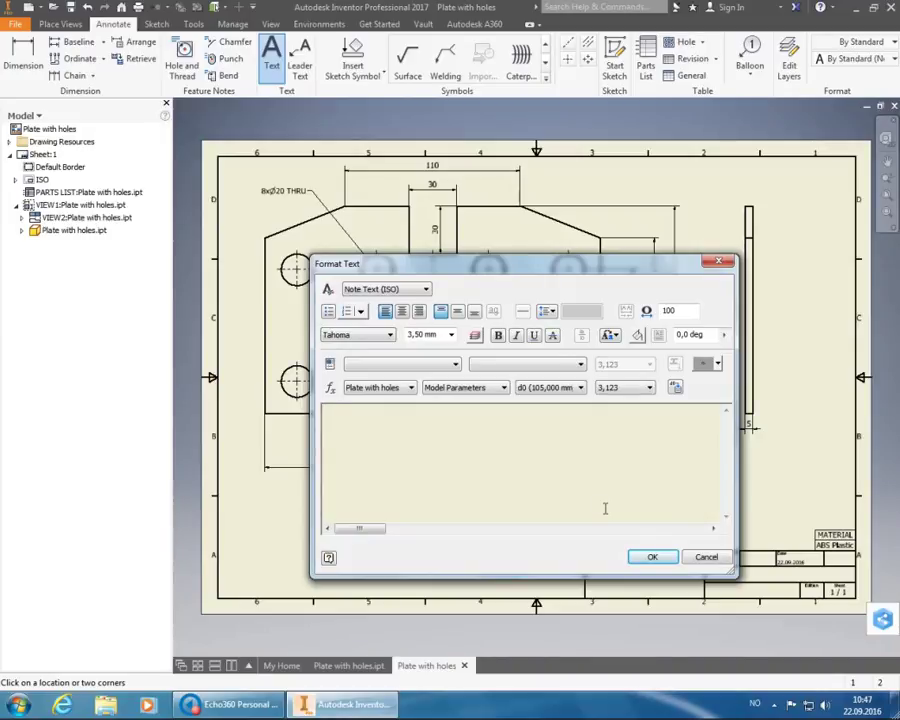
type("General ")
type("toler")
key("BackSpace")
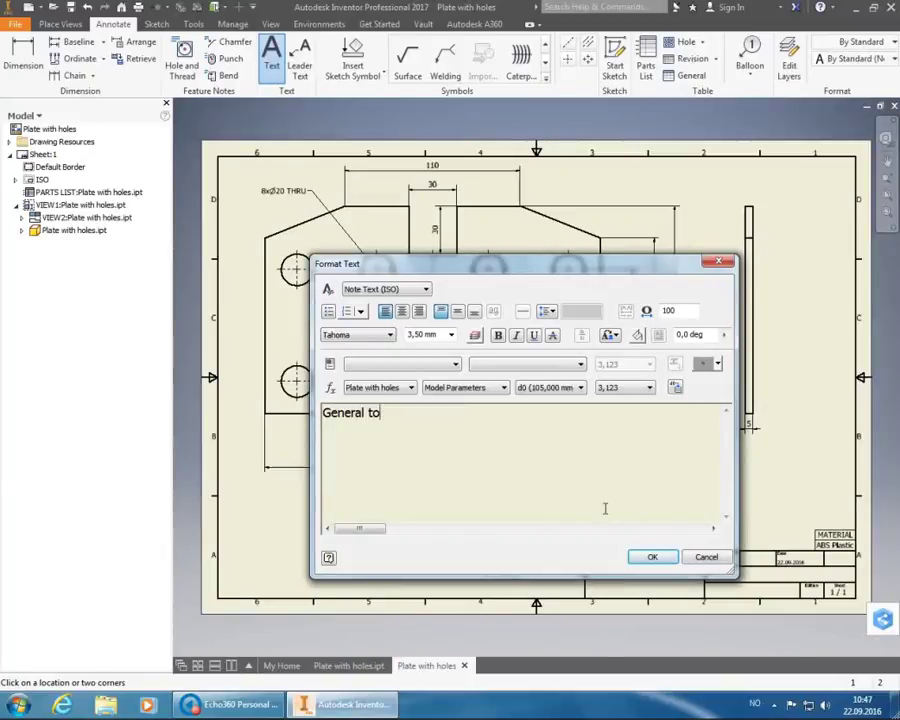
type("lerances and surfasc")
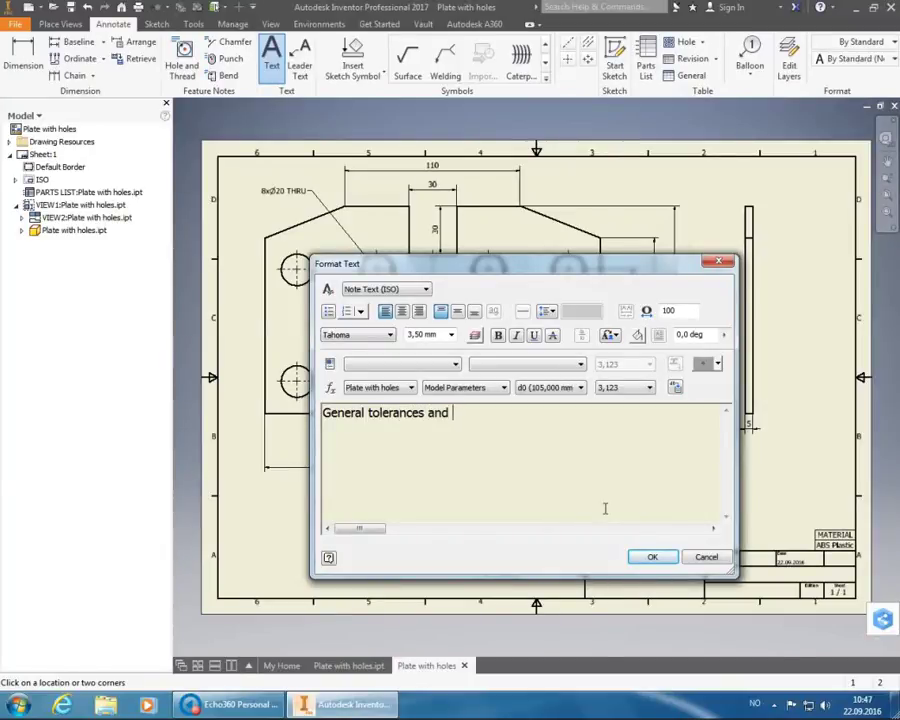
key("BackSpace")
key("BackSpace")
type("ce finish")
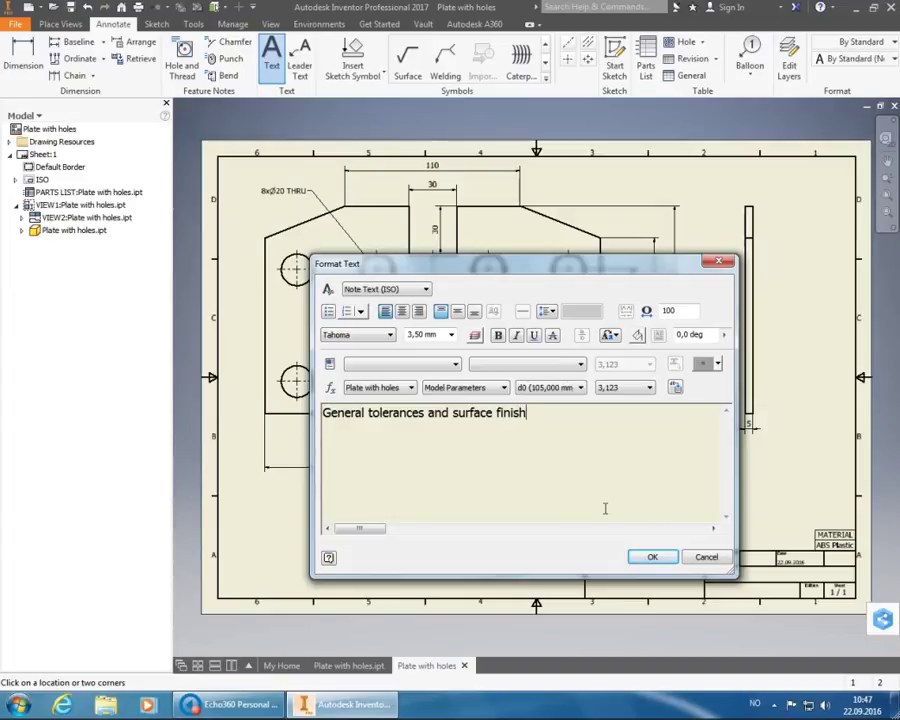
key("Return")
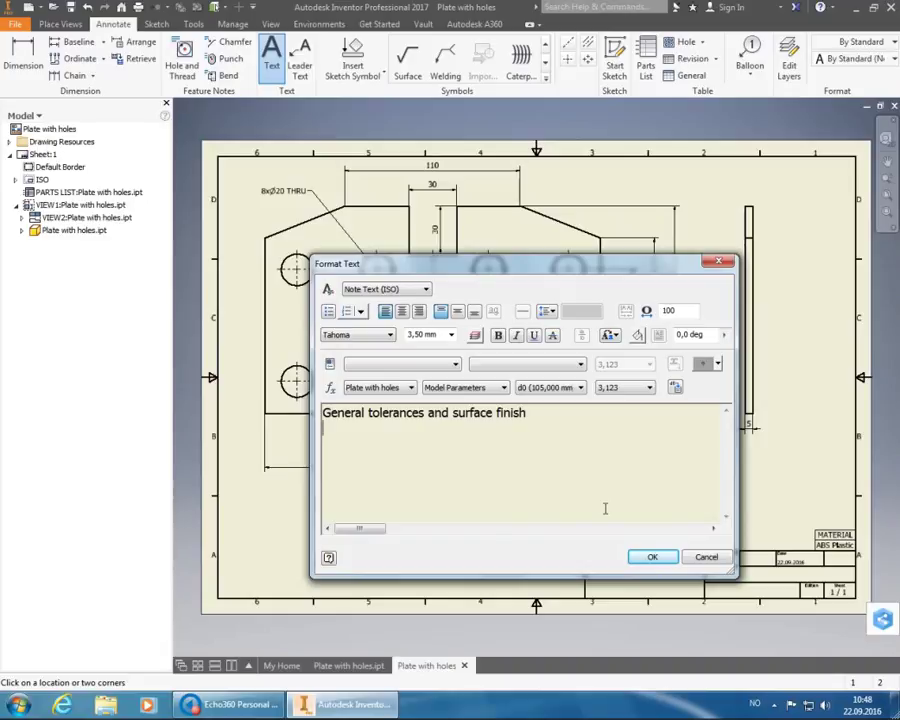
- Add the second line 'ISO 2768-1: f ISO 2768-2: H' and confirm the note
type("ISO 2768")
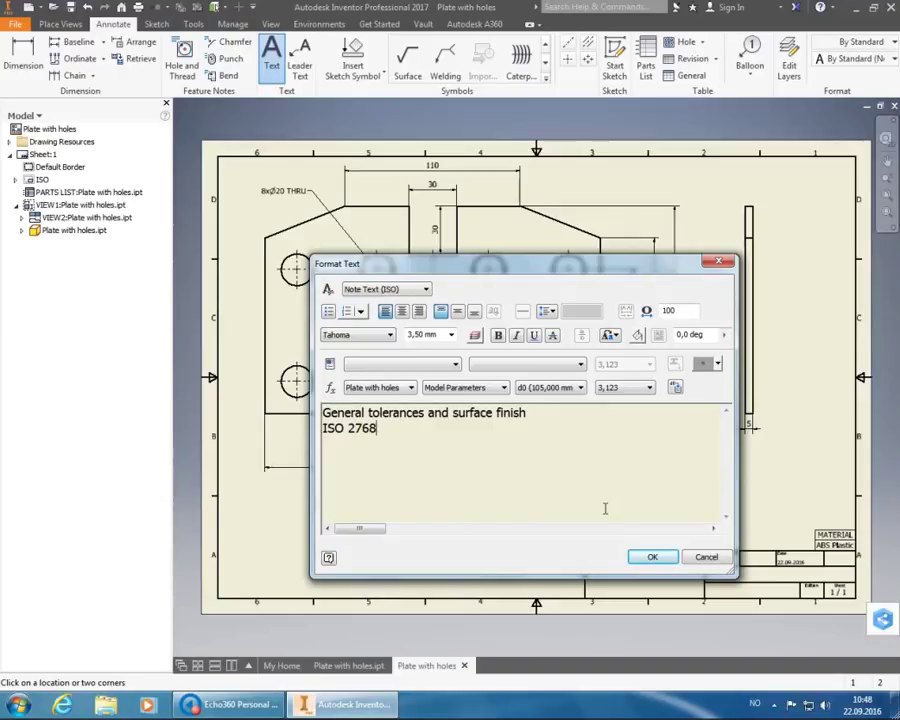
type("-1")
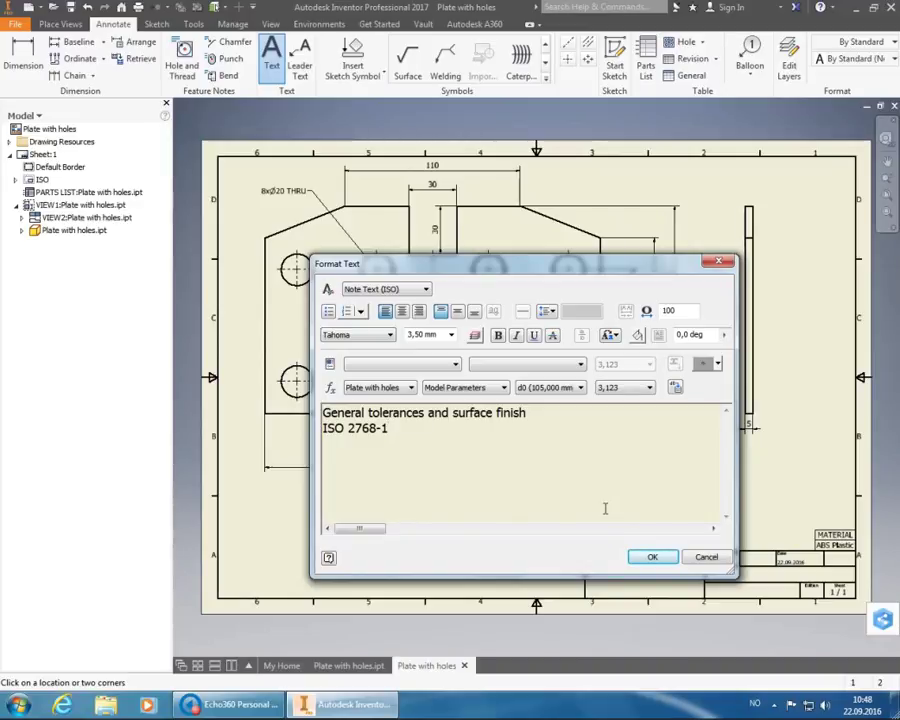
type(":")
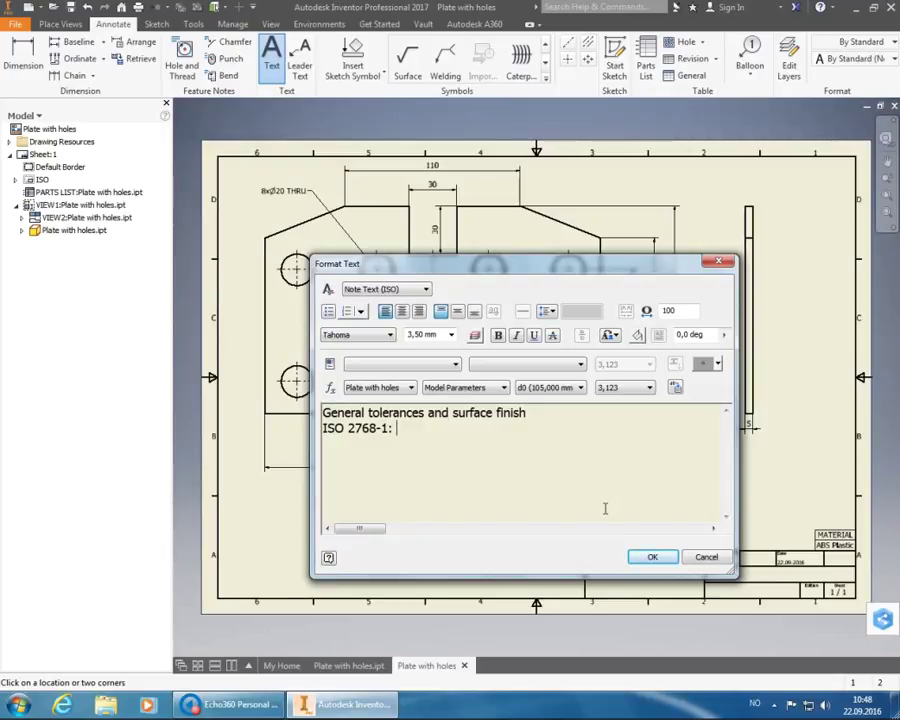
type(" f")
type("ISO")
type(" 2768")
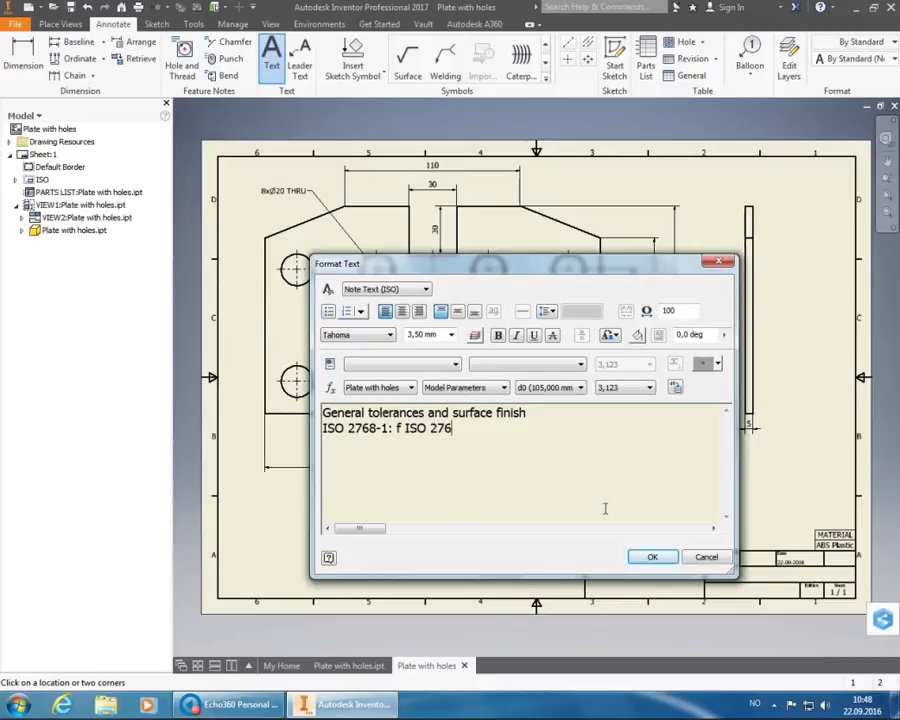
type("-2")
type(": H")
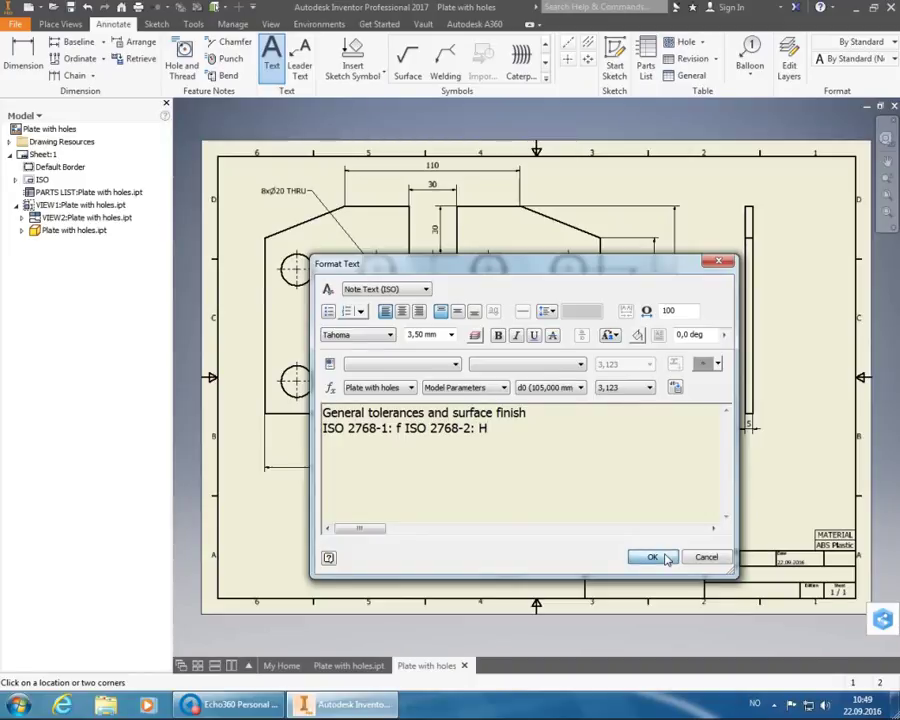
left_click(663, 557)
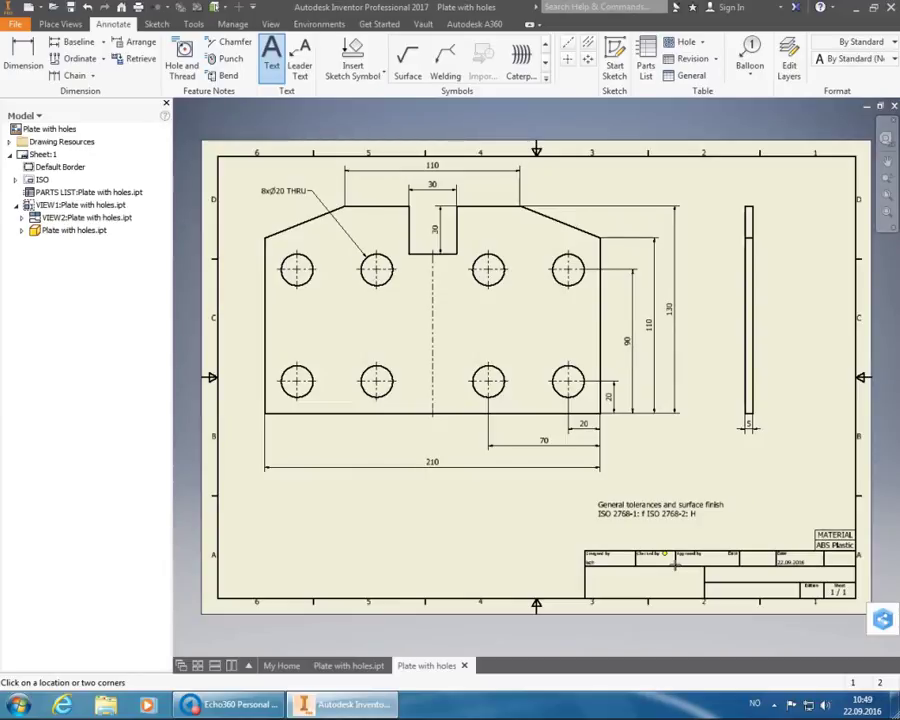
- End the Text command and move the tolerance note down onto the title block's top edge
right_click(676, 476)
left_click(723, 478)
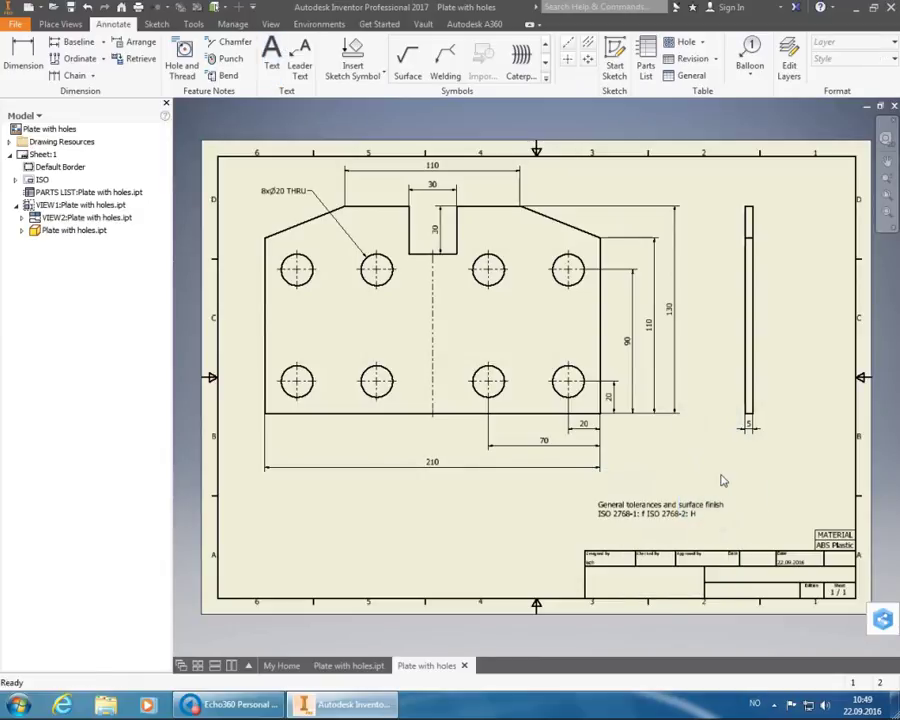
left_click(645, 512)
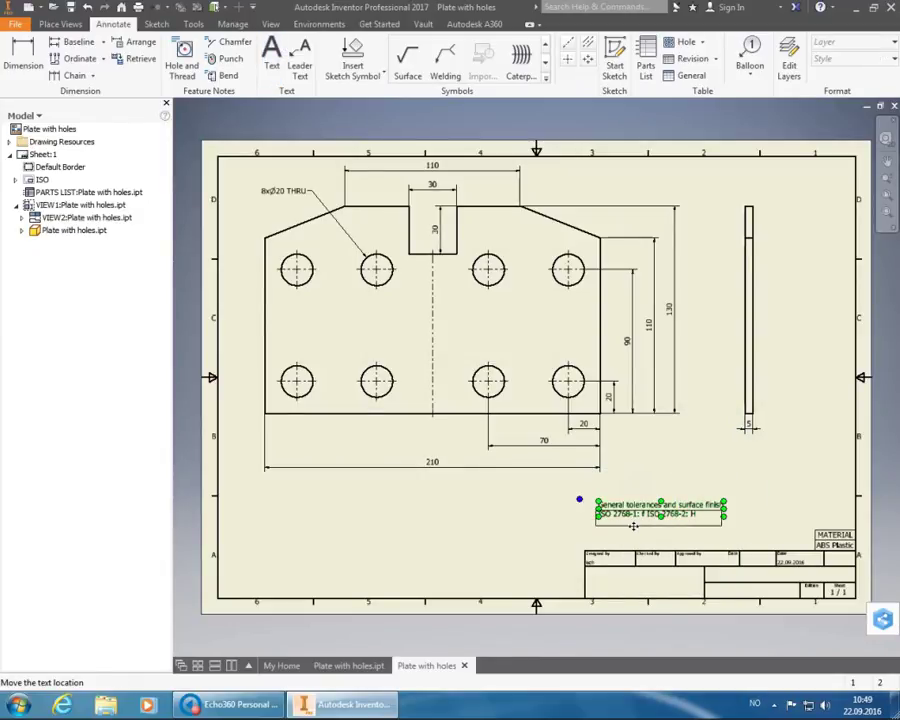
left_click_drag(633, 526, 619, 557)
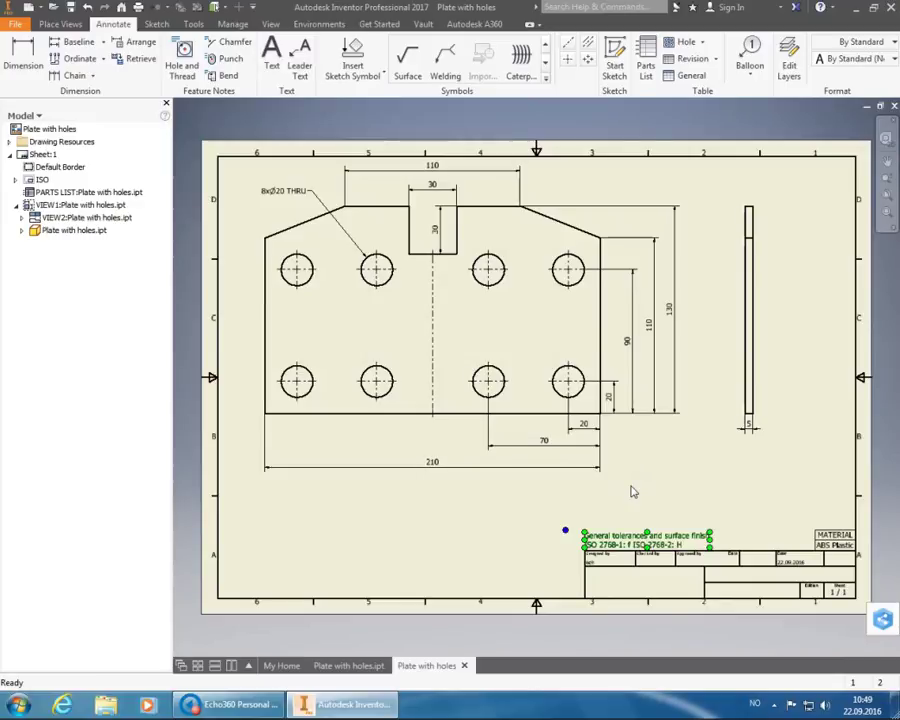
left_click(646, 481)
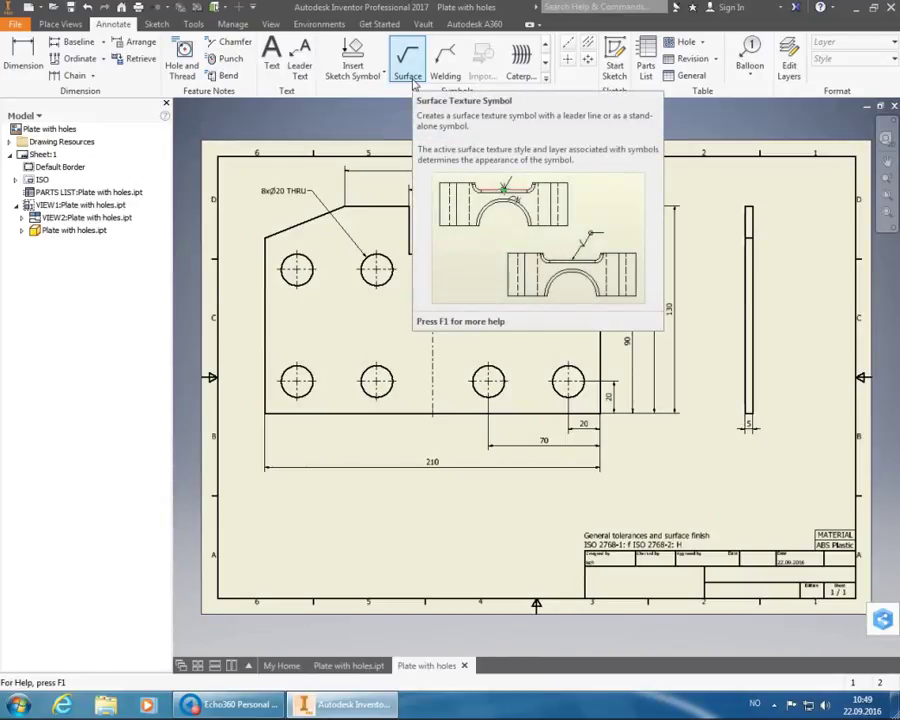
- Place a surface texture symbol right beside the general-tolerances note with default settings
left_click(410, 80)
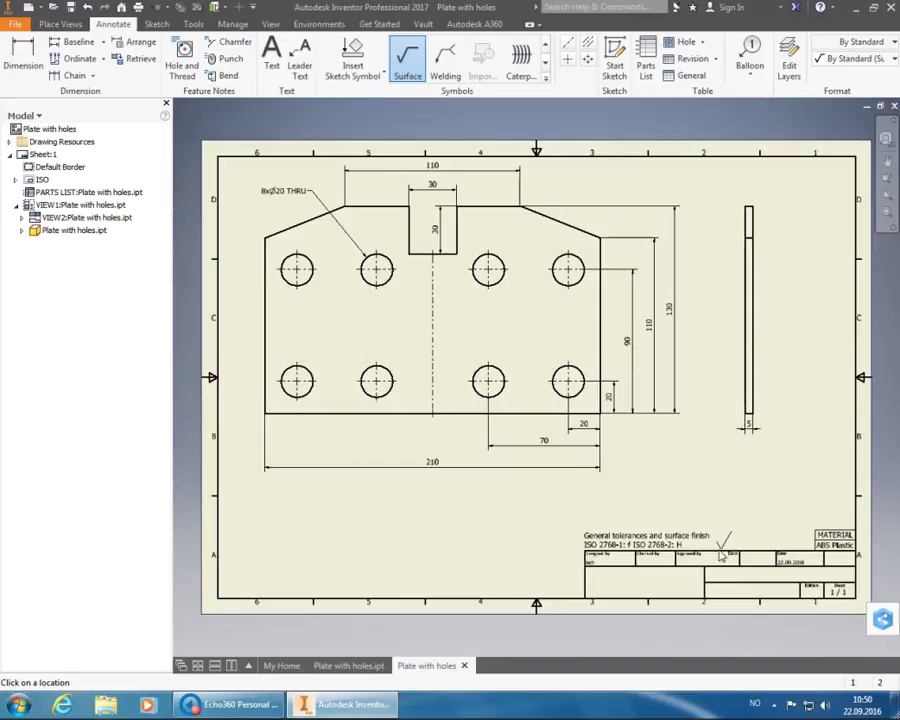
right_click(722, 556)
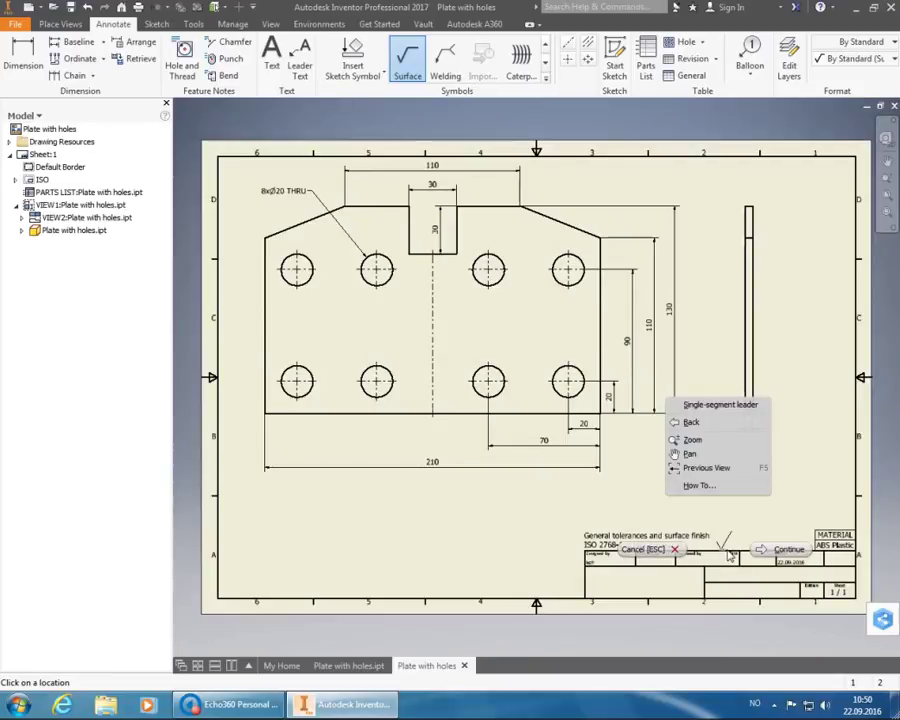
left_click(765, 551)
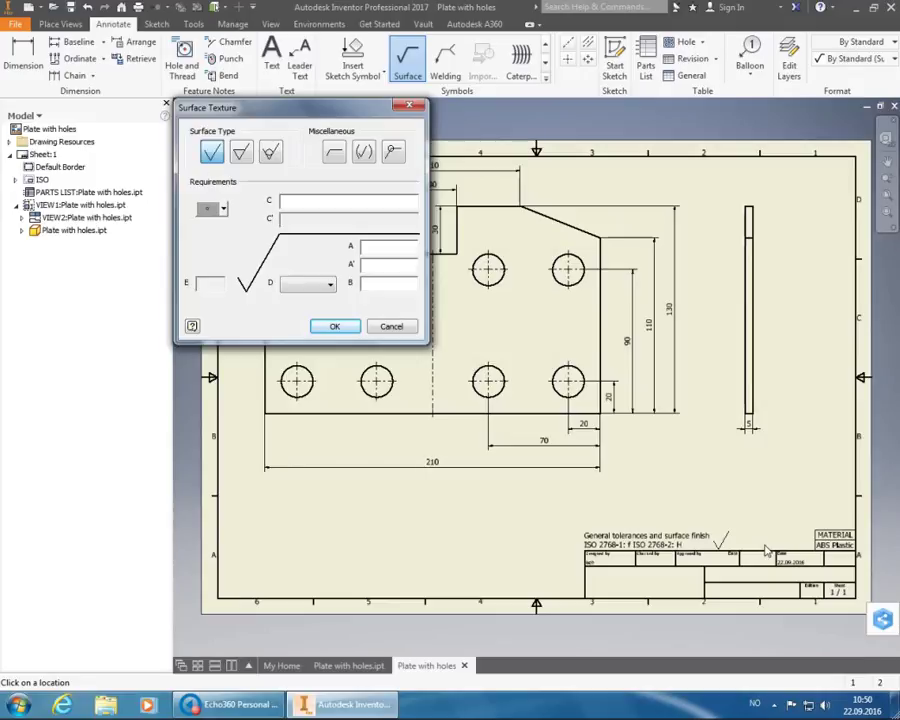
left_click(335, 326)
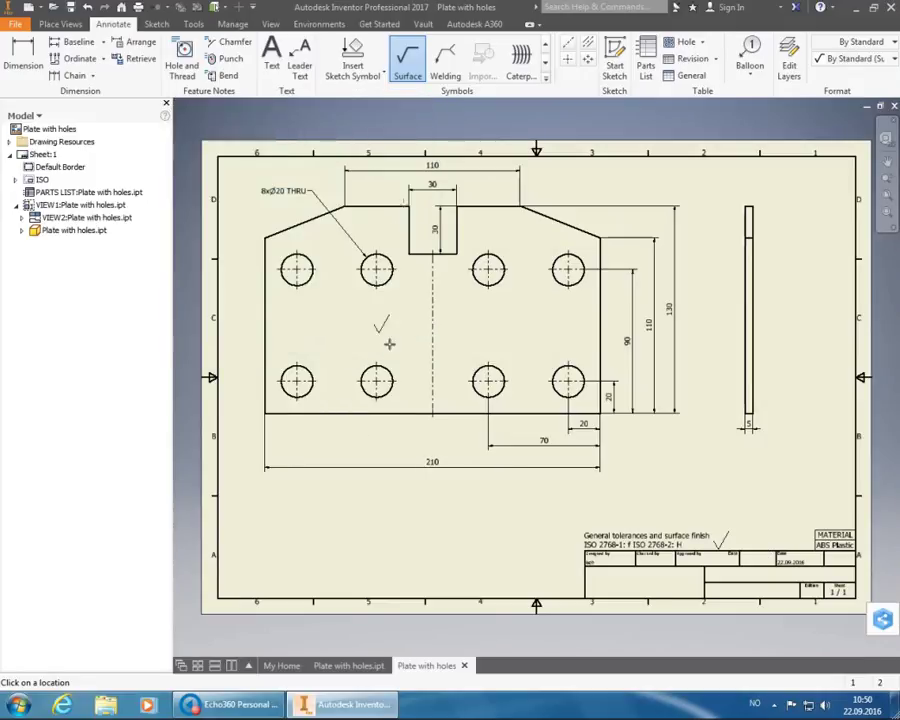
key("Escape")
- Begin a second leadered surface symbol at the title block, then cancel it
left_click(407, 80)
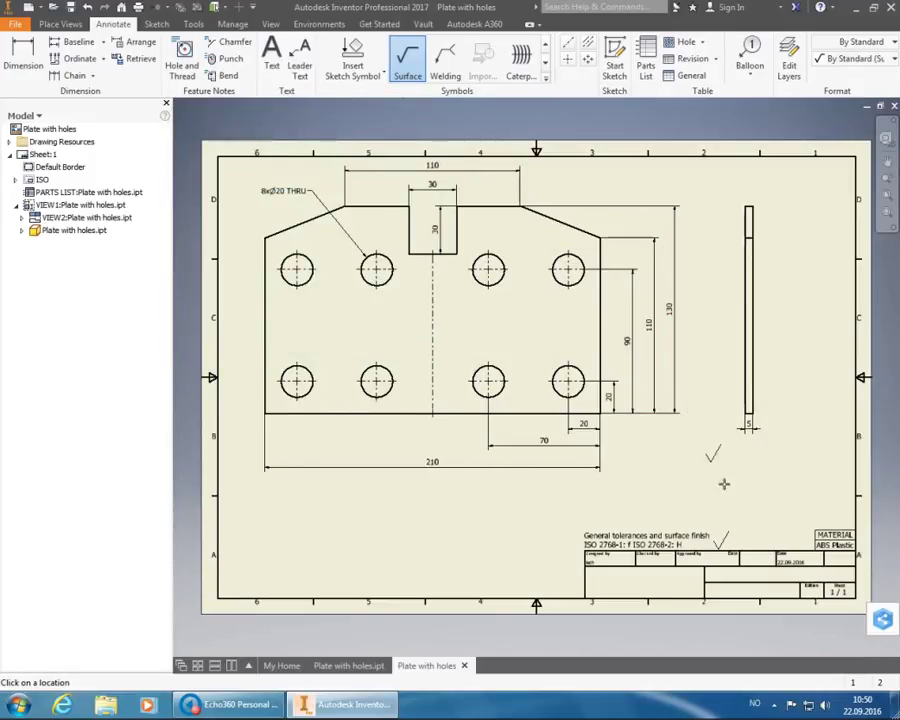
left_click(767, 550)
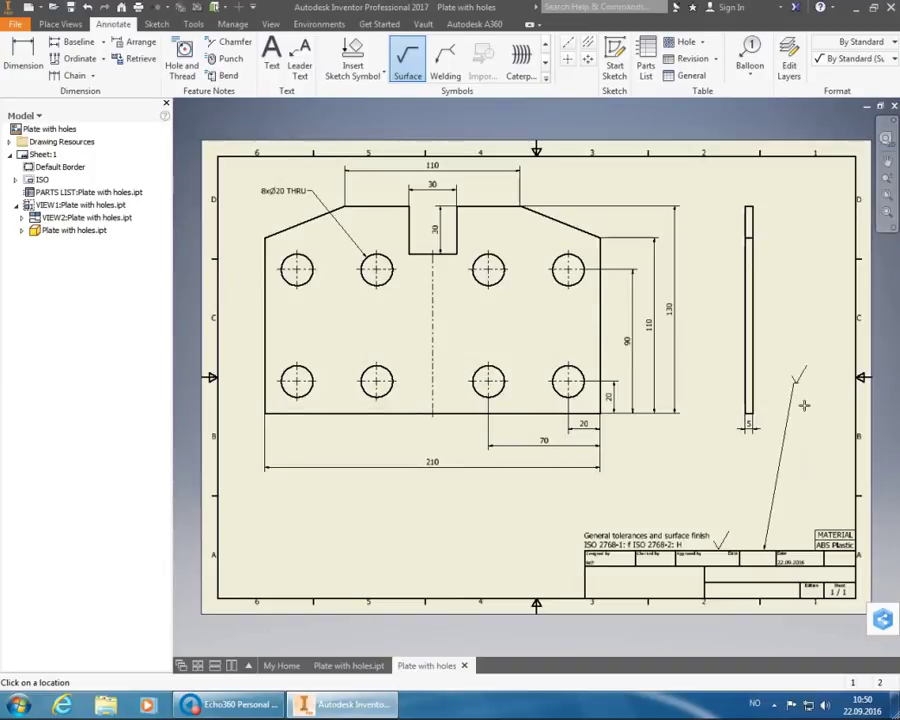
key("Escape")
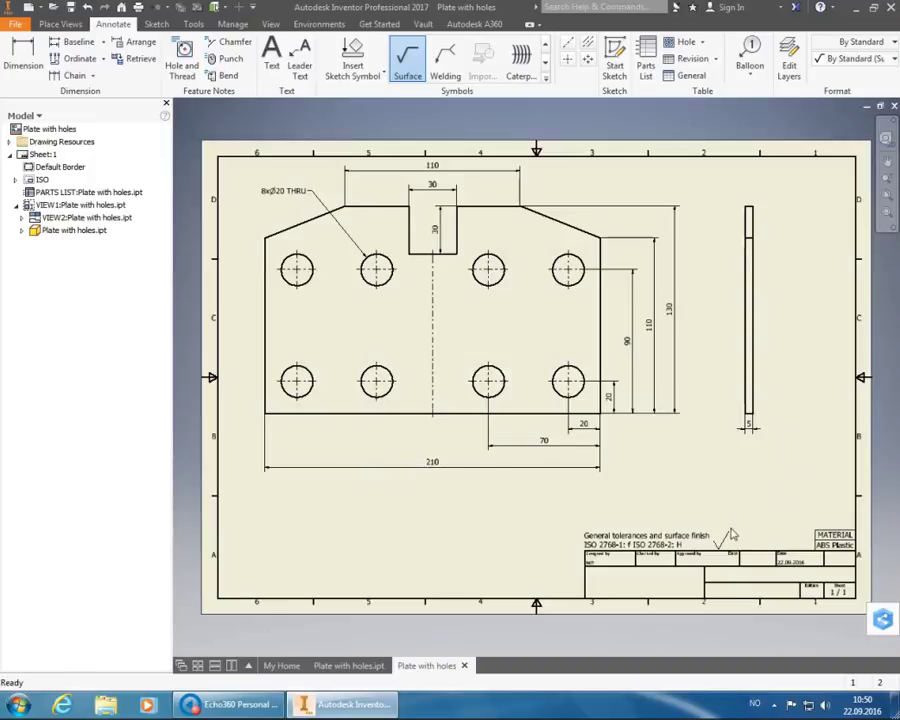
- Change the surface symbol to material-removal-required with roughness Ra 6.3
double_click(726, 540)
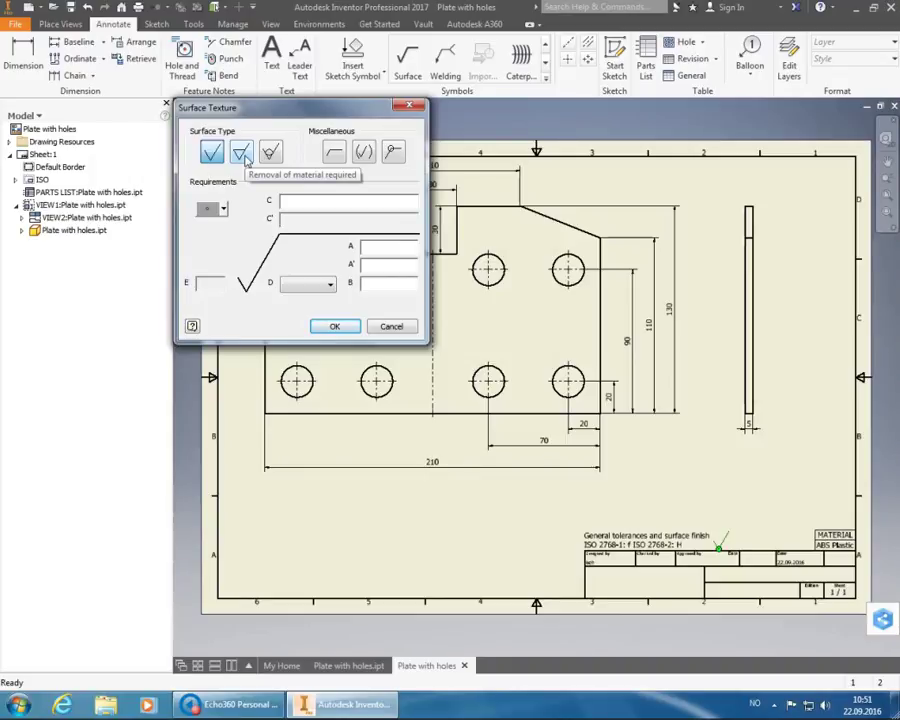
left_click(243, 155)
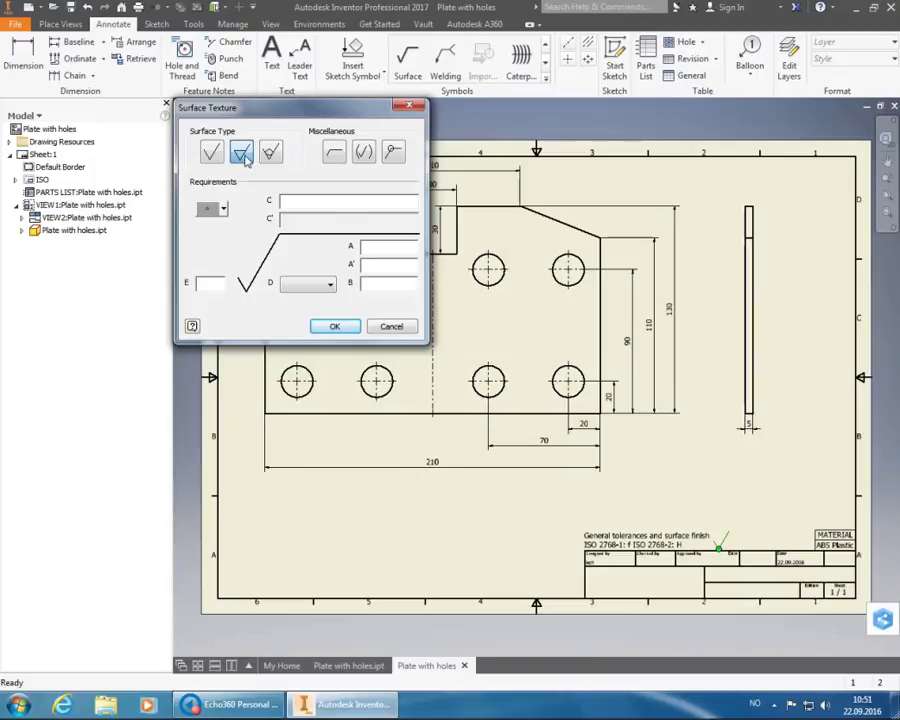
left_click(373, 250)
type("Ra 6.3")
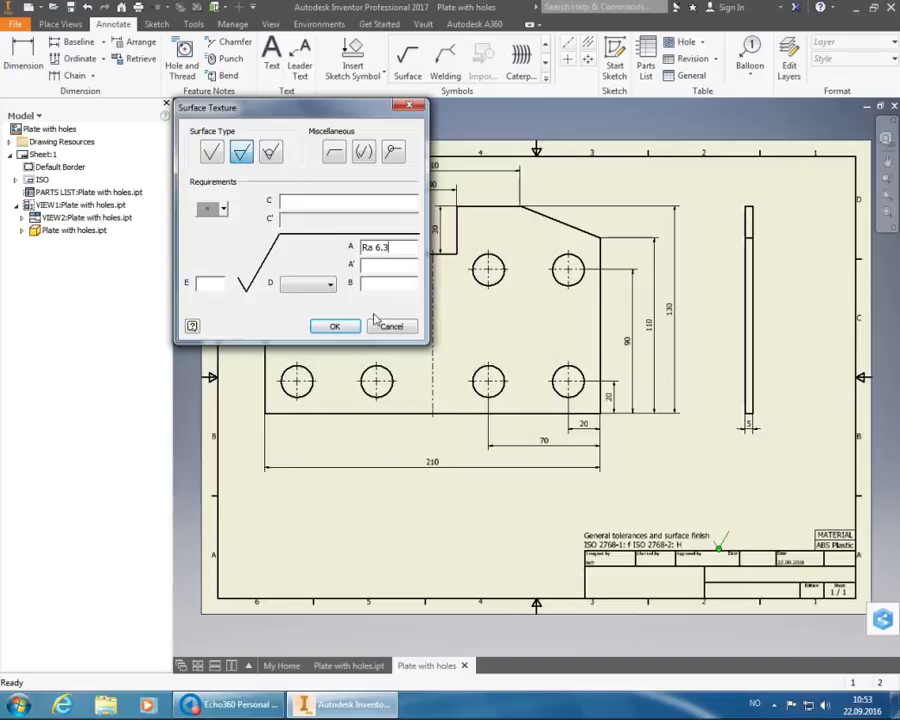
left_click(336, 327)
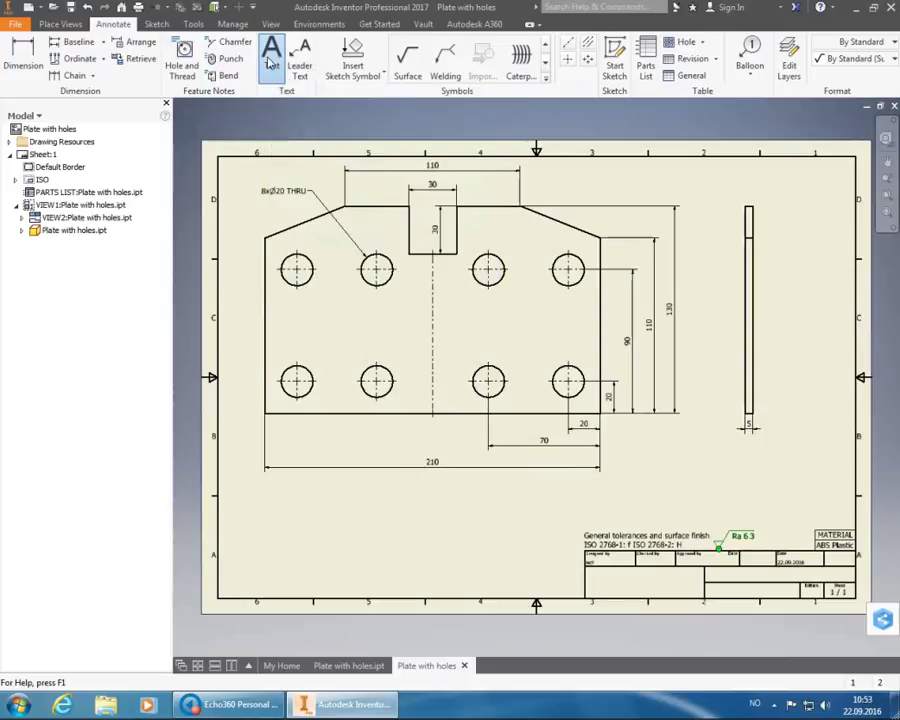
- Write the two-line note 'Notes: 1. Break sharp edges, 0.2 x 45°' at the sheet's lower left
left_click(270, 62)
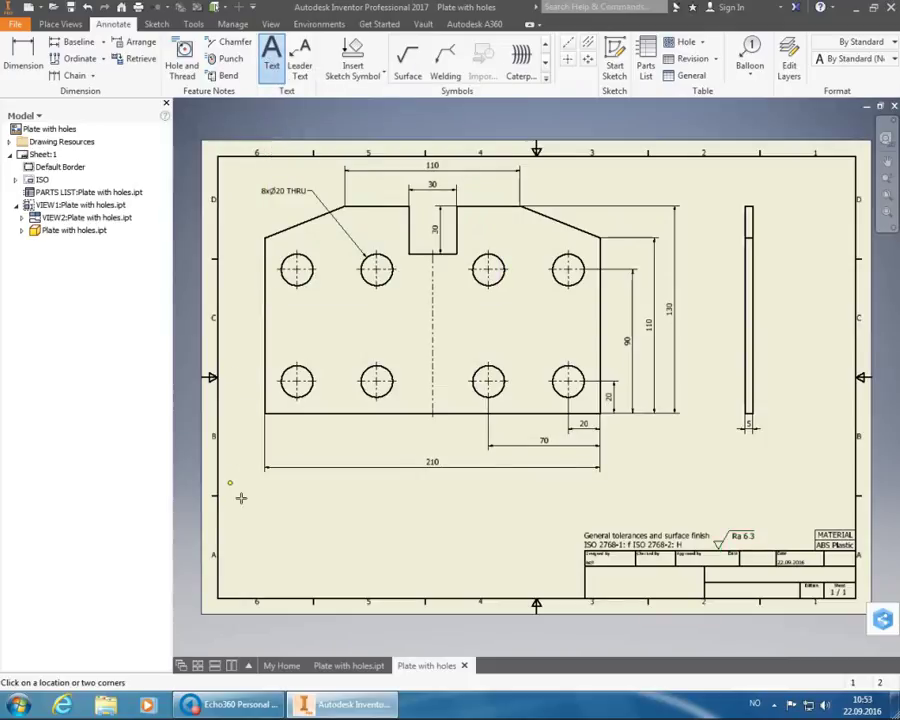
left_click(244, 567)
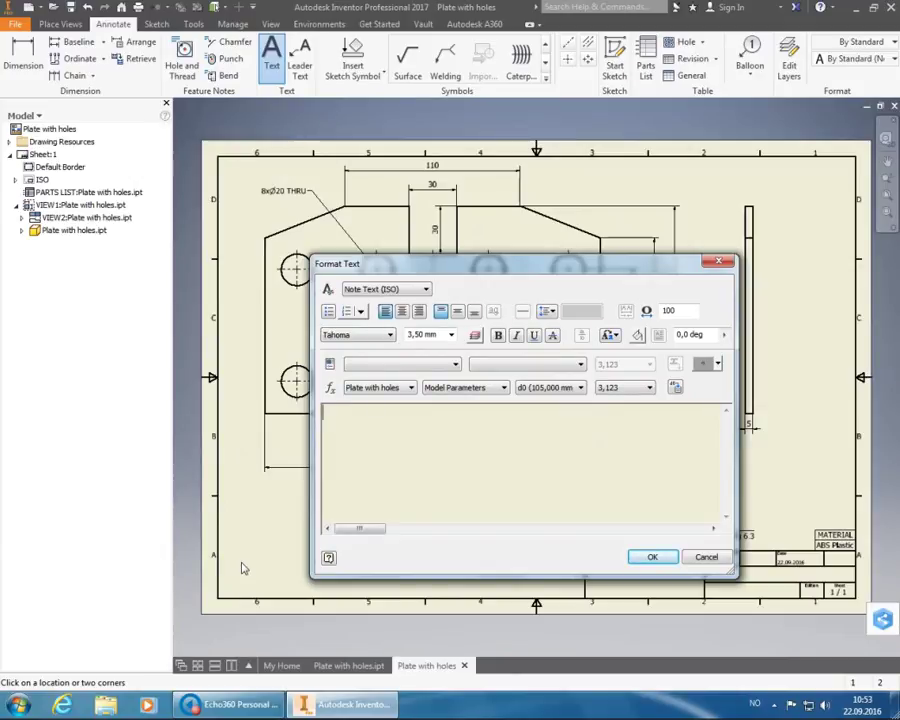
type("Notes:")
key("Return")
type("1.")
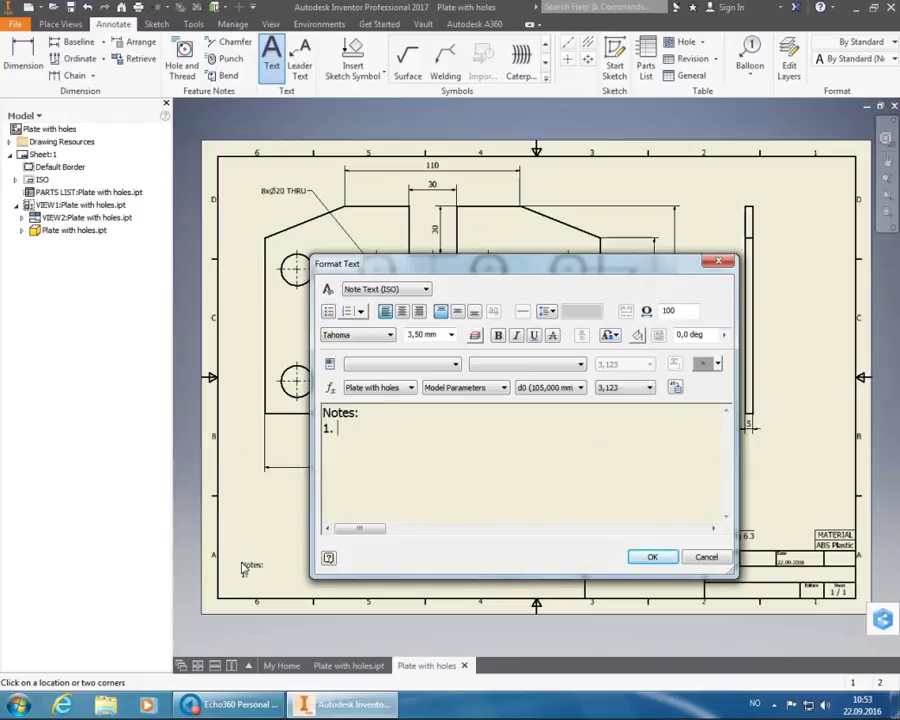
type(" Break sharp edges")
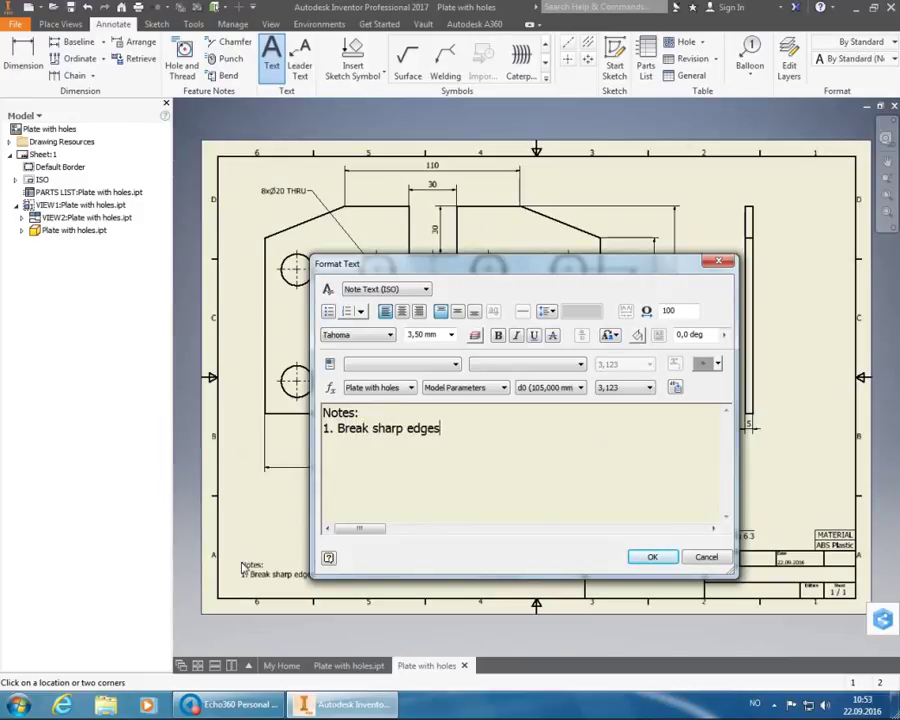
type(", 0.2 x 45")
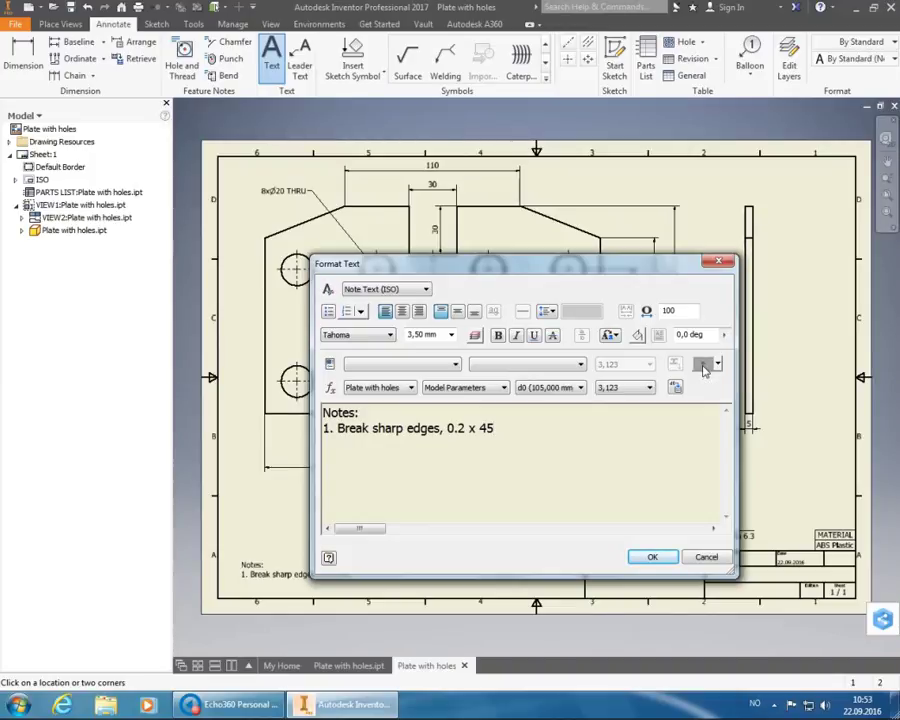
left_click(704, 366)
- Confirm the note, end the Text command, and move the Notes block into the border's lower-left corner
left_click(657, 563)
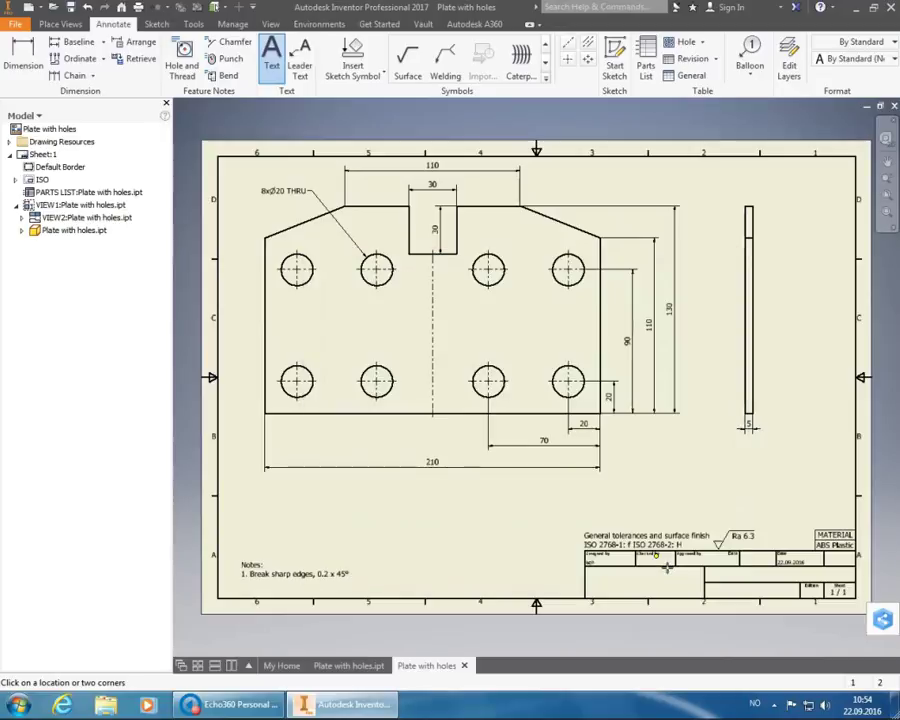
right_click(512, 536)
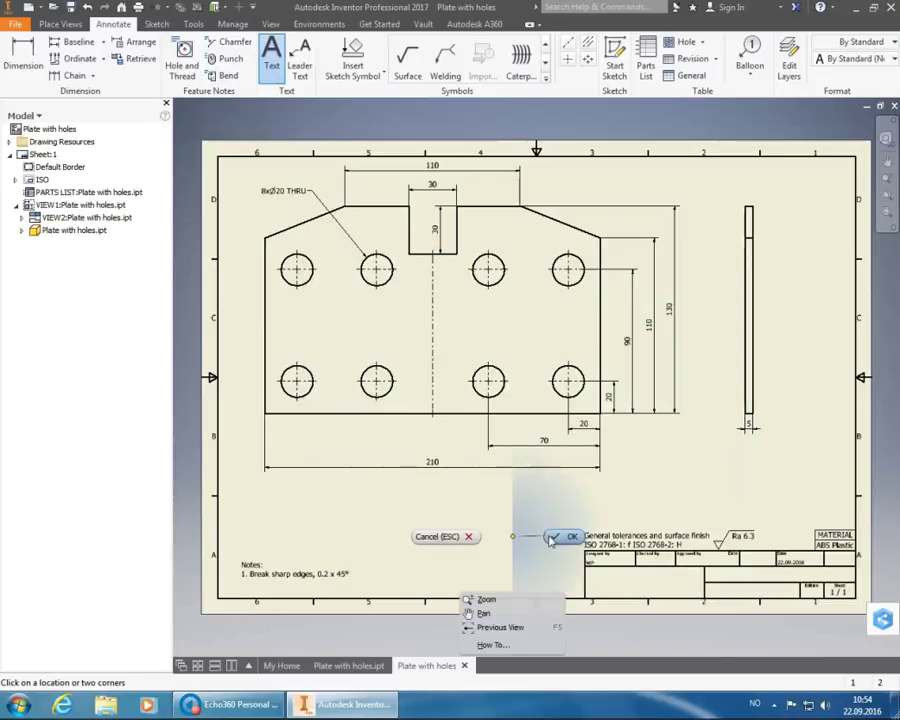
left_click(551, 539)
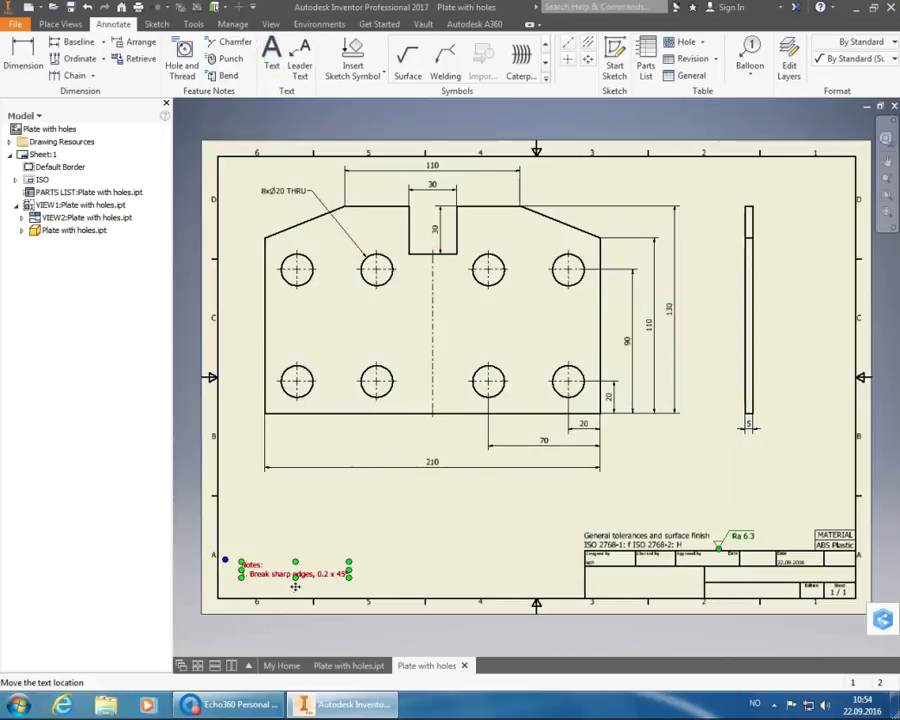
left_click_drag(295, 586, 274, 603)
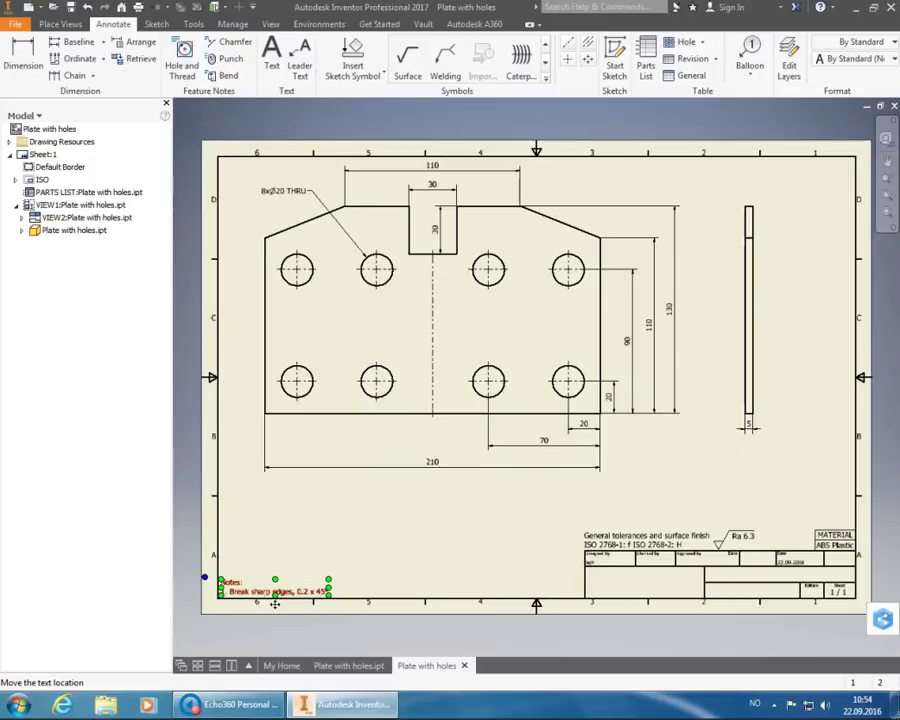
left_click(396, 562)
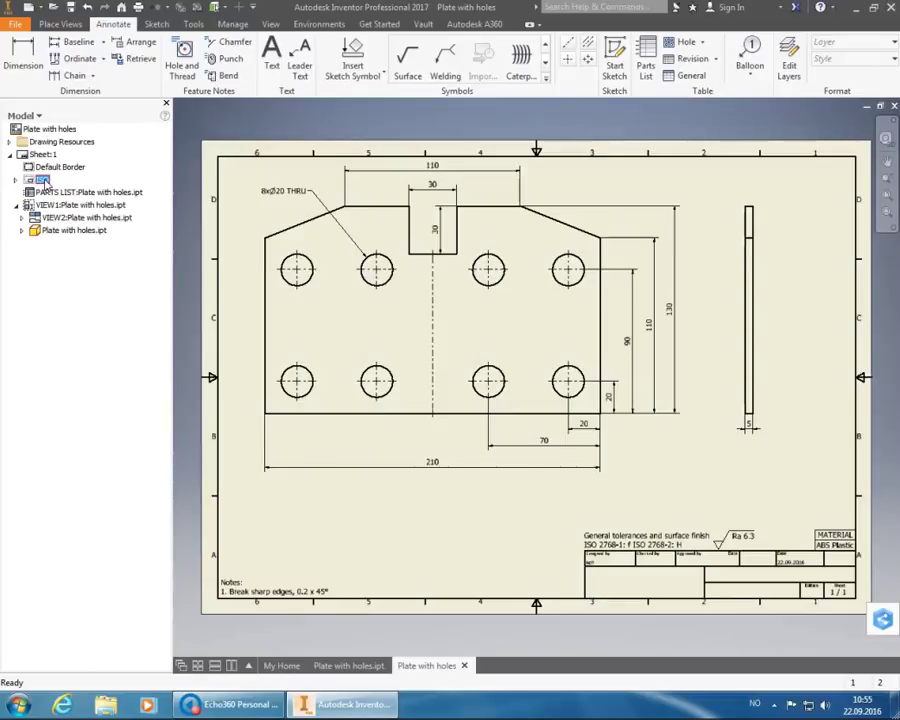
- Open Edit Field Text for the ISO title block's Field Text from the model browser
left_click(43, 181)
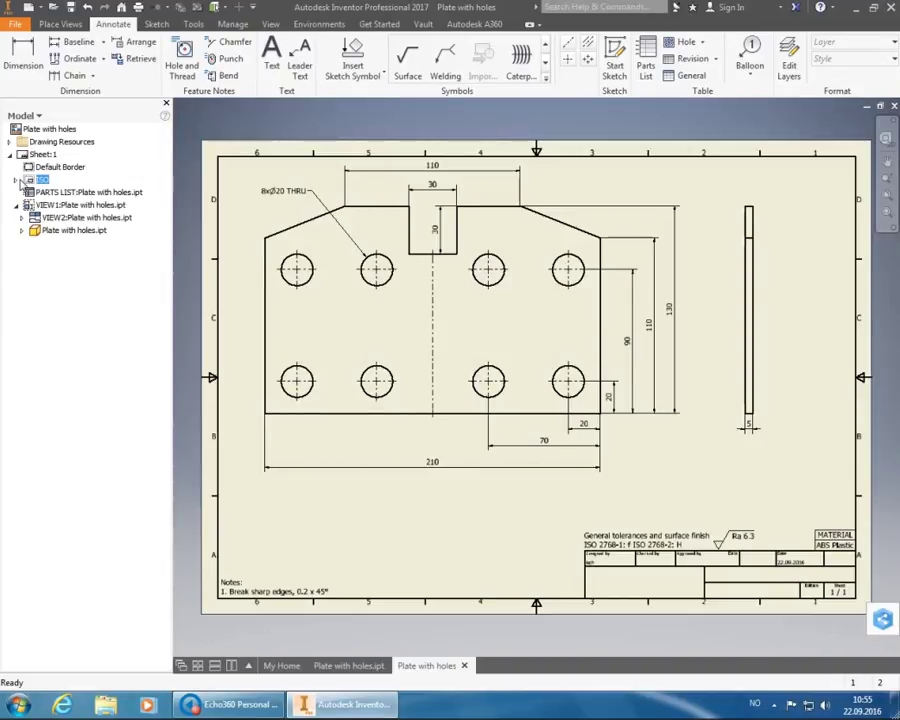
left_click(18, 180)
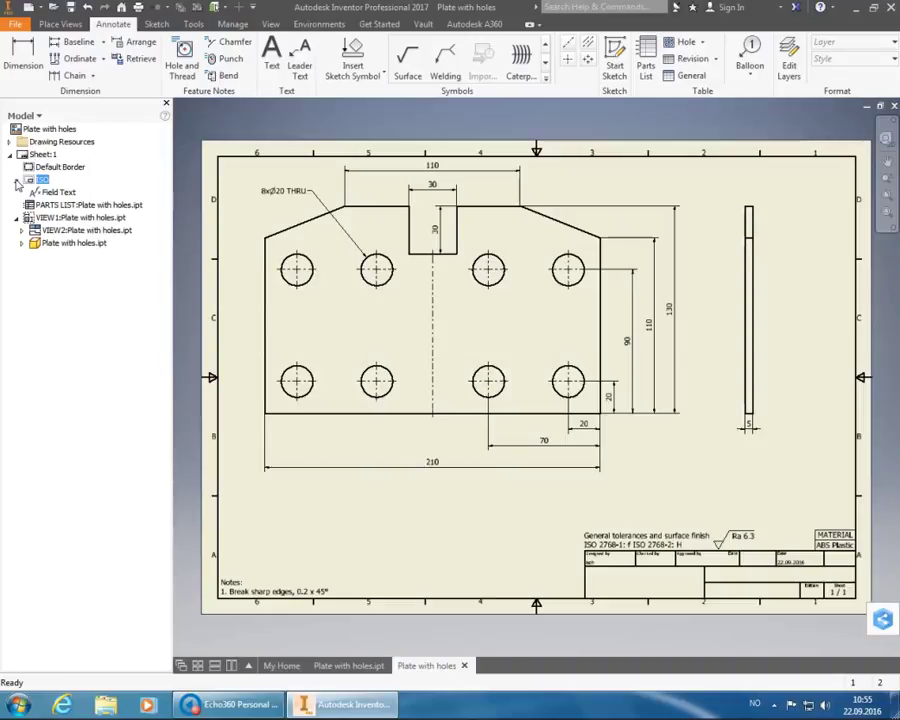
left_click(50, 193)
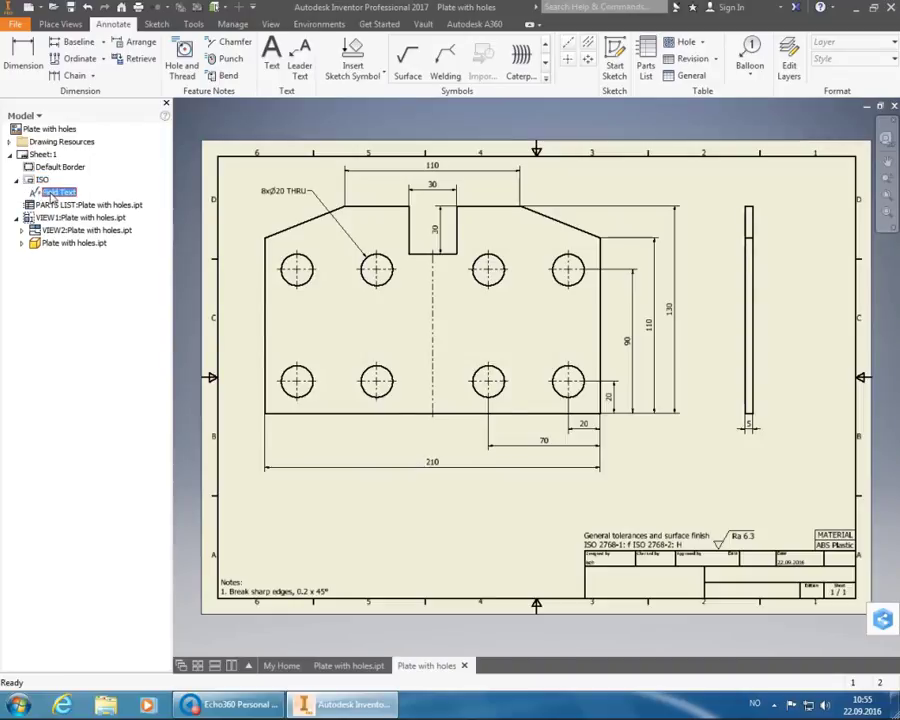
right_click(51, 194)
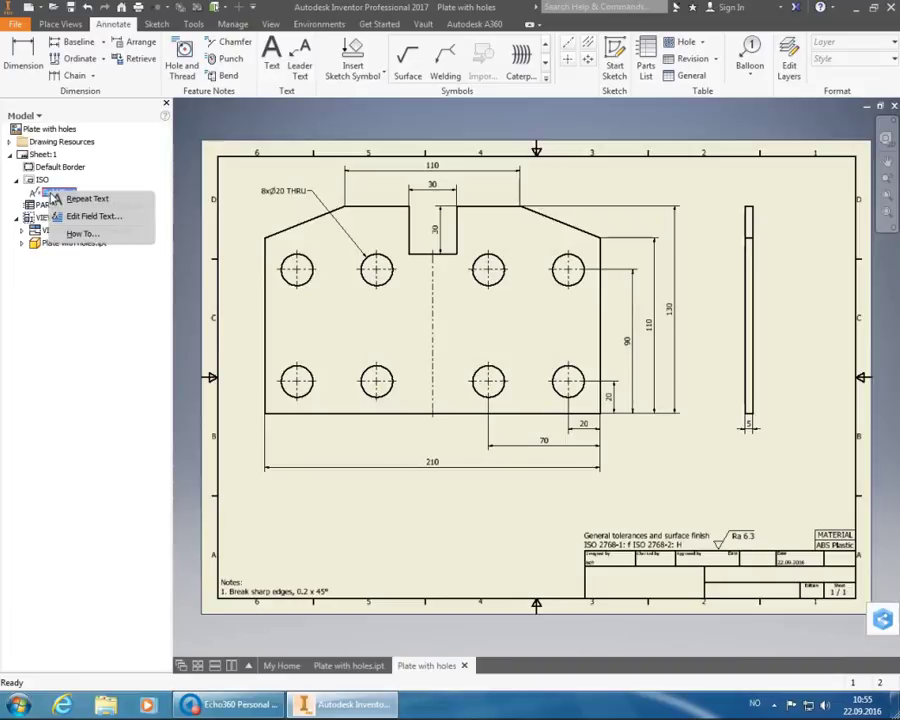
left_click(78, 217)
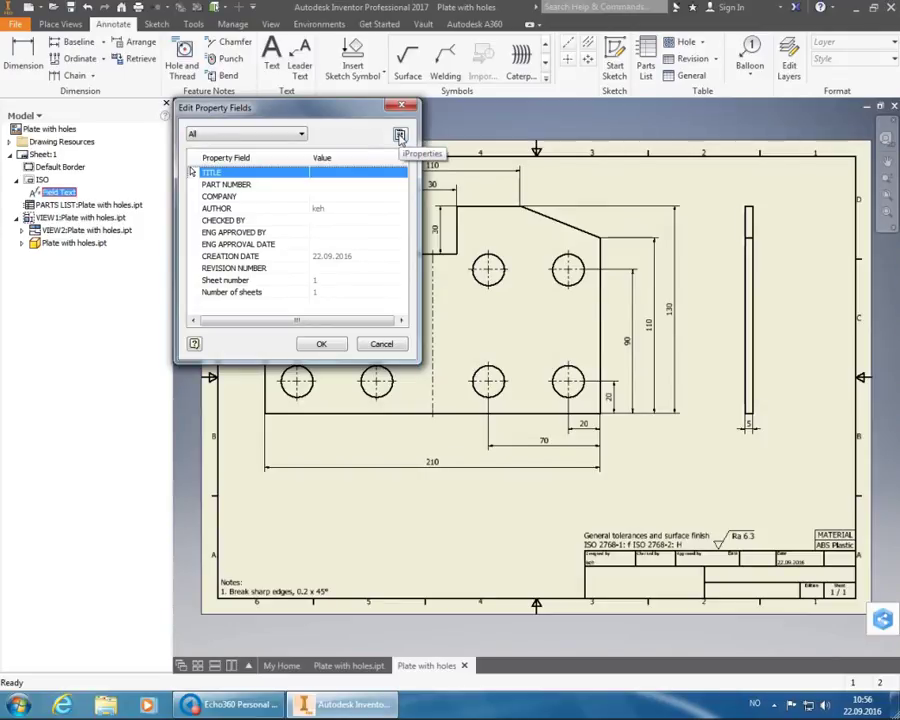
- In iProperties Summary, set Title 'Plate with holes', the author's ID number and Company HSH
left_click(400, 136)
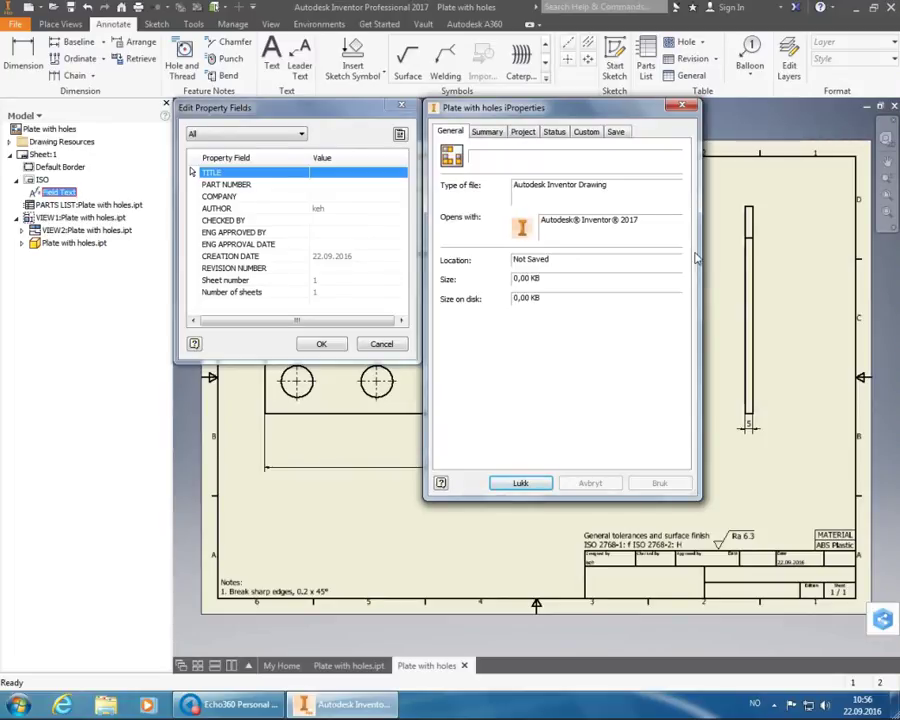
left_click(488, 133)
left_click(525, 151)
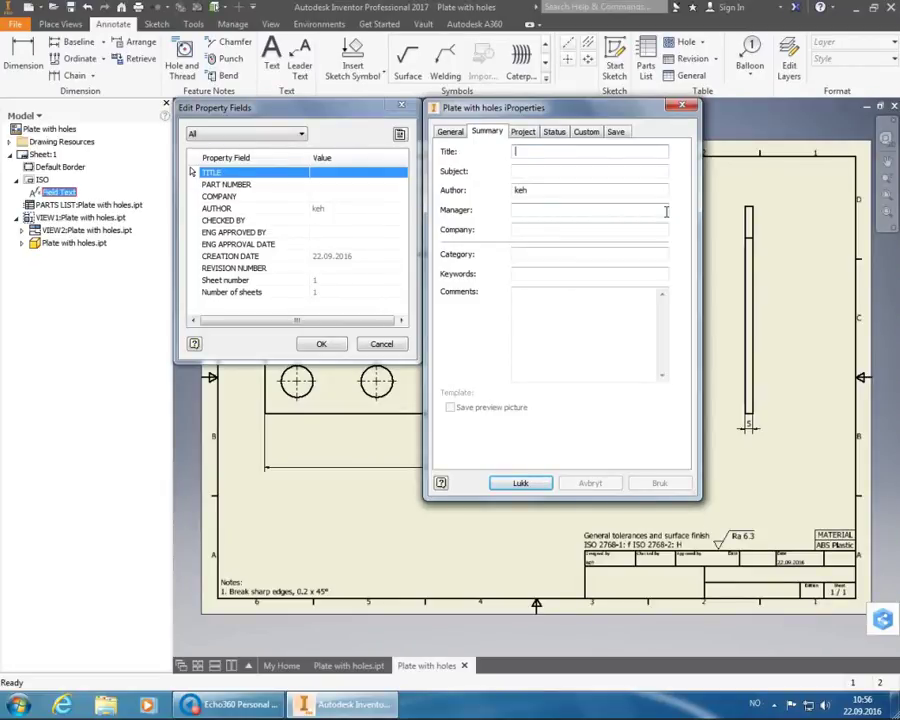
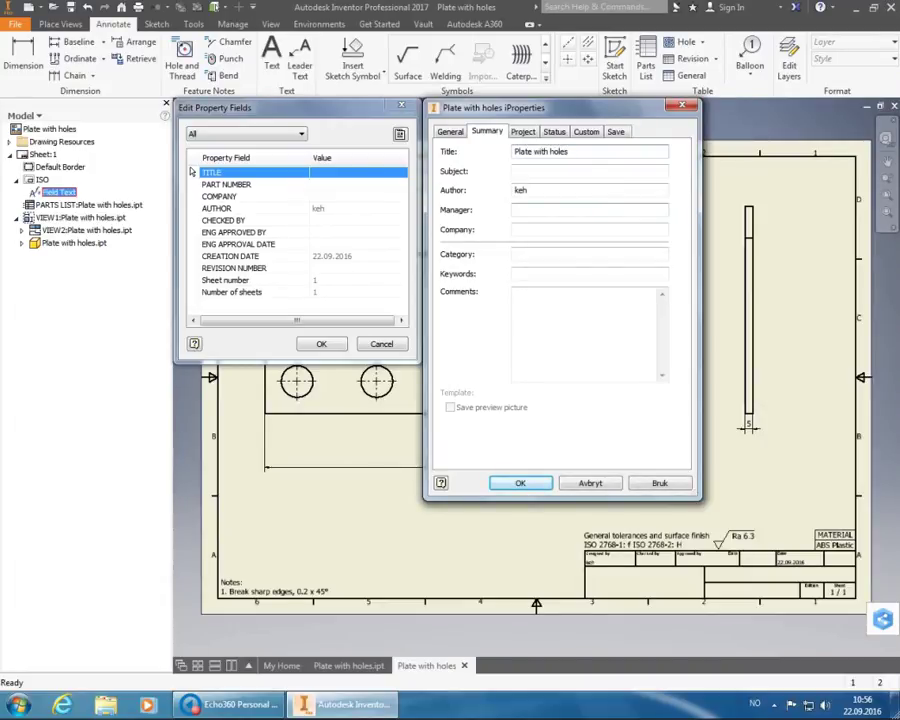
key("Tab")
key("Tab")
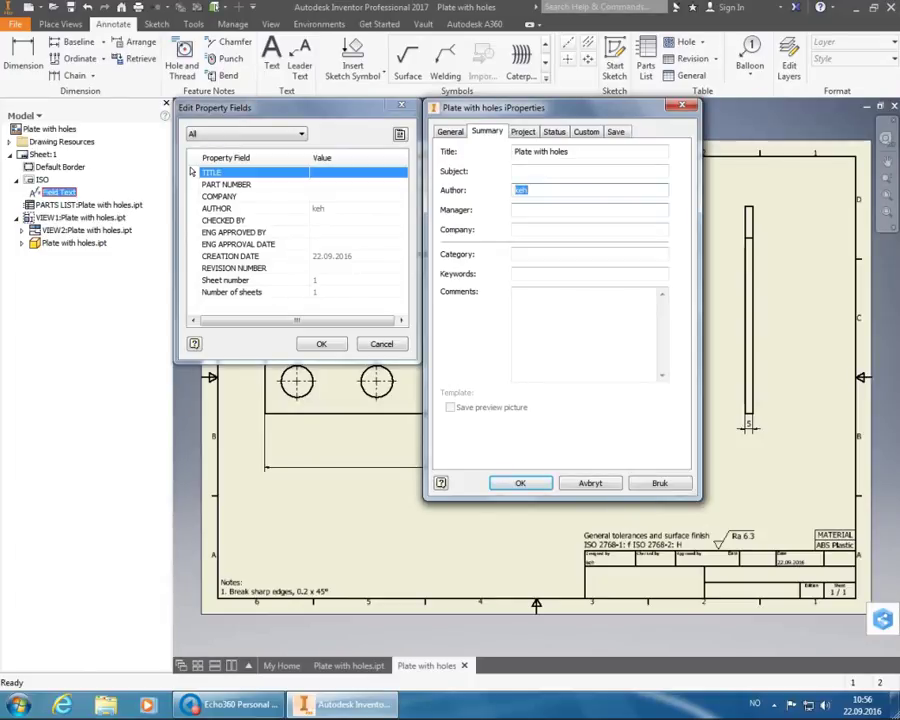
left_click(639, 231)
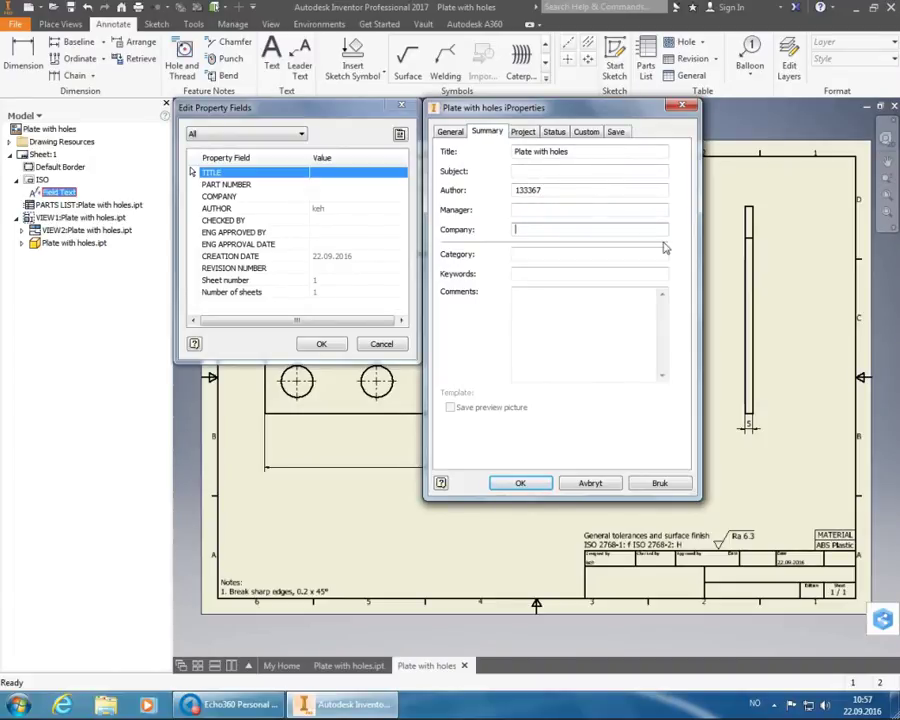
type("HSH")
left_click(523, 131)
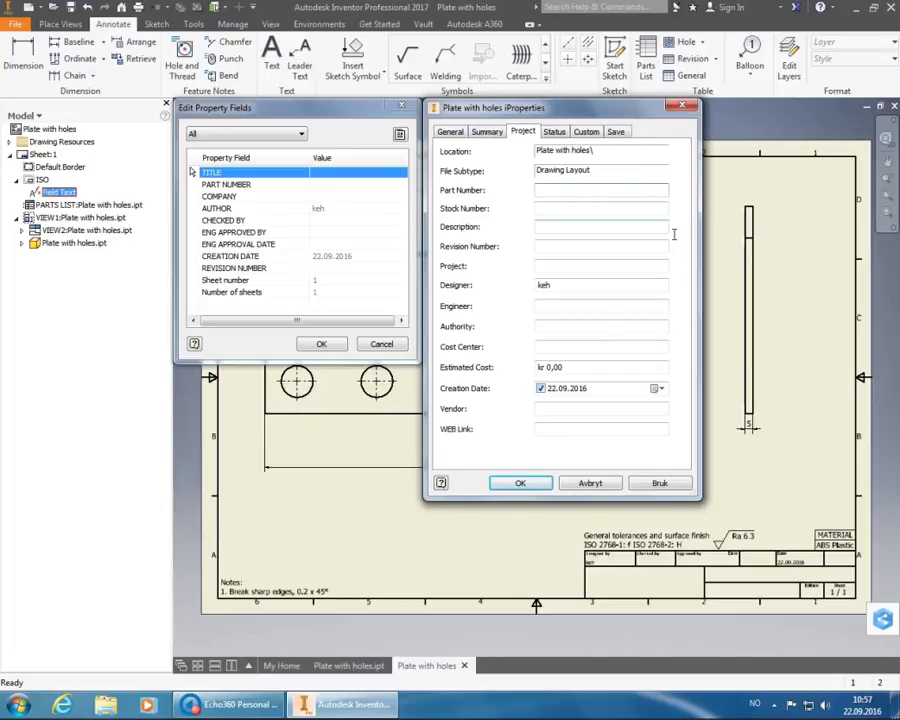
- Enter Part Number 'Plate with holes' and Revision Number A in the project properties
type("Plate with holes")
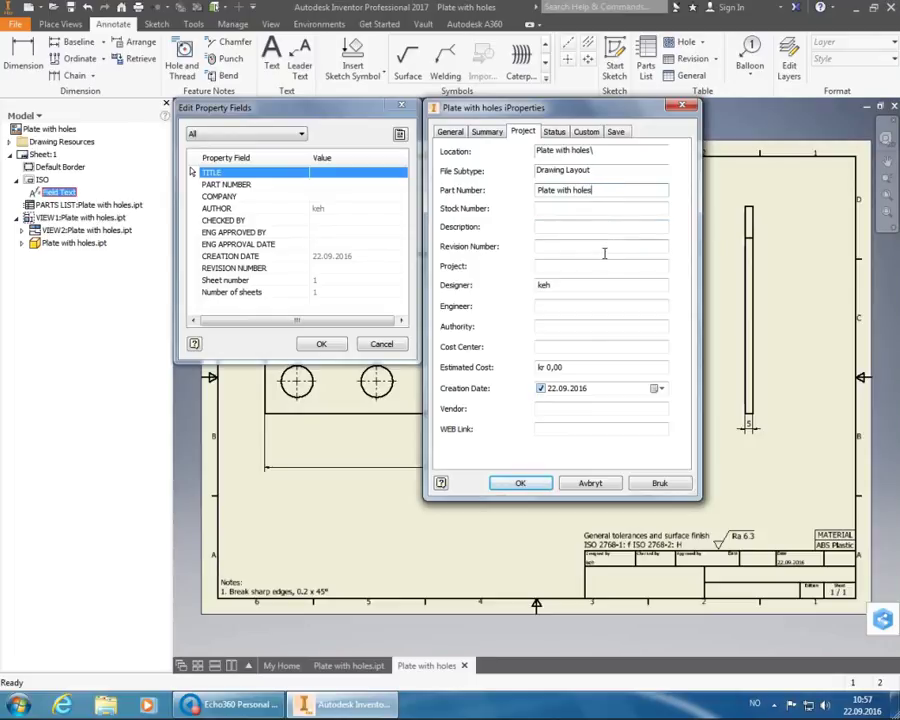
left_click(604, 251)
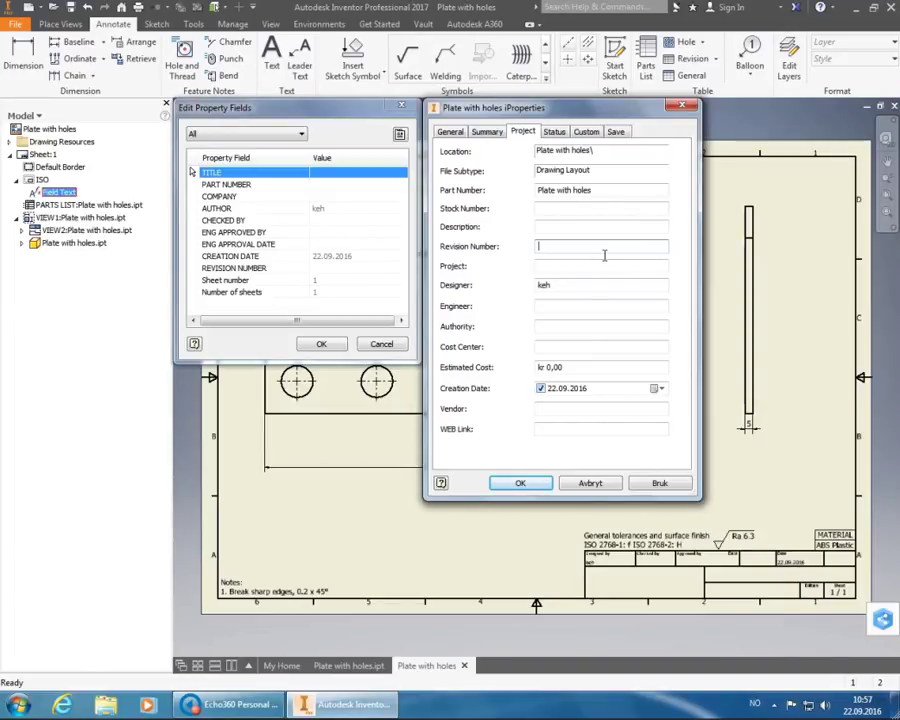
type("A")
- On the Status tab, enter the checker's and engineering approver's initials and enable the 22.09.2016 Eng. Approved Date
left_click(553, 131)
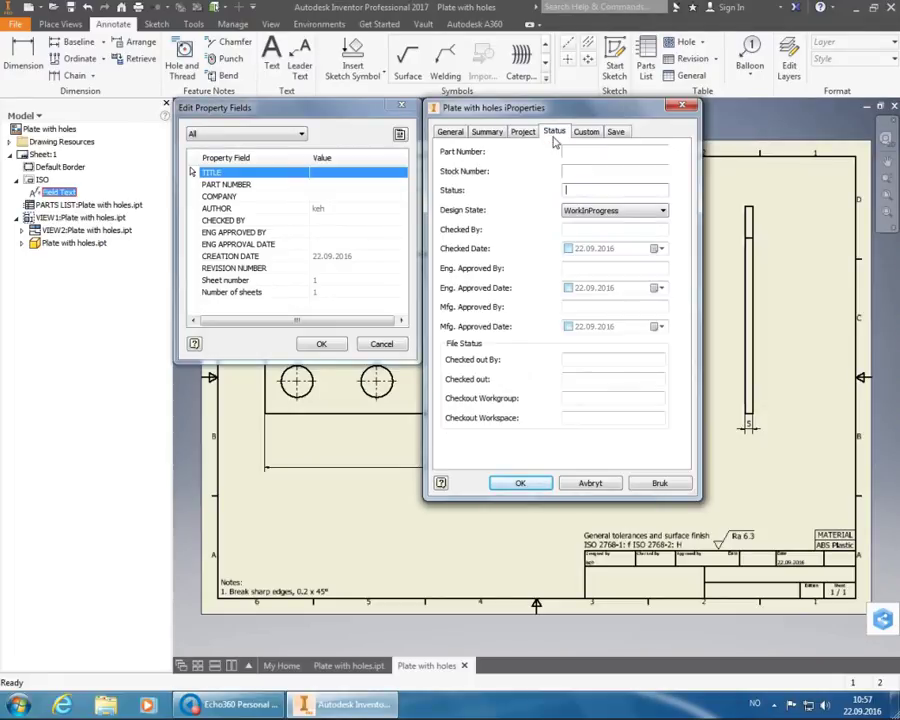
left_click(585, 232)
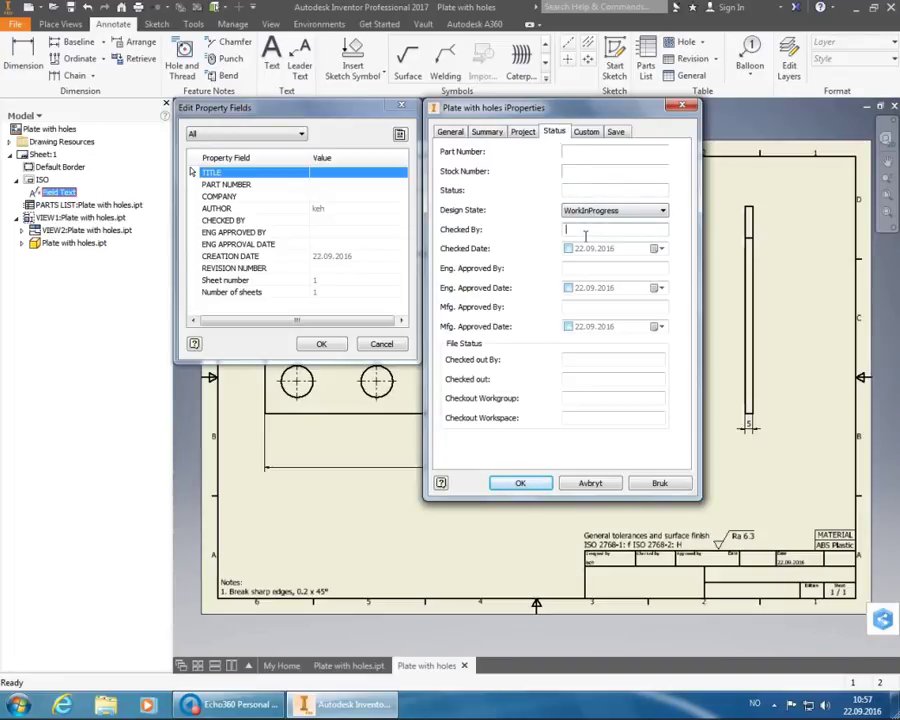
type("TEE")
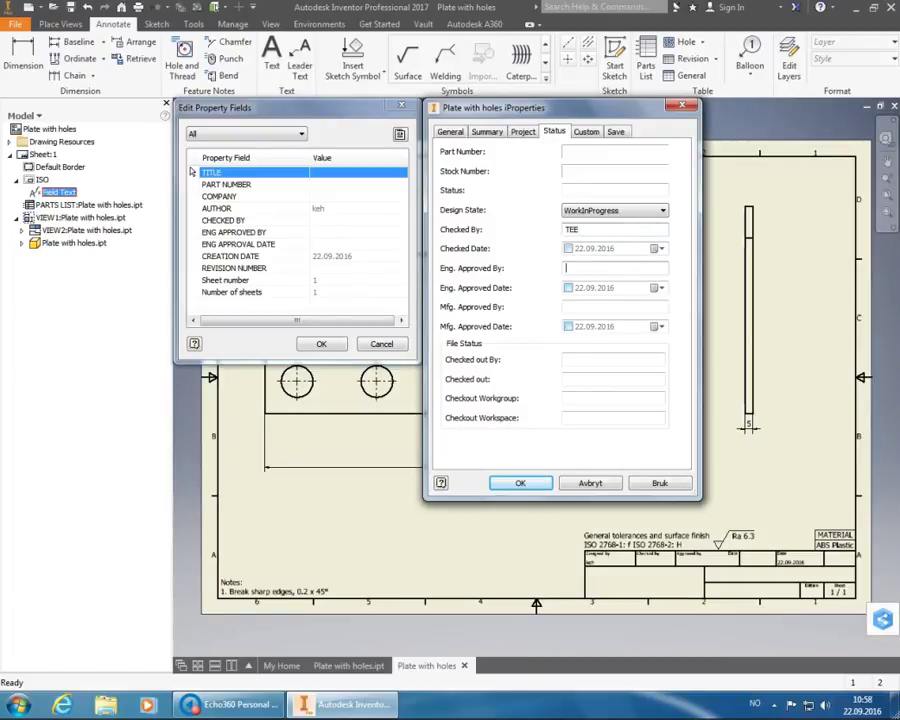
key("Tab")
key("Tab")
type("EAK")
key("Tab")
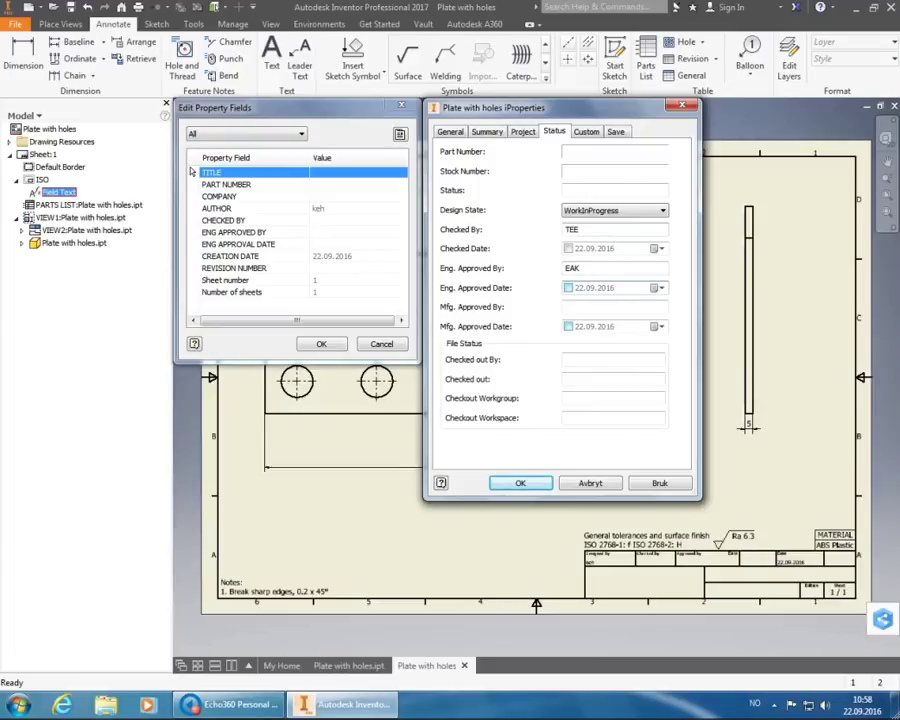
key("space")
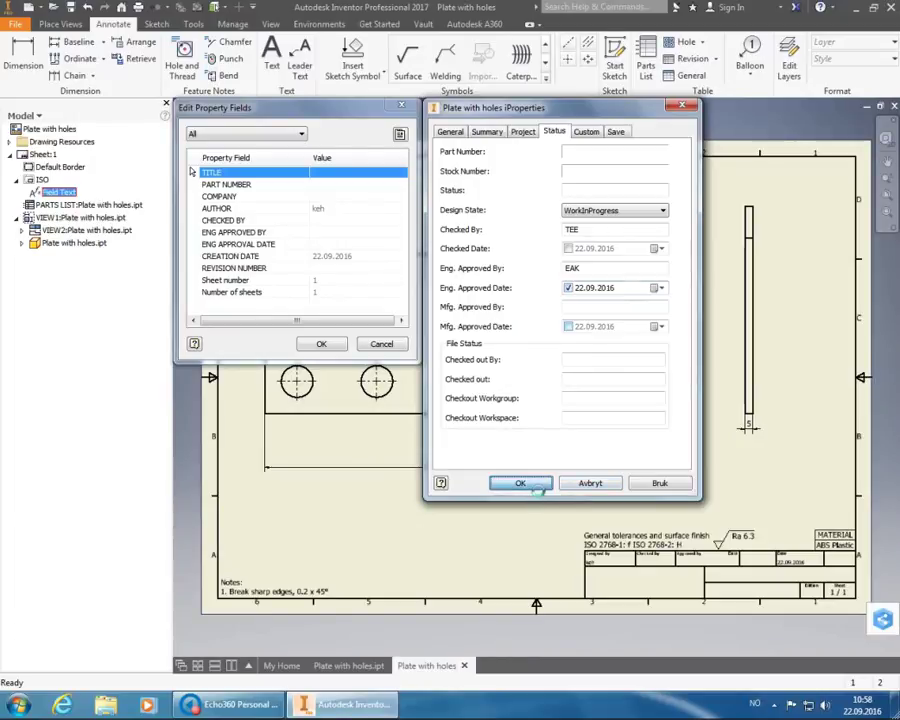
- Confirm the iProperties and Edit Property Fields dialogs so the values appear in the title block
left_click(520, 483)
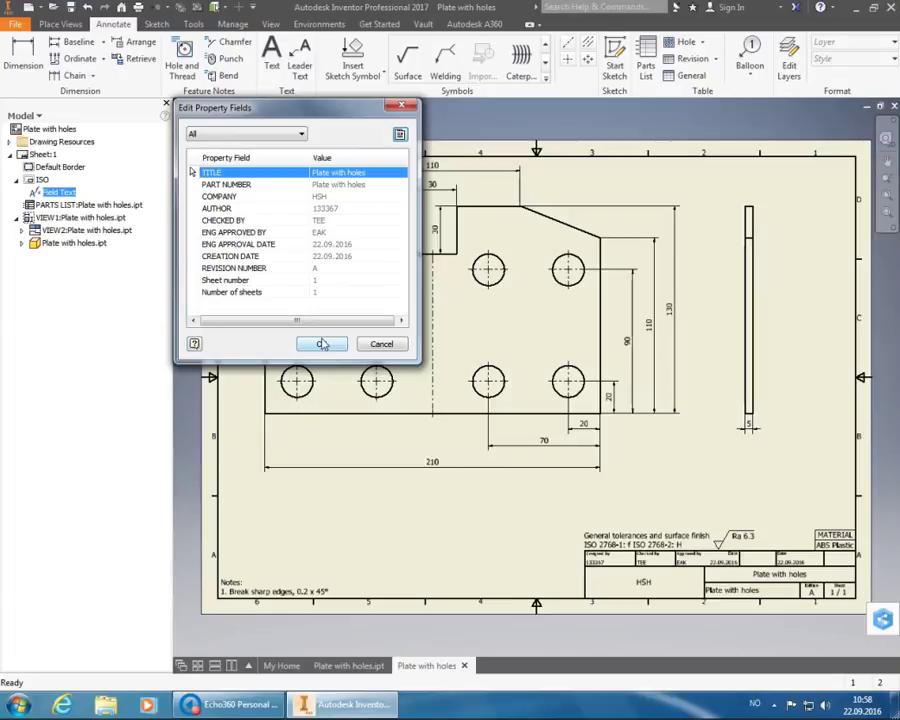
left_click(323, 344)
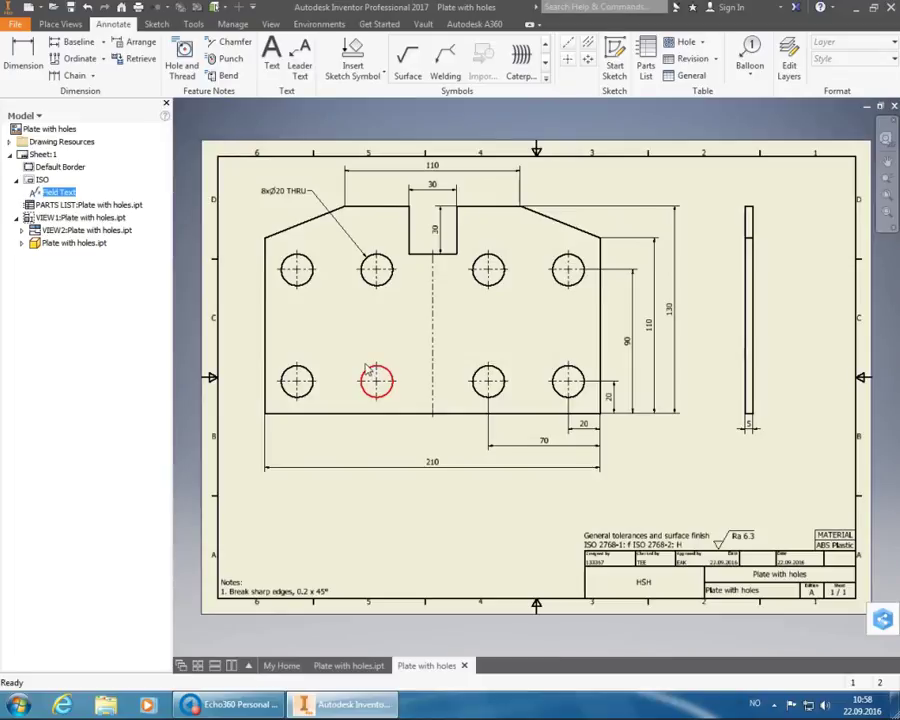
- Save the drawing as Plate with holes.idw along with its dependent part file
left_click(70, 9)
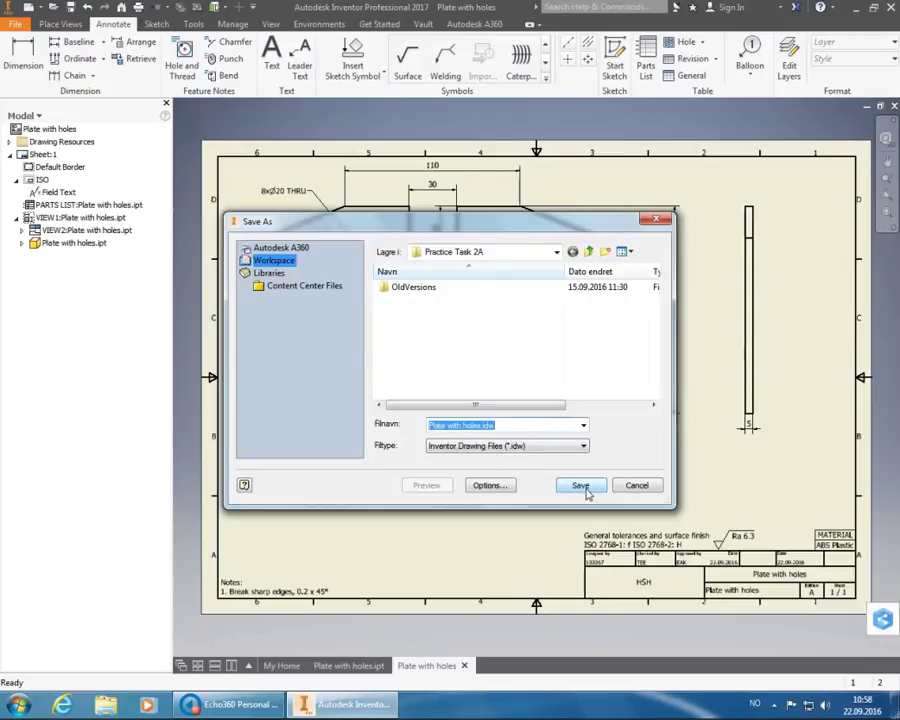
left_click(580, 485)
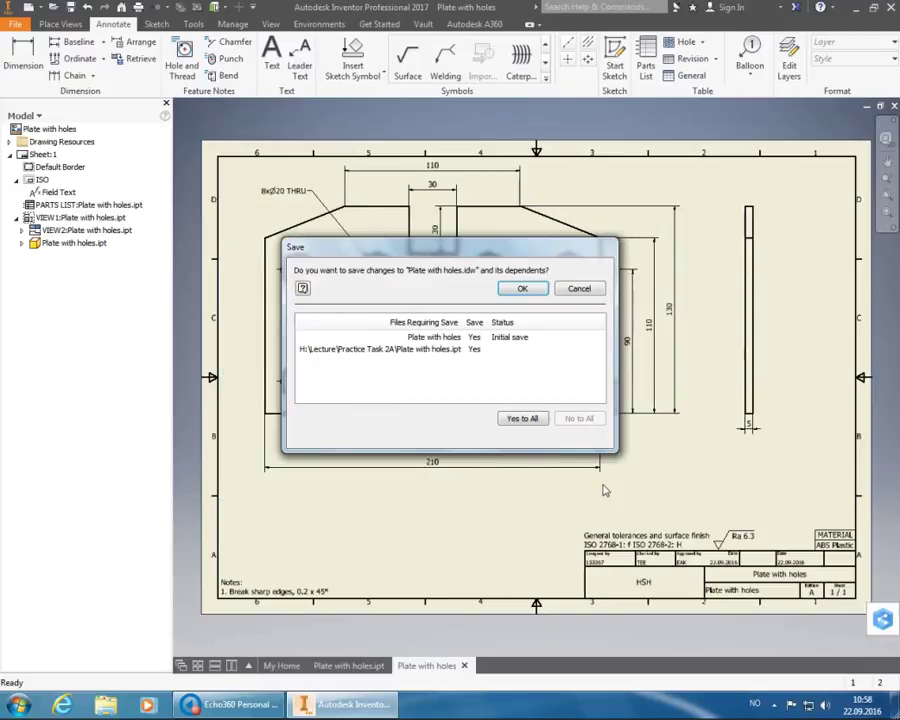
left_click(532, 290)
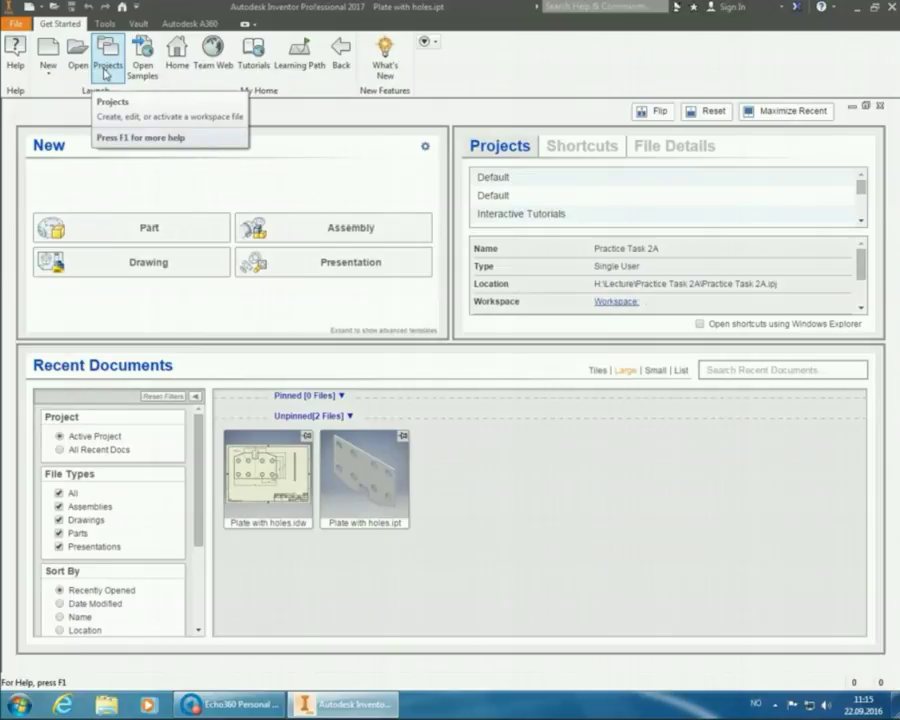
- Start a new single-user project and browse for its workspace folder
left_click(106, 70)
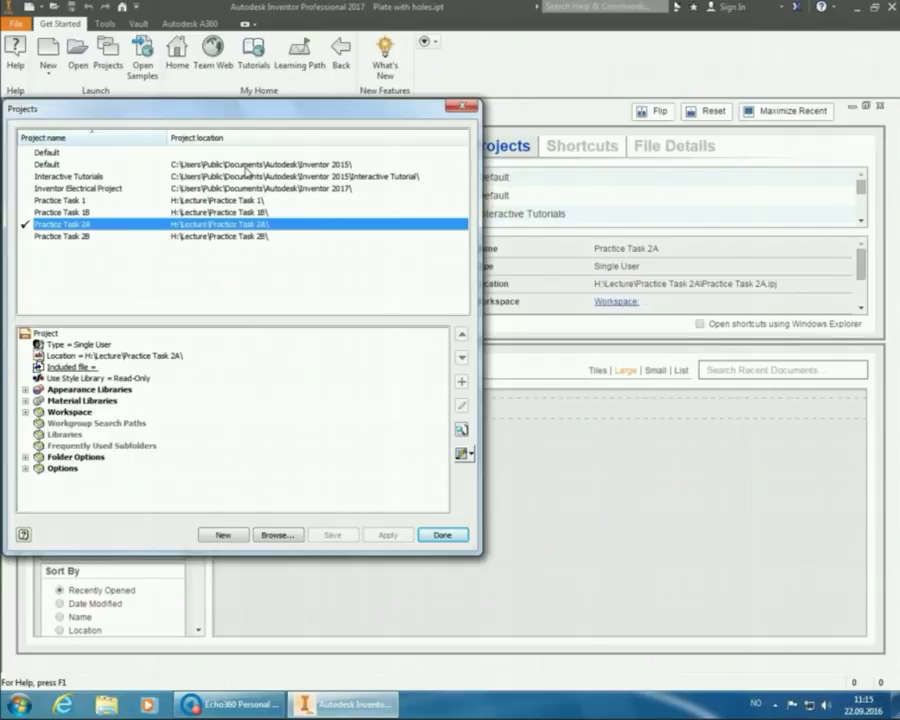
left_click(222, 535)
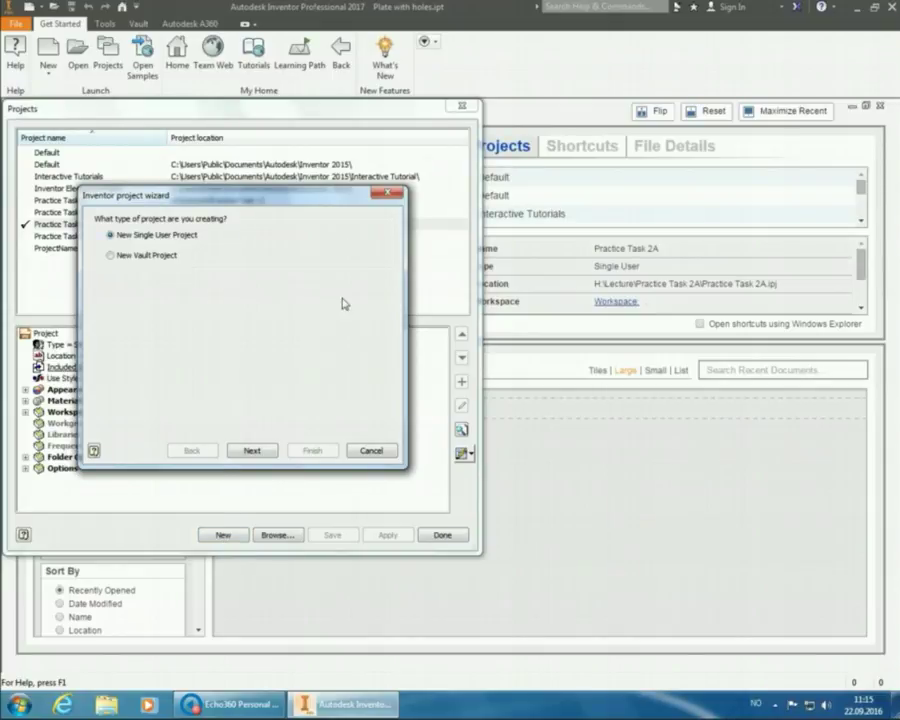
left_click(245, 451)
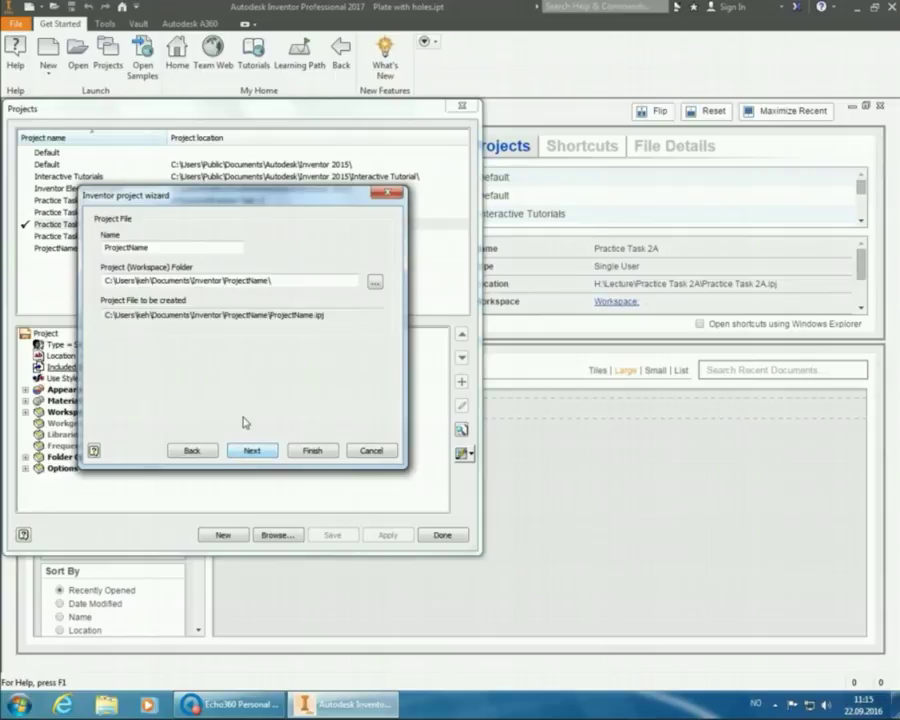
left_click(374, 282)
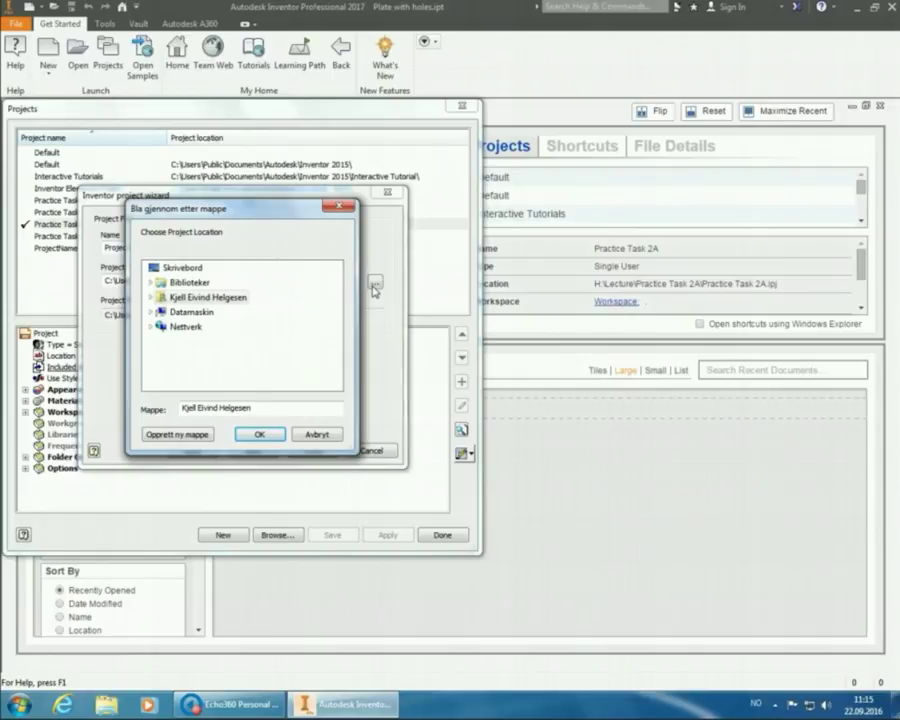
- Create a new folder named Practice Task 3A inside H:\Lecture
left_click(192, 312)
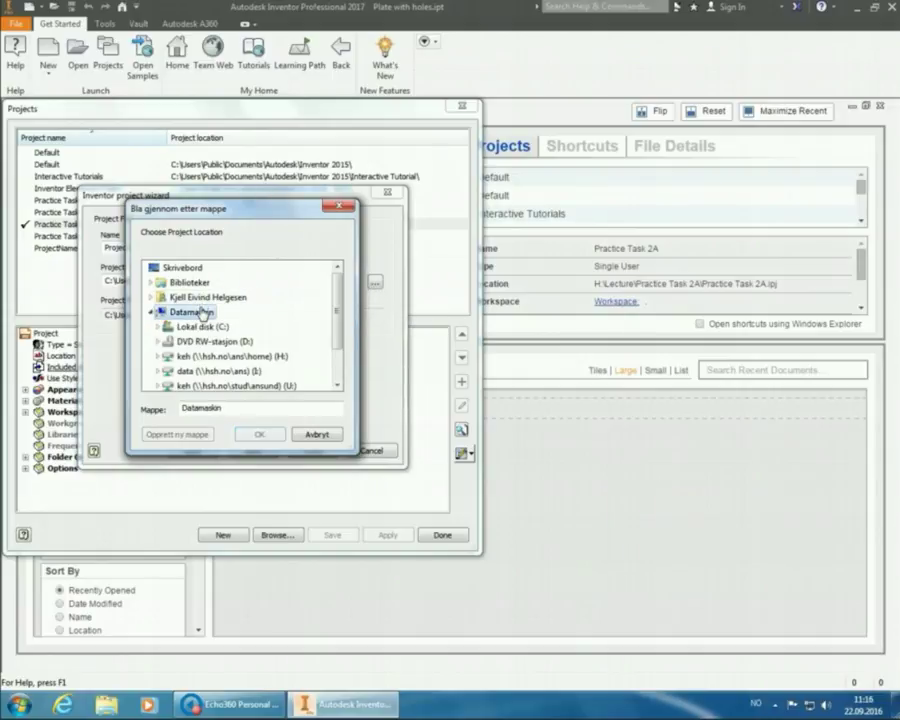
left_click(225, 357)
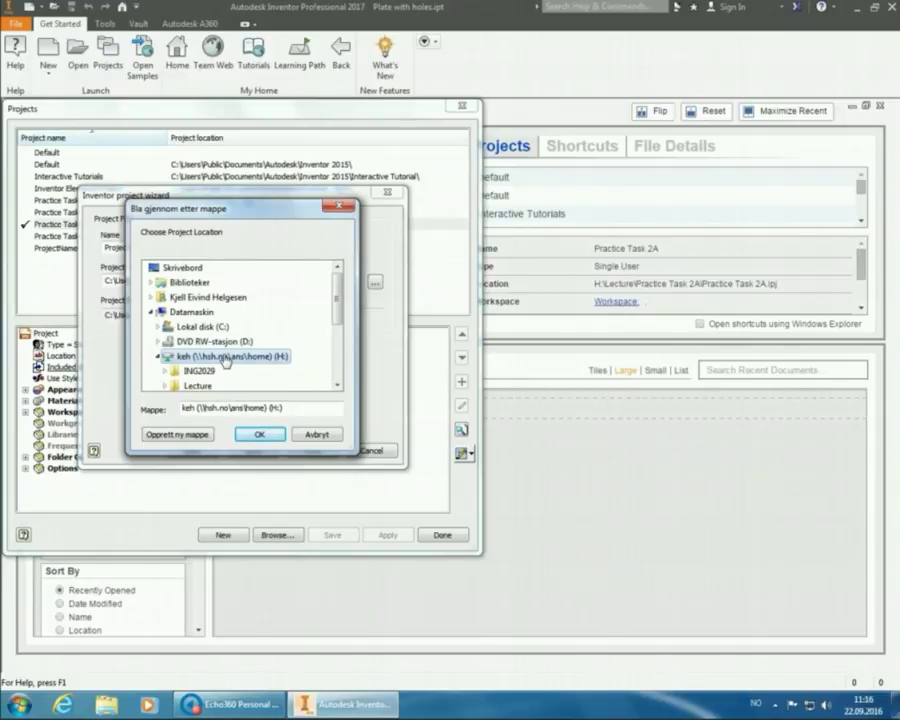
left_click(216, 385)
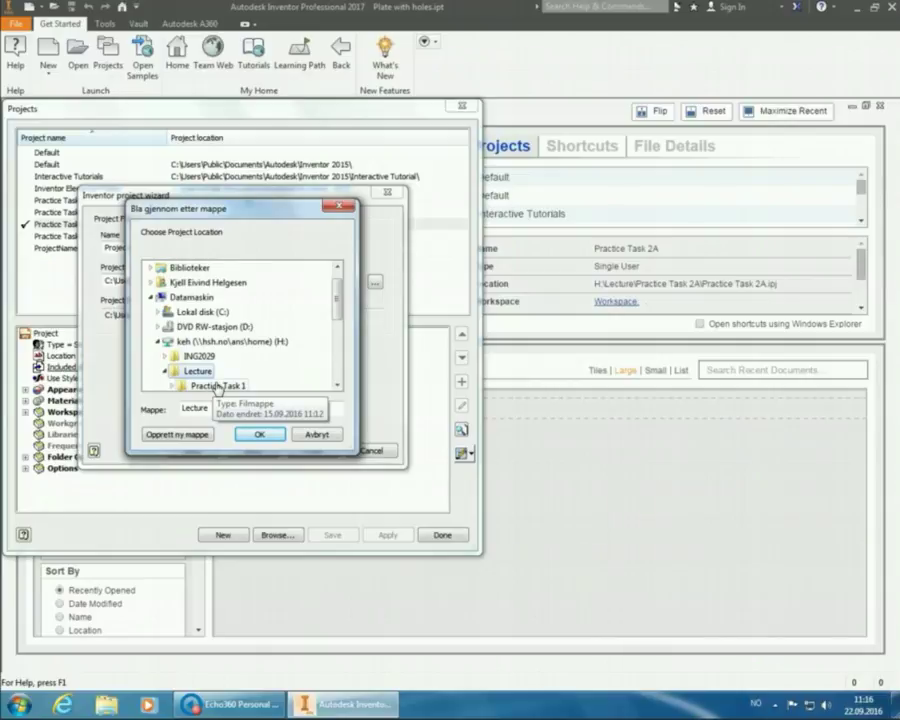
left_click(178, 435)
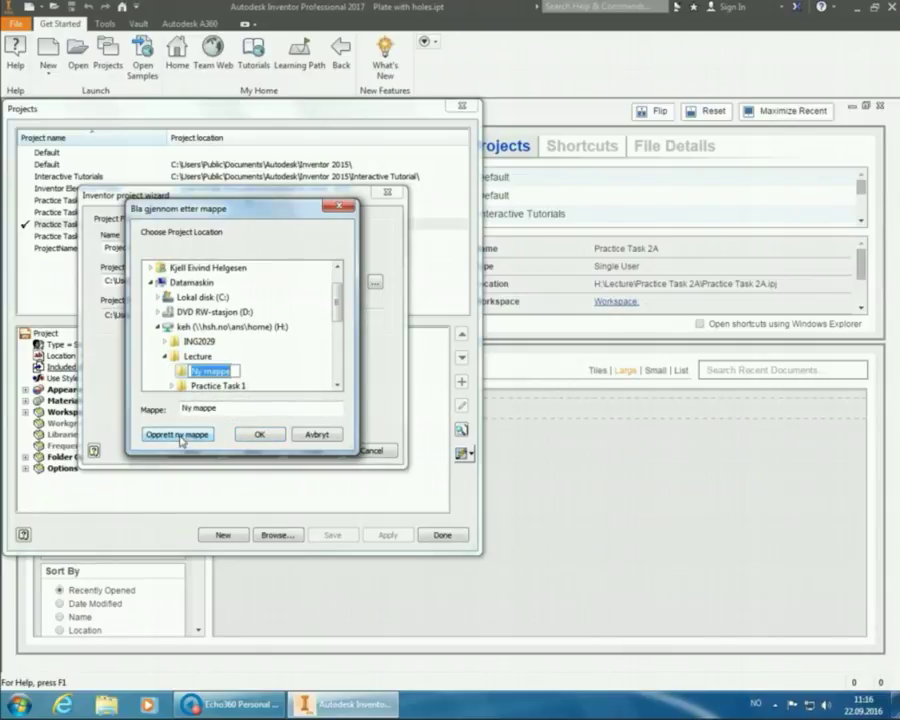
type("Practice Task")
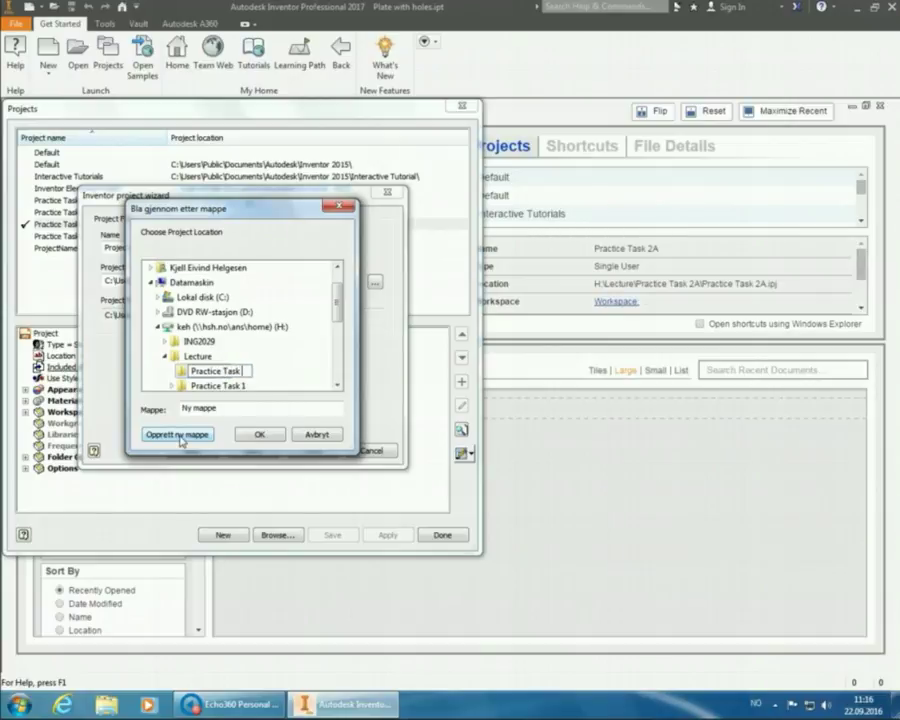
type(" 3A")
key("Return")
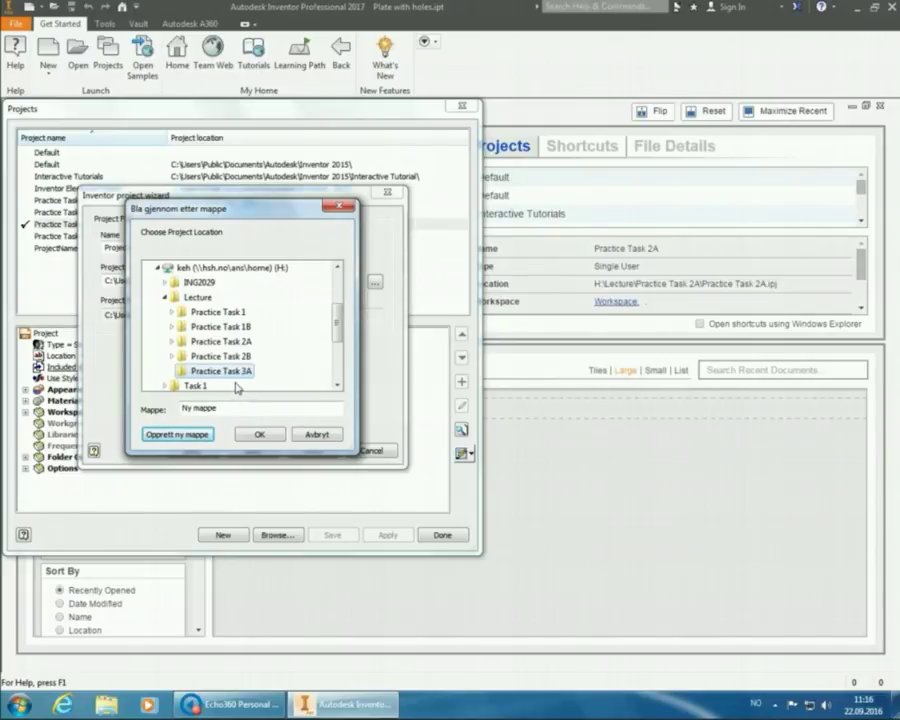
- Set Practice Task 3A as the project's workspace folder
left_click(205, 386)
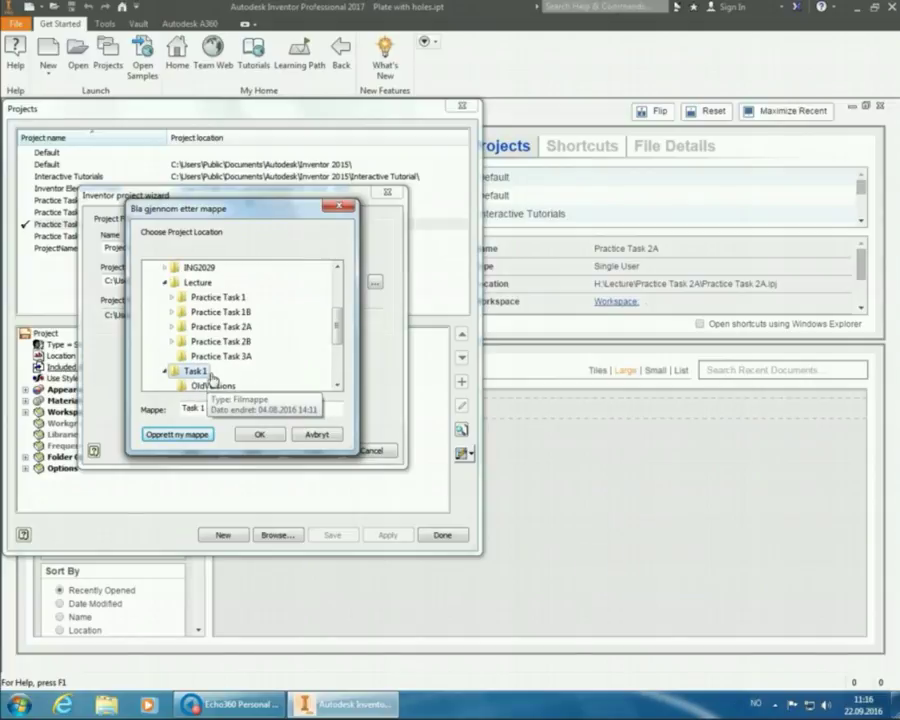
left_click(219, 357)
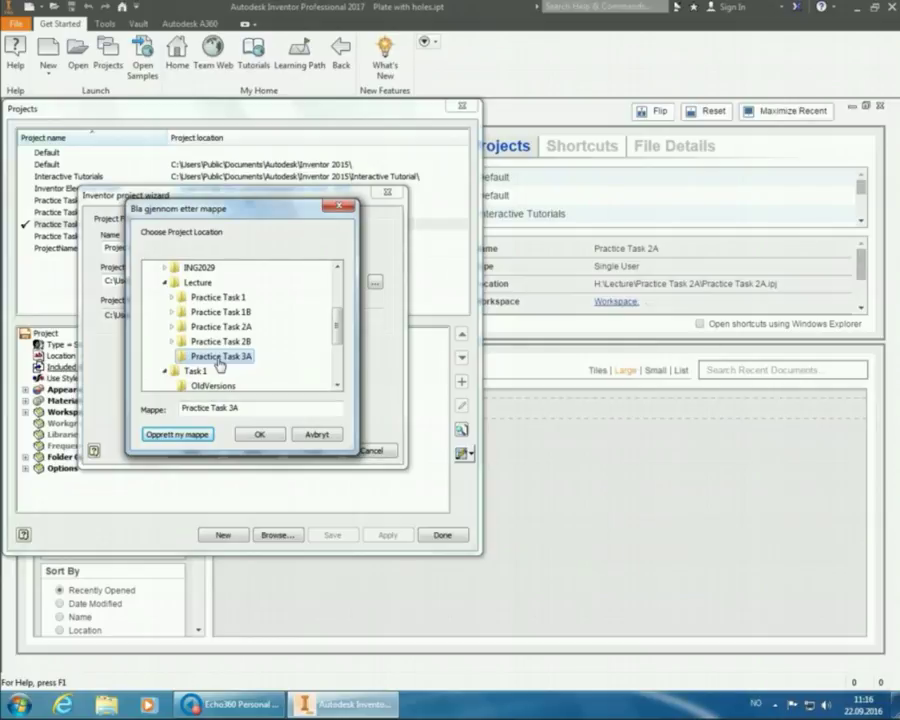
left_click(258, 436)
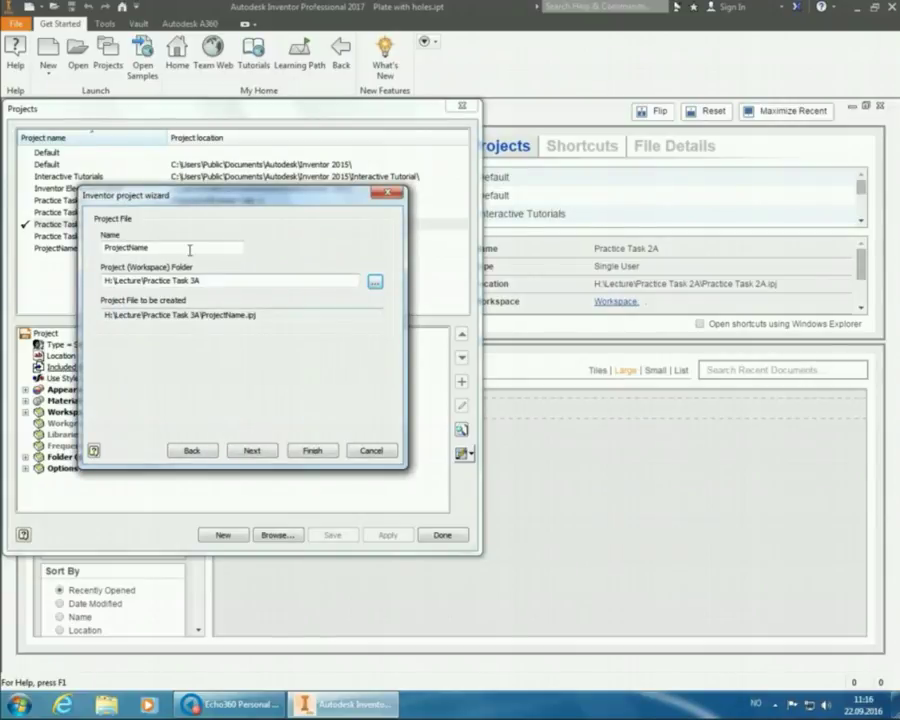
- Name the project Practice Task 3A and finish creating it
left_click_drag(150, 247, 97, 247)
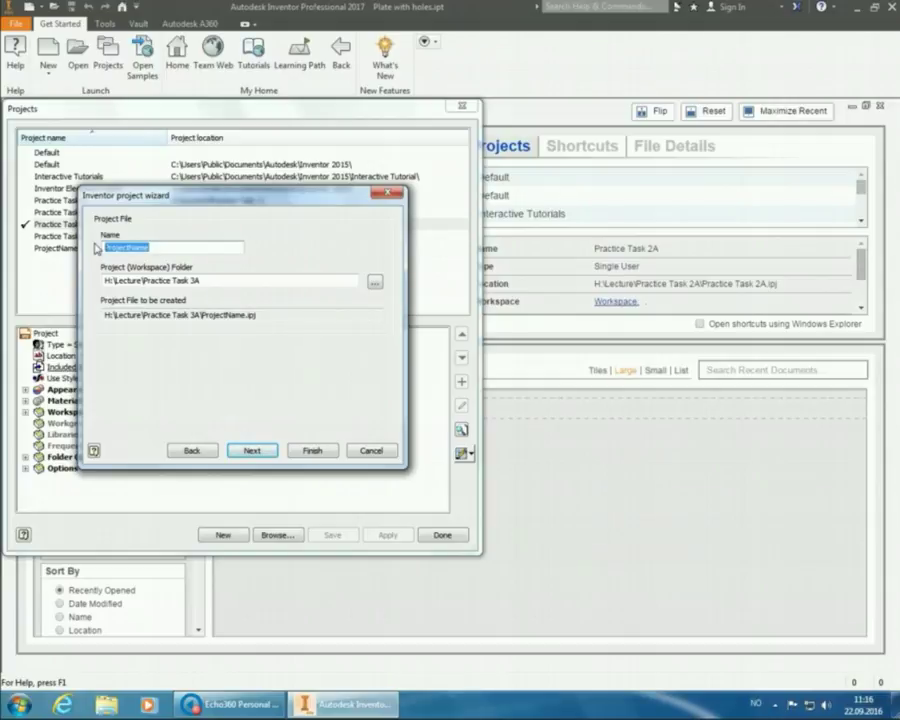
type("P")
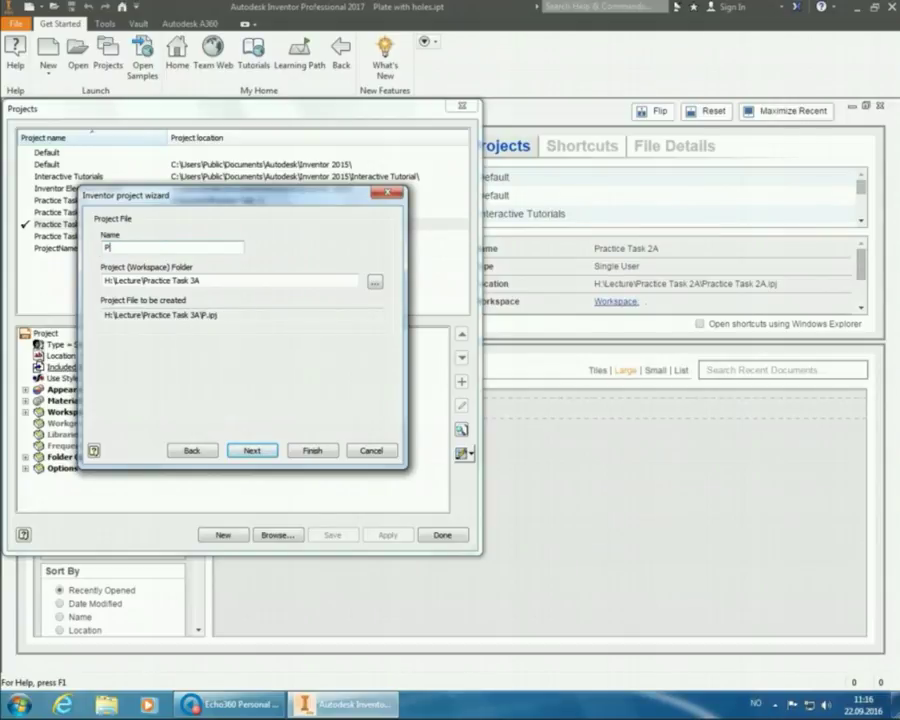
type("ractice Task 3")
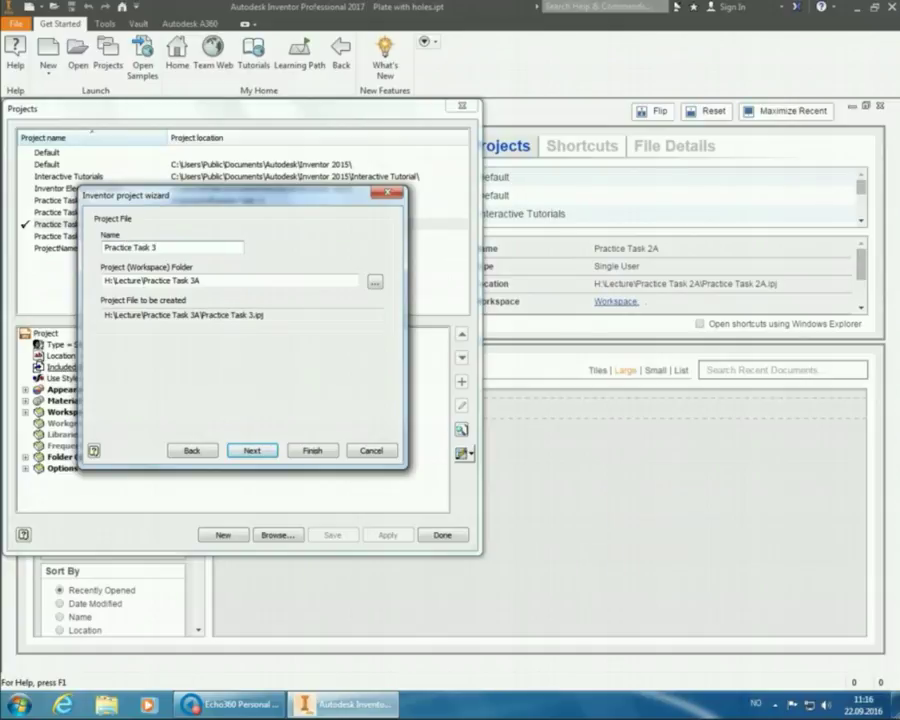
type("A")
left_click(311, 451)
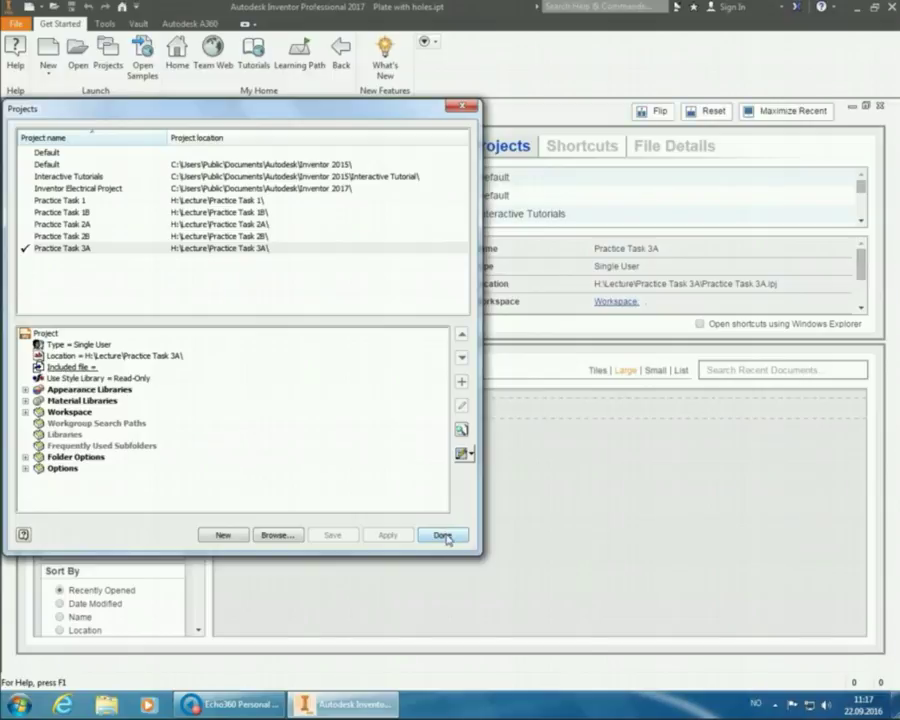
- Close the Projects dialog with Done to return to the Home page
left_click(446, 537)
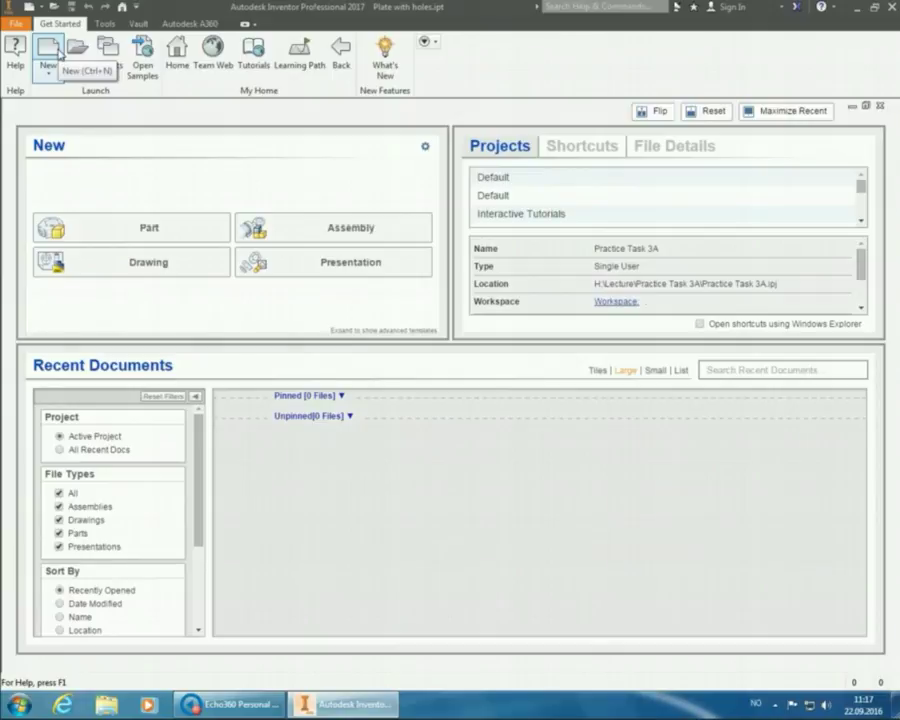
- Create a new part from the Metric Standard (mm).ipt template
left_click(48, 50)
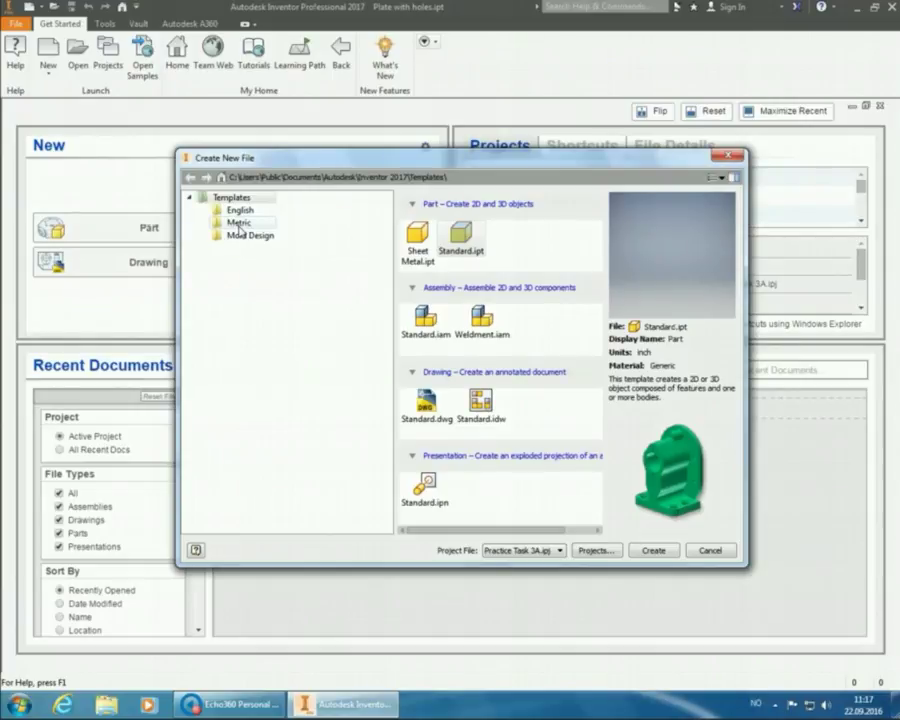
left_click(239, 223)
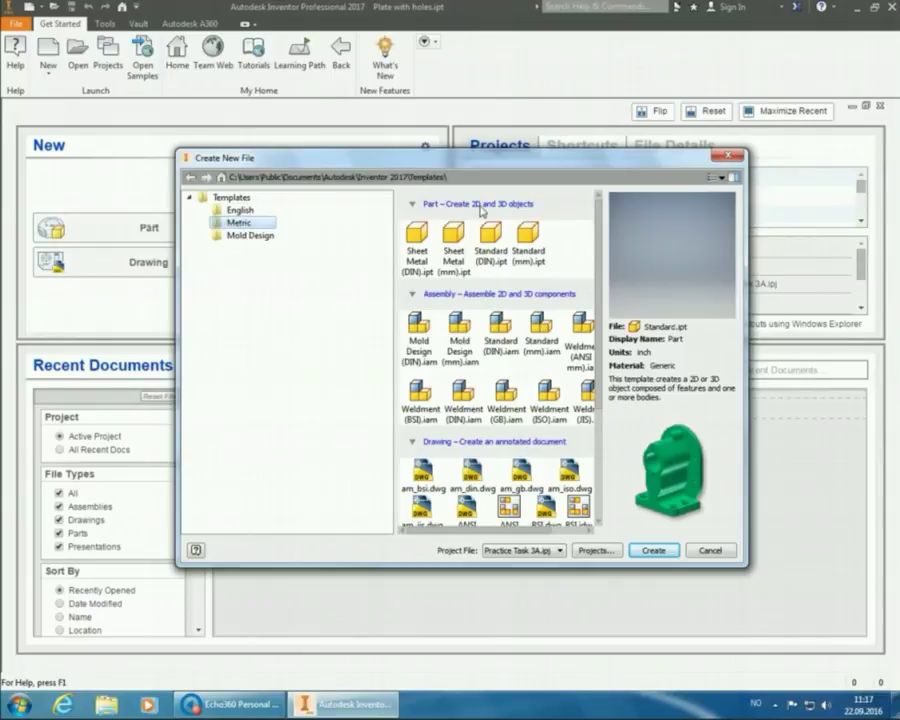
left_click(524, 238)
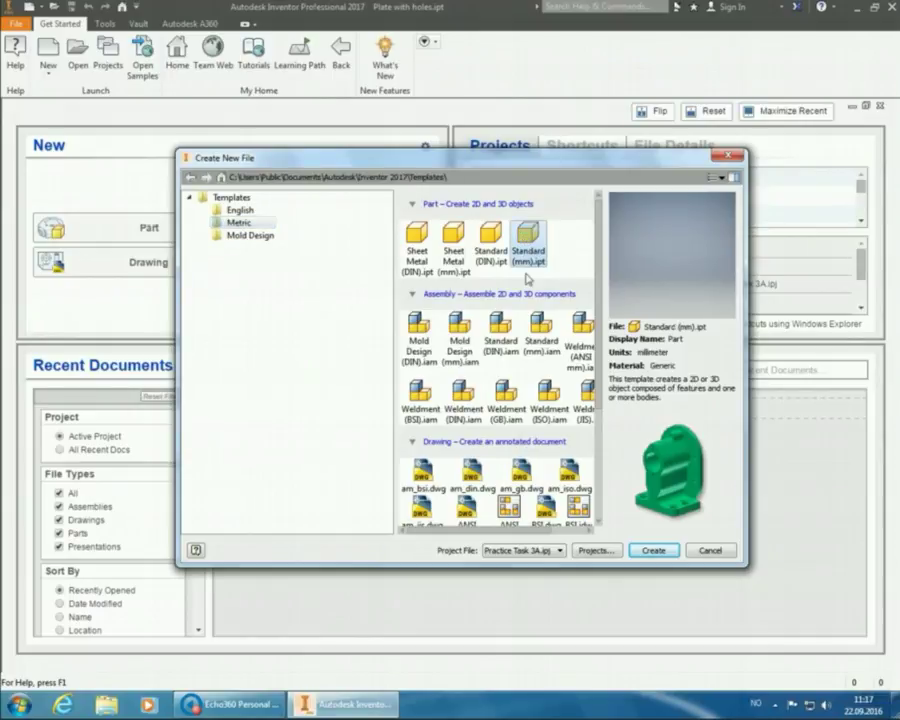
left_click(652, 551)
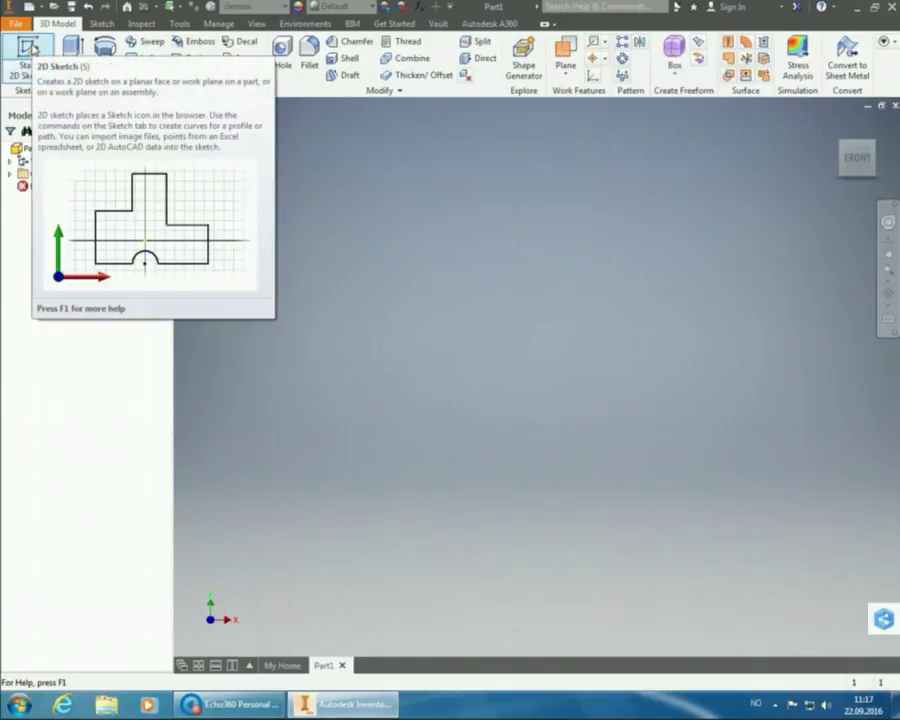
- Start a new 2D sketch on the XZ origin plane
left_click(31, 48)
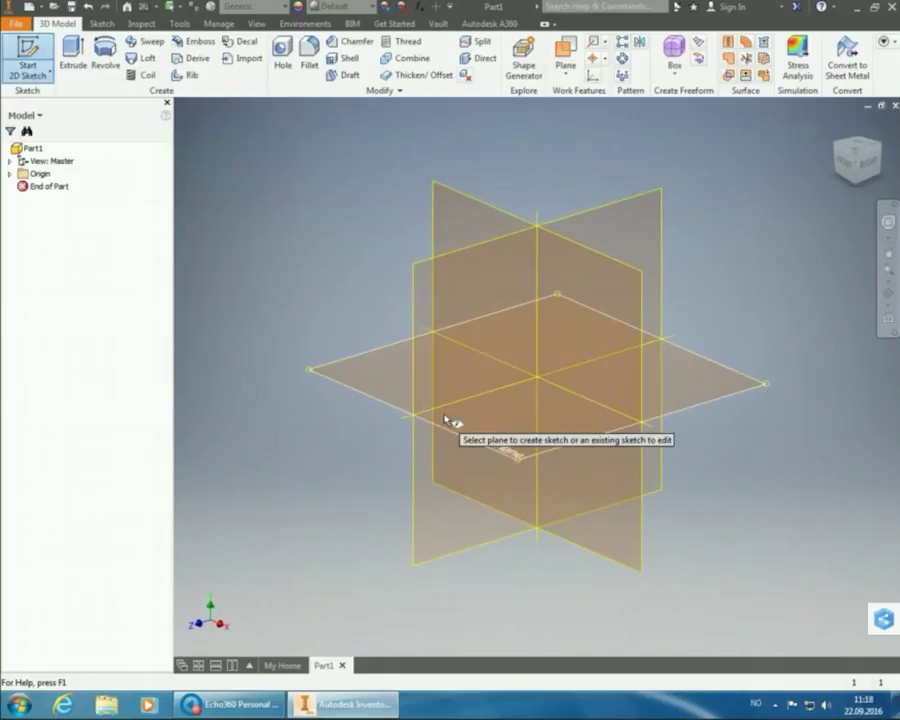
mouse_move(499, 444)
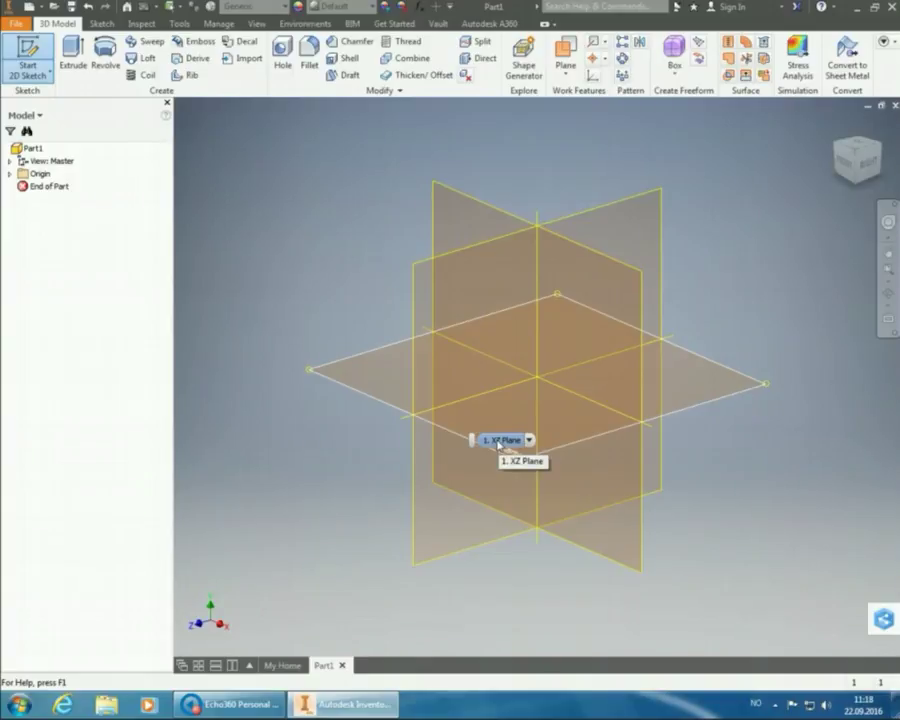
left_click(503, 441)
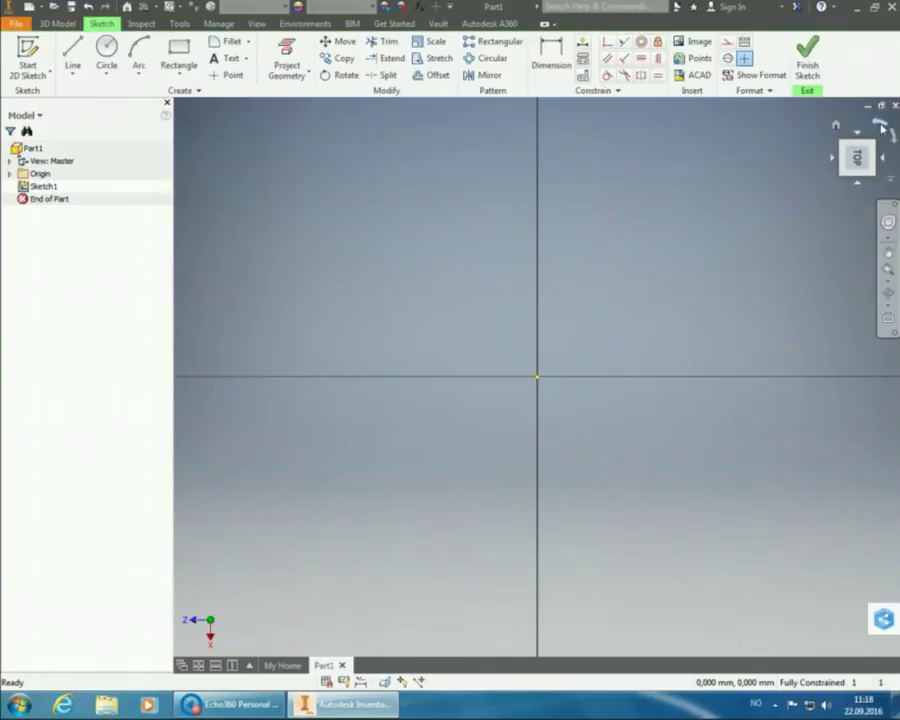
- Rotate the view 90° so X points right, and pick the Line tool
left_click(880, 124)
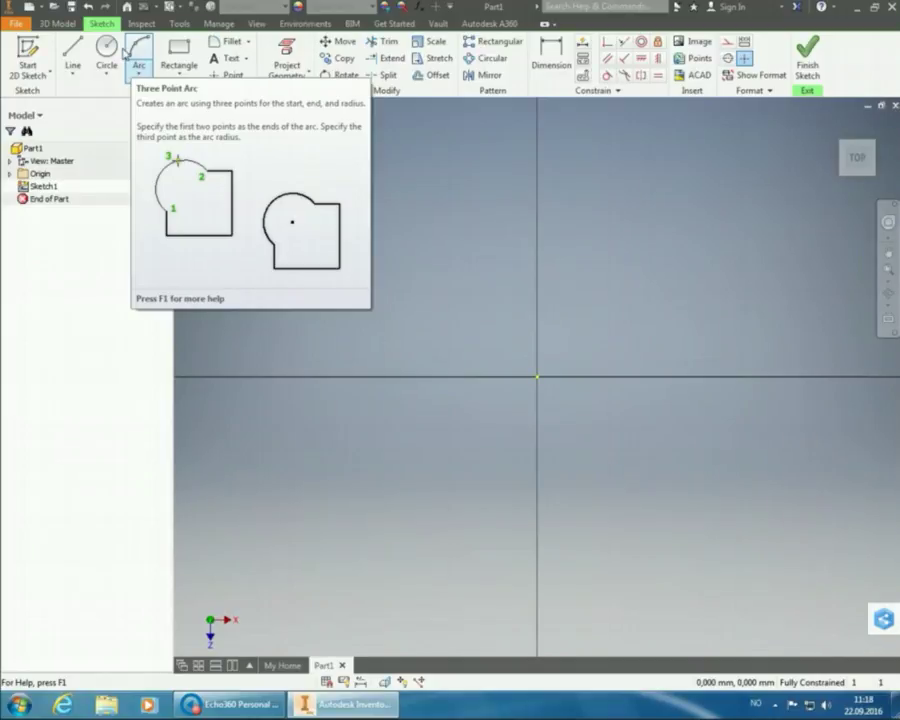
left_click(72, 56)
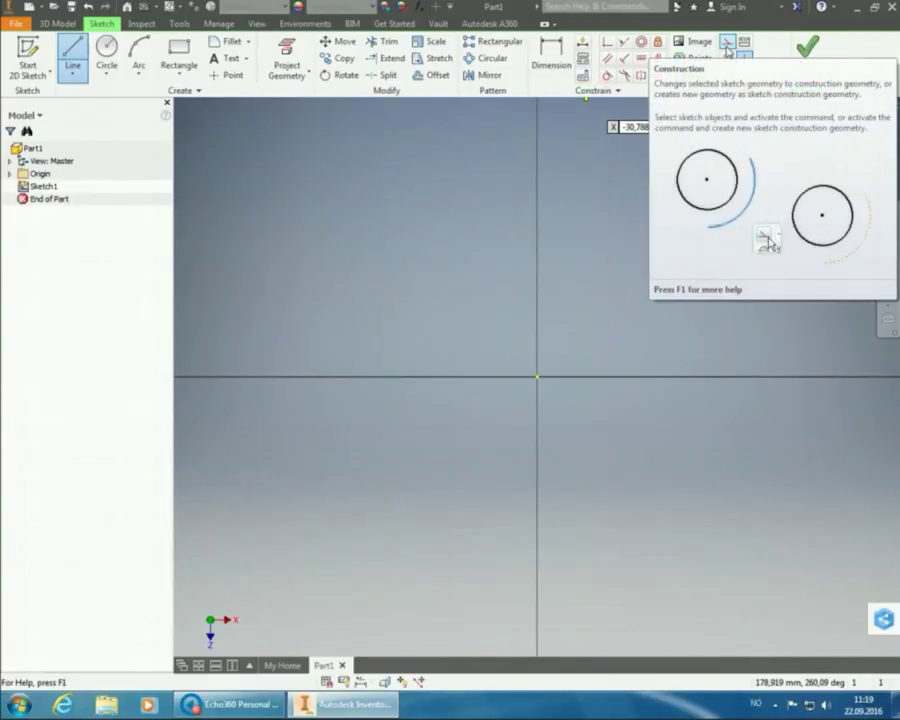
- Draw a horizontal construction line about 278.877 mm long along the X axis through the origin
left_click(728, 48)
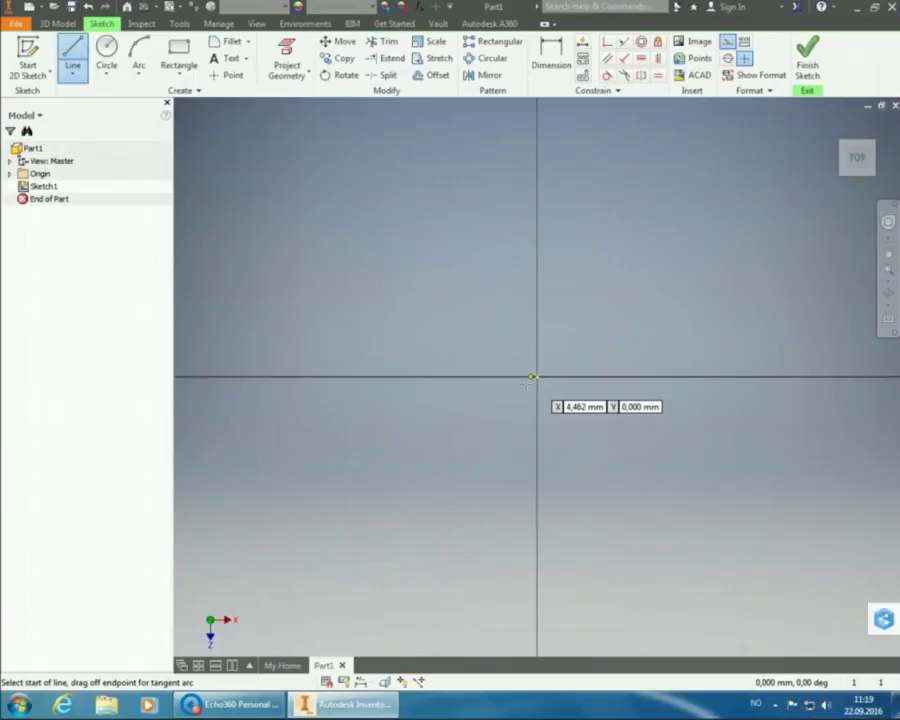
left_click(340, 377)
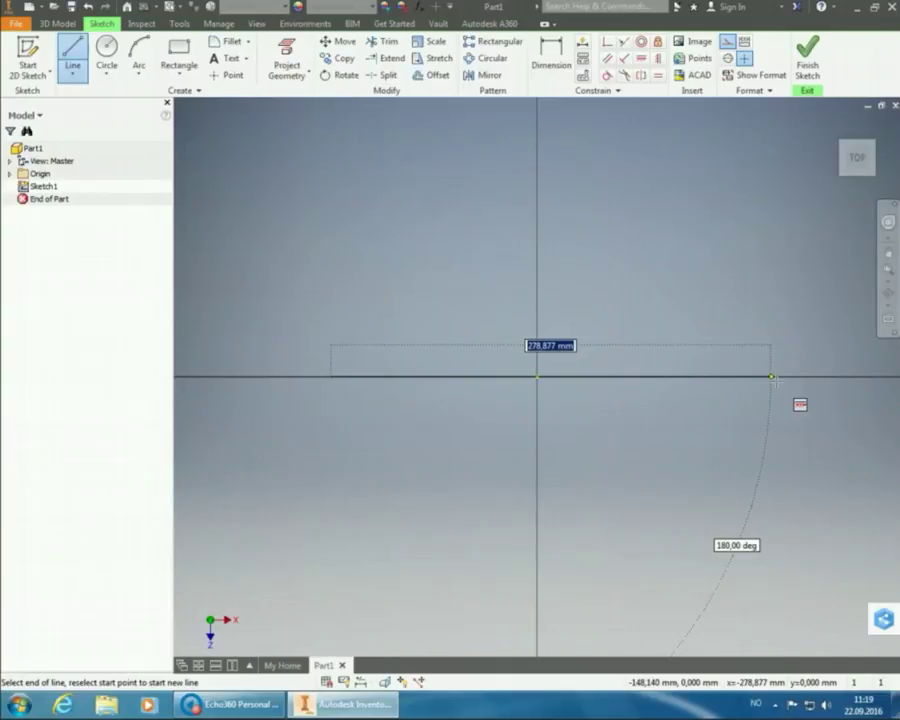
left_click(772, 378)
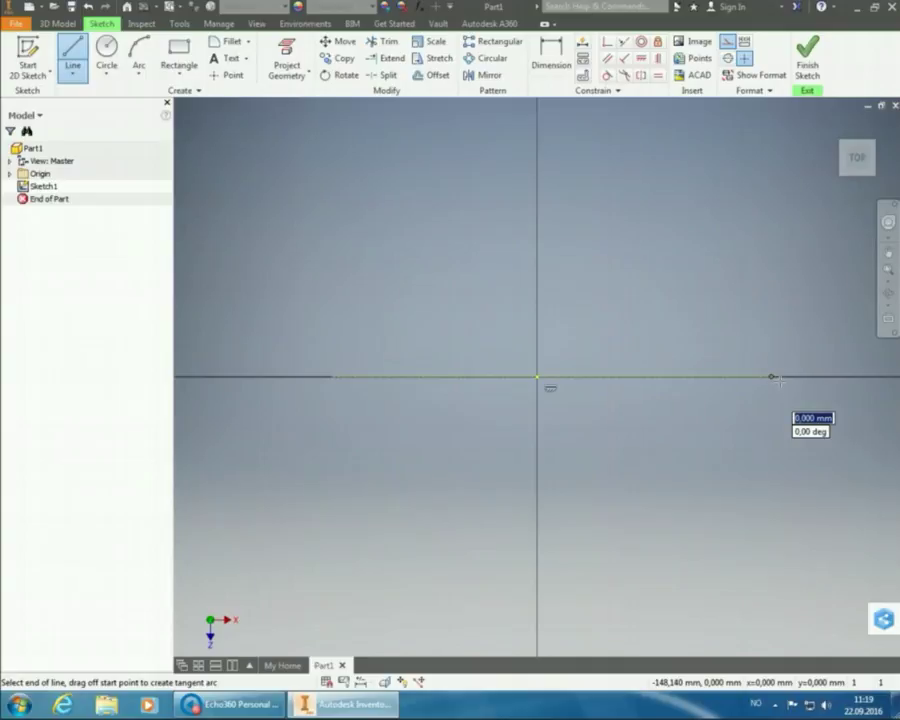
right_click(762, 327)
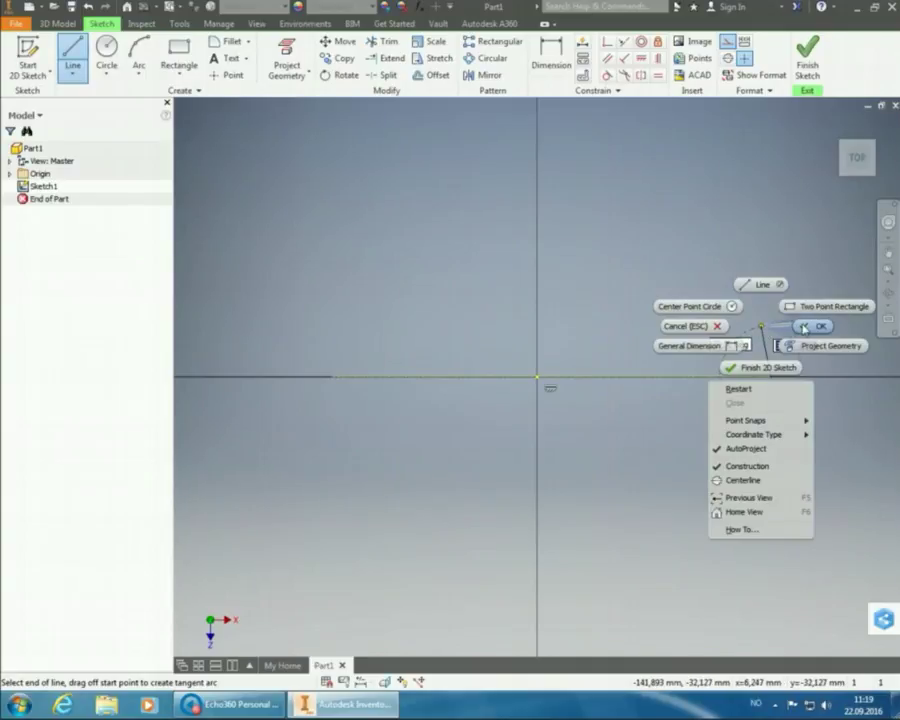
left_click(805, 327)
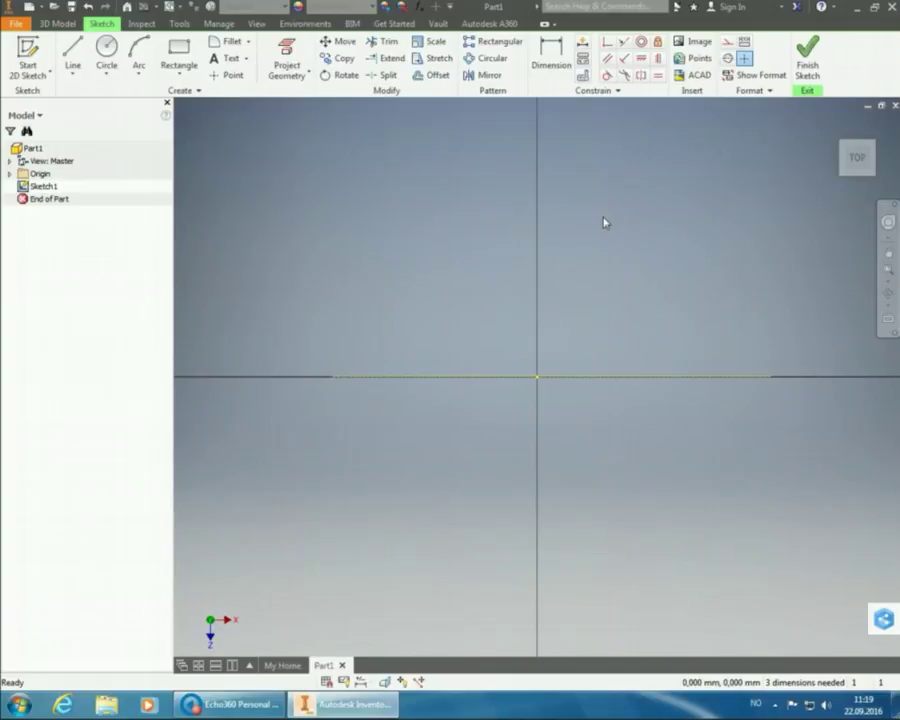
- Dimension the horizontal construction line to a length of 90 mm
left_click(556, 60)
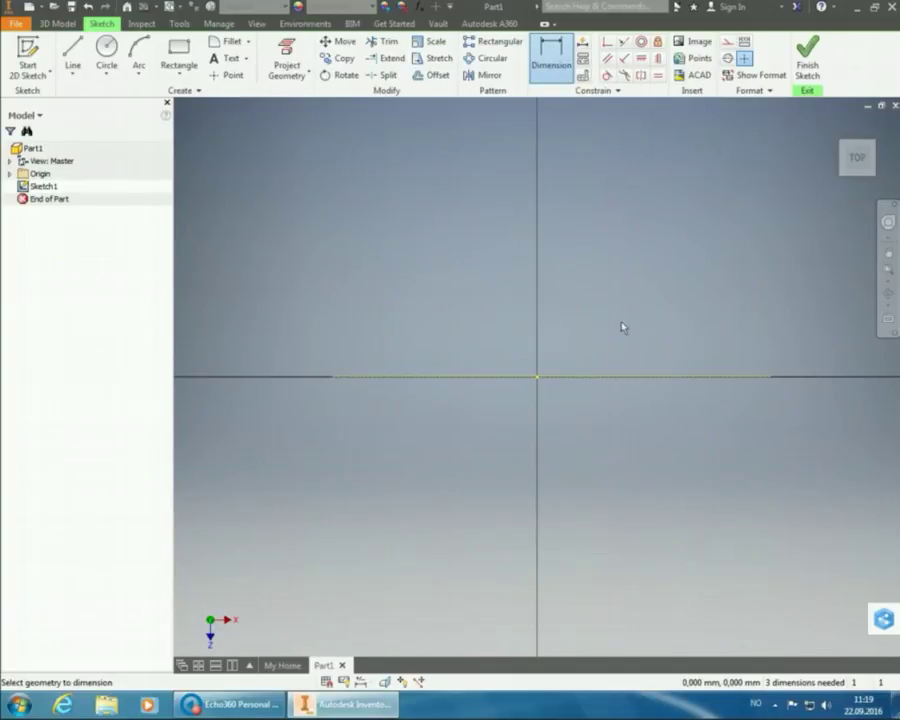
left_click(622, 381)
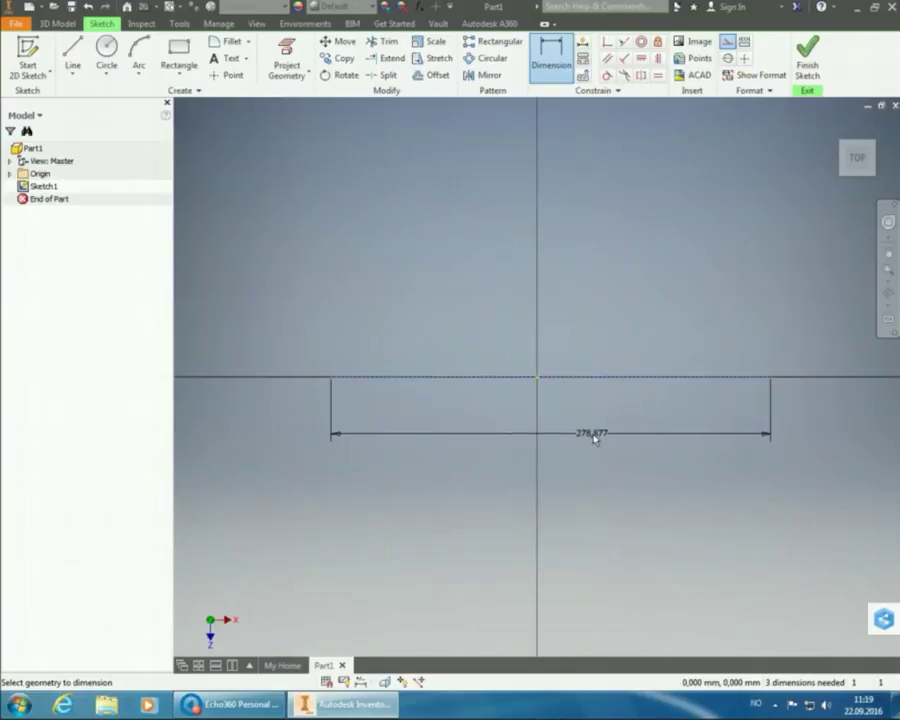
left_click(600, 440)
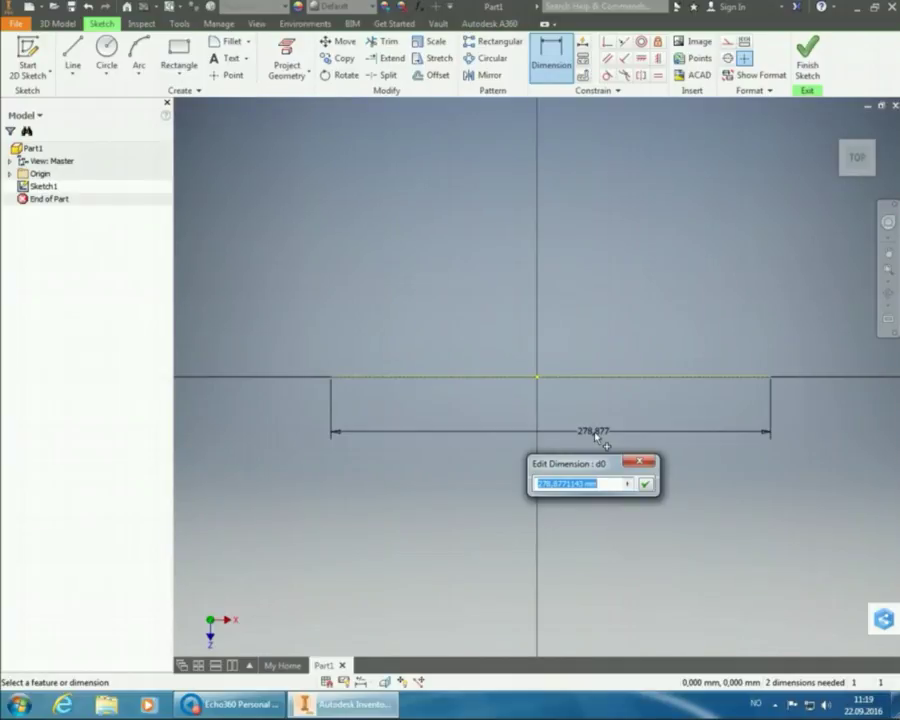
type("2")
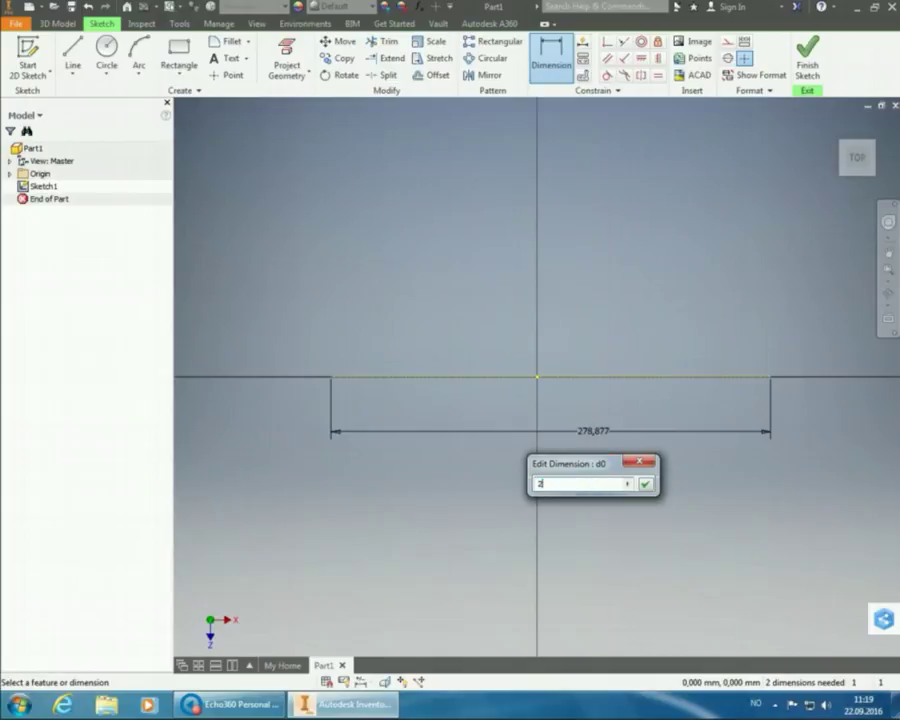
type("*90")
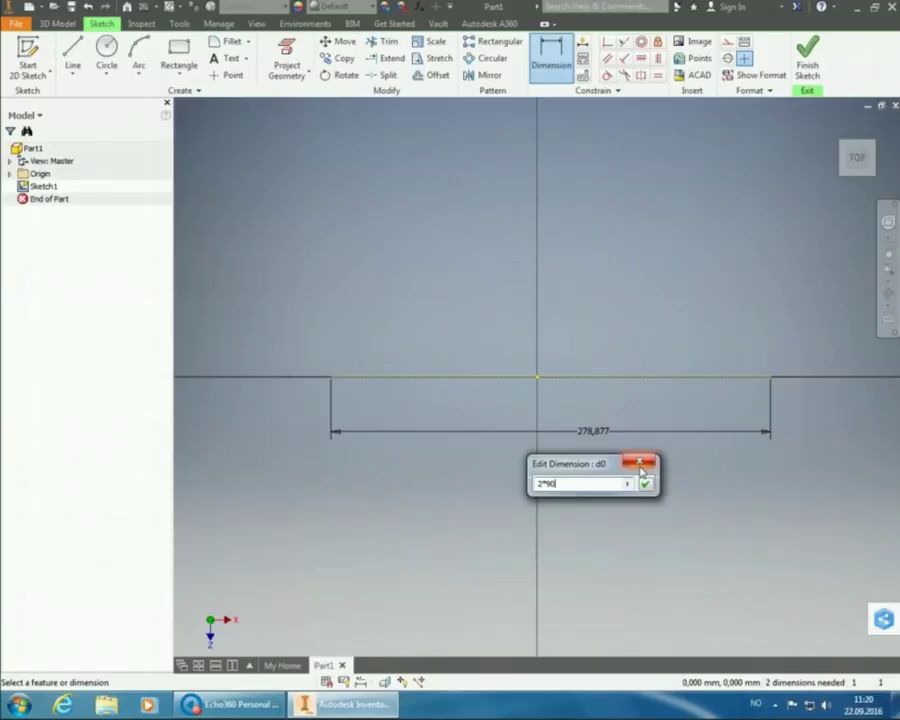
key("BackSpace")
key("BackSpace")
key("BackSpace")
key("BackSpace")
type("90")
key("Return")
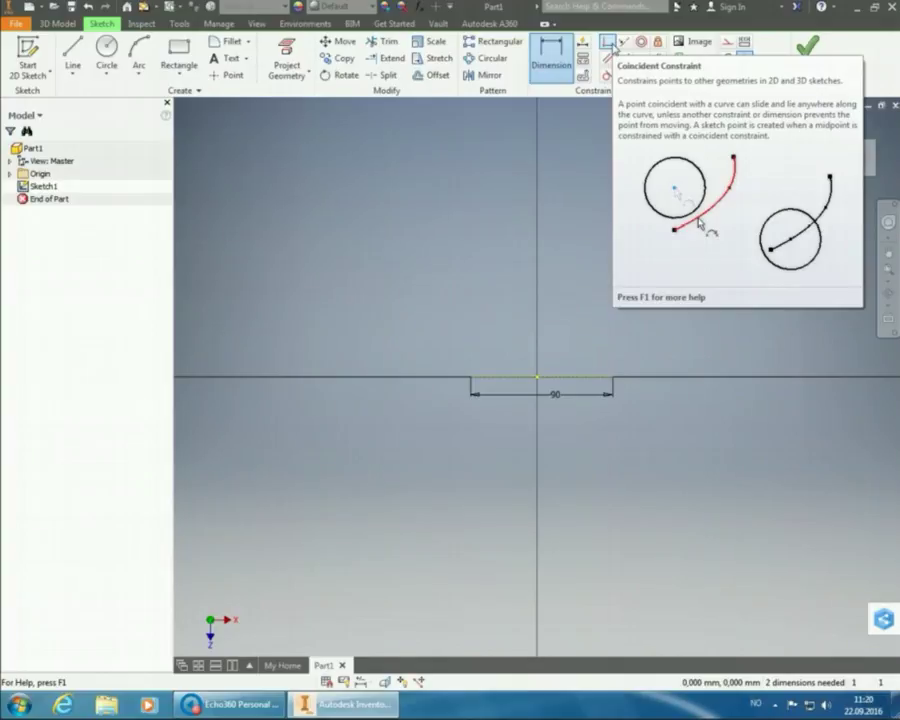
- Make the 90 line's left endpoint coincident with the sketch origin
left_click(607, 43)
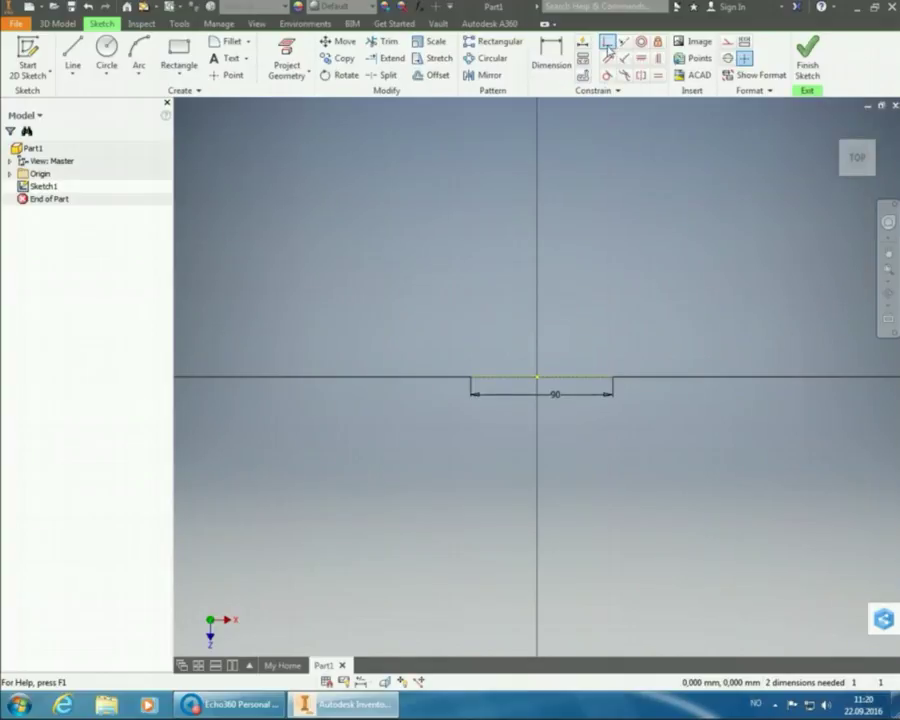
left_click(473, 379)
left_click(537, 379)
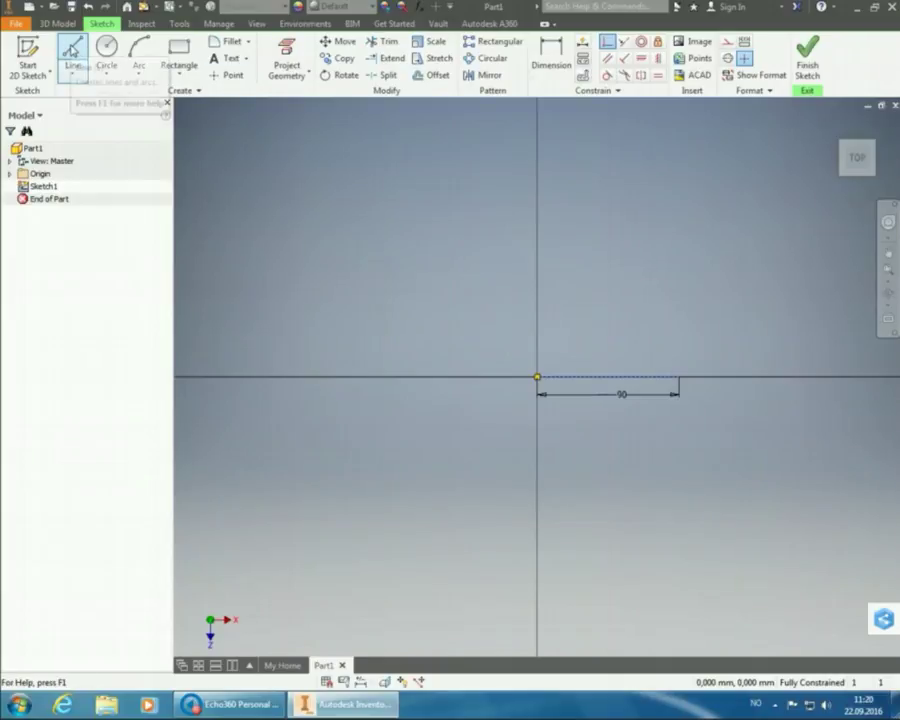
- Draw a 40 mm vertical construction line up from the origin and fit the sketch in view
left_click(71, 49)
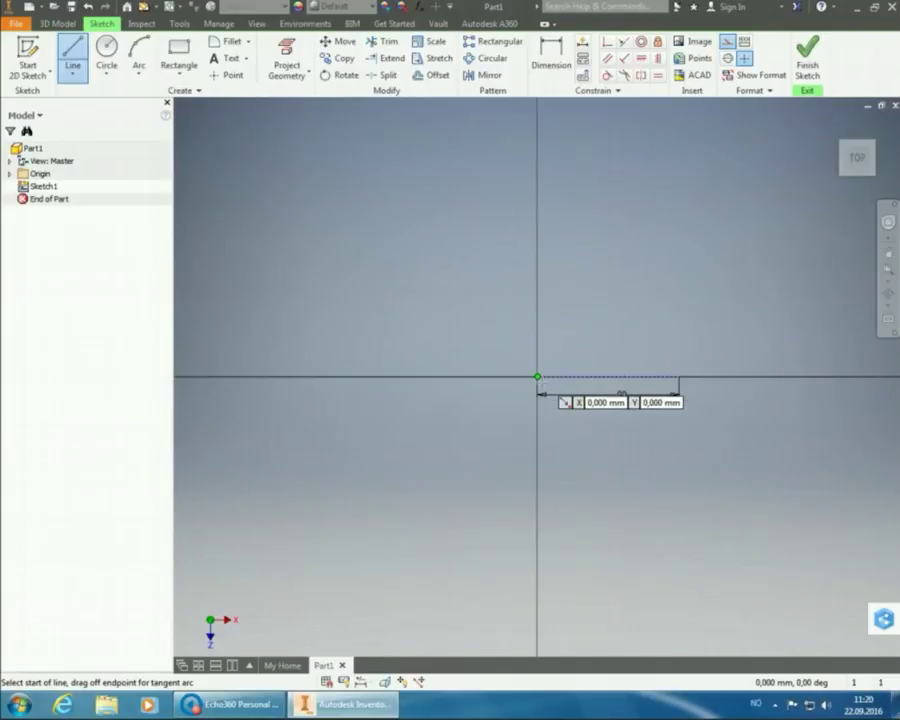
left_click(537, 377)
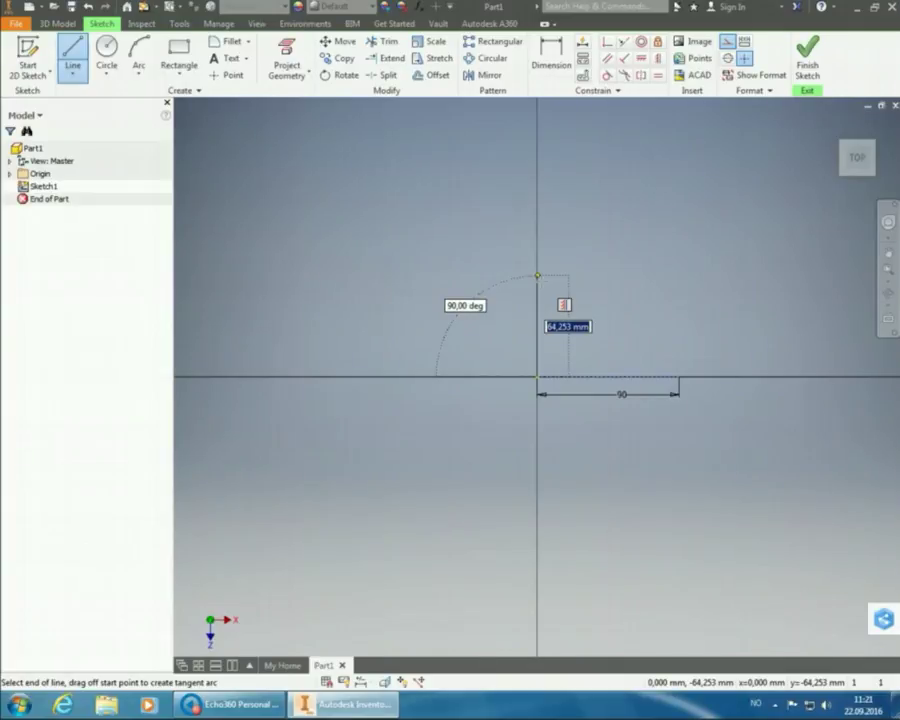
type("40")
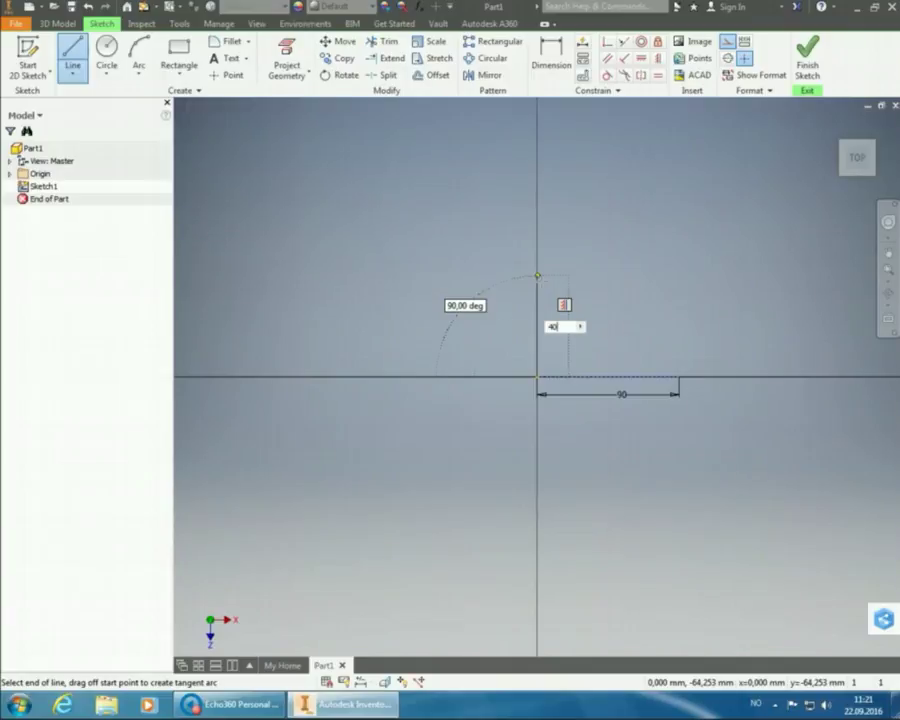
key("Return")
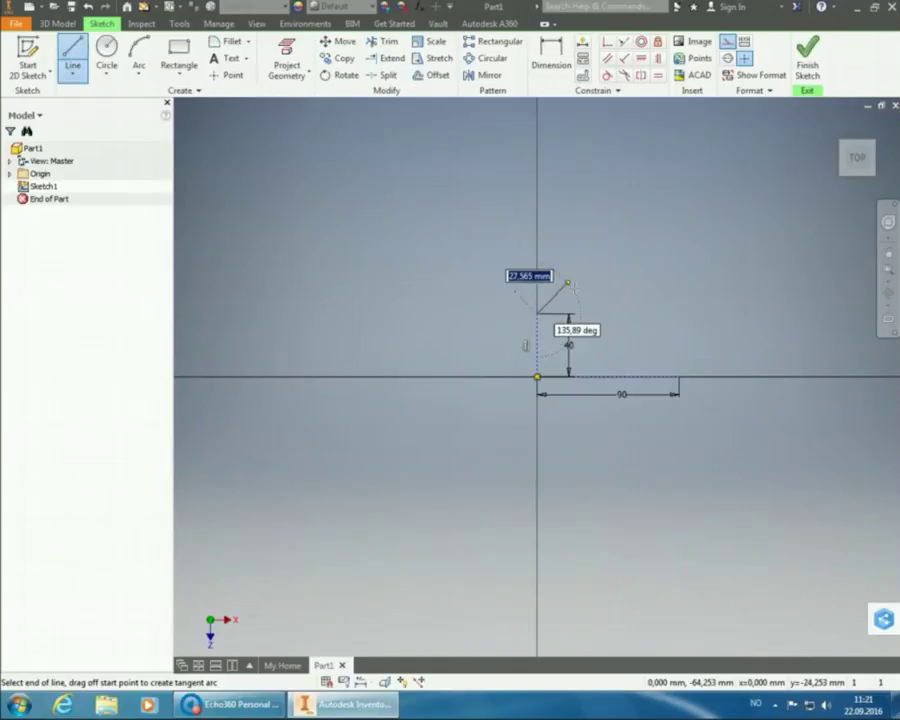
right_click(560, 270)
left_click(615, 272)
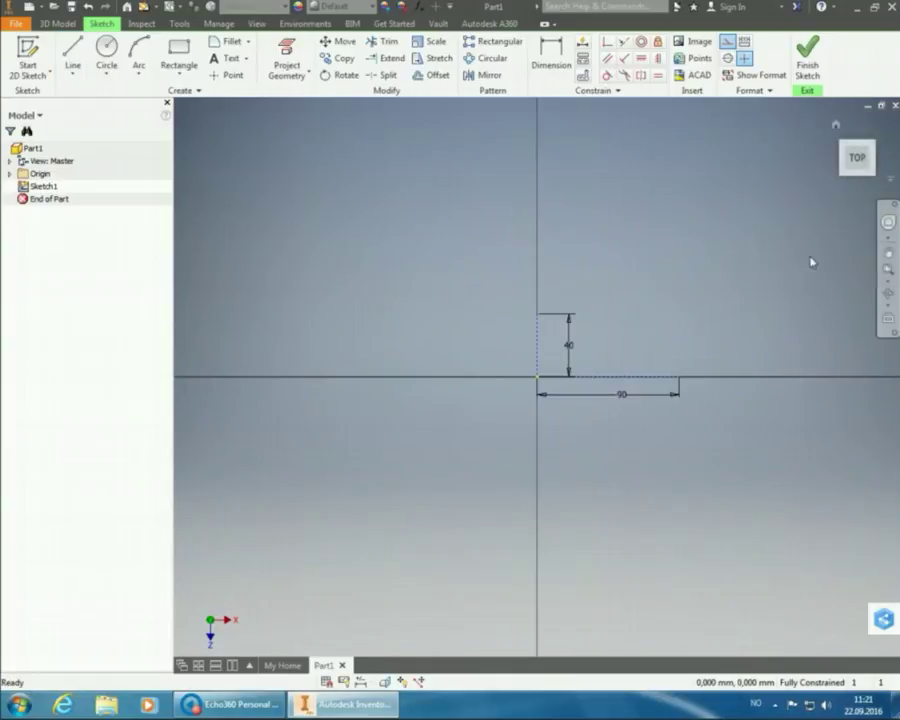
left_click(887, 270)
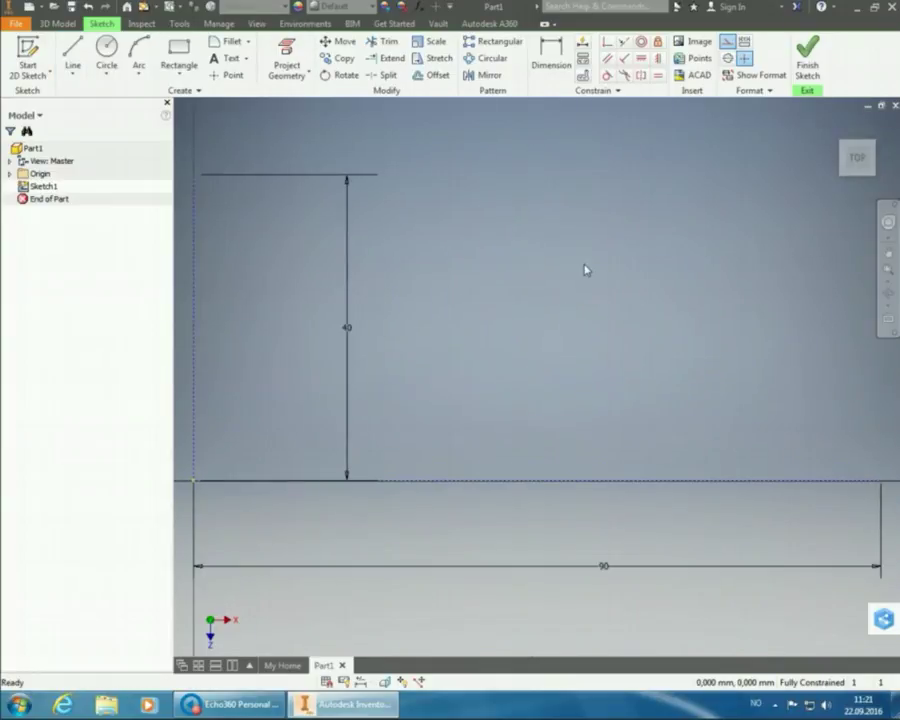
scroll(516, 347, "up", 3)
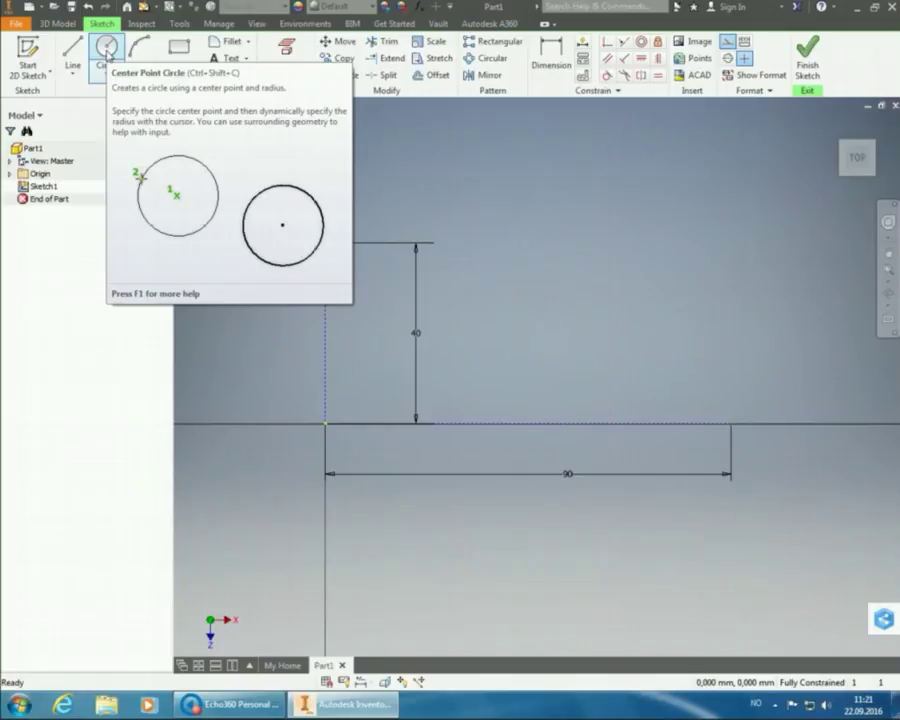
- Draw an 80 mm diameter circle centred on the sketch origin
left_click(107, 52)
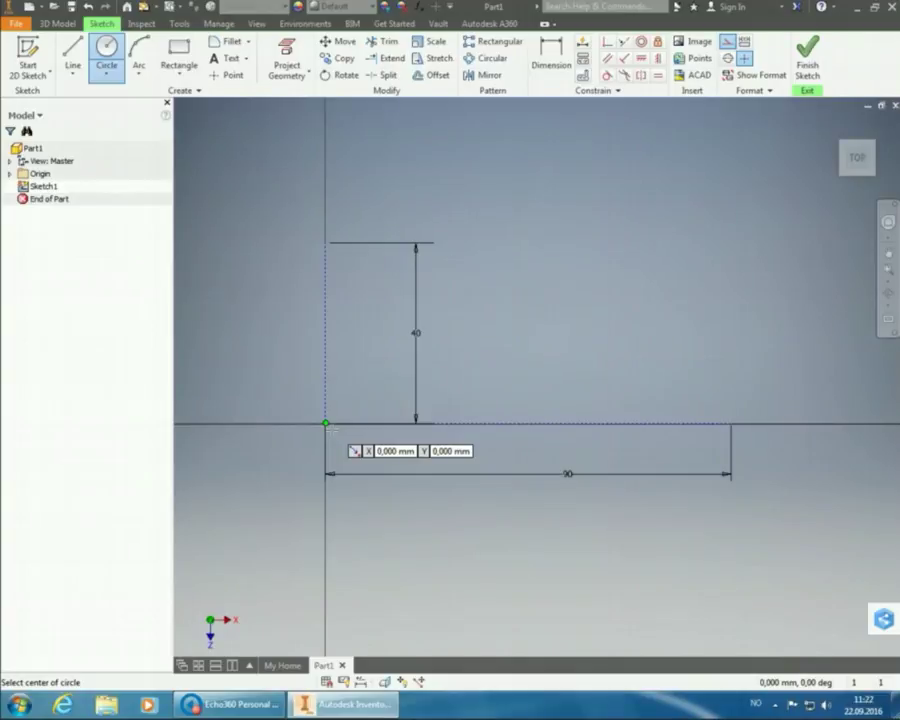
left_click(326, 424)
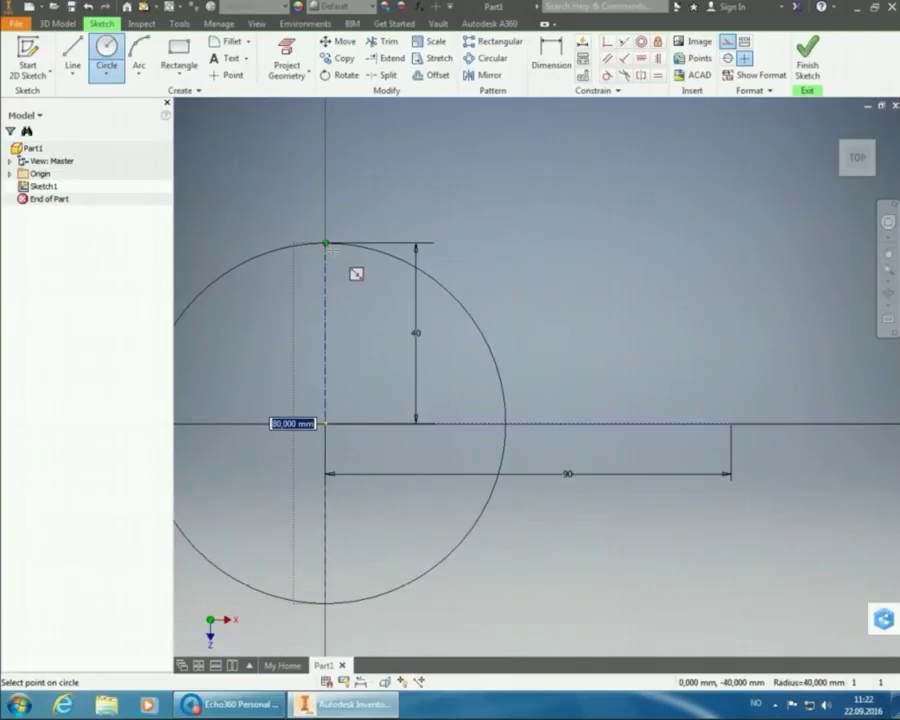
left_click(326, 243)
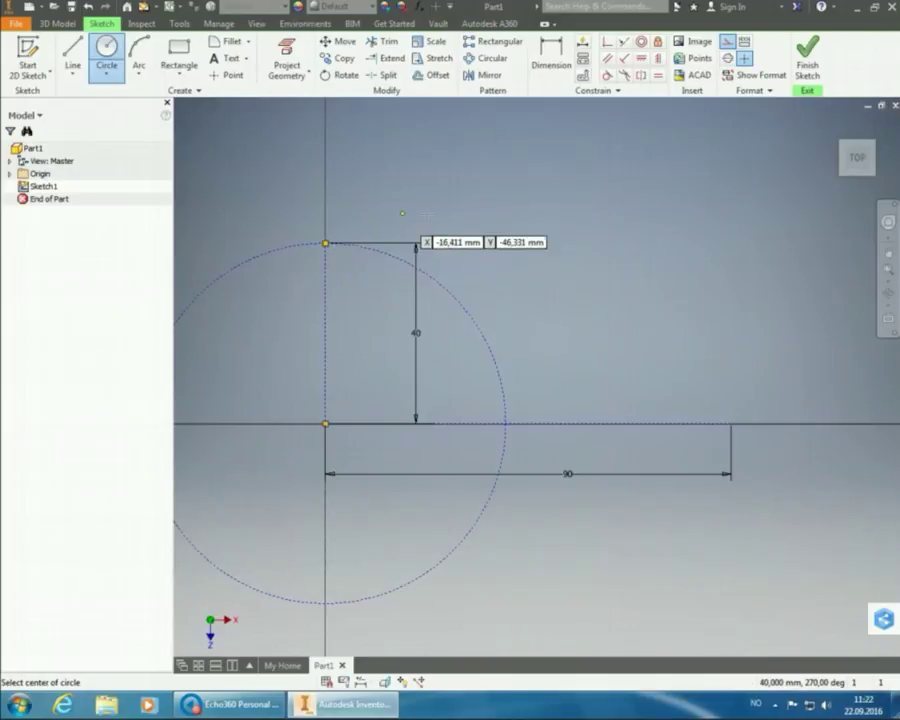
right_click(596, 162)
left_click(632, 165)
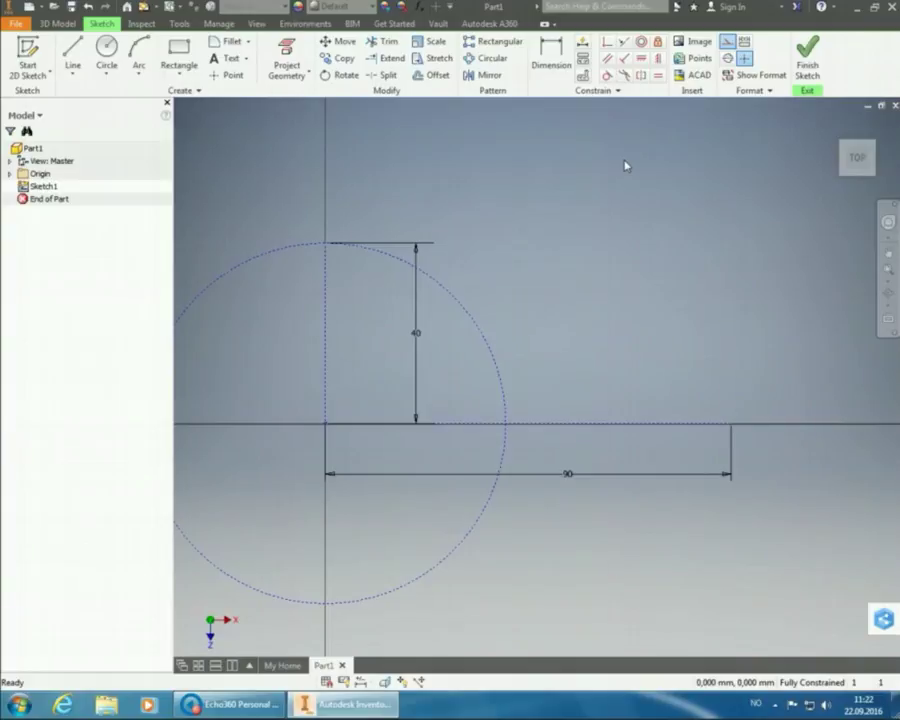
- Convert the dashed circle to normal geometry and turn off Construction style
left_click(466, 307)
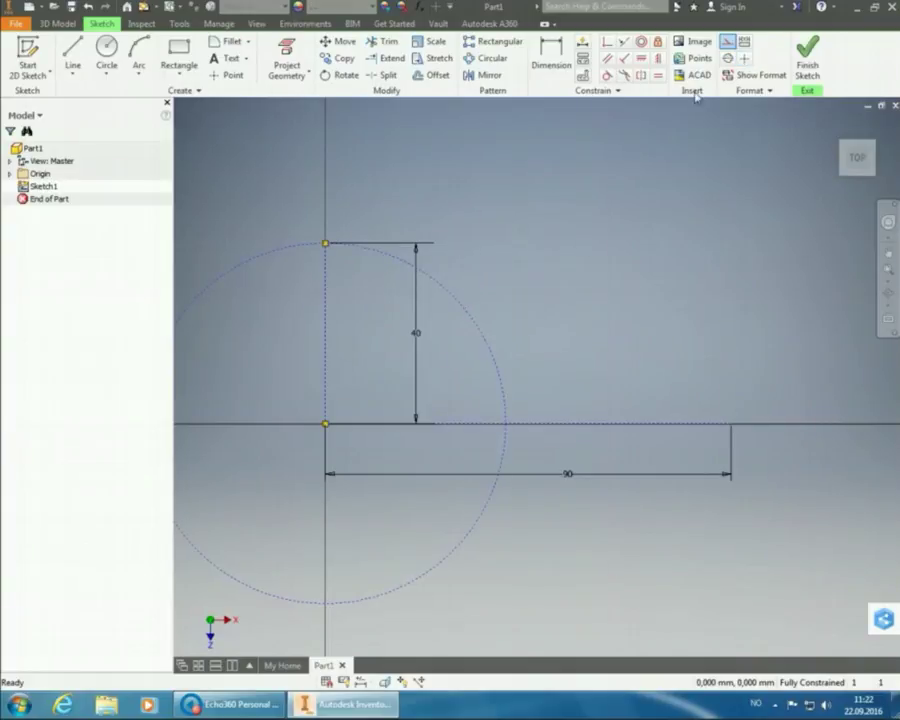
left_click(481, 332)
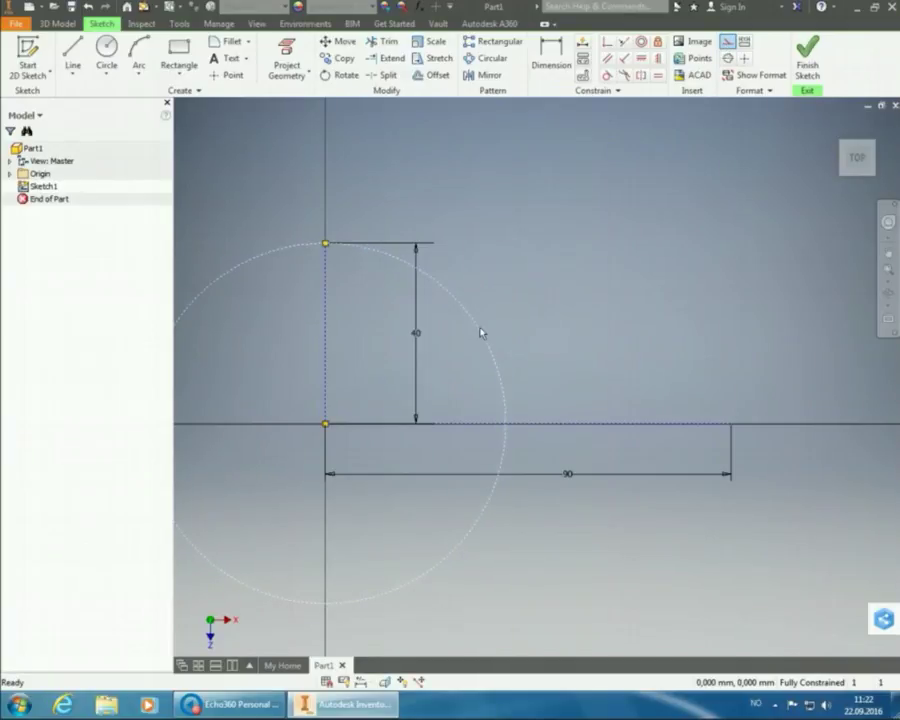
left_click(728, 42)
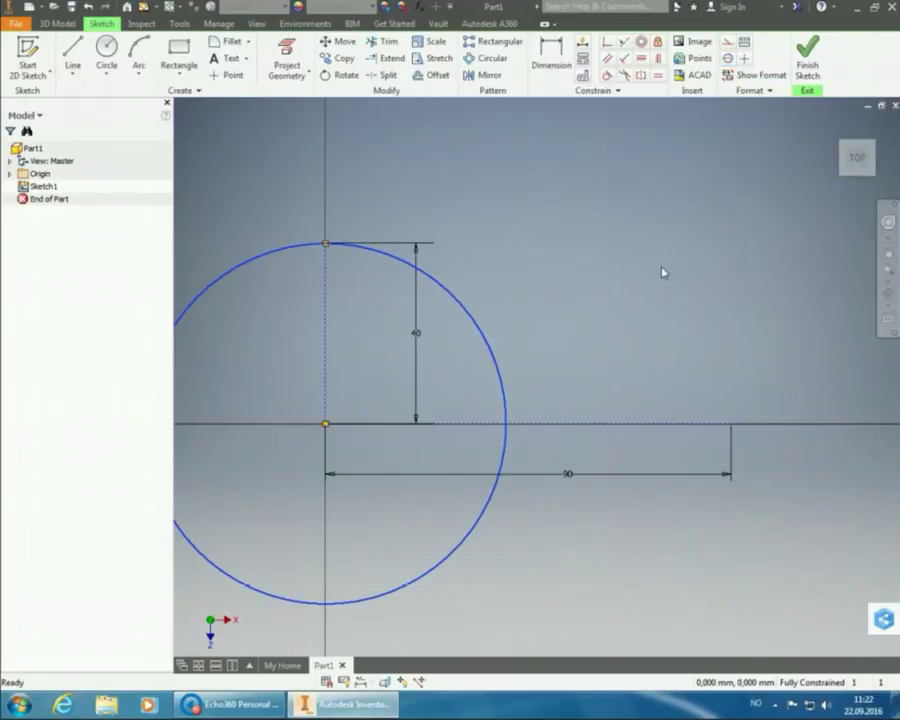
left_click(694, 180)
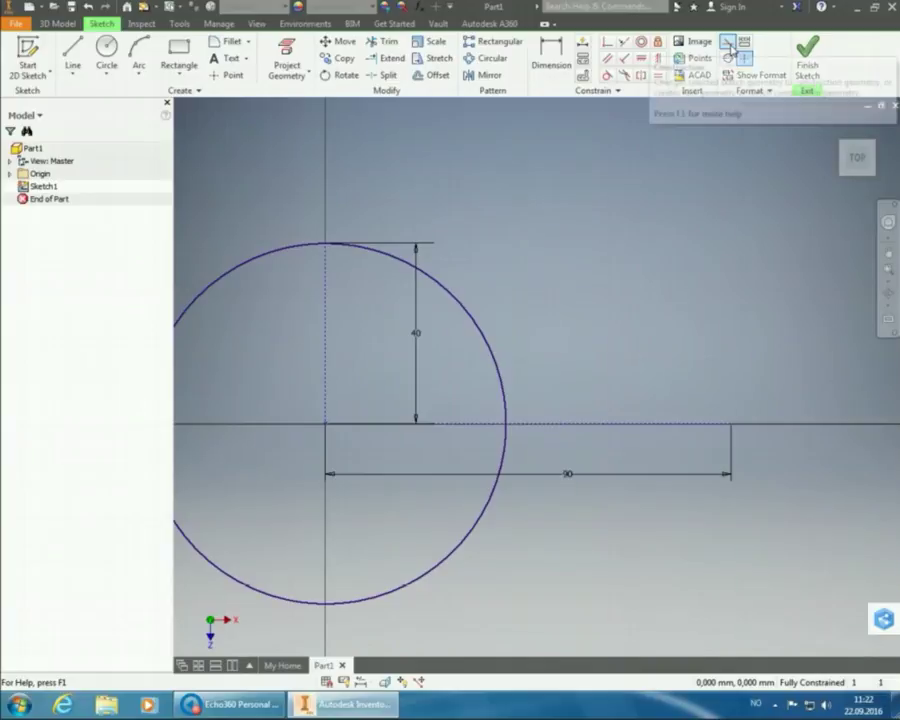
left_click(731, 47)
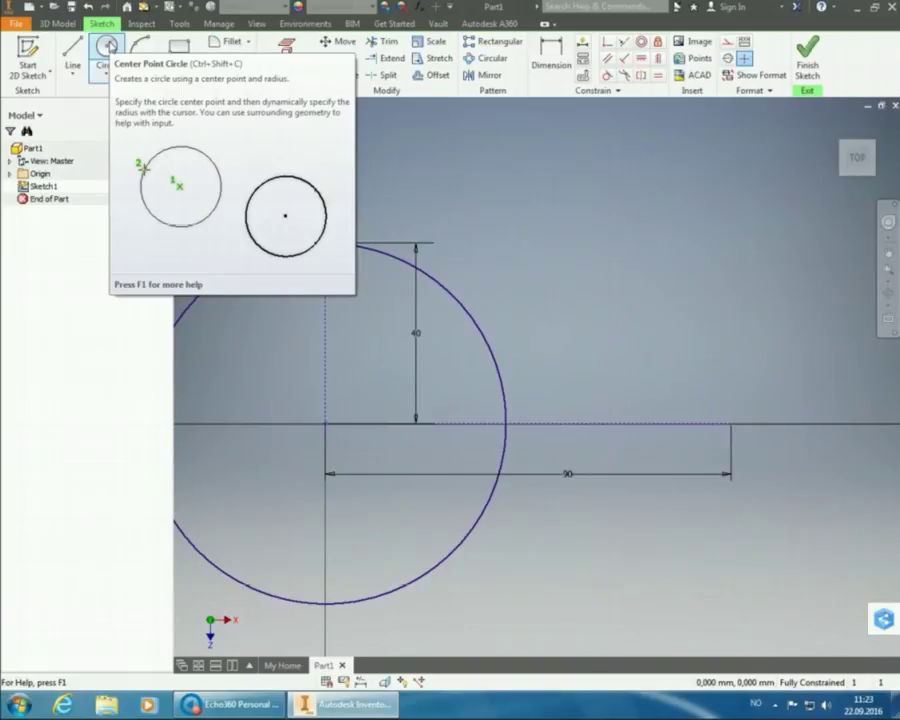
- Draw a 40 mm diameter circle (2*20) centred at the 90 line's right end
left_click(108, 46)
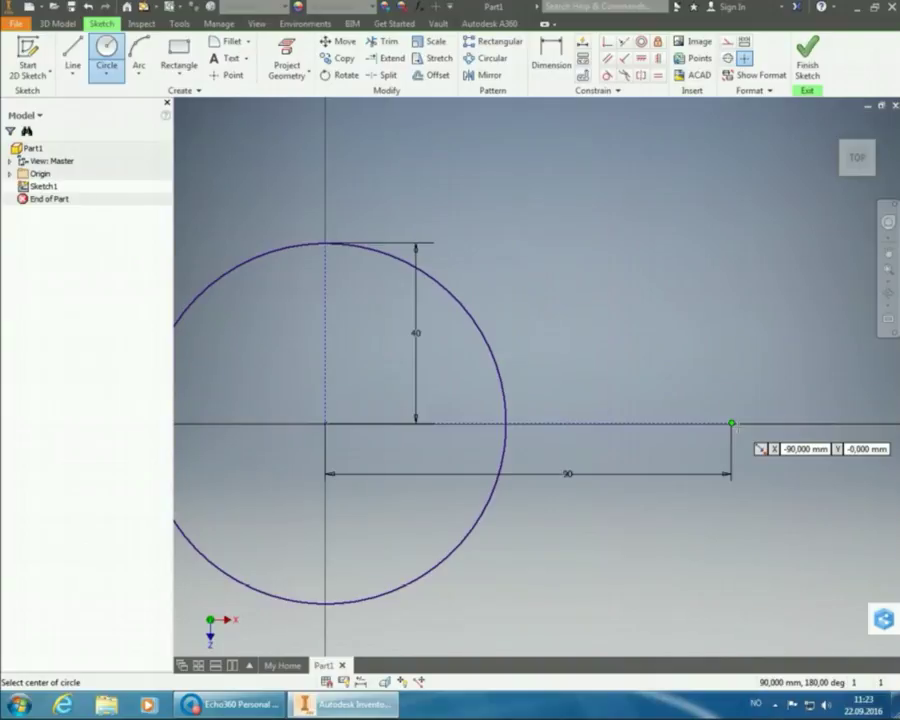
left_click(731, 423)
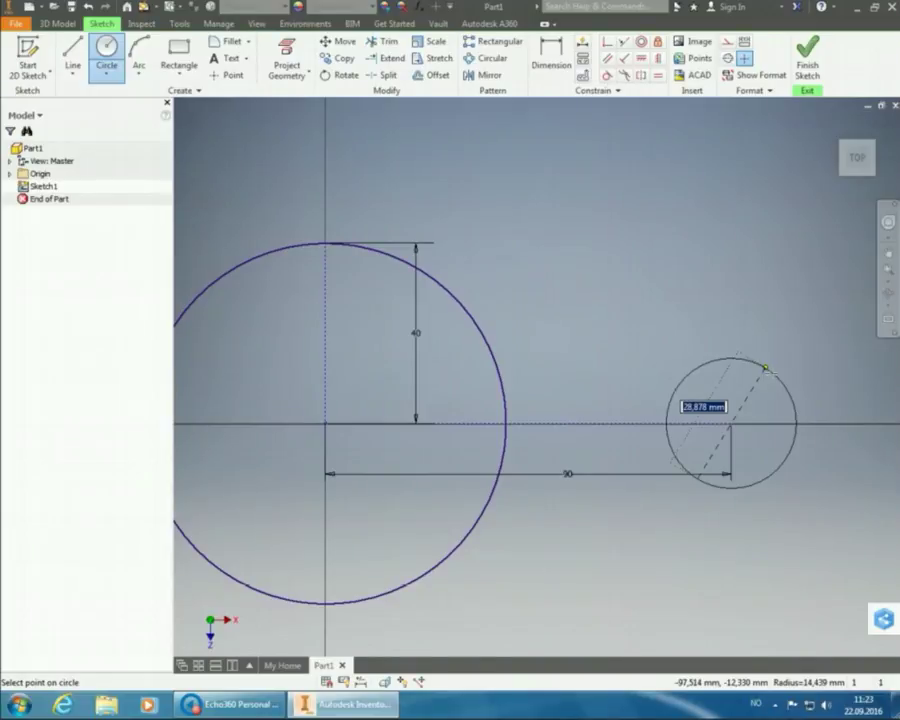
type("2")
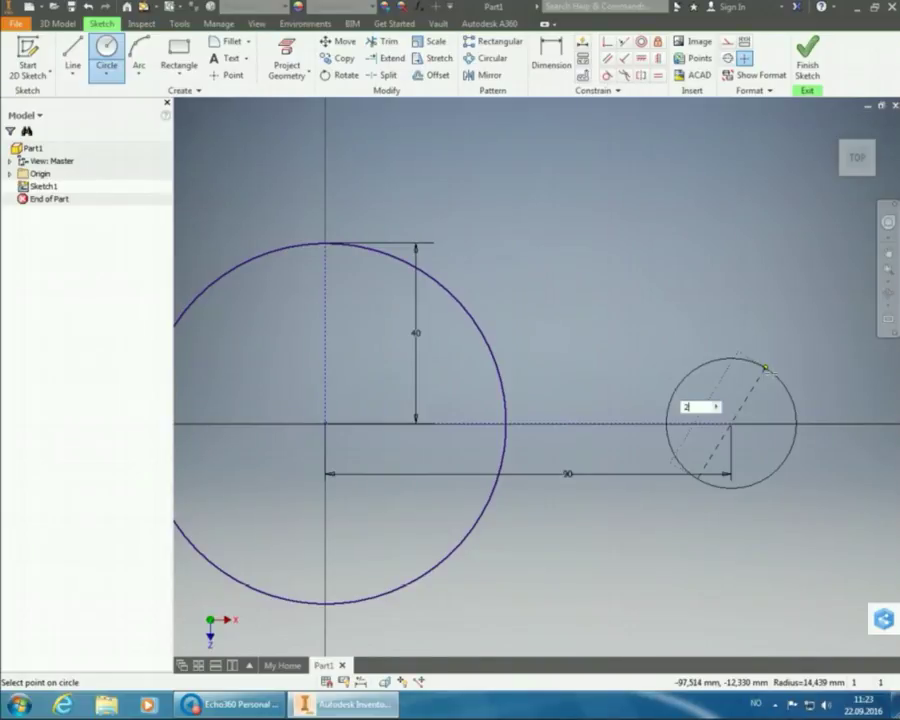
type("*20")
key("Return")
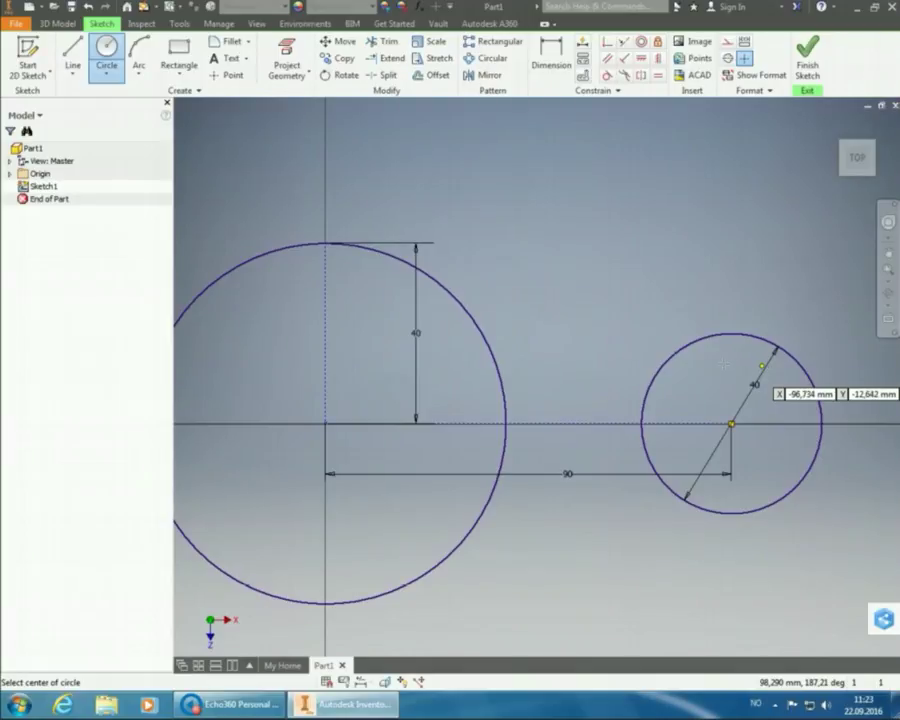
right_click(541, 191)
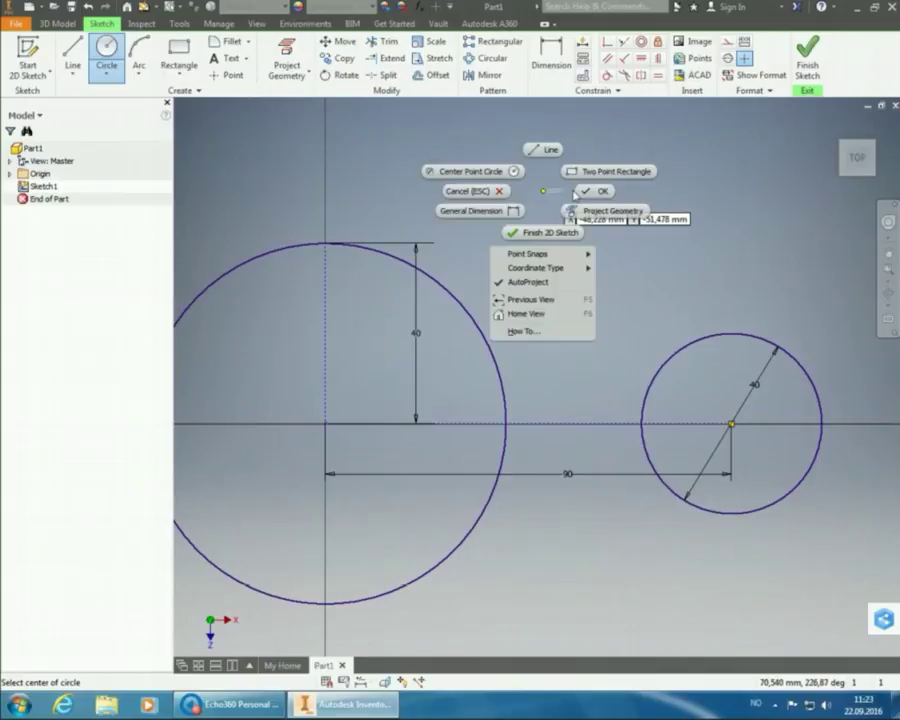
left_click(587, 192)
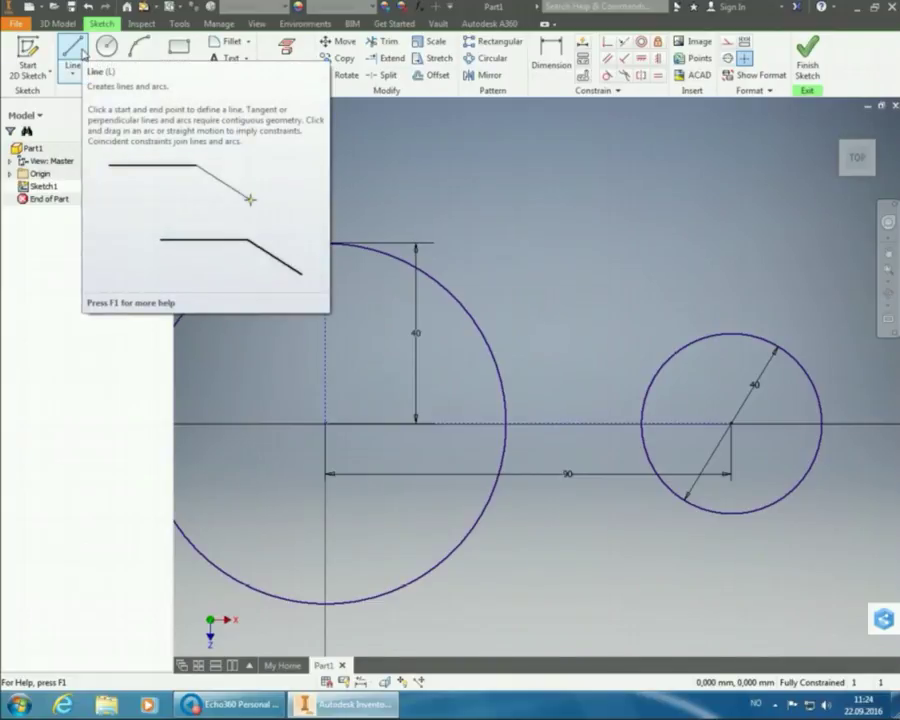
- Draw a line from the large circle's upper edge to the top of the small circle
left_click(72, 52)
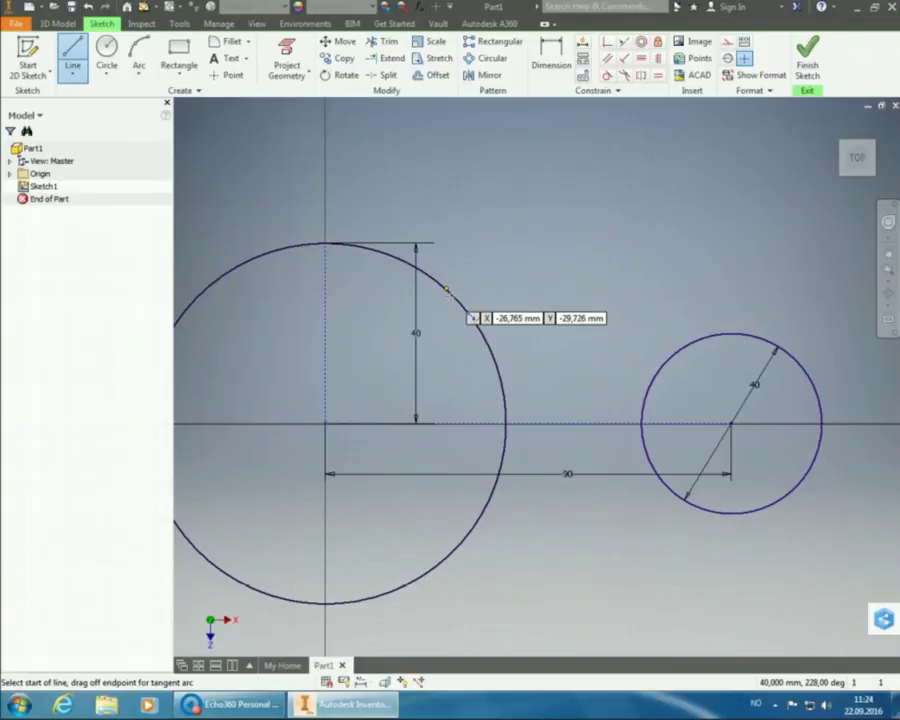
left_click(447, 291)
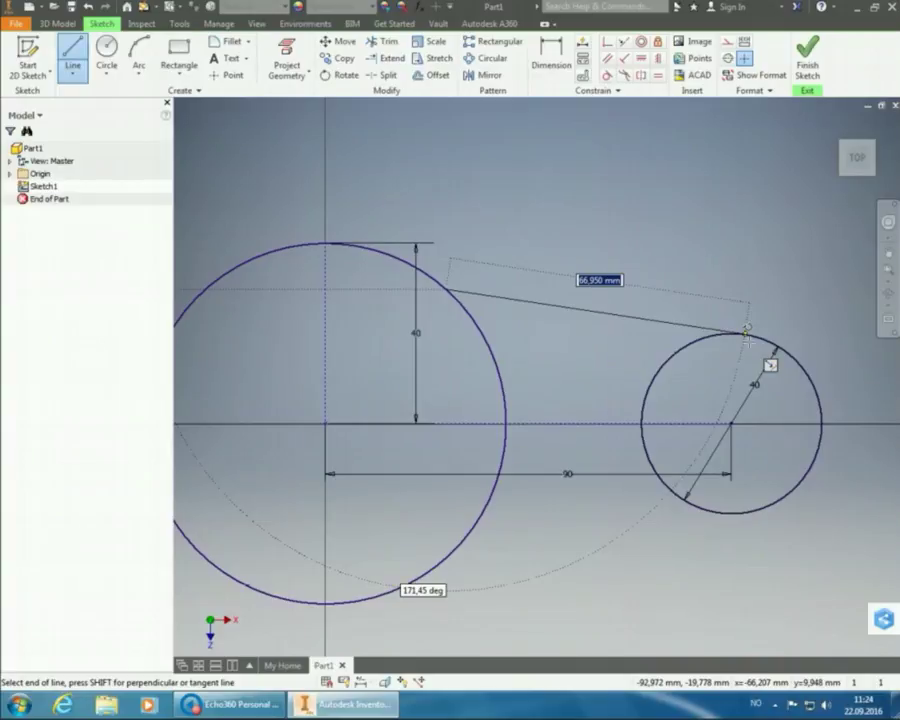
left_click(746, 335)
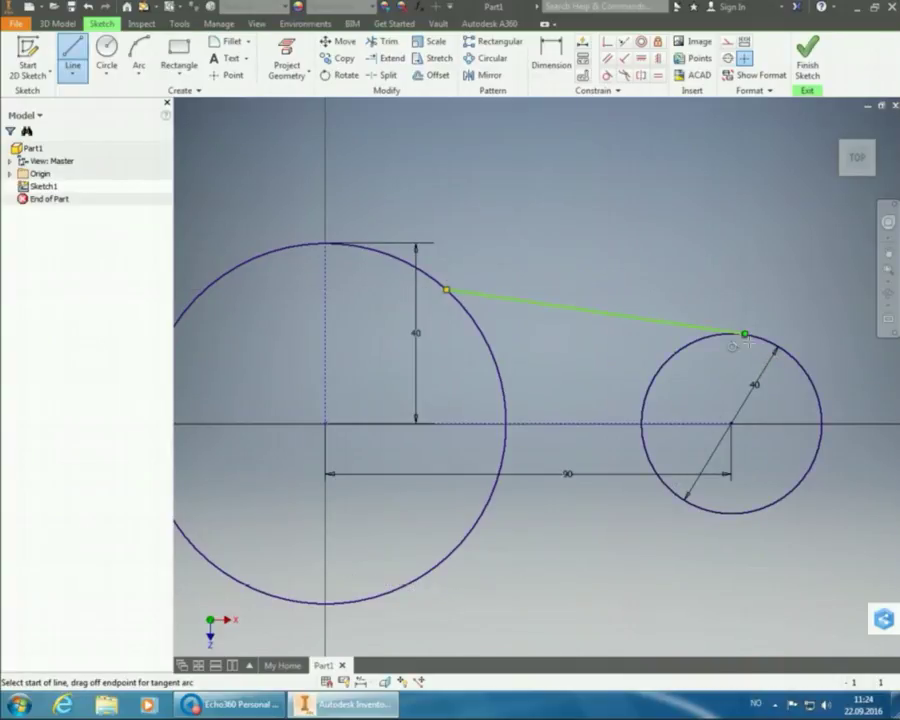
right_click(713, 231)
left_click(756, 231)
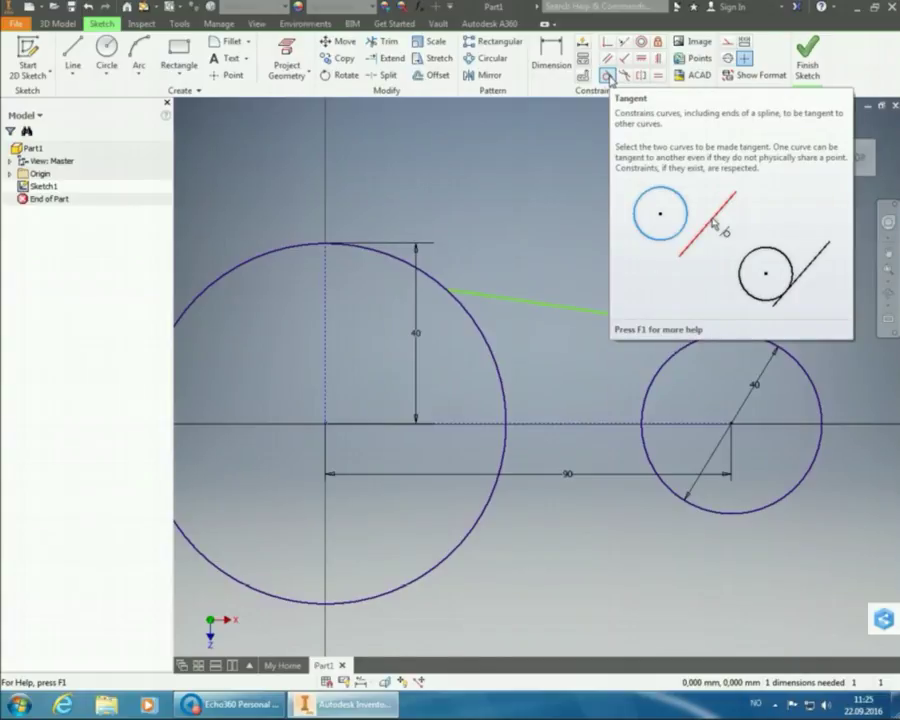
- Constrain the new line tangent to the 80 mm circle
left_click(608, 76)
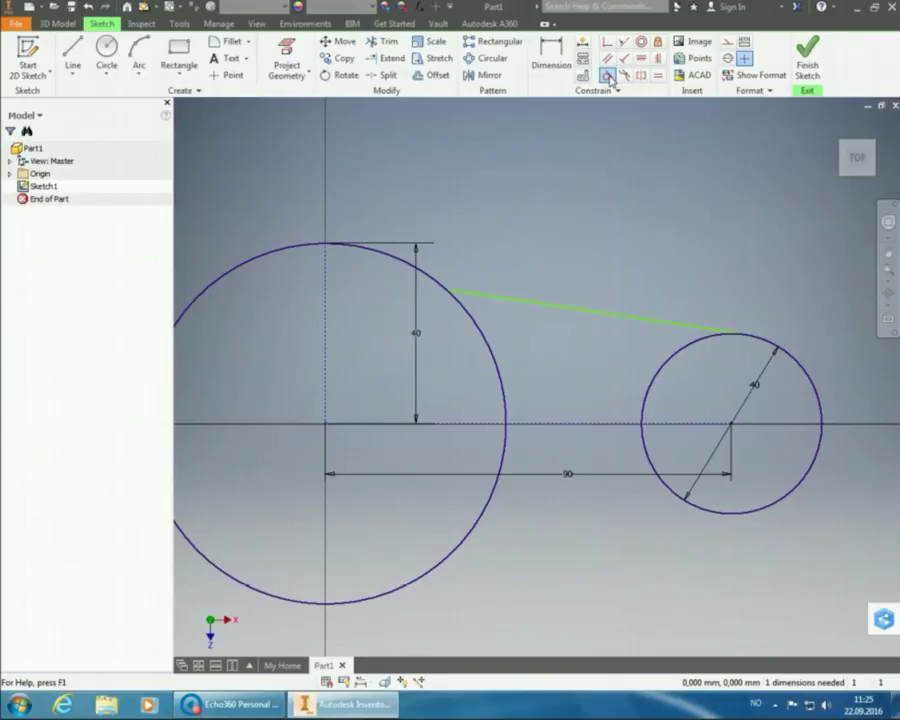
left_click(514, 300)
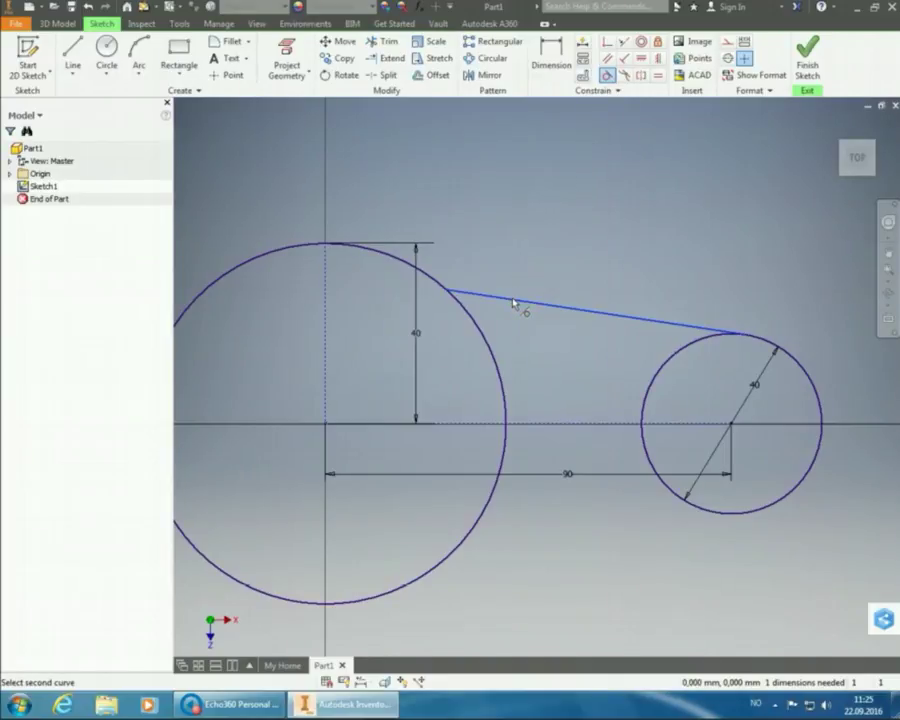
left_click(452, 290)
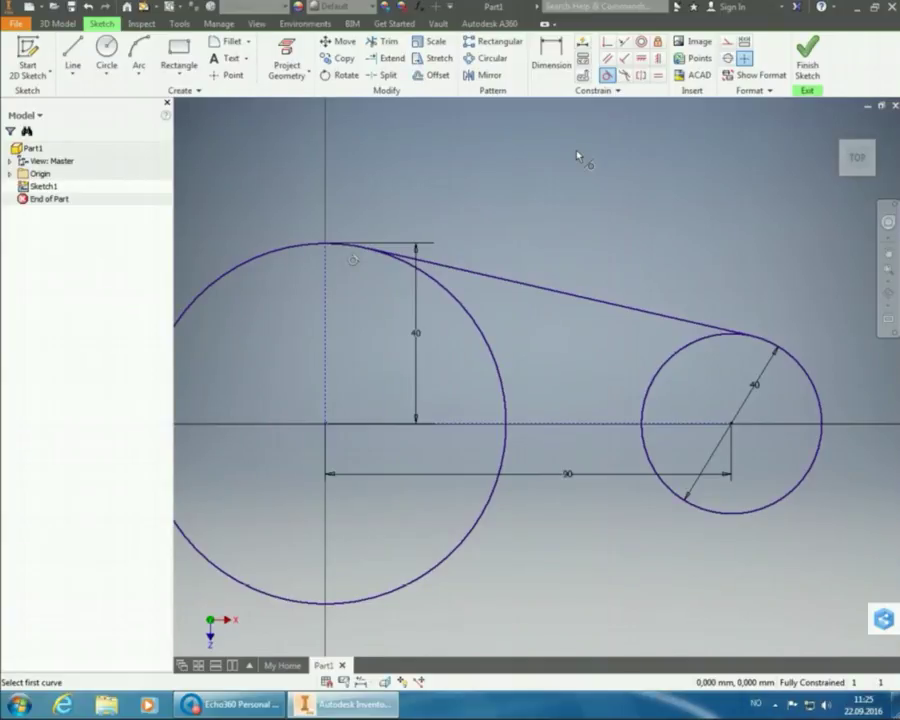
right_click(600, 190)
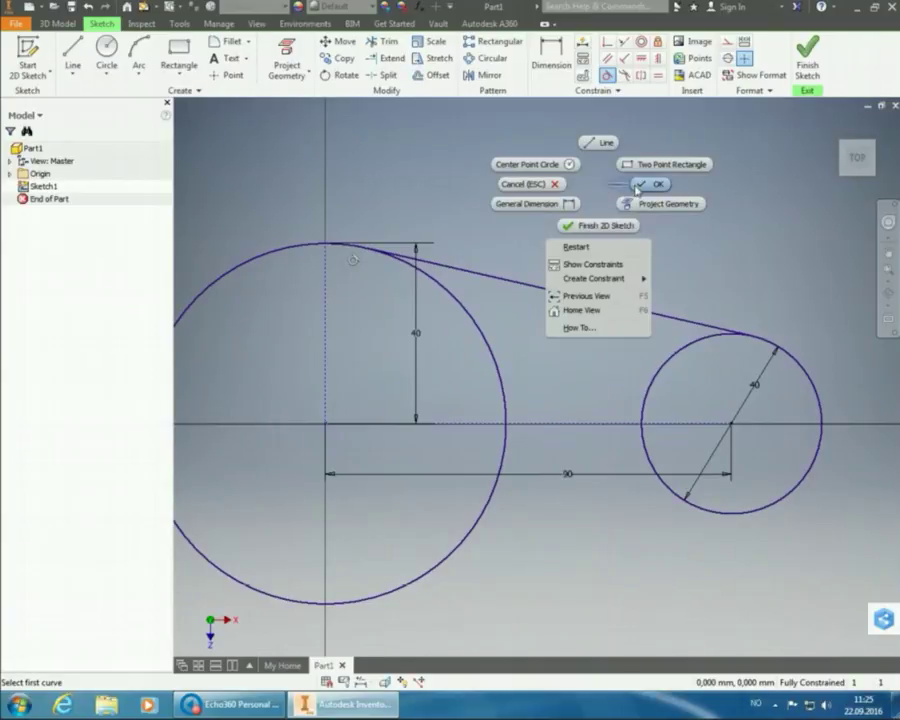
left_click(641, 187)
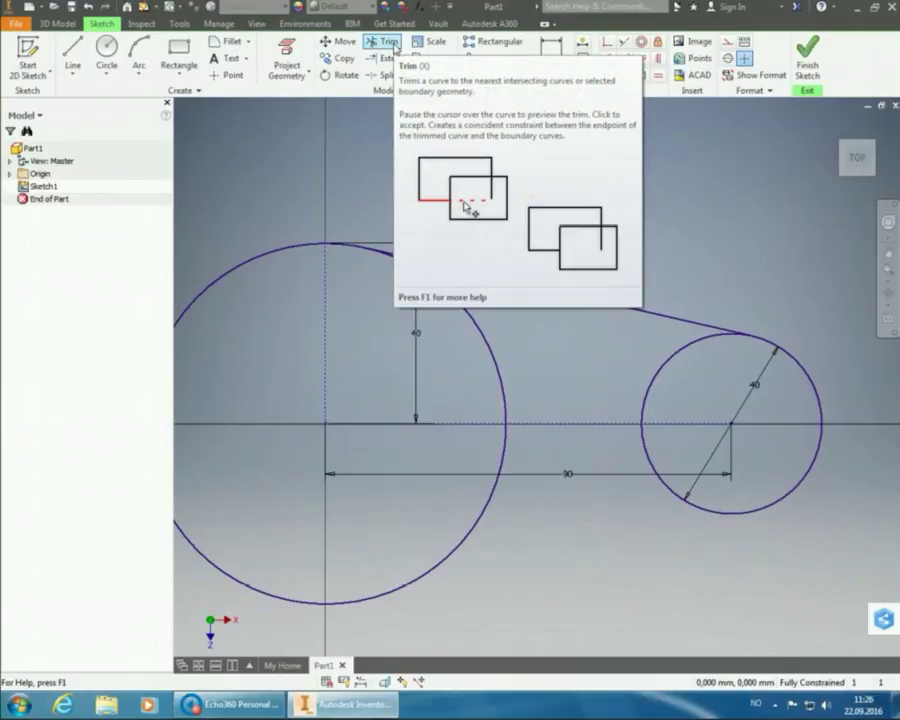
- Trim away both arcs of the 80 mm circle and the small circle's upper-left arc
left_click(395, 46)
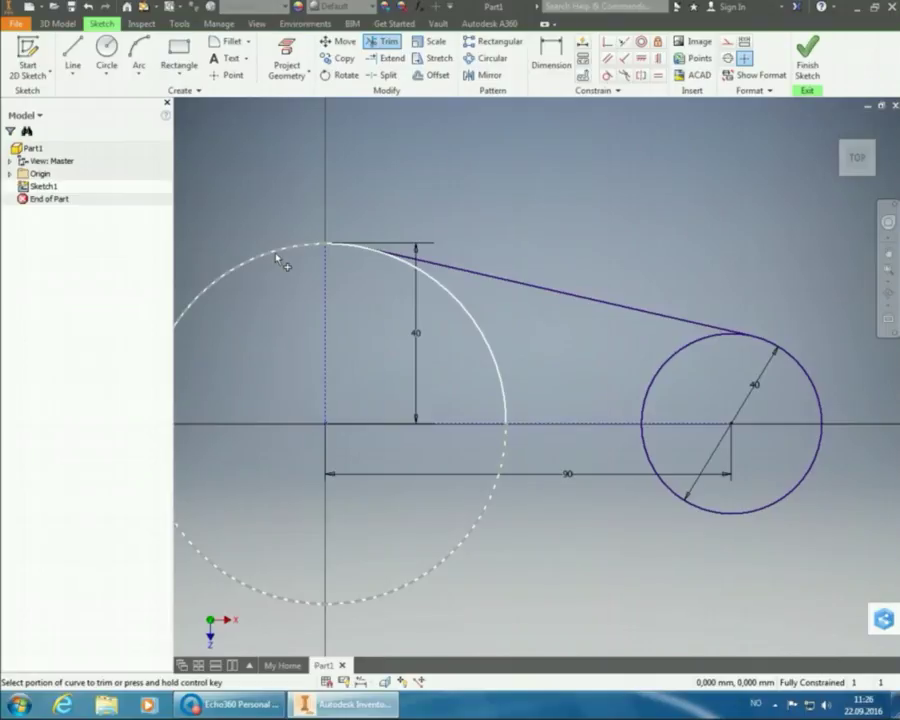
left_click(280, 261)
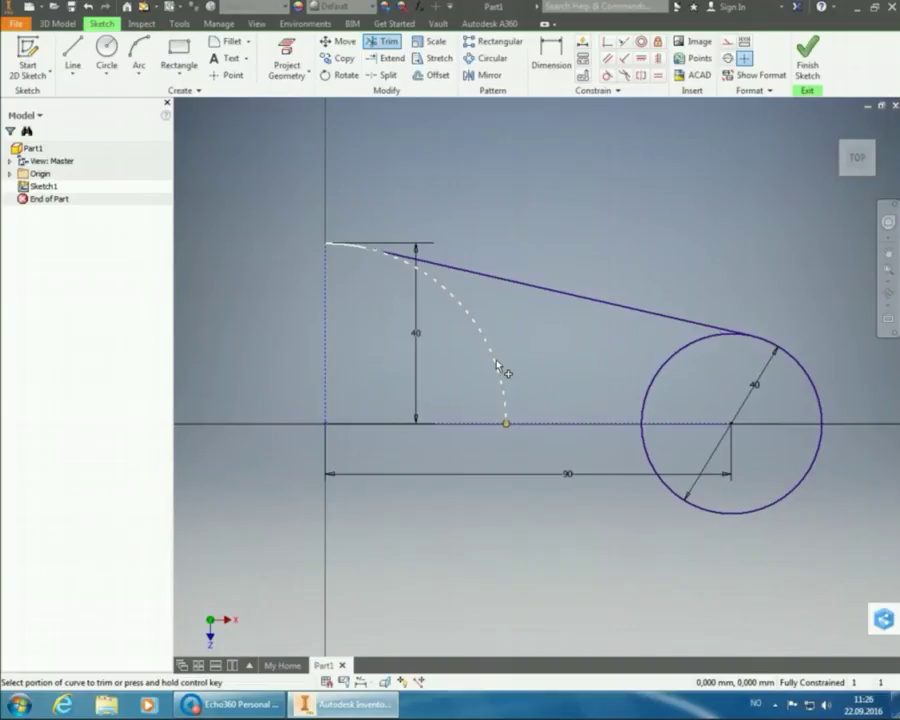
left_click(496, 362)
left_click(667, 367)
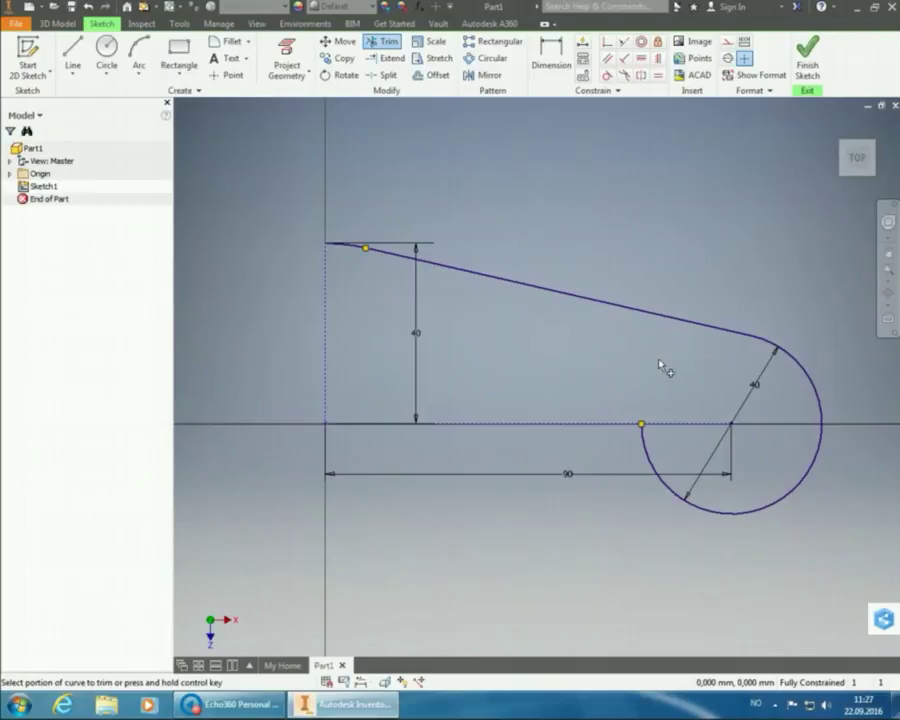
right_click(652, 212)
- Draw a 20 mm construction line from the small arc's centre to its right quadrant
left_click(688, 200)
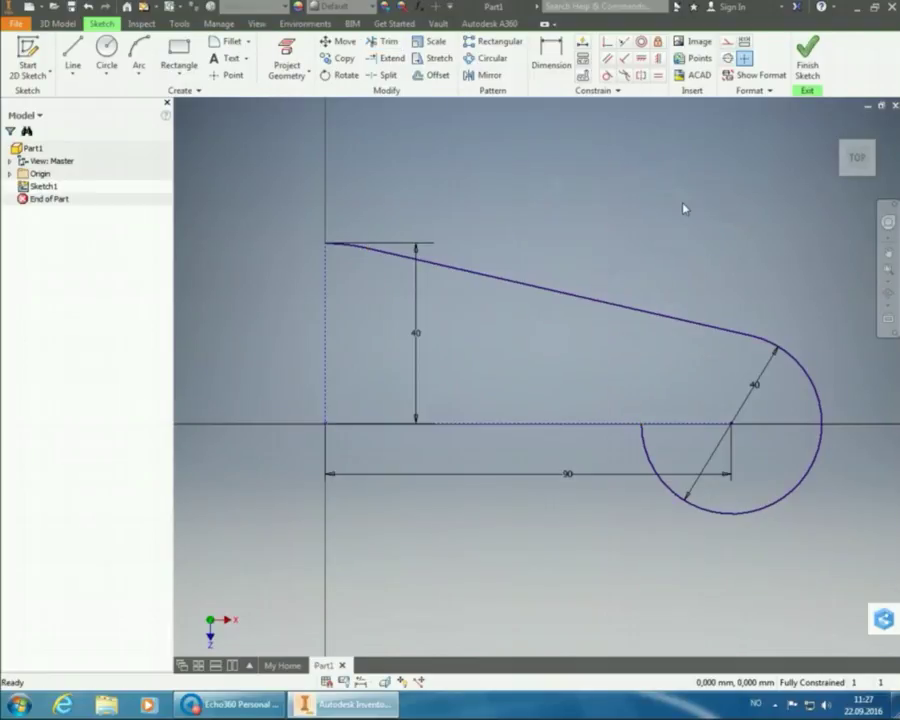
left_click(72, 55)
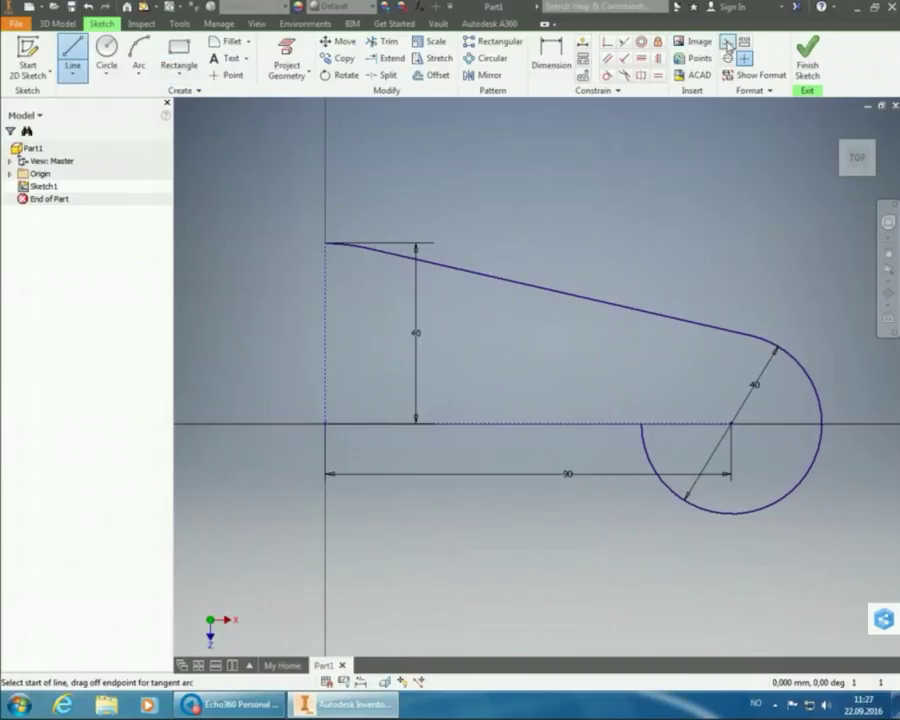
left_click(728, 42)
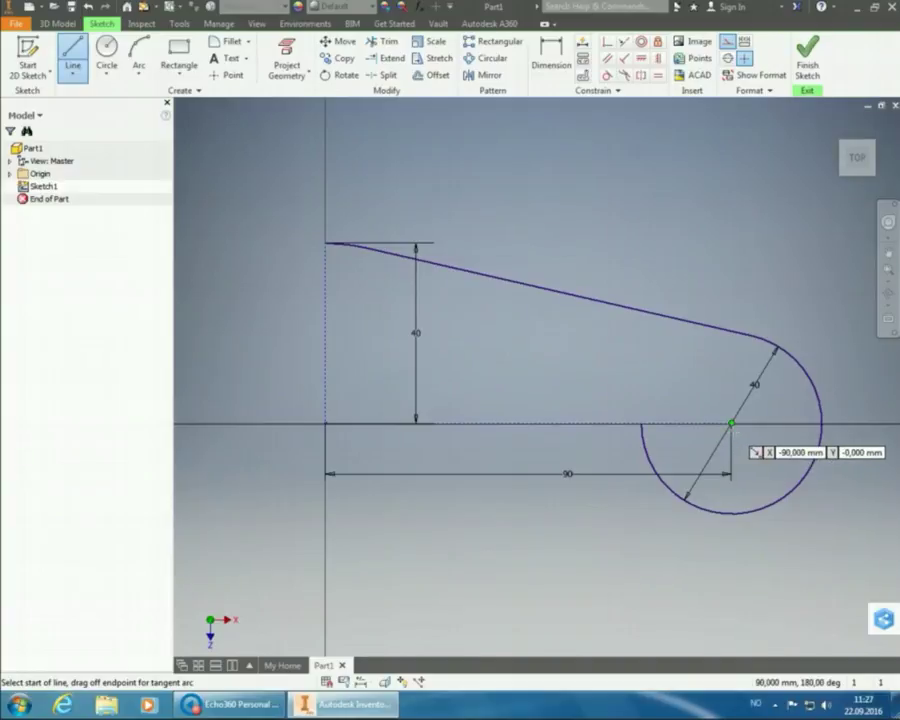
left_click(731, 423)
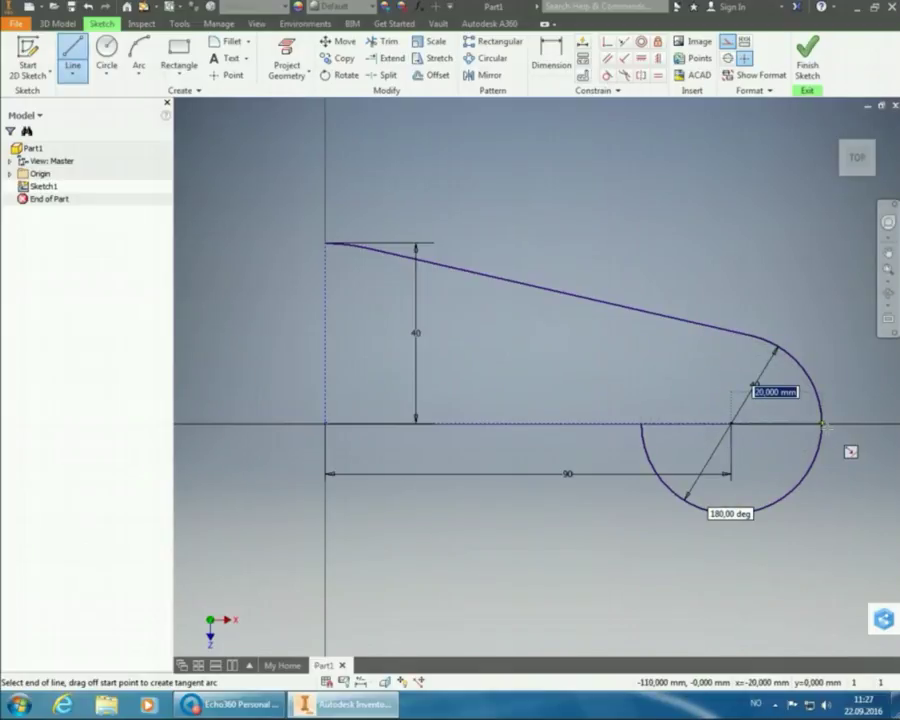
double_click(822, 424)
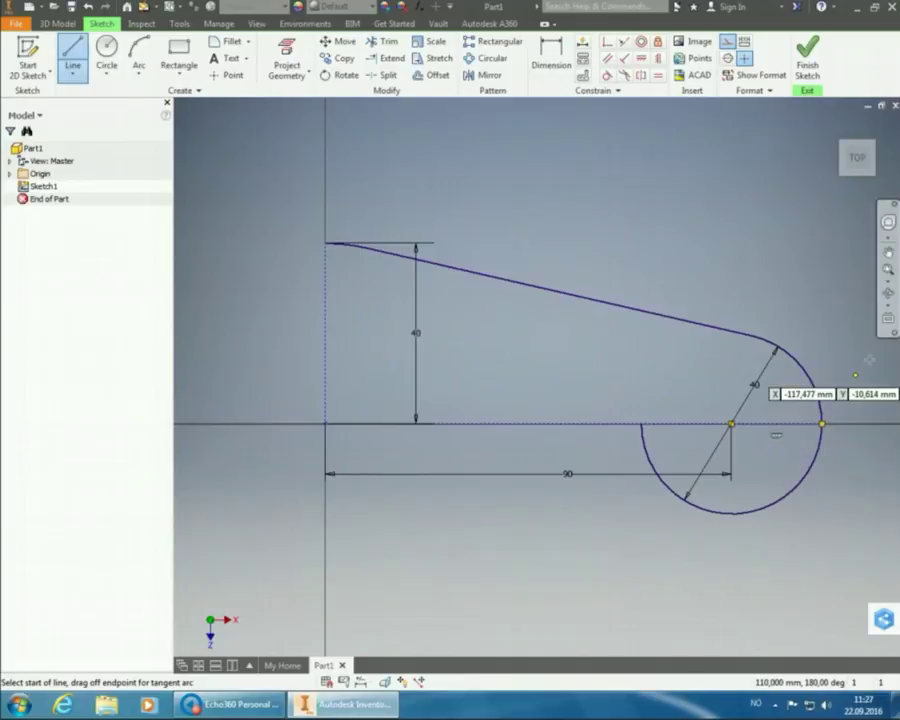
right_click(793, 276)
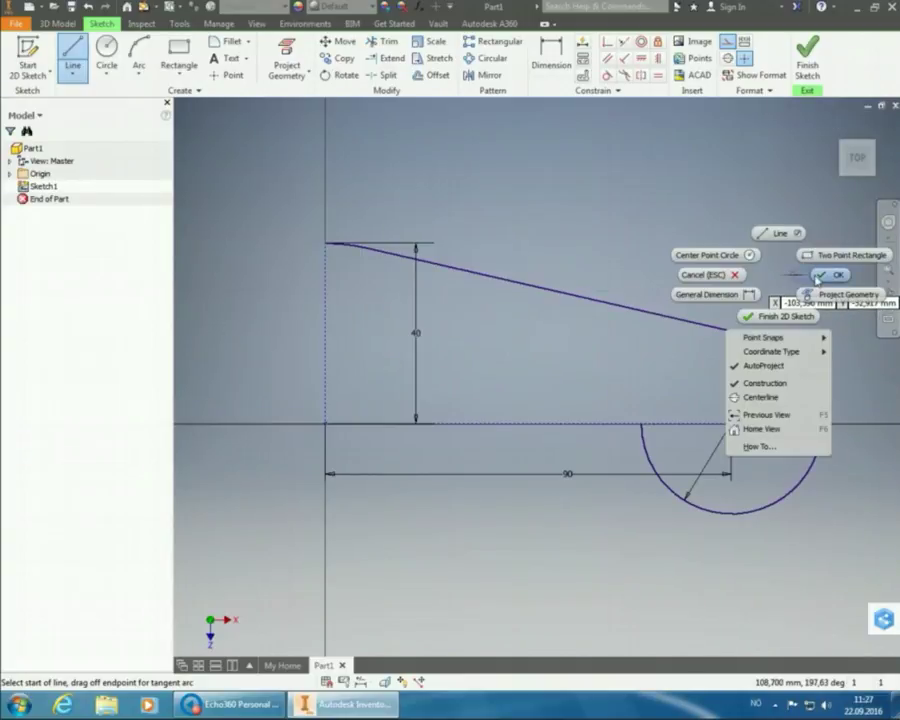
left_click(822, 275)
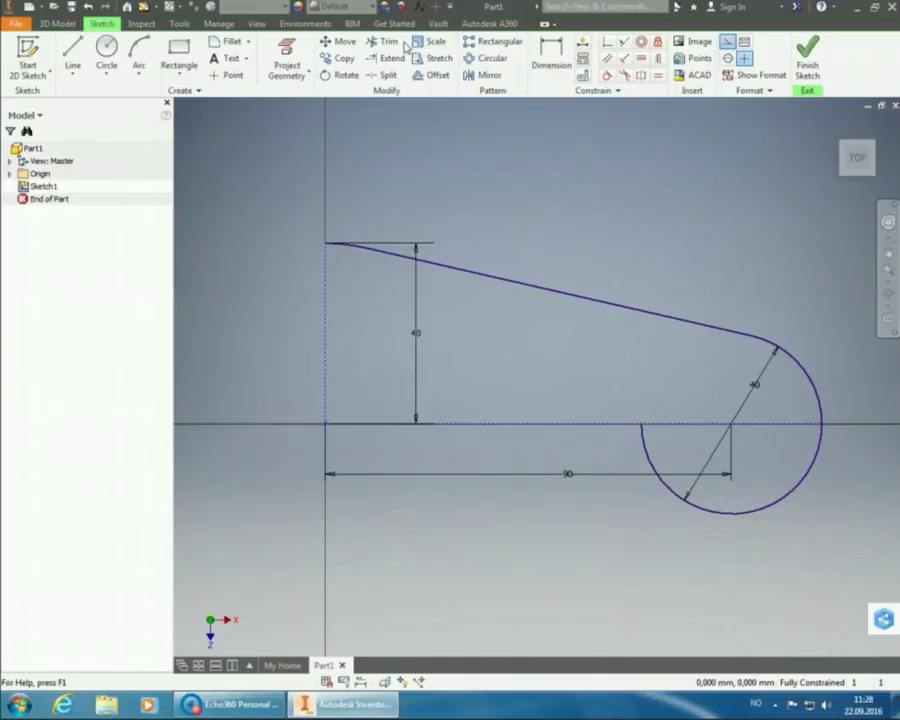
- Trim the circle's lower-left part, leaving an arc tangent to the sloped line
left_click(388, 42)
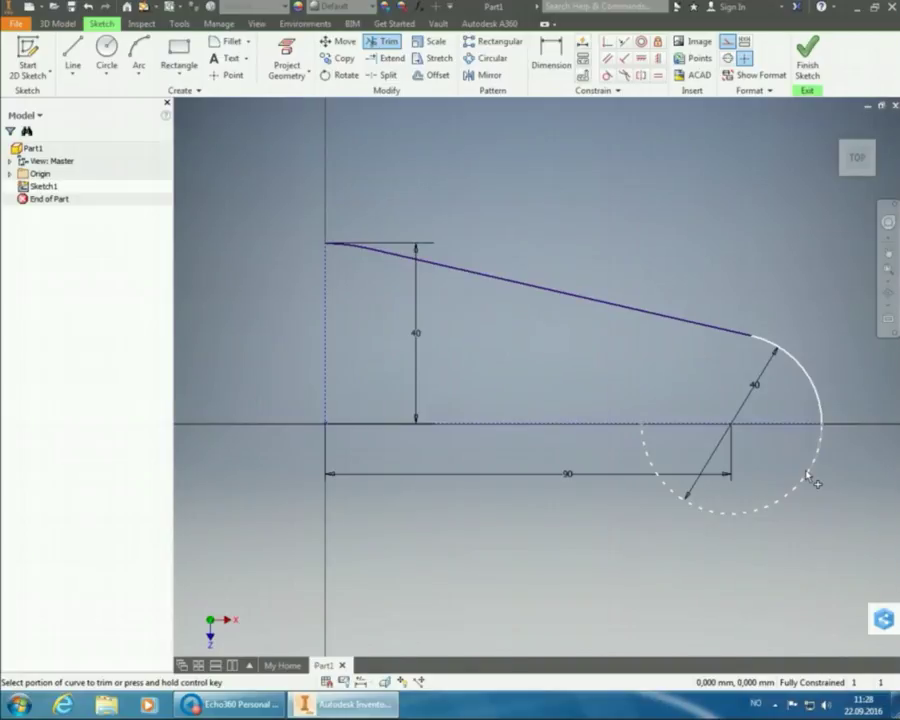
left_click(808, 476)
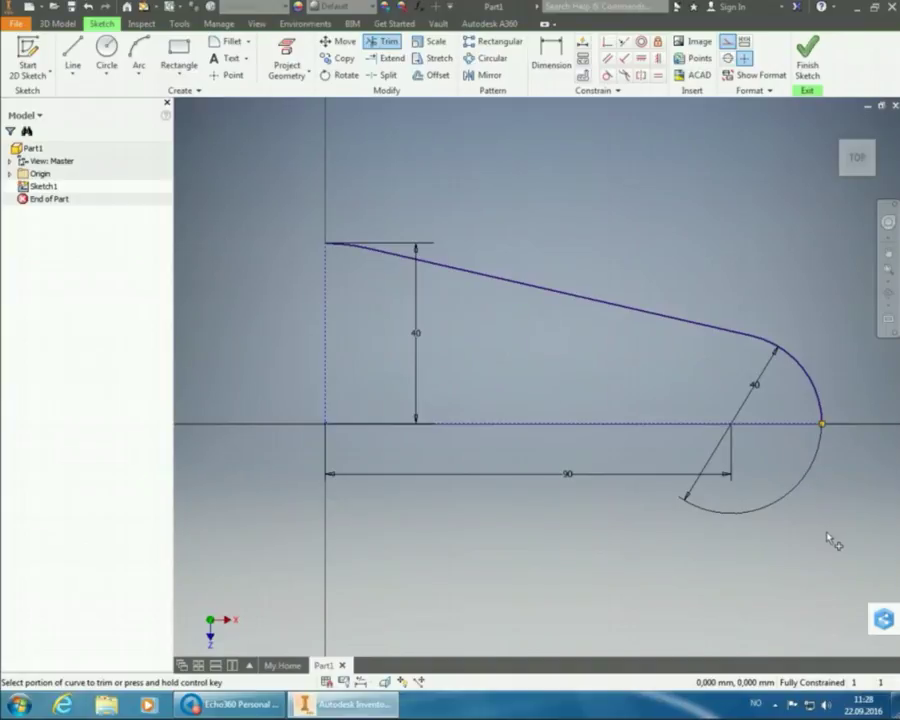
right_click(778, 476)
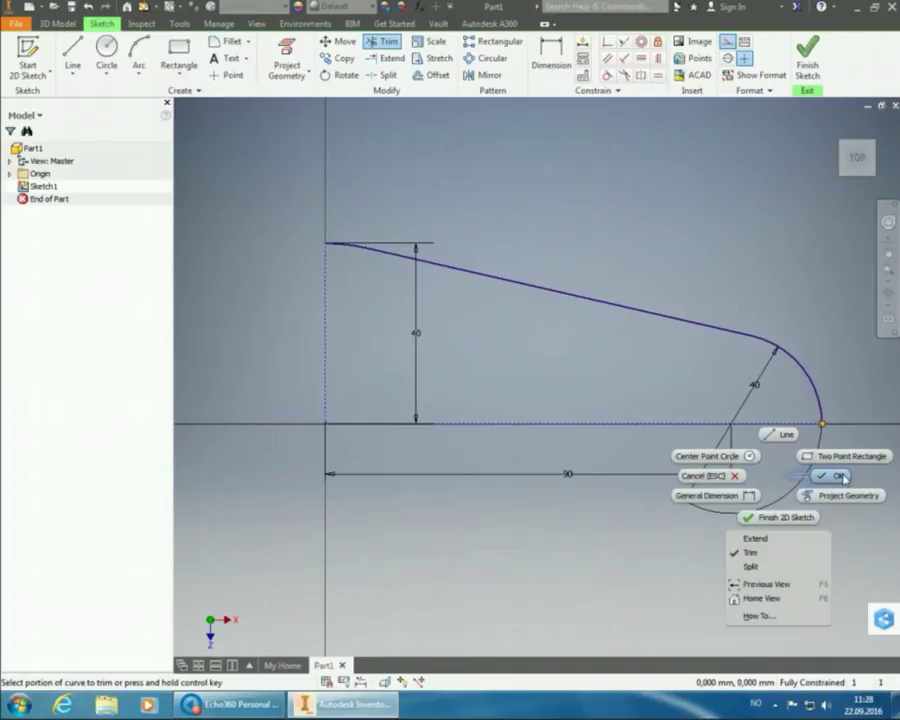
left_click(843, 477)
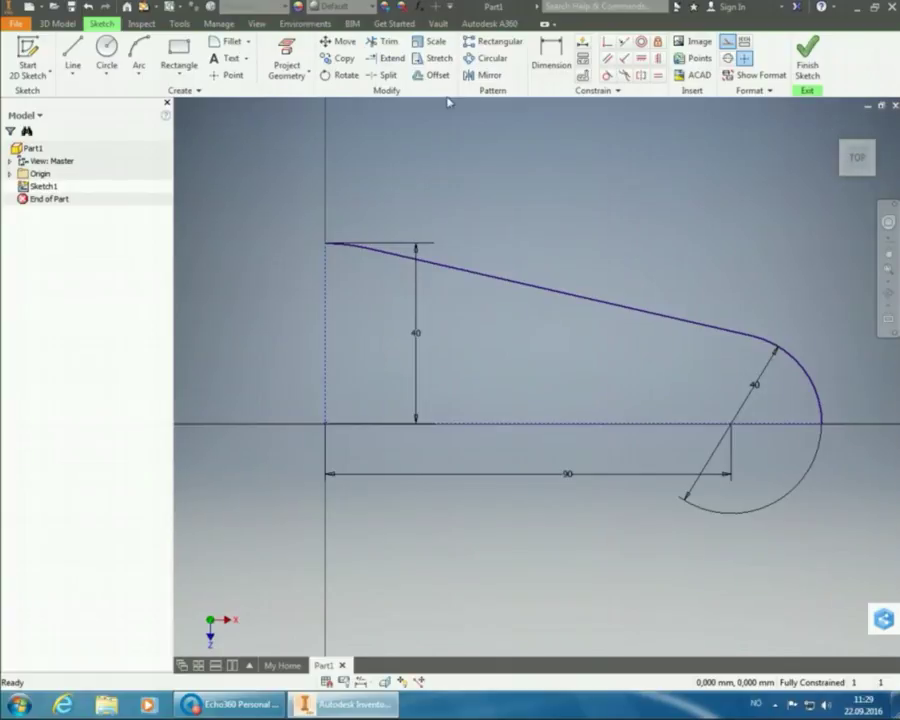
- Mirror the top-left line, sloped line, arc and dashed vertical line about the horizontal axis
left_click(489, 77)
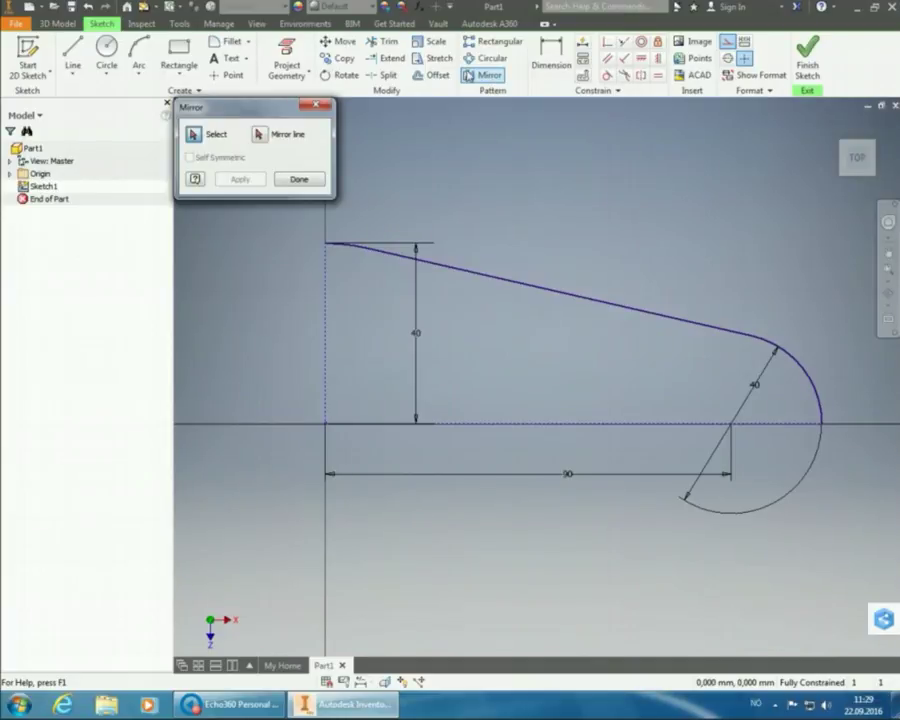
left_click(355, 252)
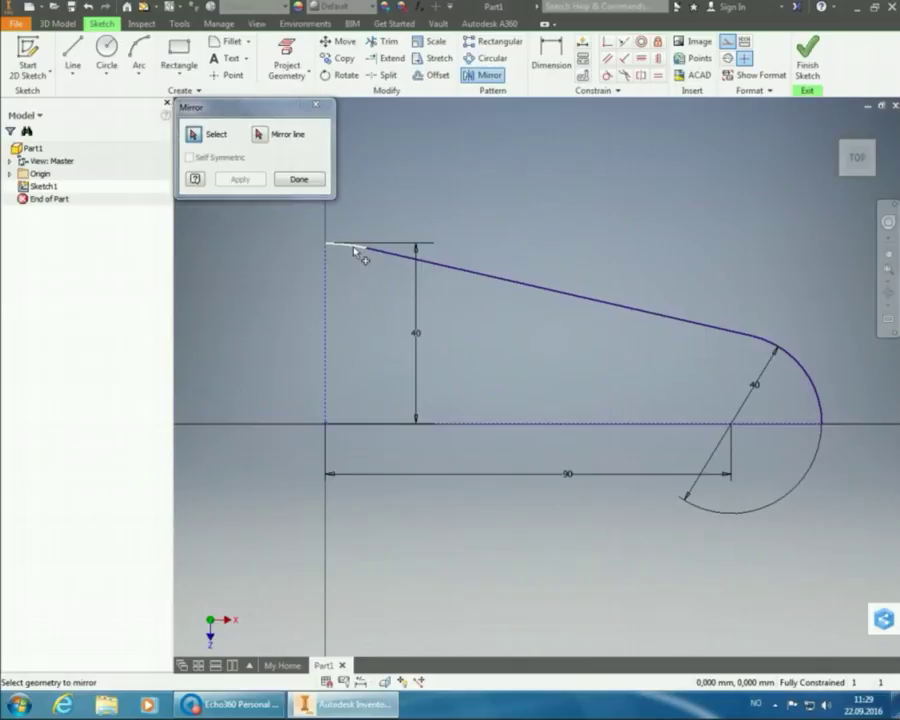
left_click(489, 284)
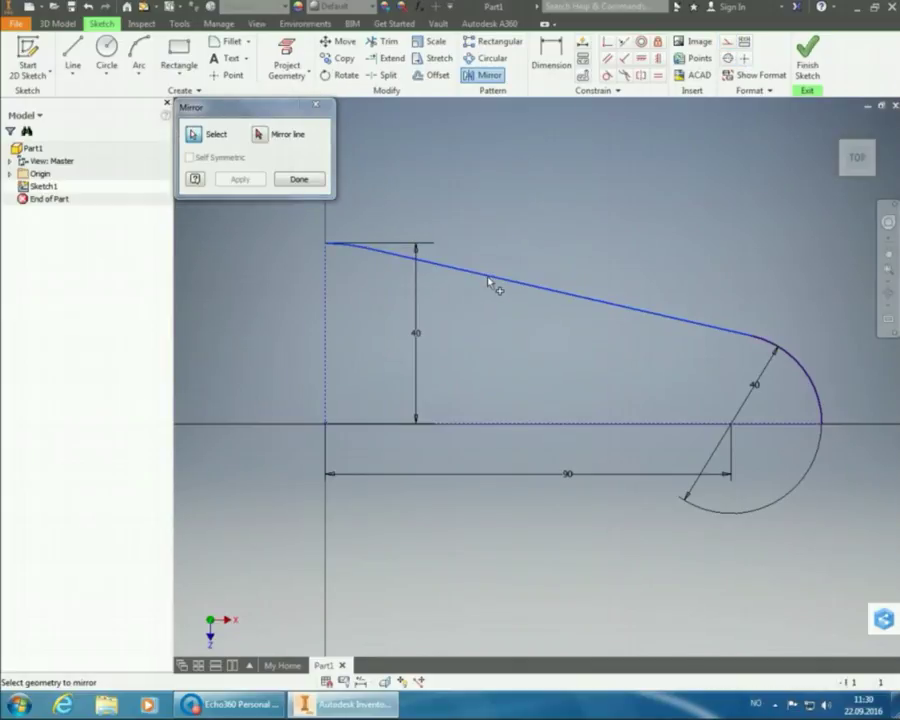
left_click(795, 367)
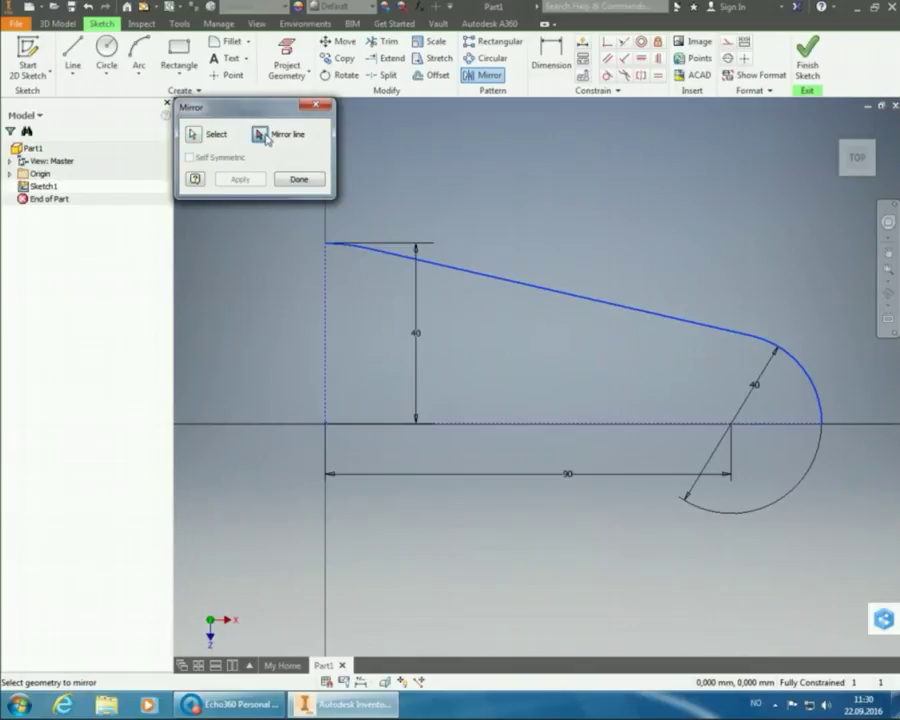
left_click(264, 136)
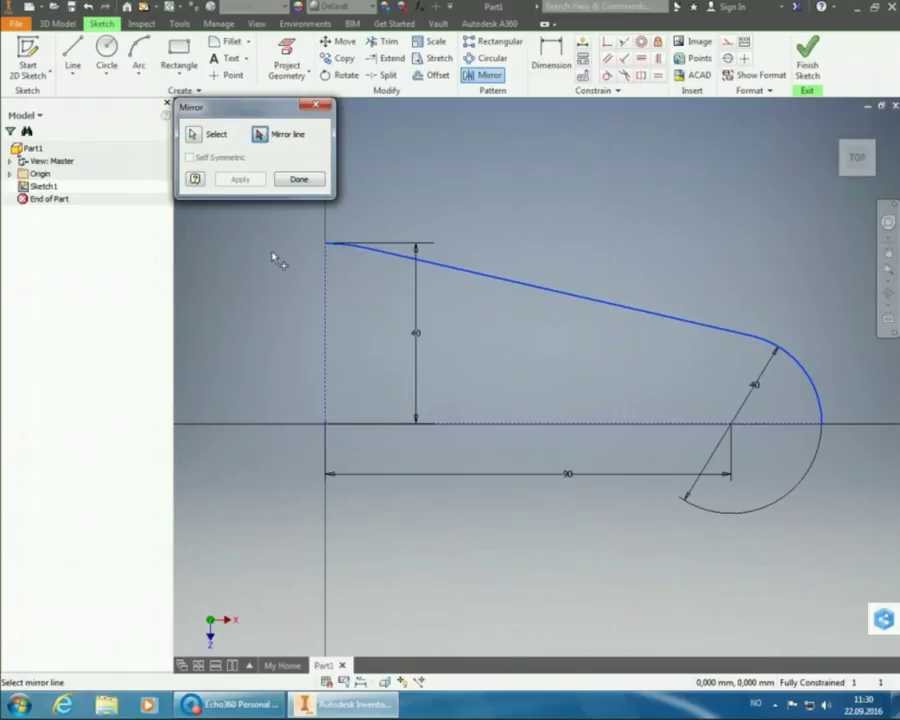
left_click(505, 424)
left_click(504, 428)
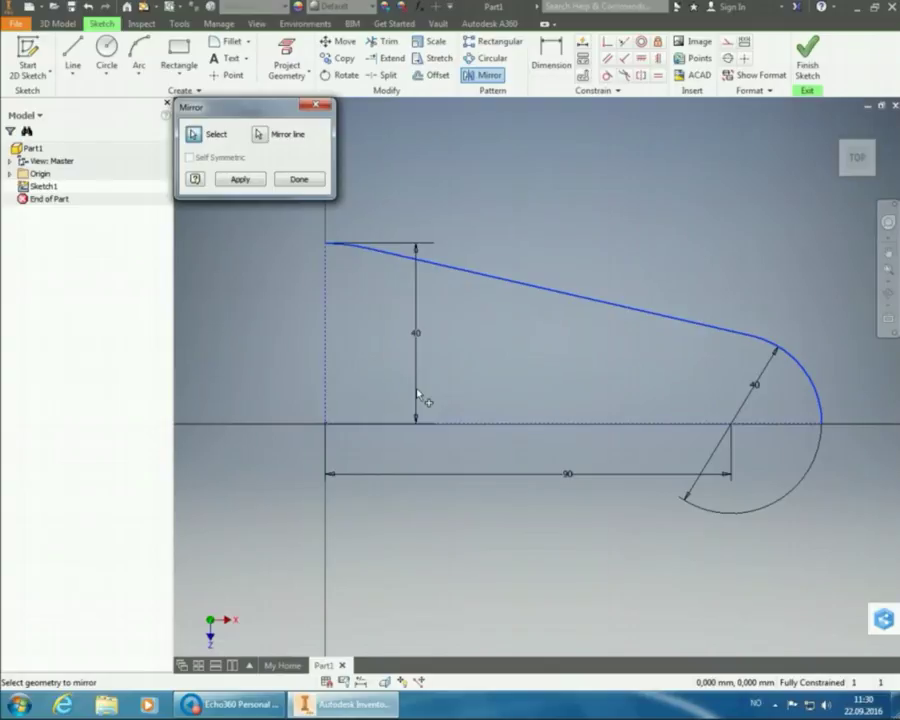
left_click(326, 326)
- Apply the mirror below the horizontal axis, then select both sloped lines and both end arcs
left_click(240, 179)
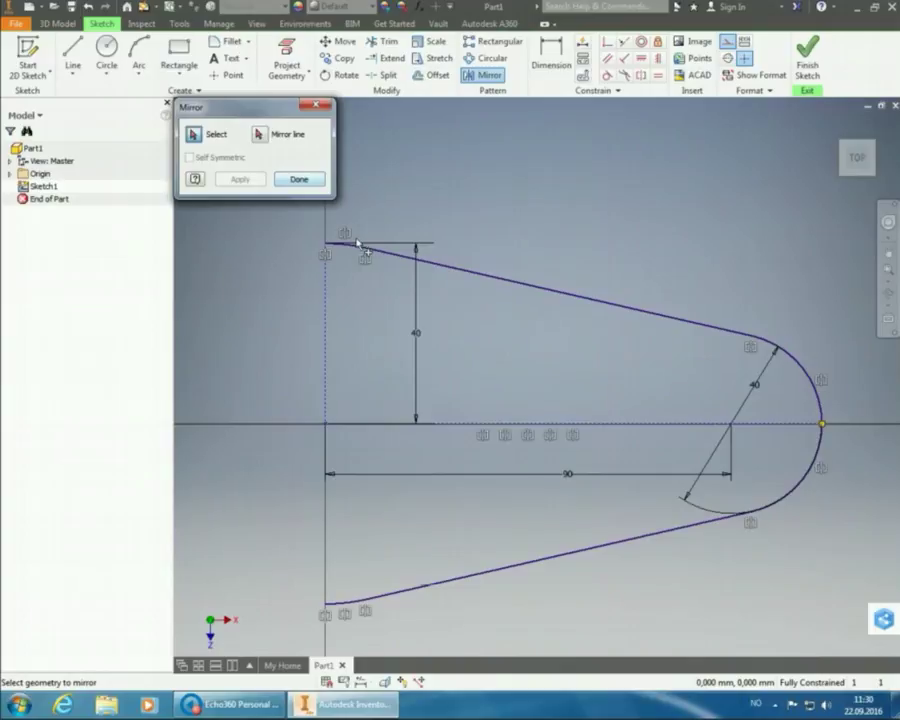
left_click(448, 270)
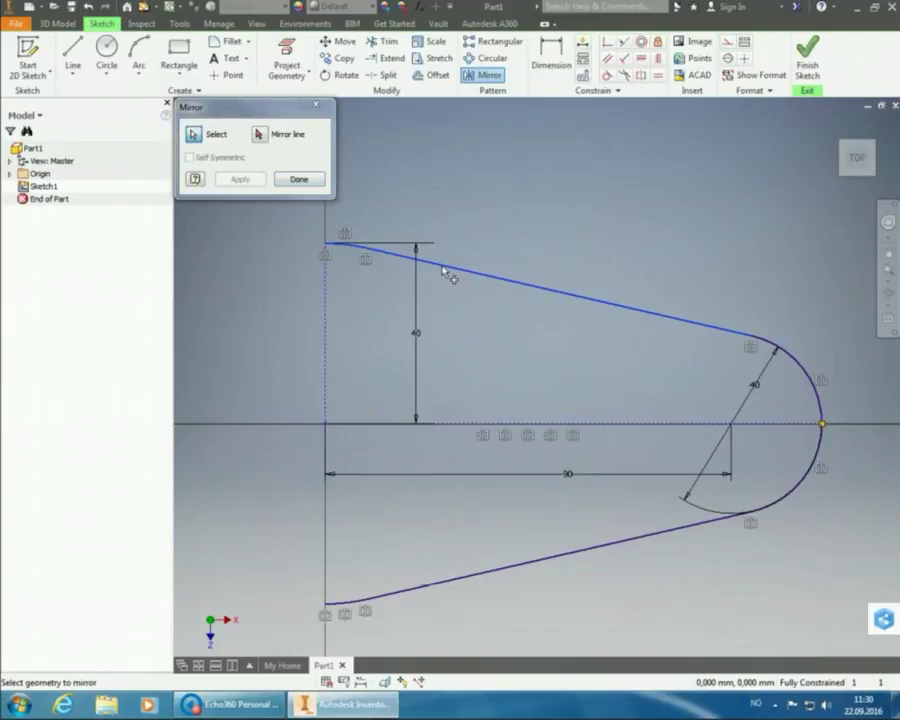
left_click(775, 350)
left_click(805, 490)
left_click(711, 521)
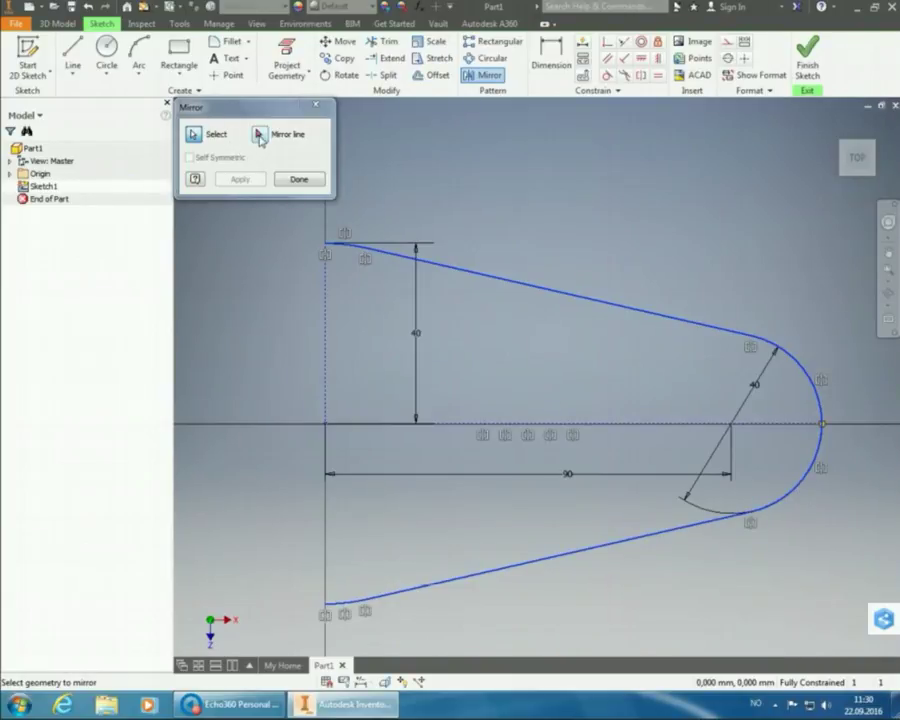
- Mirror the selected lines and arcs to the left about the dashed vertical line and finish
left_click(259, 135)
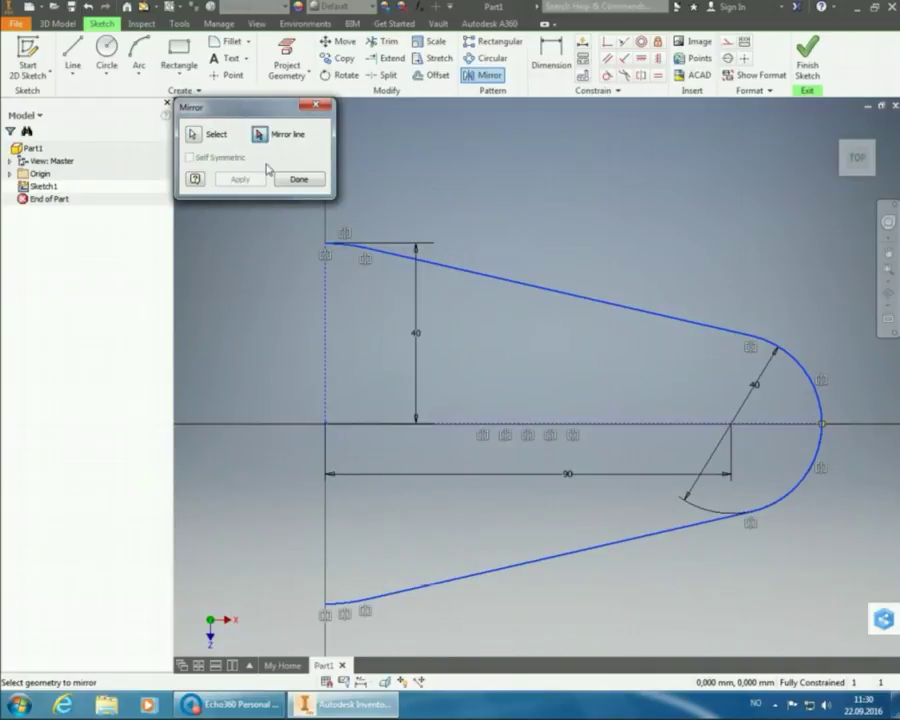
left_click(325, 330)
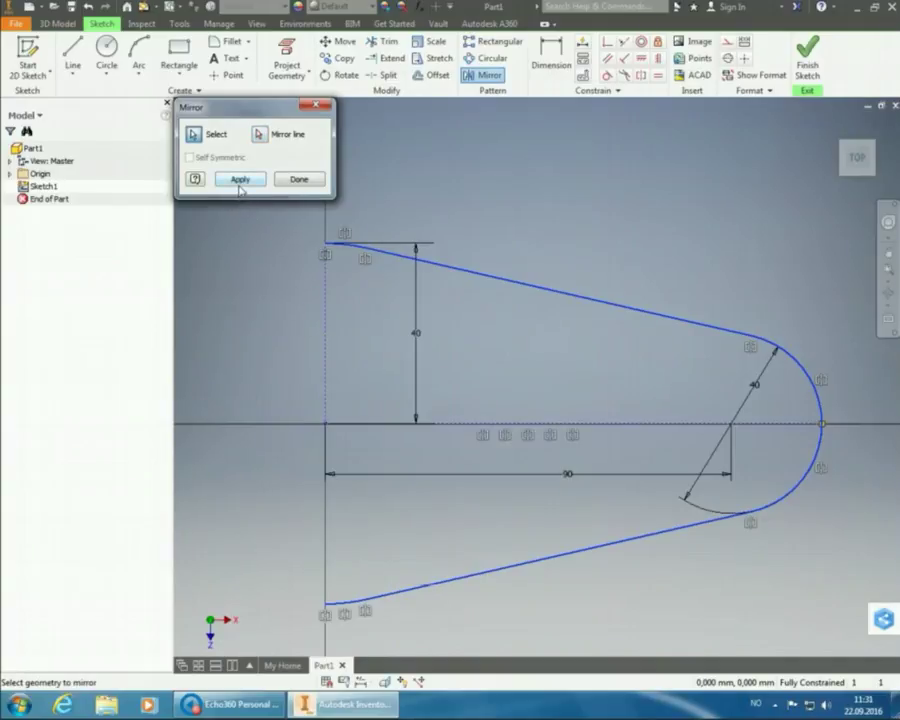
left_click(239, 185)
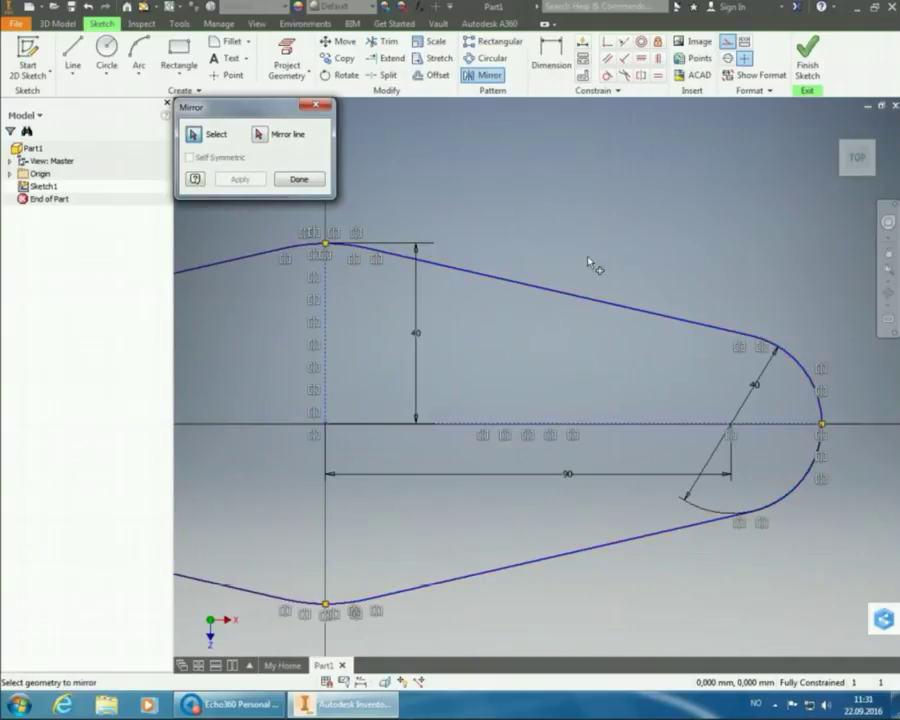
left_click(886, 268)
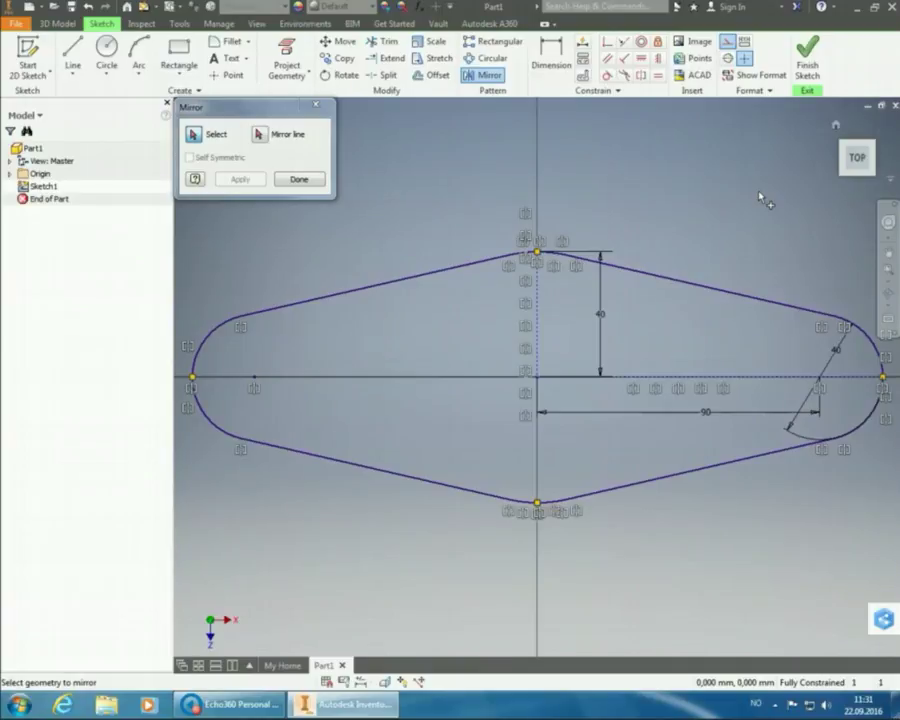
left_click(299, 179)
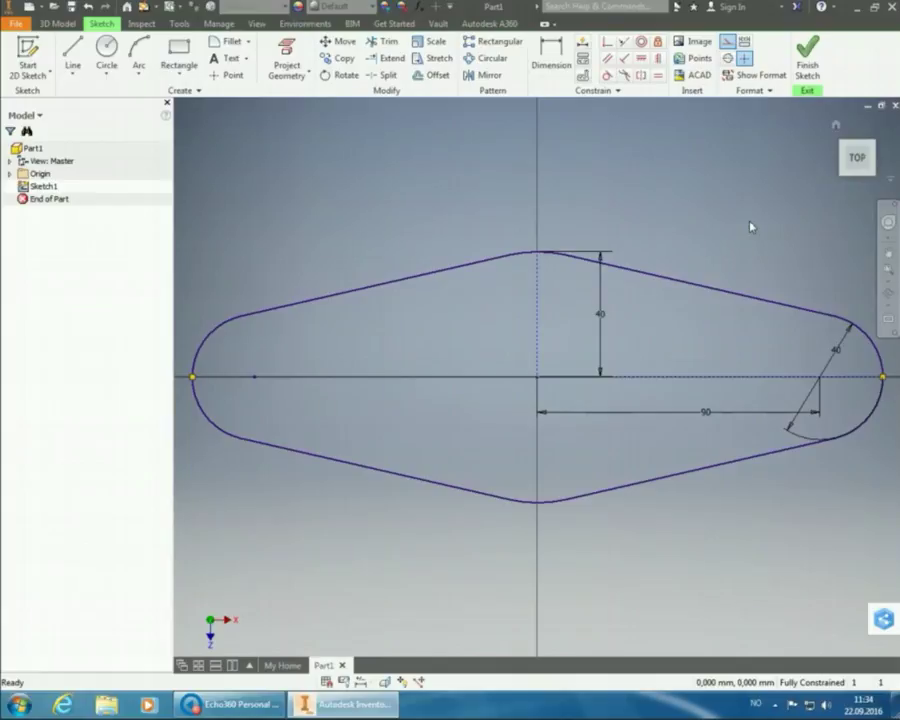
- Finish Sketch1 and zoom out to see the profile dimensioned 40, 90 and 40
left_click(810, 65)
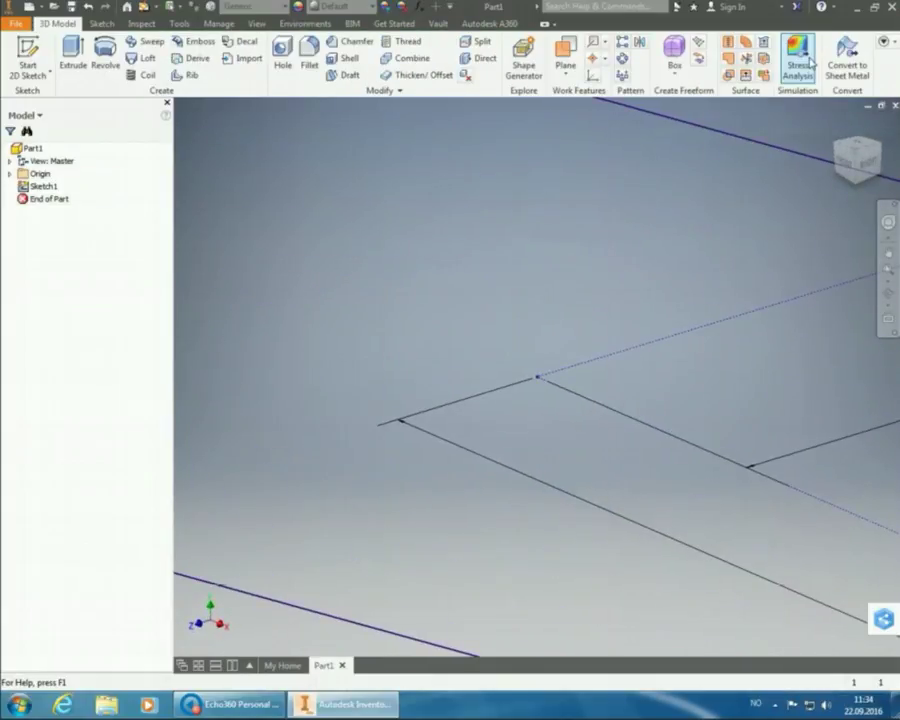
left_click(889, 271)
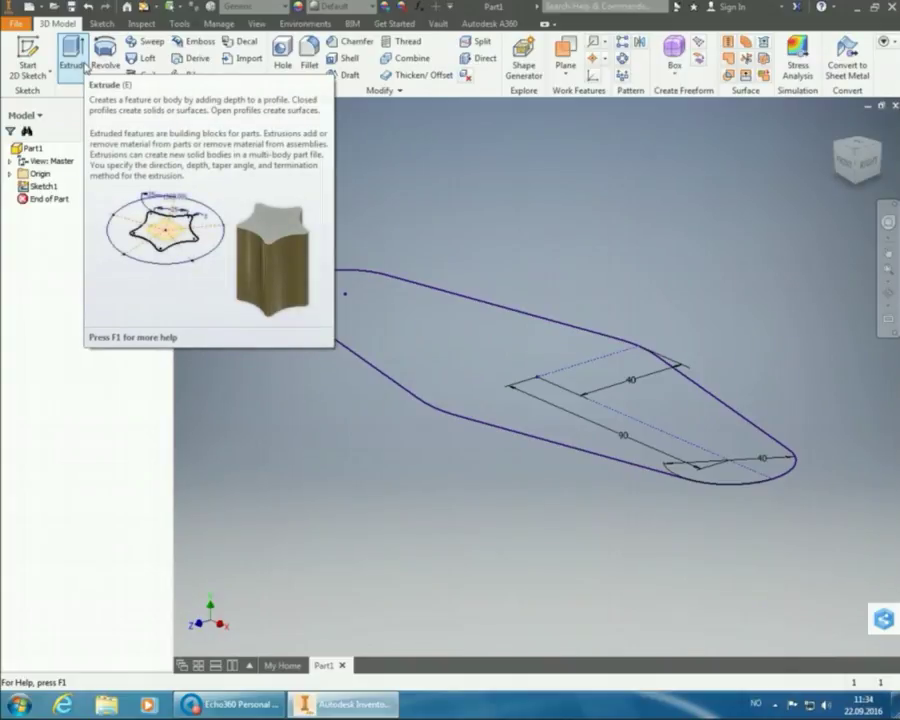
- Extrude the sketch profile 20 mm into a solid plate
left_click(86, 62)
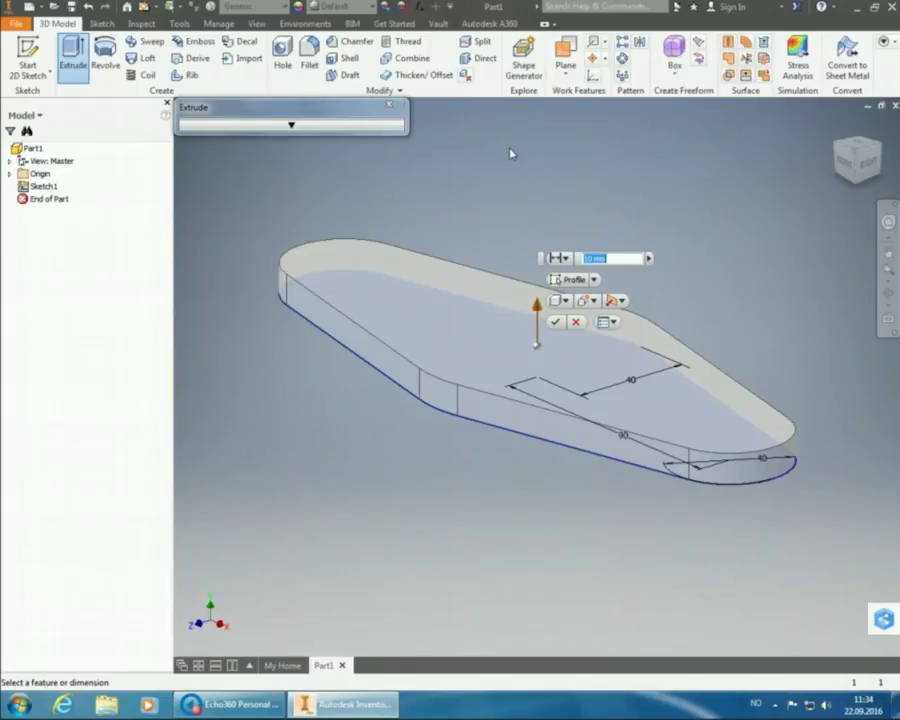
type("20")
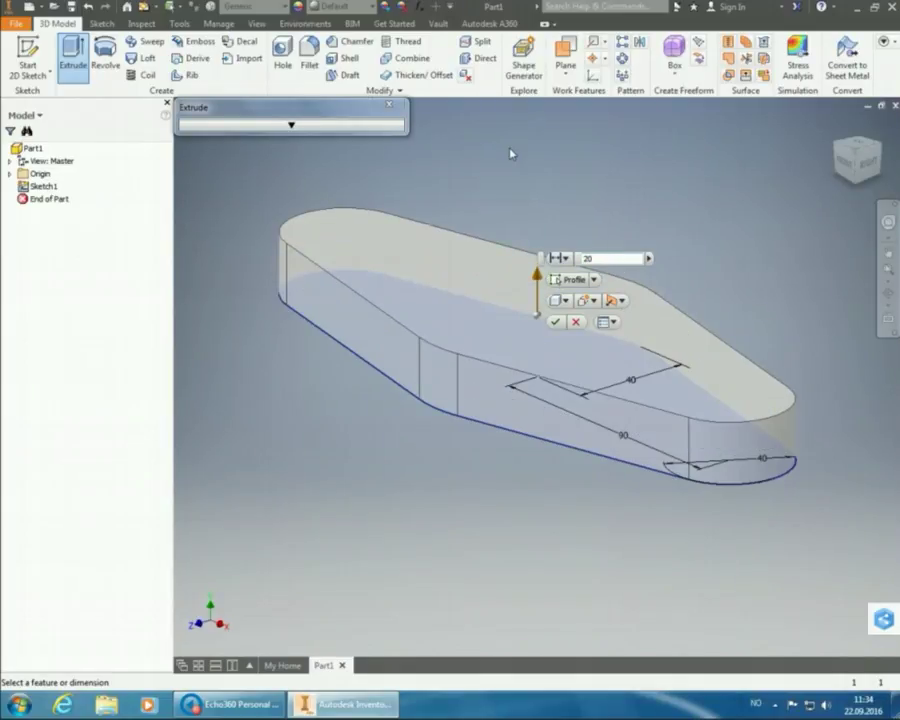
key("Return")
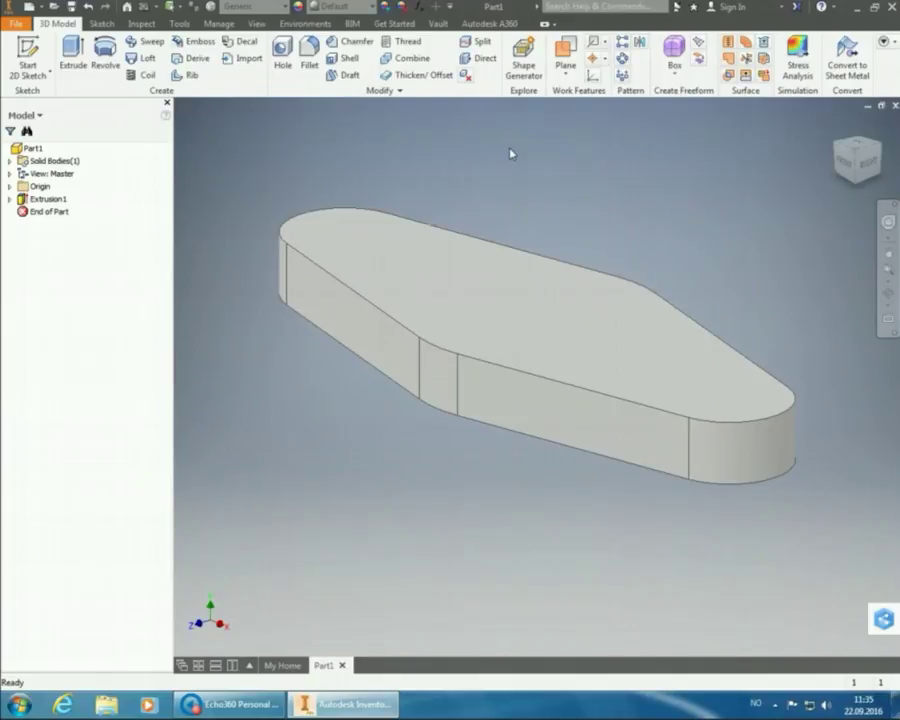
- Add a 20 mm concentric through hole on the top face, centred on the rounded right end
left_click(283, 47)
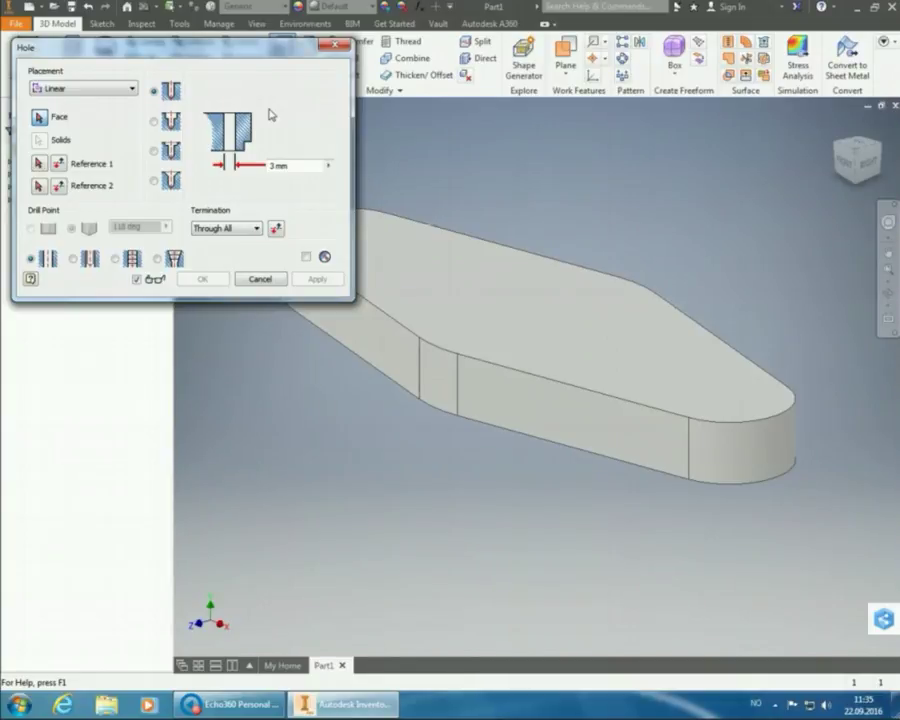
left_click(132, 89)
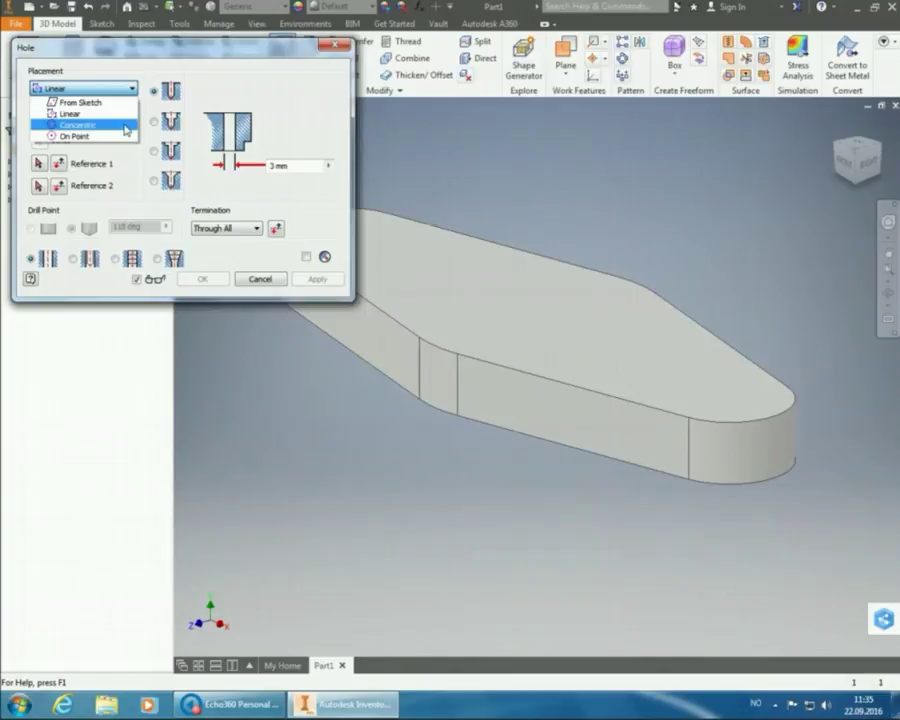
left_click(124, 125)
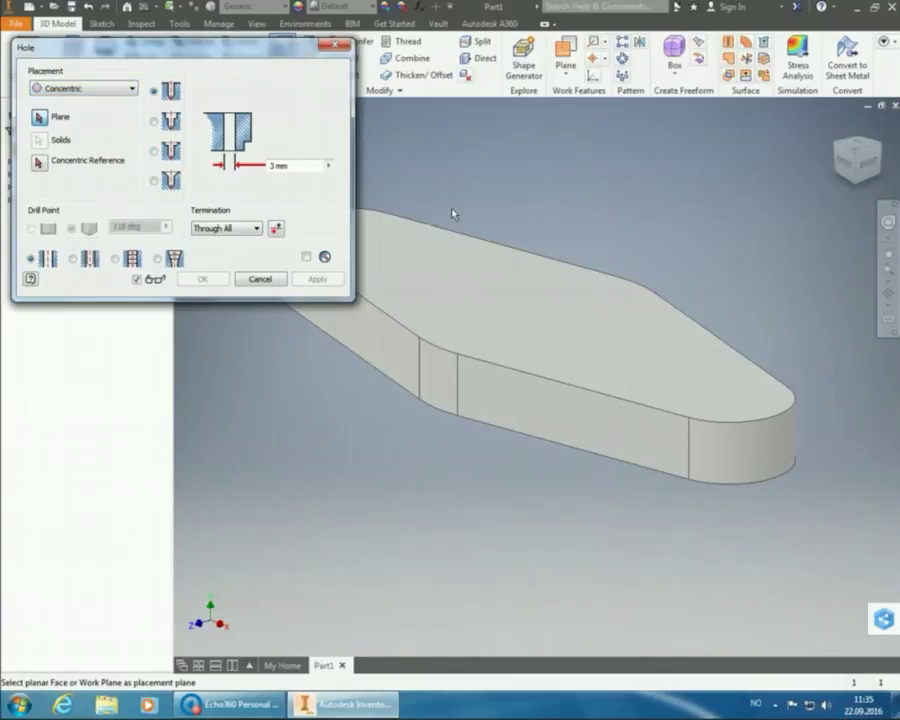
left_click(522, 298)
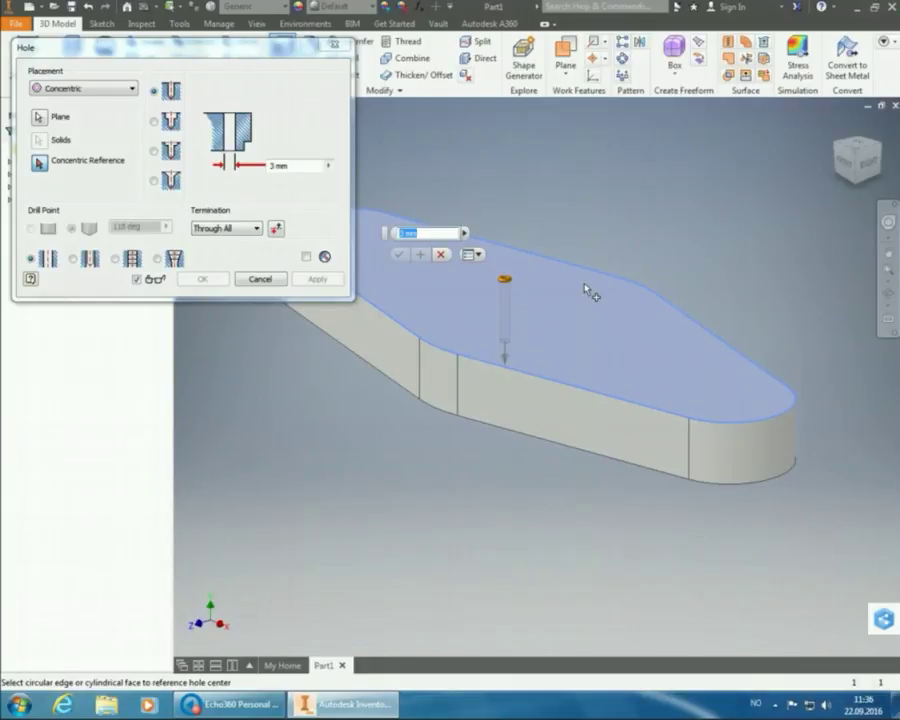
left_click(749, 449)
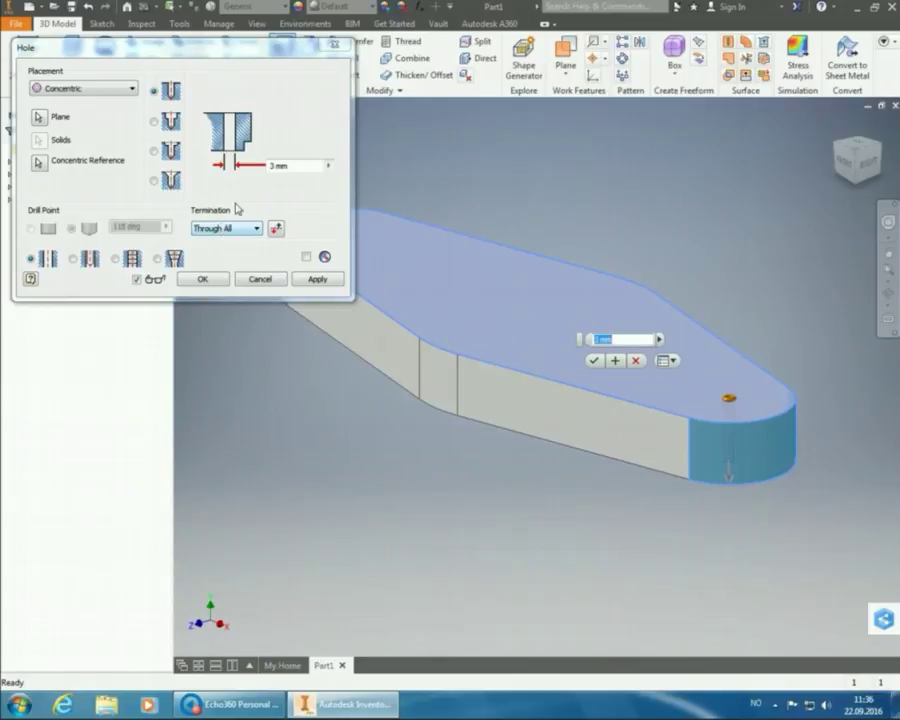
left_click(285, 166)
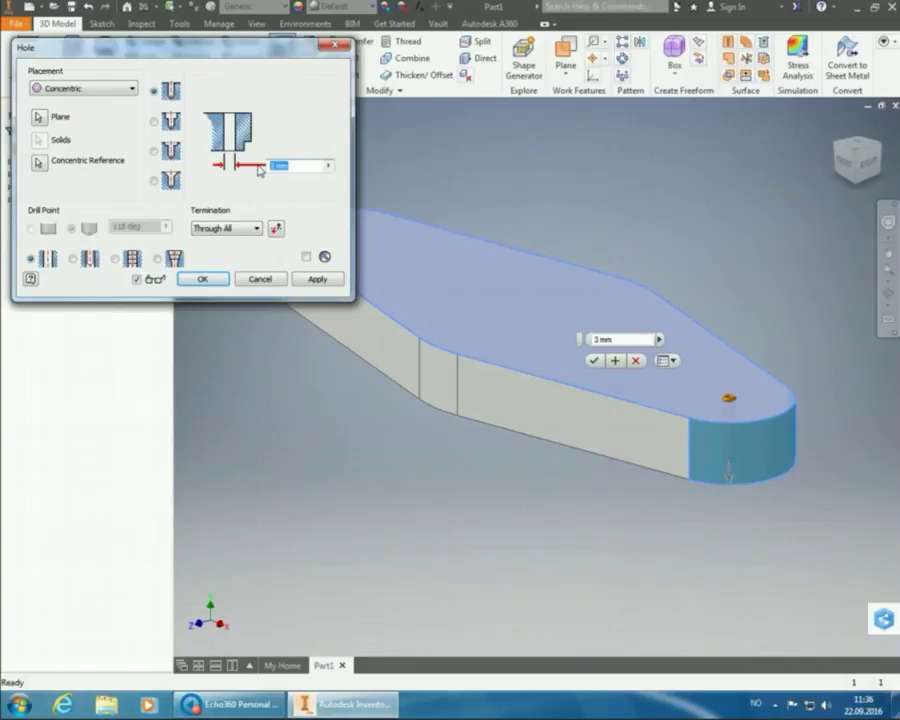
type("20")
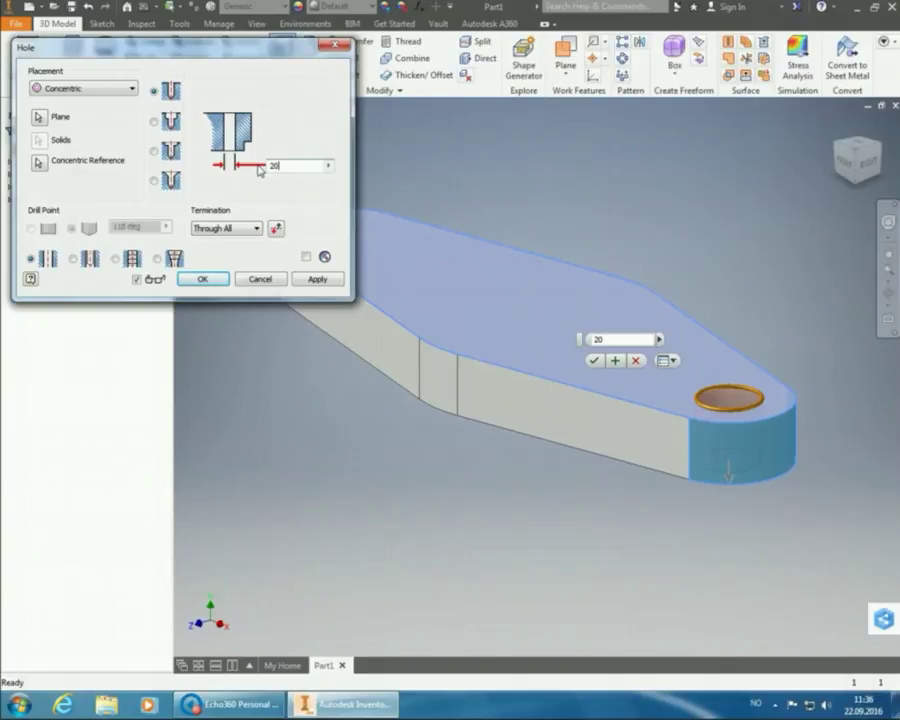
key("Return")
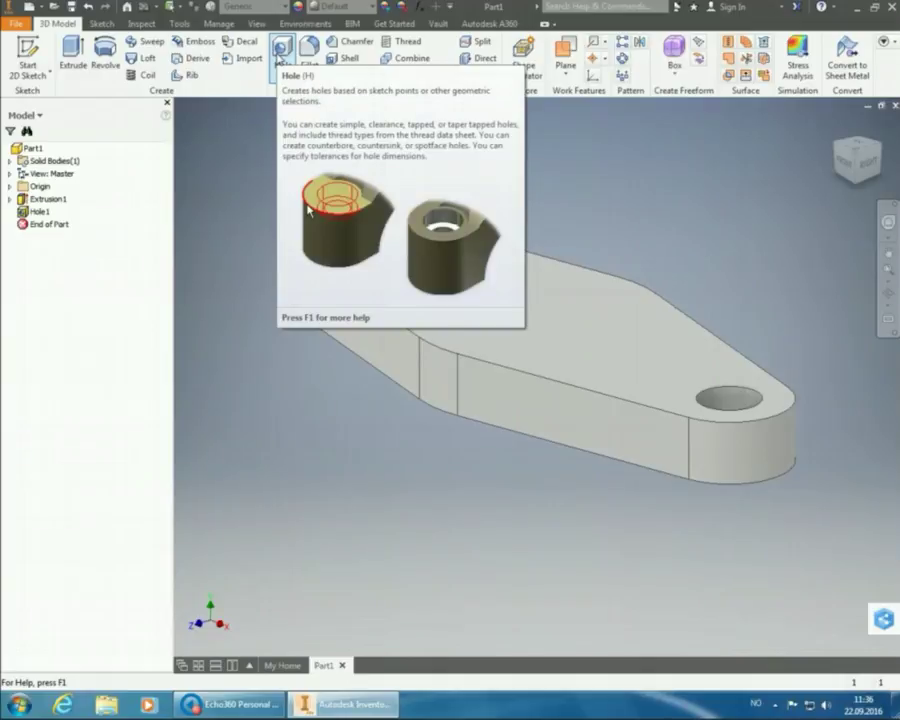
- Add a concentric through hole on the top face, centred on the plate's rounded left end
left_click(281, 58)
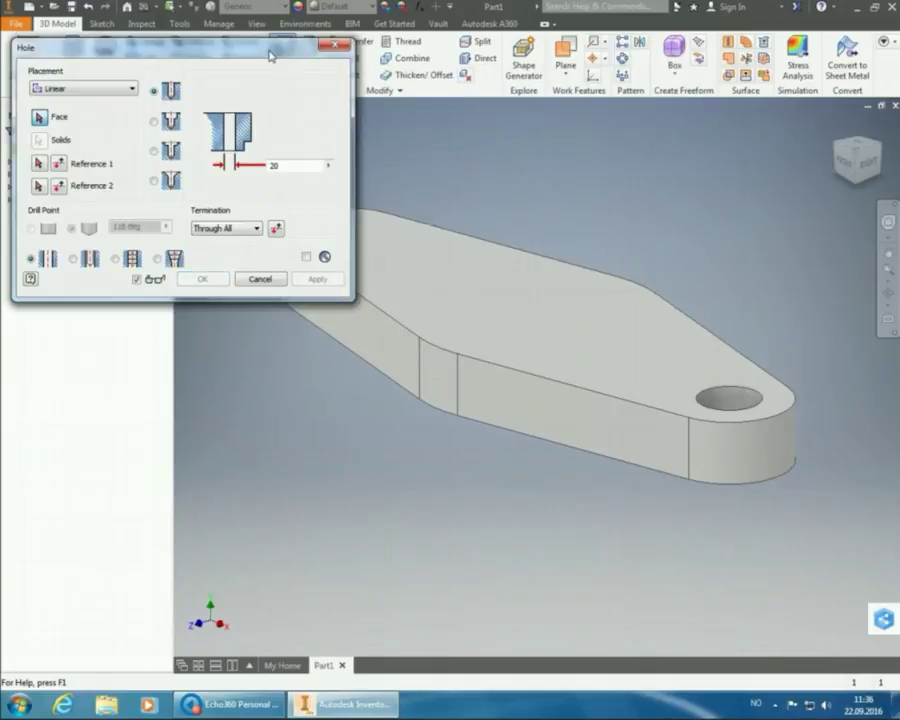
left_click_drag(280, 45, 837, 54)
left_click(620, 84)
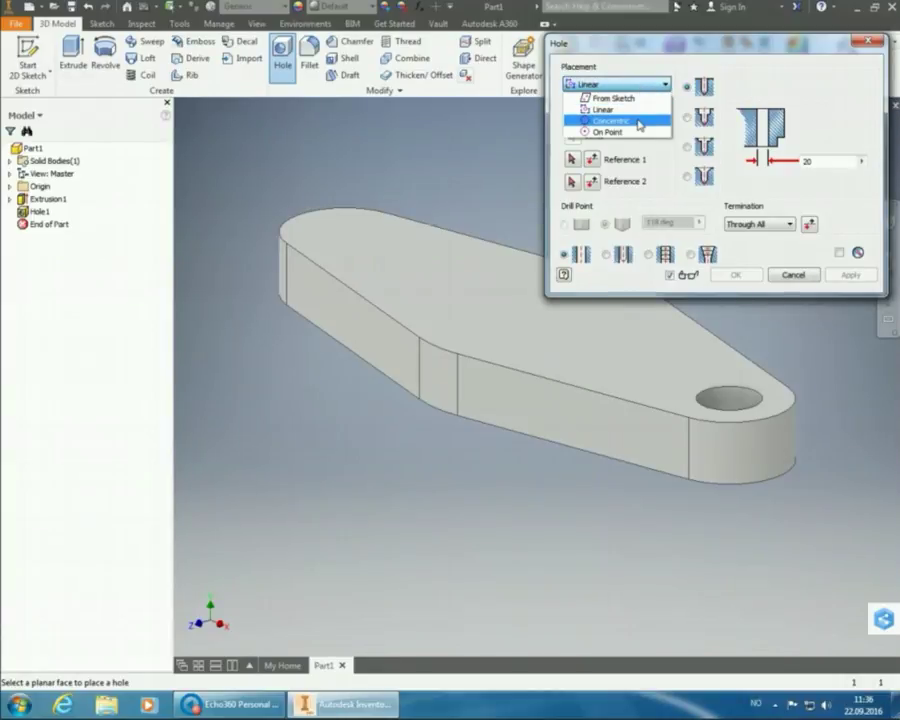
left_click(638, 122)
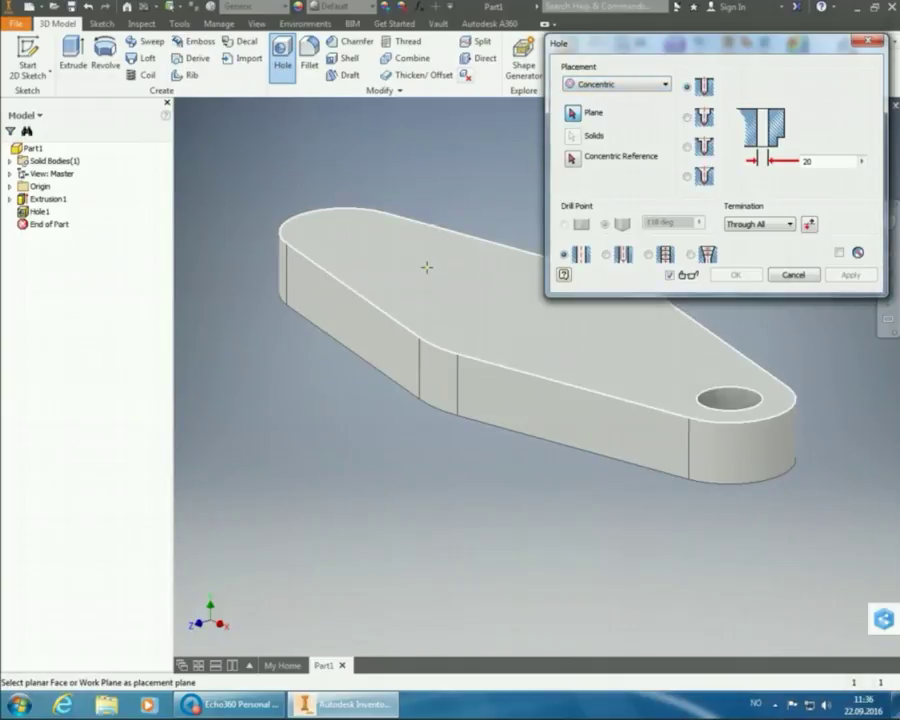
mouse_move(445, 289)
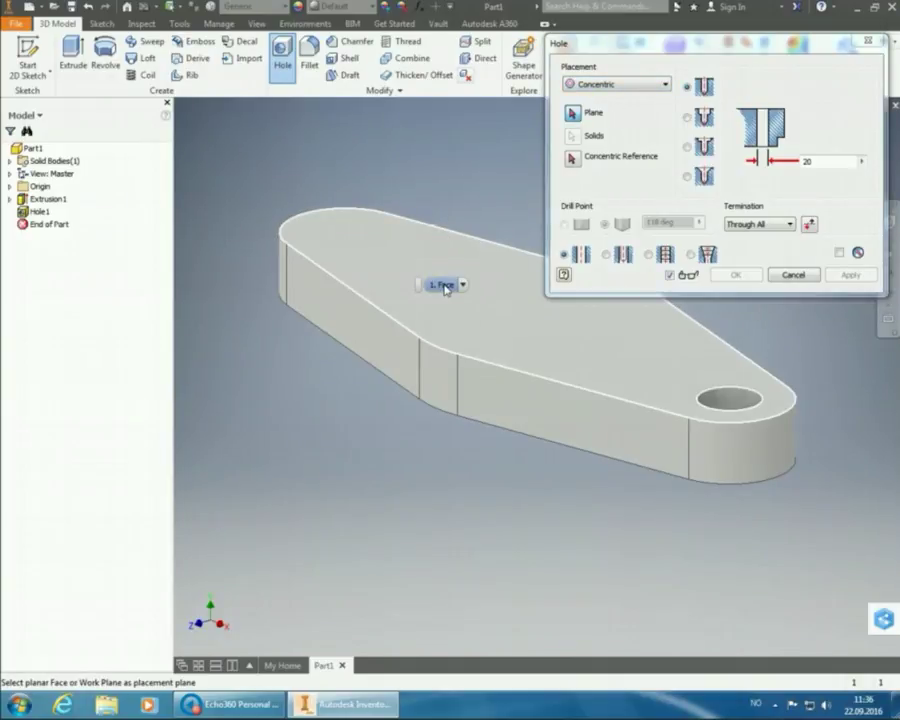
left_click(445, 289)
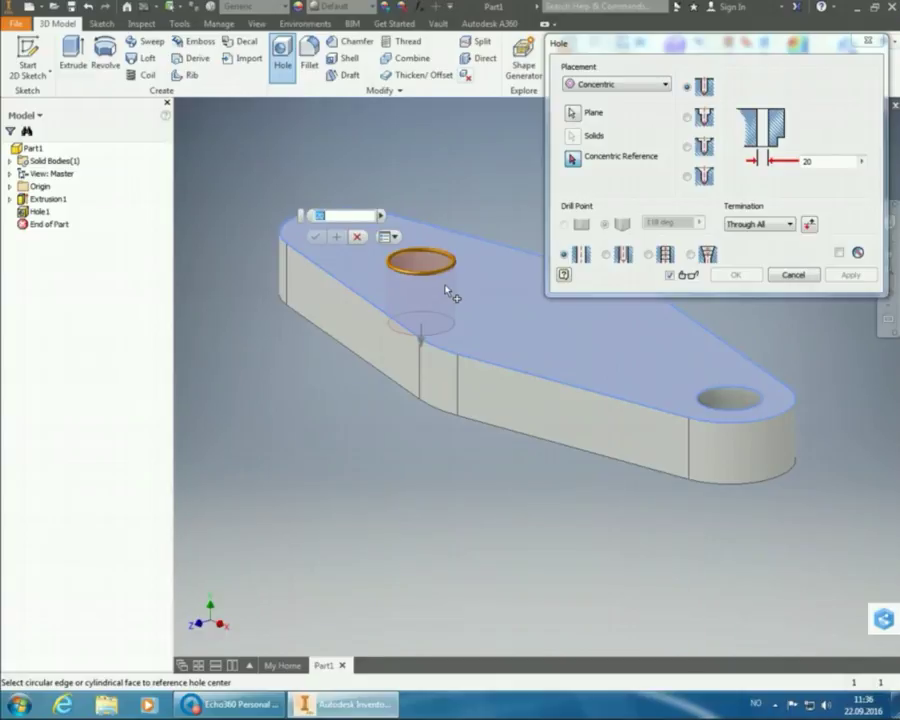
left_click(287, 270)
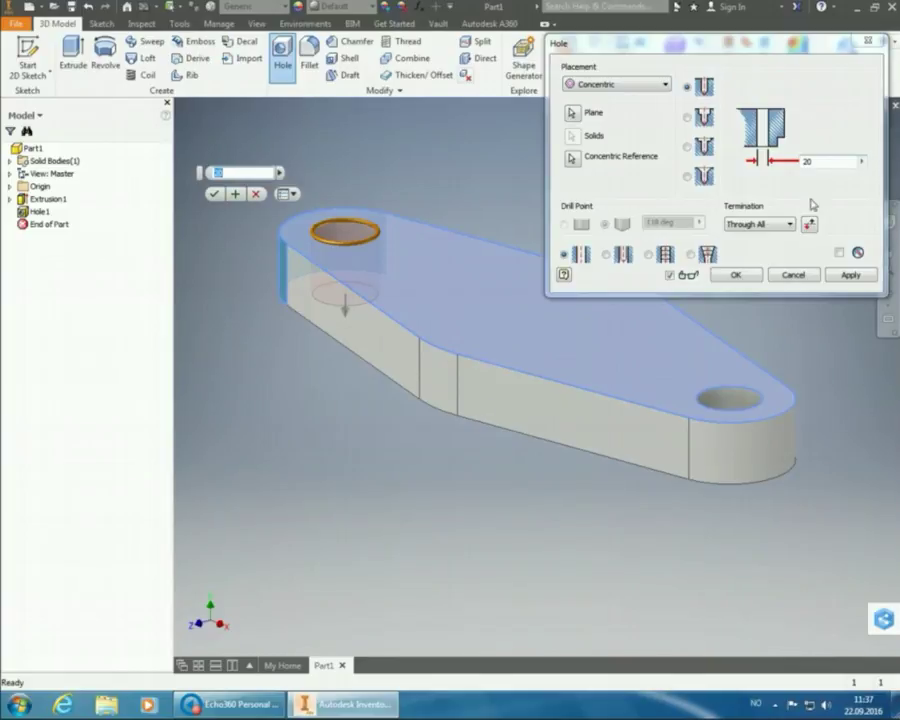
left_click(745, 283)
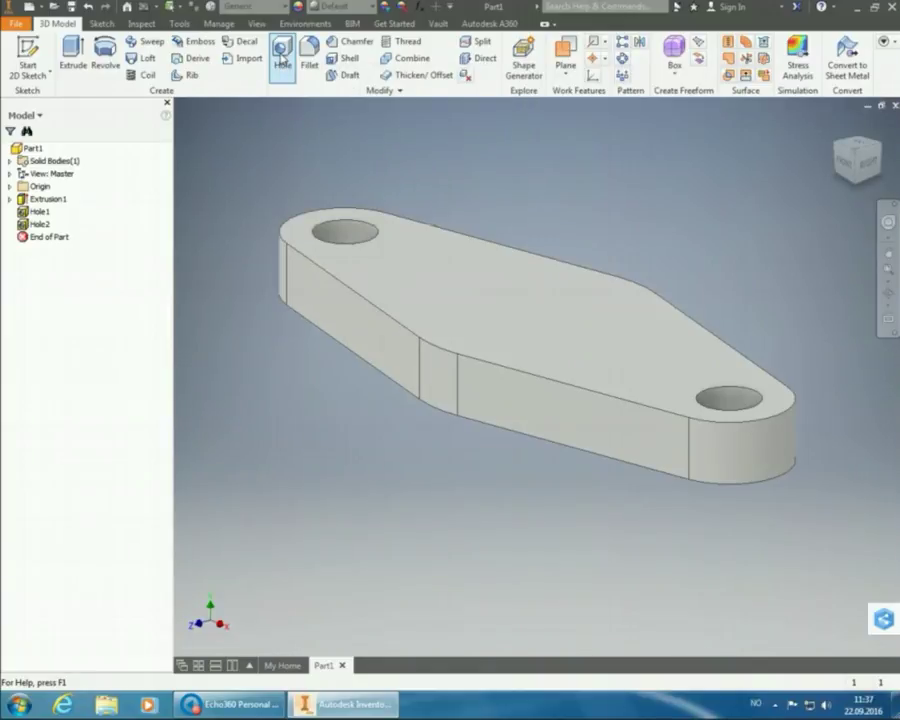
- Set up a third concentric hole on the top face, using a side face as reference
left_click(283, 60)
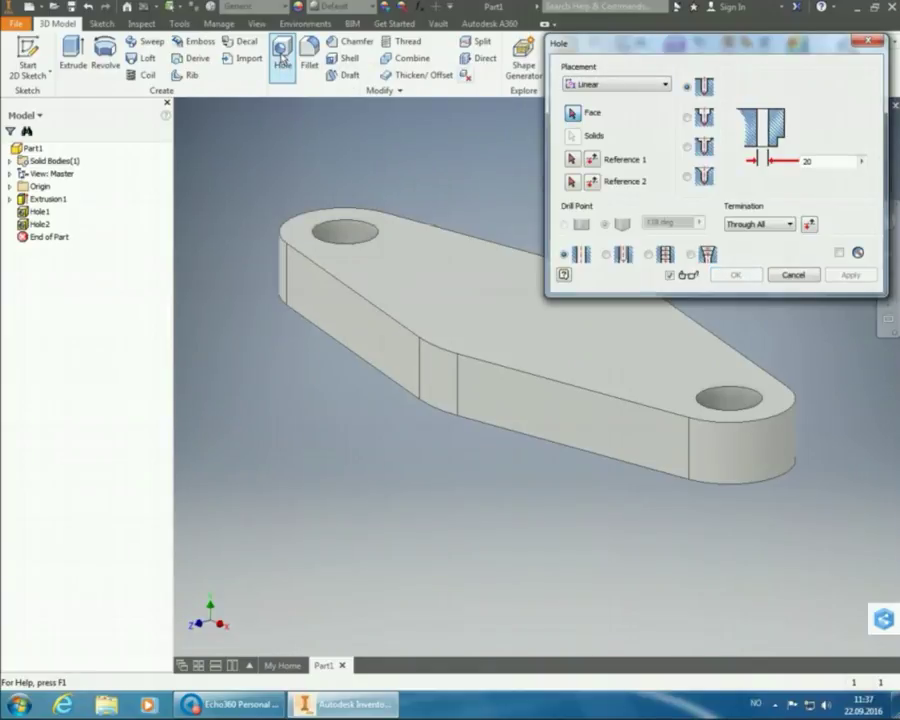
left_click(595, 85)
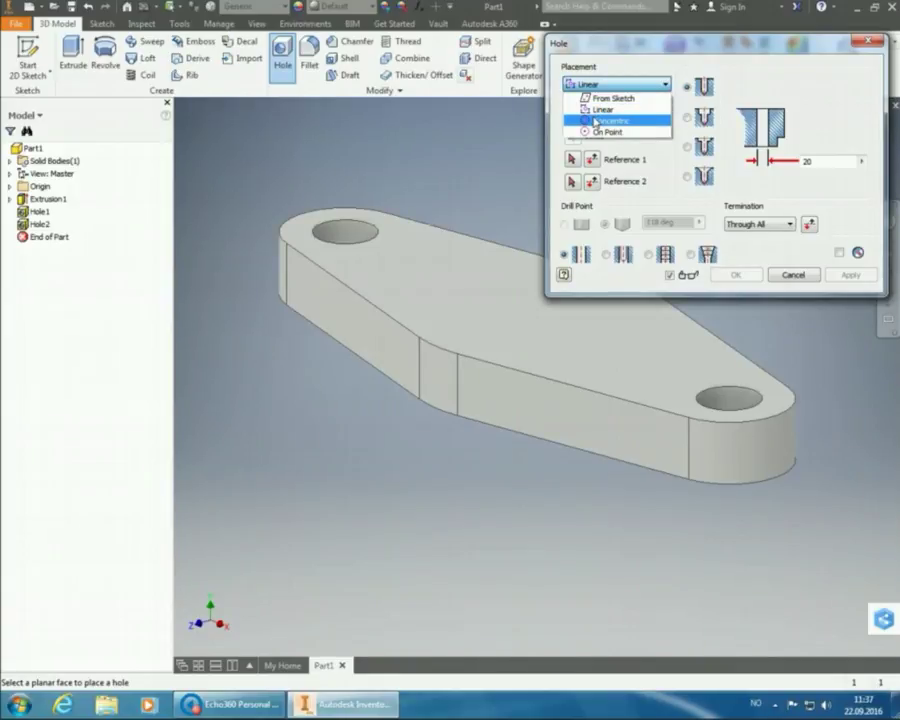
left_click(596, 121)
left_click(572, 86)
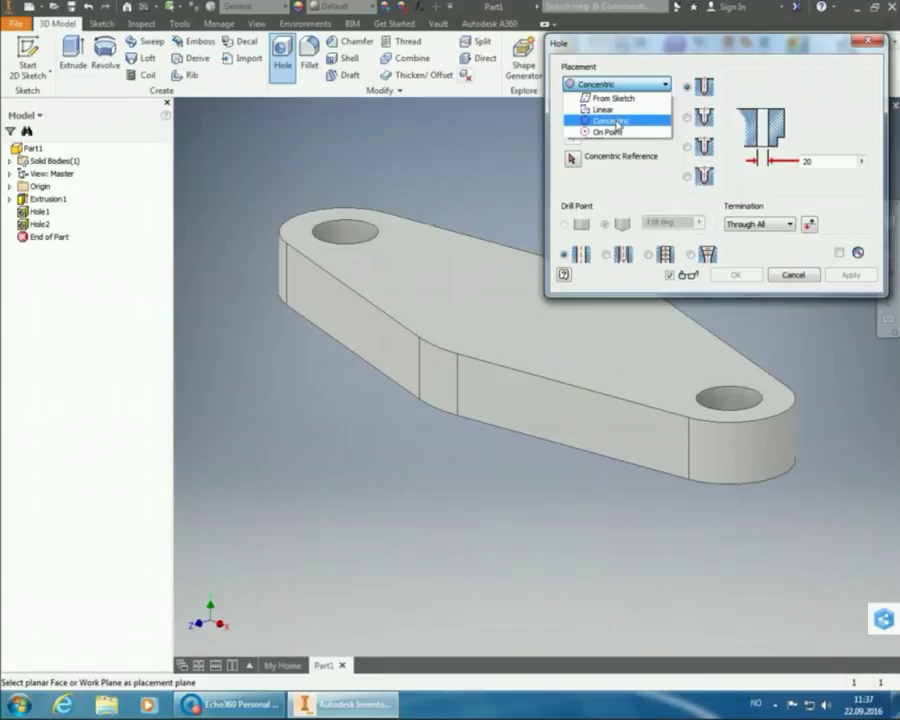
left_click(617, 122)
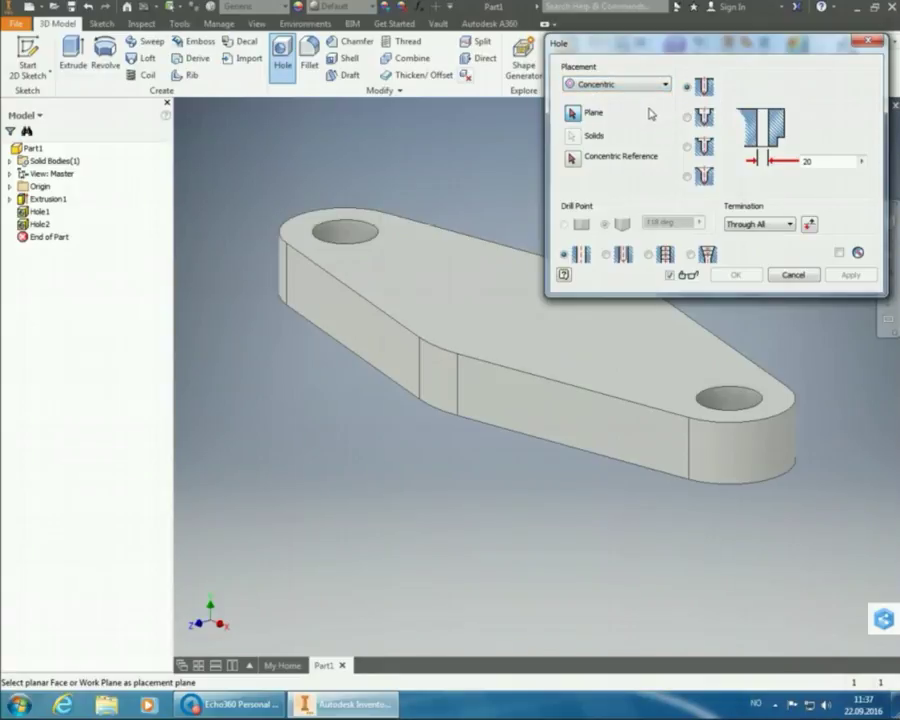
left_click(594, 337)
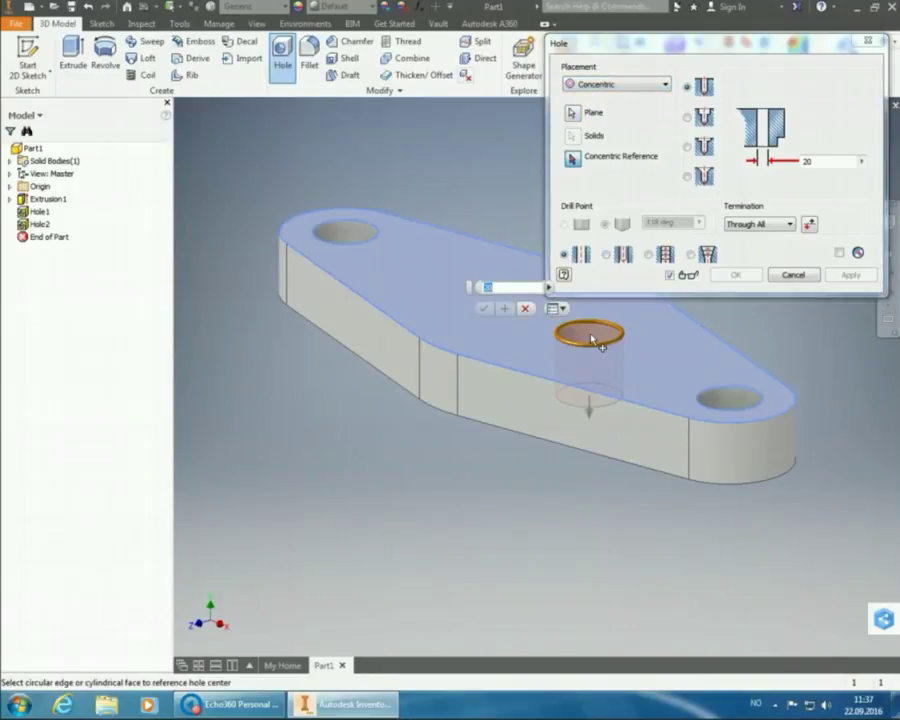
left_click(440, 386)
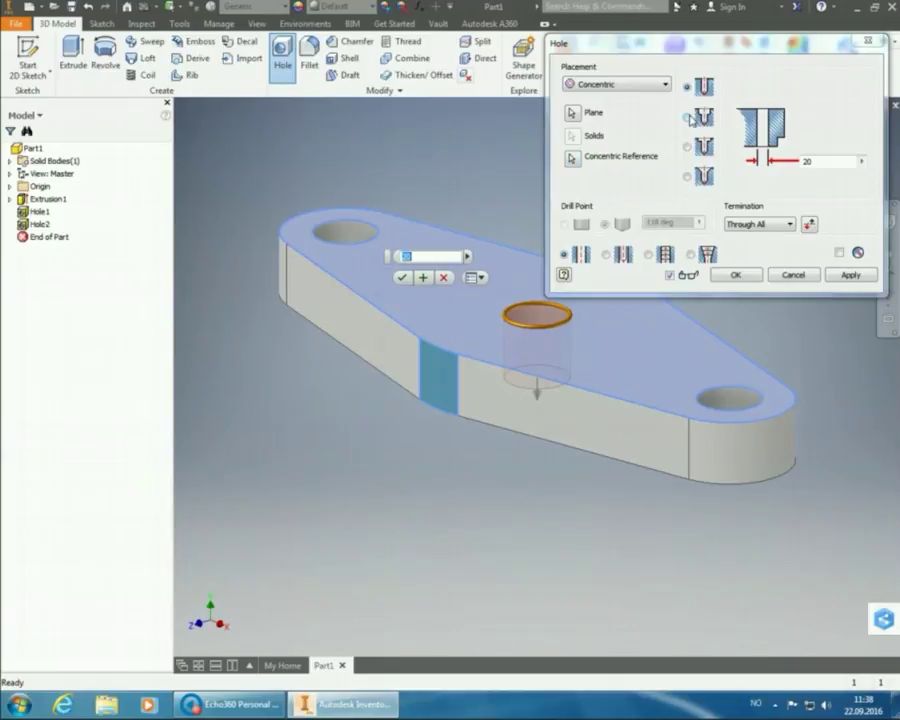
- Make the centre hole counterbored with counterbore diameter 40 and depth 5
left_click(688, 118)
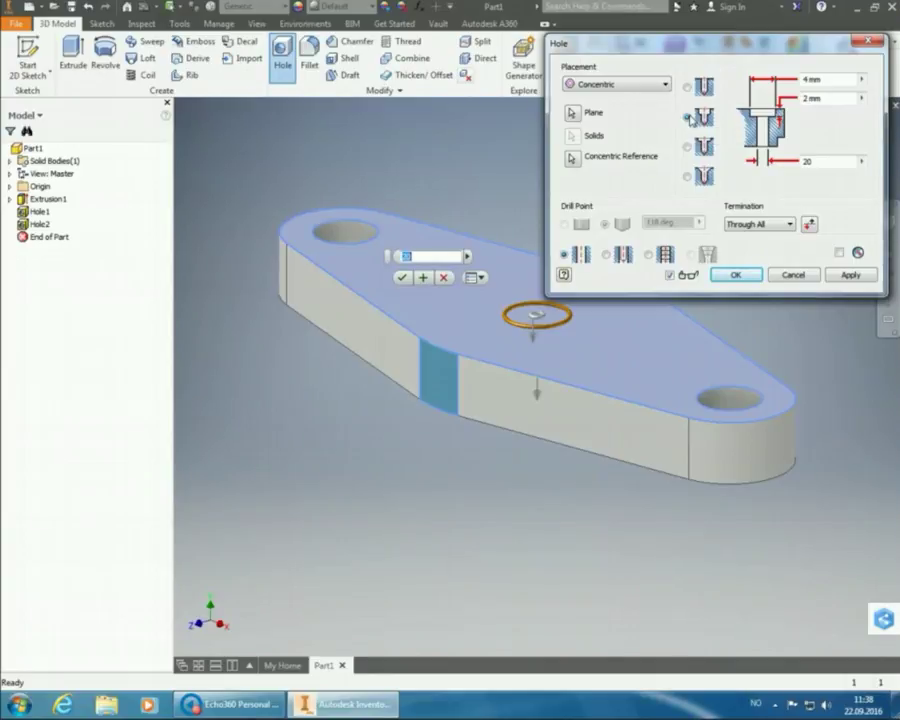
left_click(848, 82)
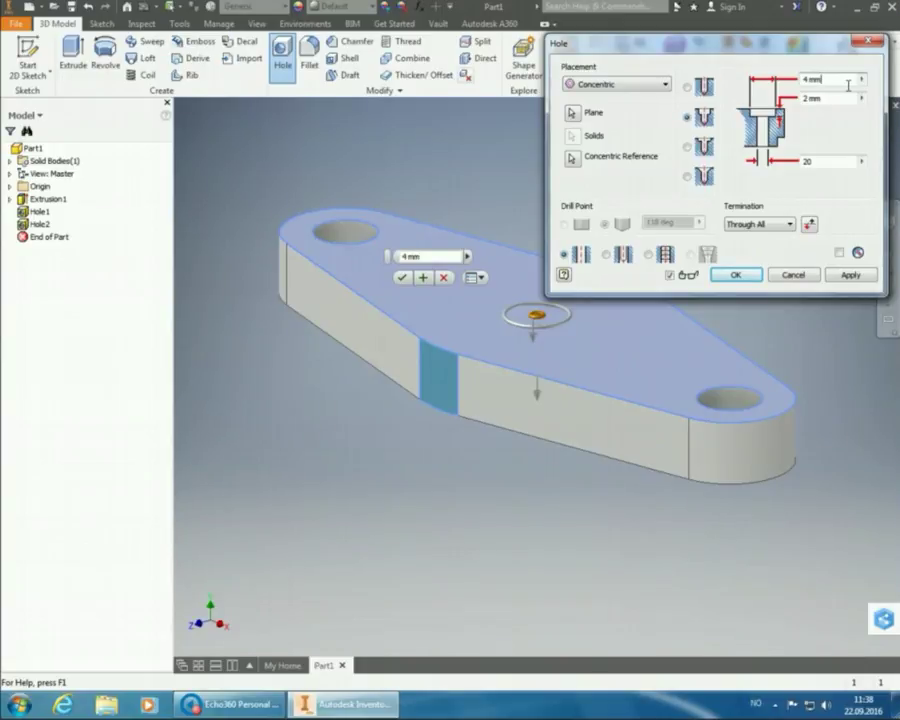
key("shift+Left")
key("shift+Home")
type("40")
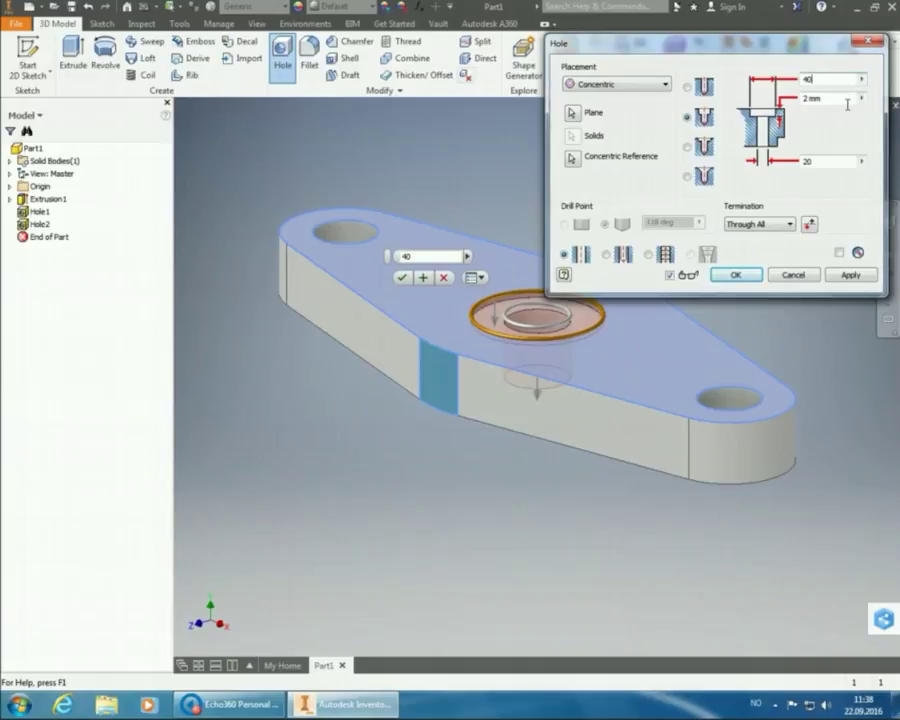
left_click(847, 100)
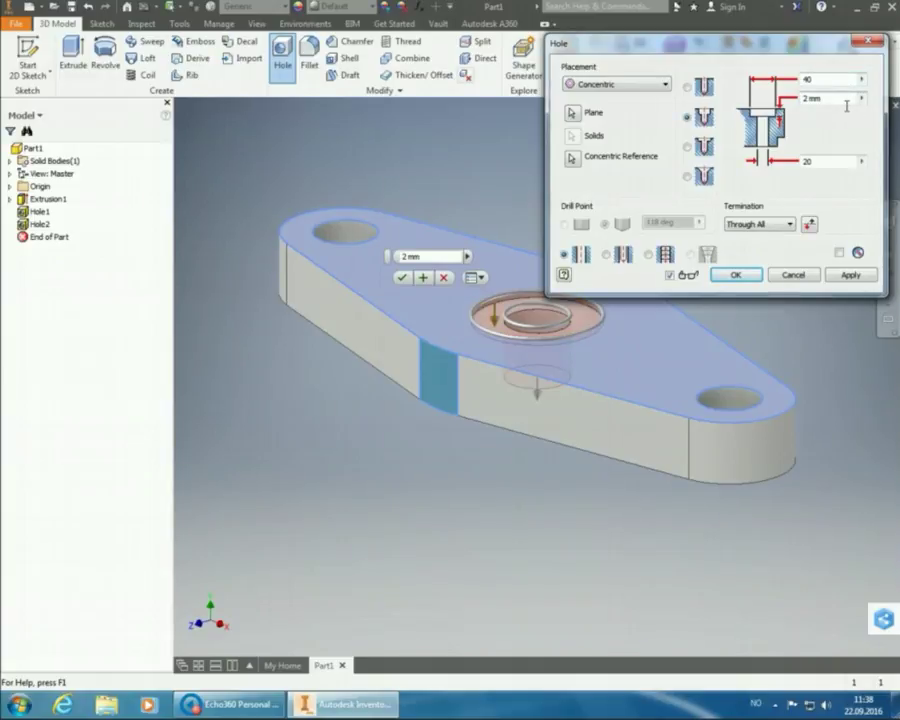
key("BackSpace")
key("BackSpace")
key("BackSpace")
key("BackSpace")
type("5")
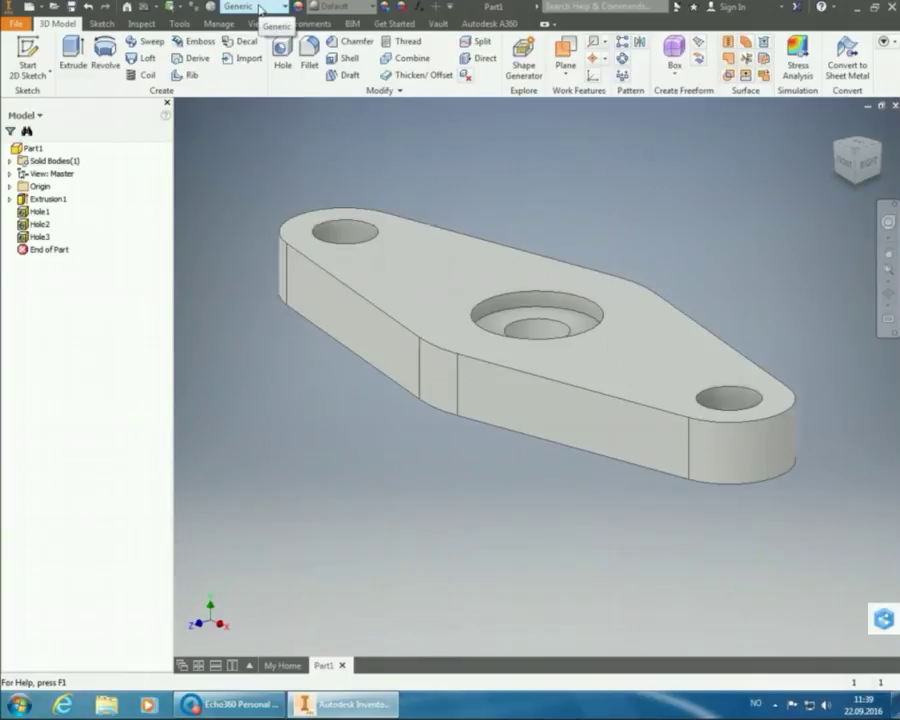
- Change the part material from Generic to Stainless Steel
left_click(259, 10)
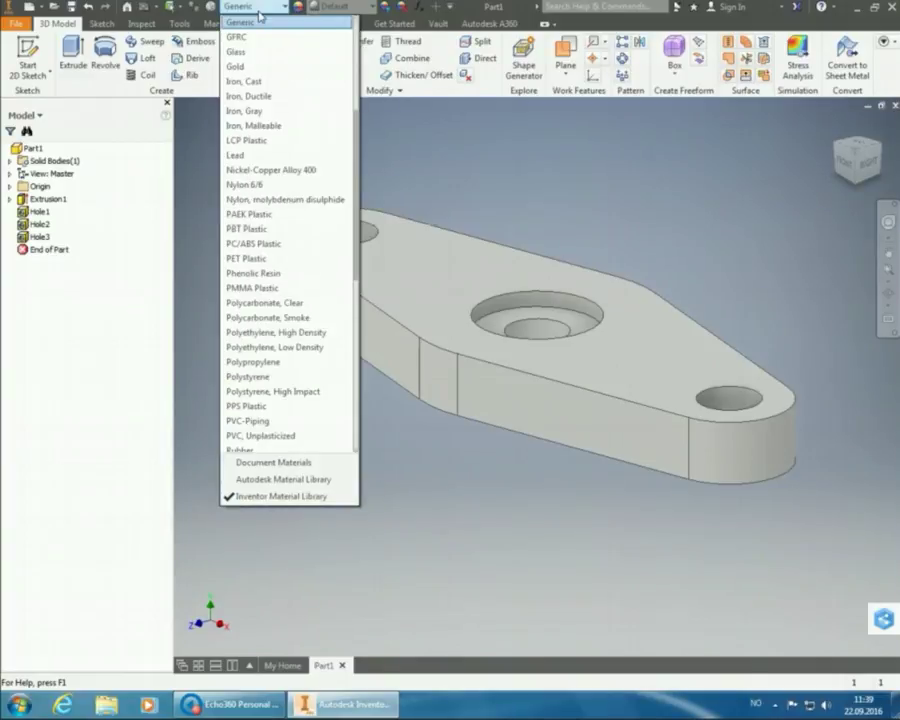
scroll(287, 104, "down", 4)
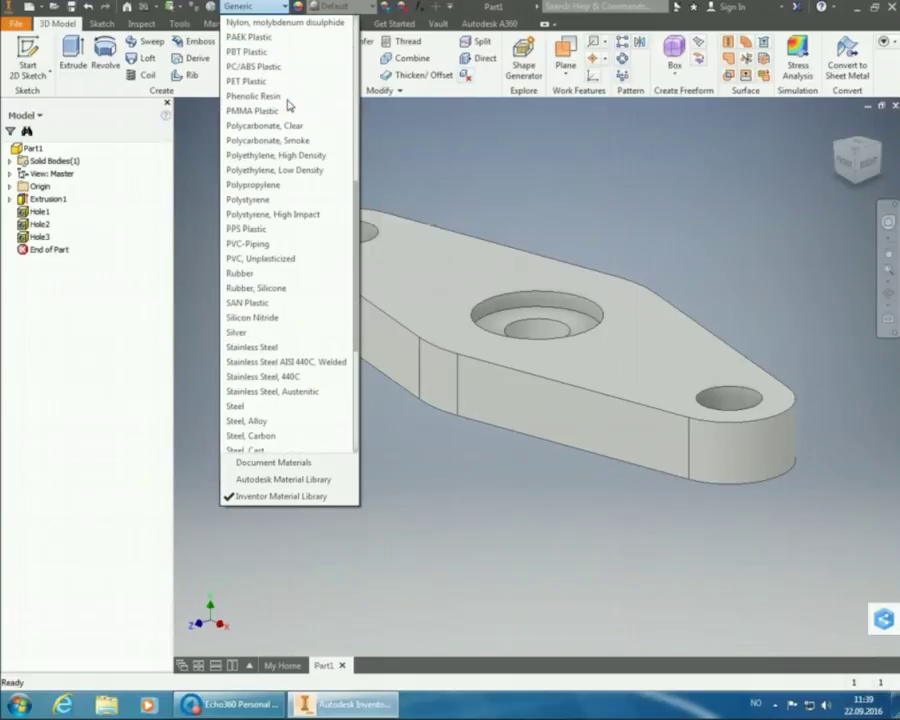
scroll(289, 150, "down", 1)
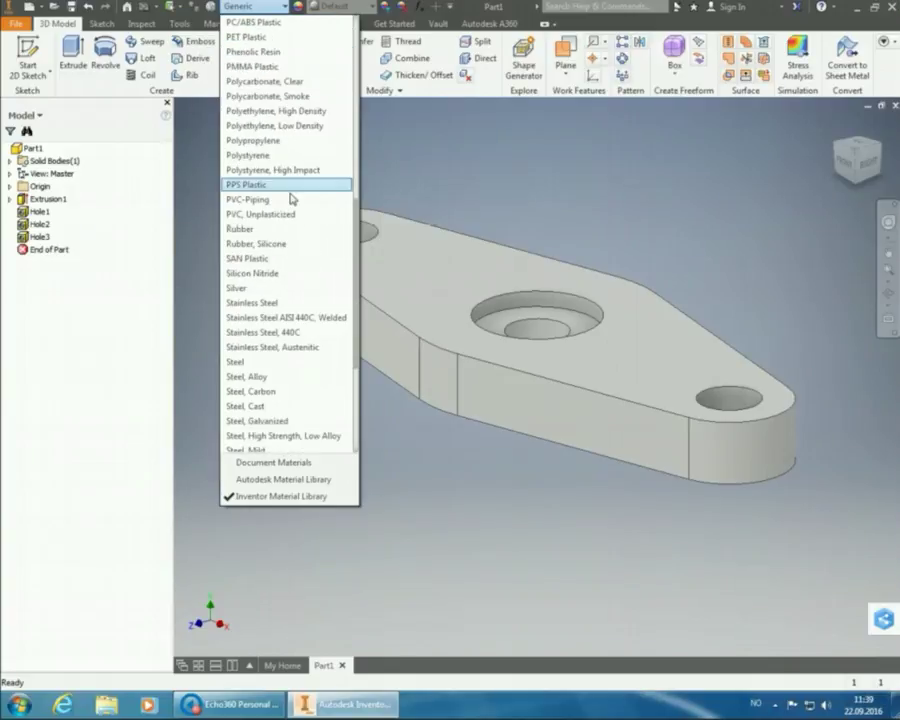
left_click(290, 304)
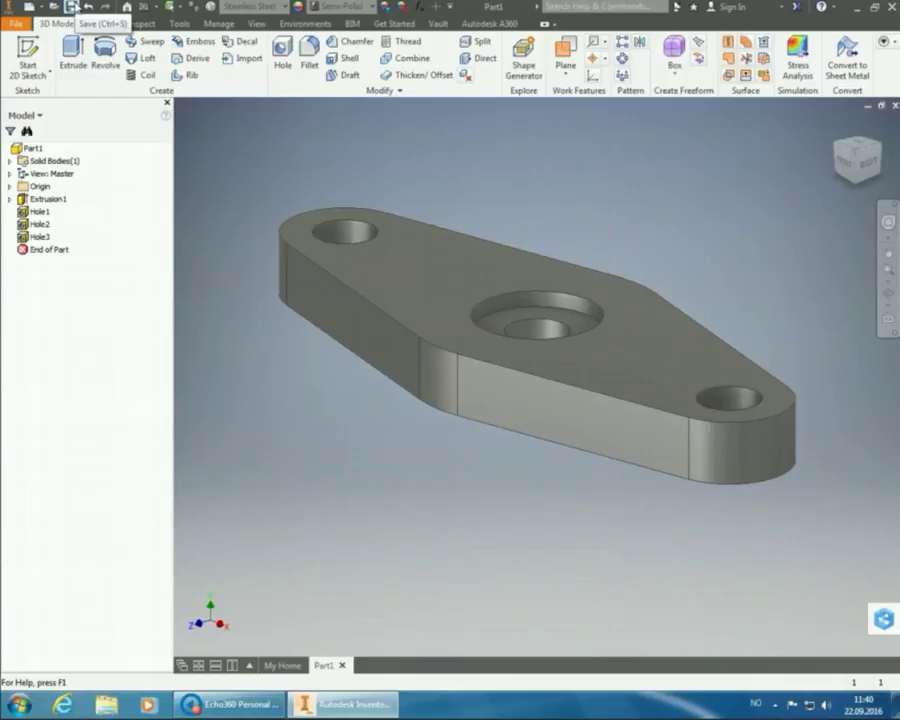
- Save the part as Mount.ipt in the Practice Task 3A folder
left_click(70, 7)
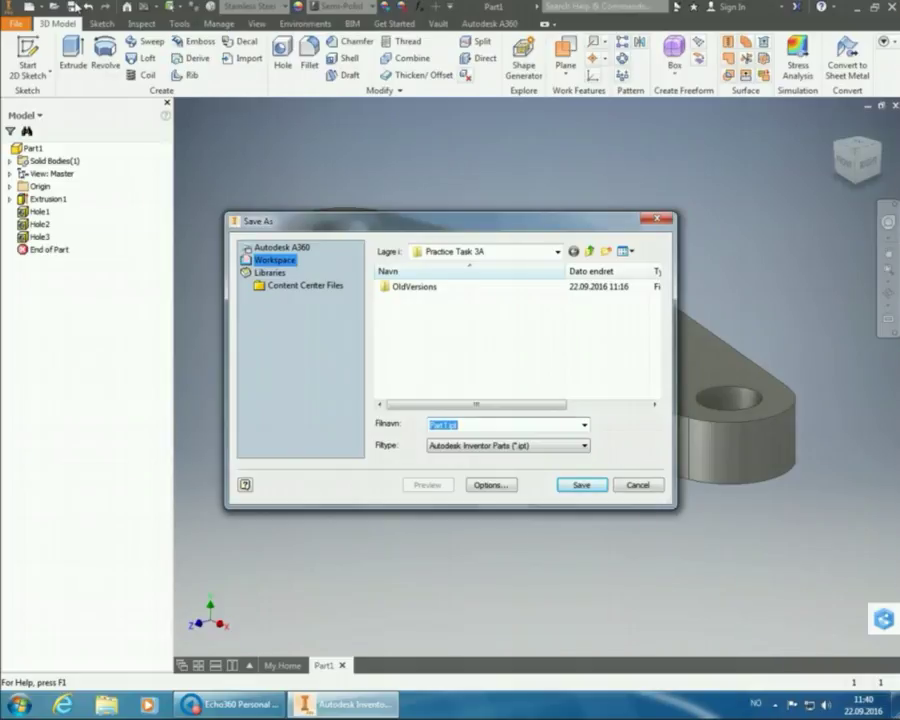
key("Right")
key("Left")
key("Left")
key("Left")
key("BackSpace")
key("BackSpace")
key("BackSpace")
key("BackSpace")
key("BackSpace")
key("BackSpace")
type("Mount")
left_click(581, 485)
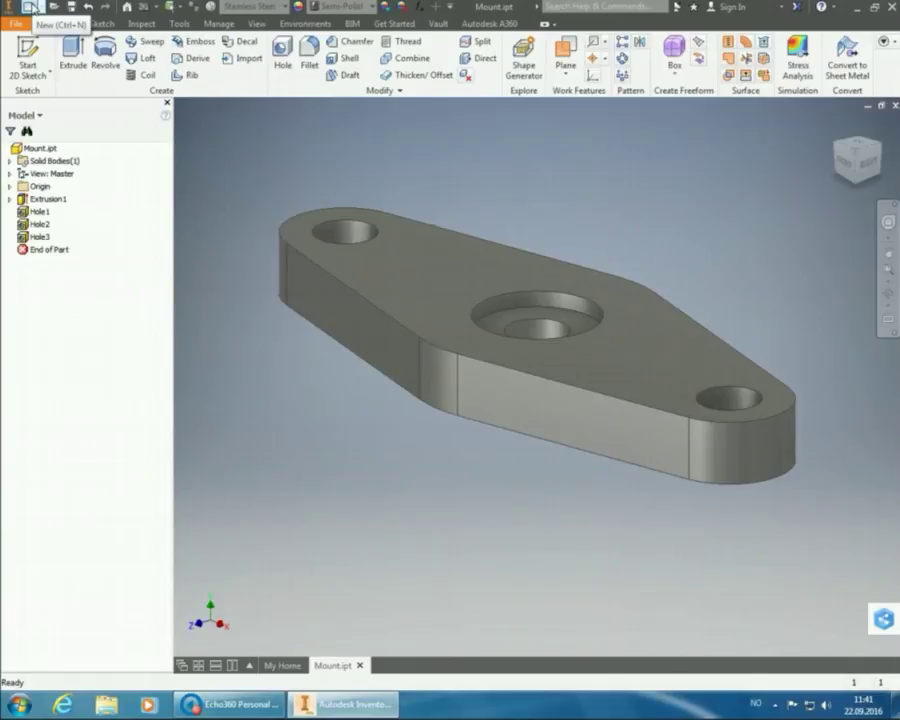
- Start a new file and select the ISO.idw drawing template
left_click(30, 8)
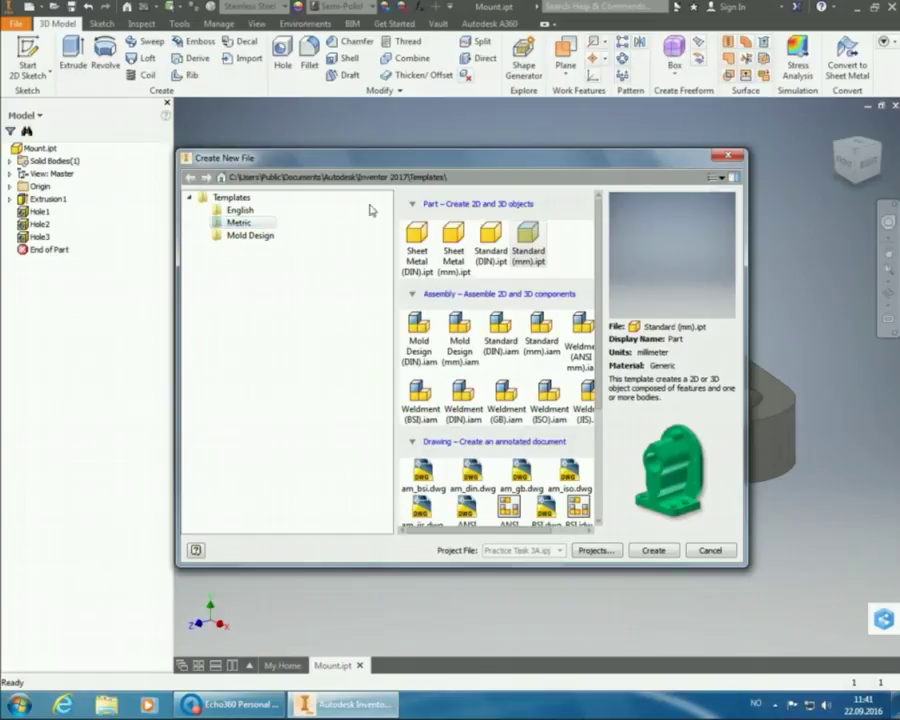
scroll(447, 341, "down", 3)
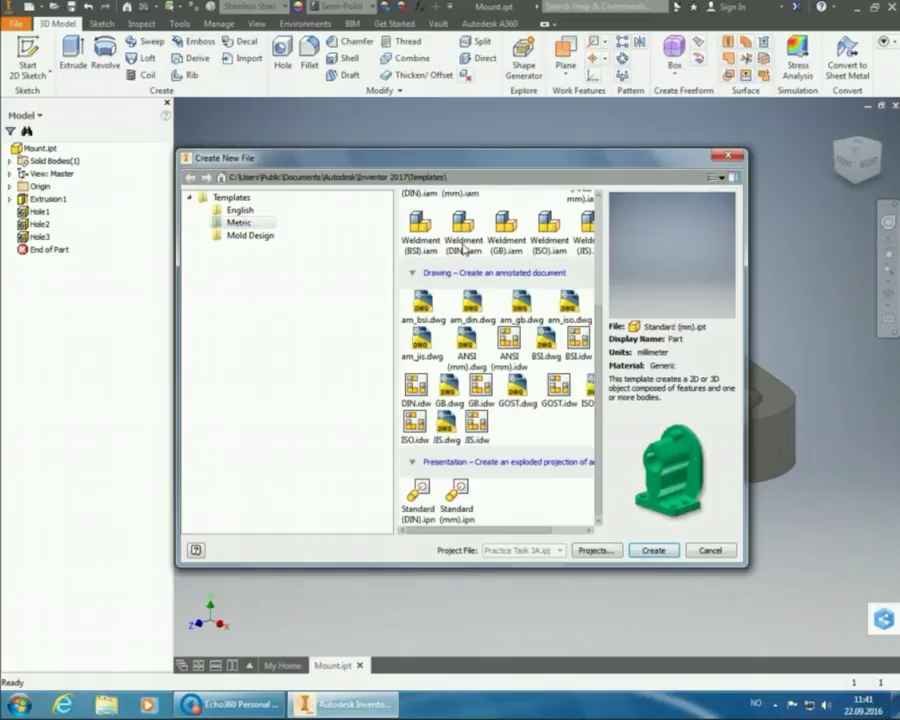
left_click(428, 427)
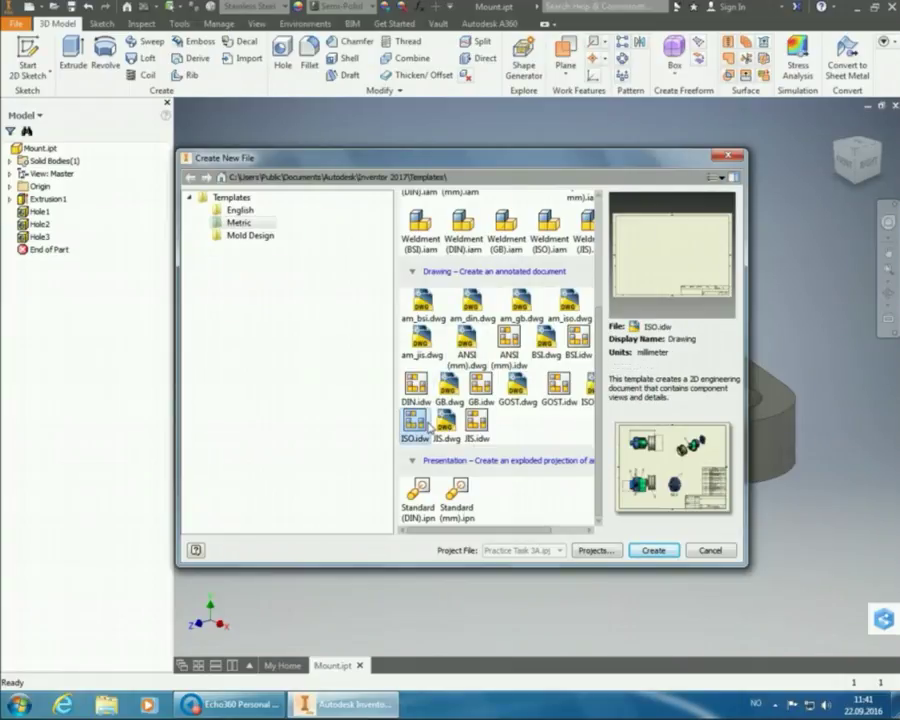
- Create the ISO drawing and begin placing a base view of Mount.ipt at 1:2
left_click(667, 553)
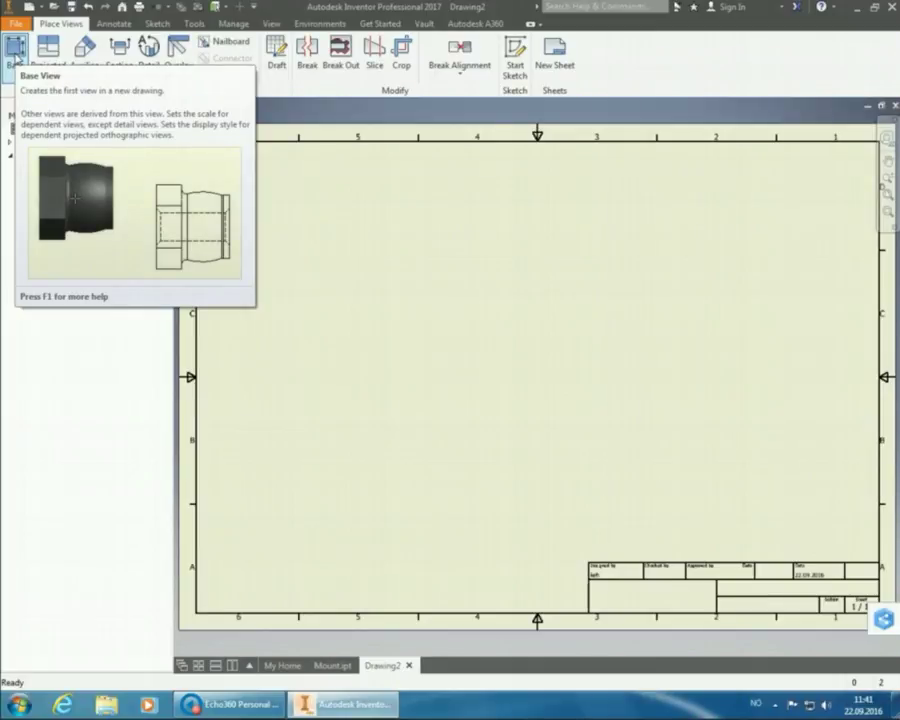
left_click(15, 55)
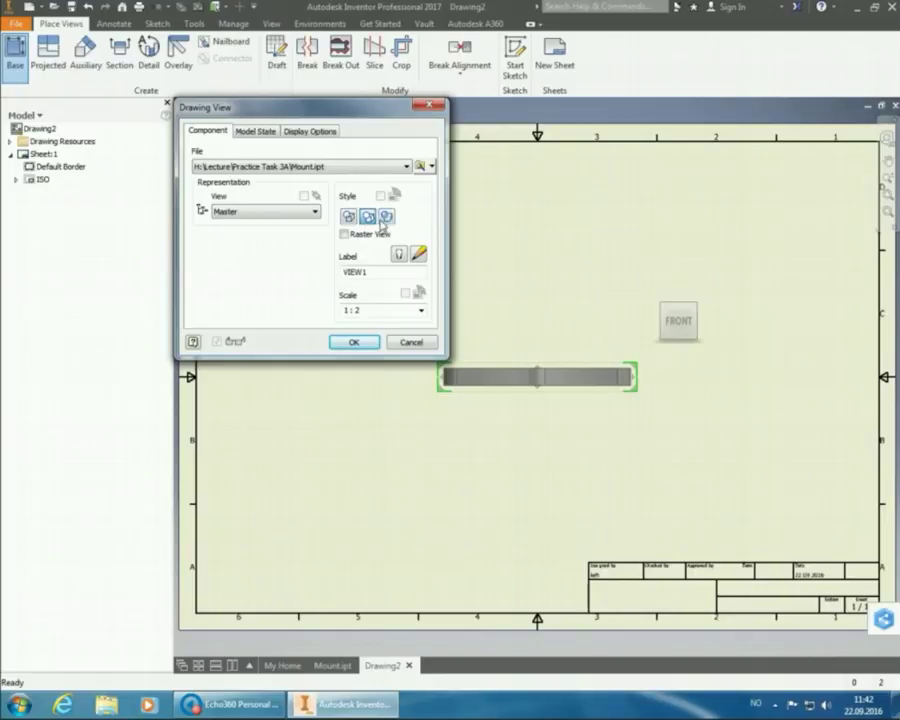
- Orient the Mount preview to its top face and place the view on the sheet at 1:1
mouse_move(672, 325)
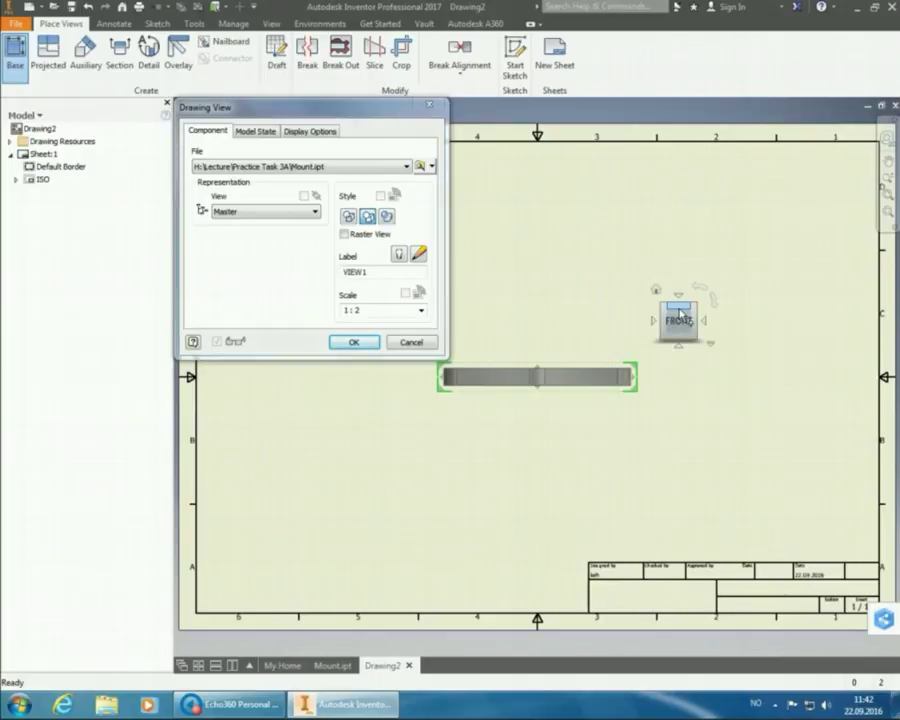
left_click(679, 311)
left_click(682, 314)
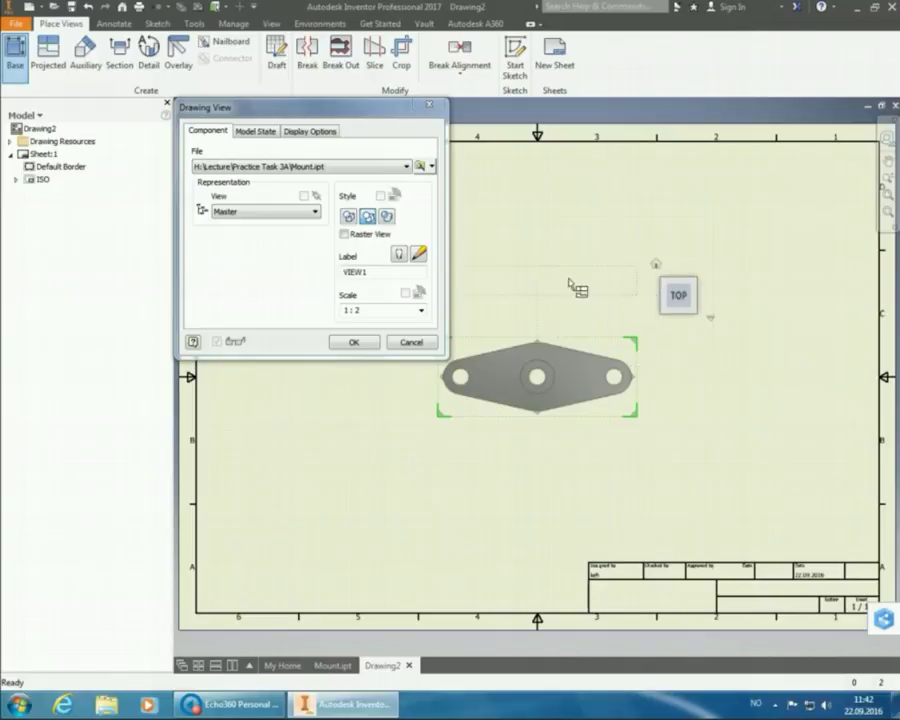
left_click(422, 311)
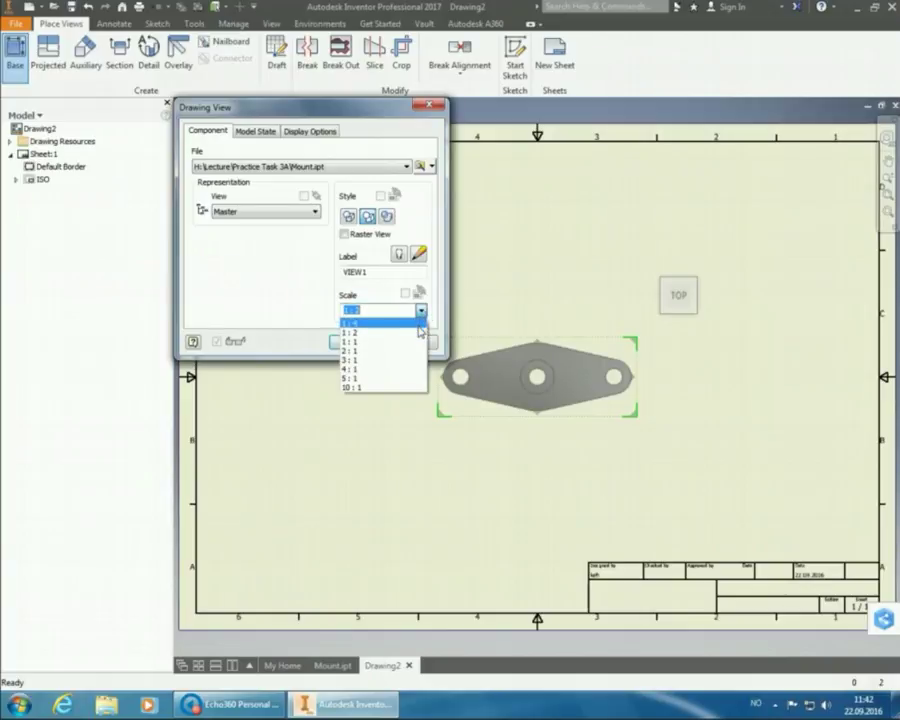
left_click(422, 343)
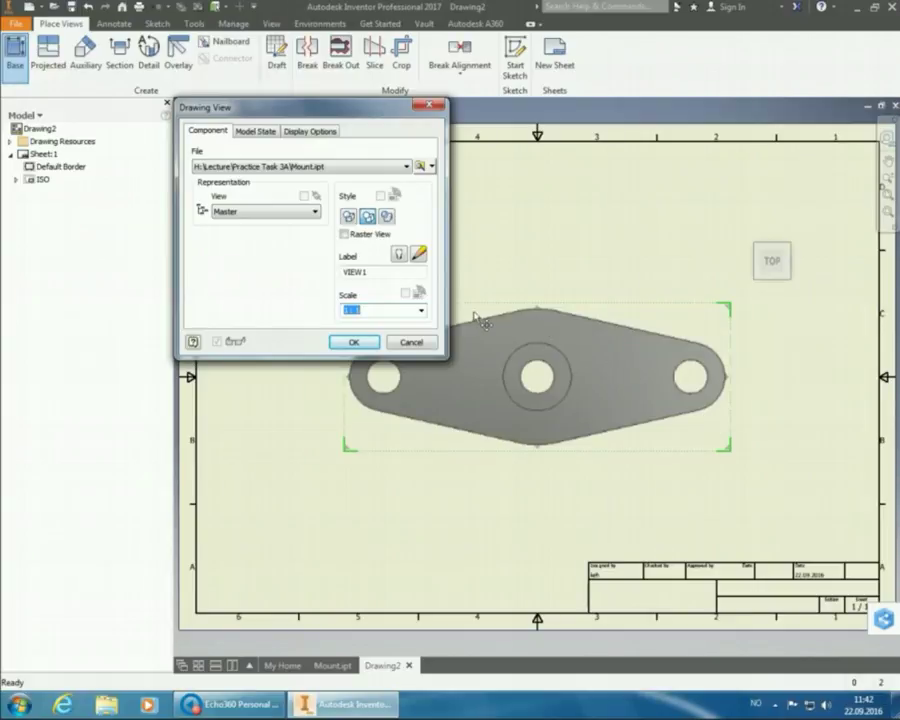
left_click(355, 343)
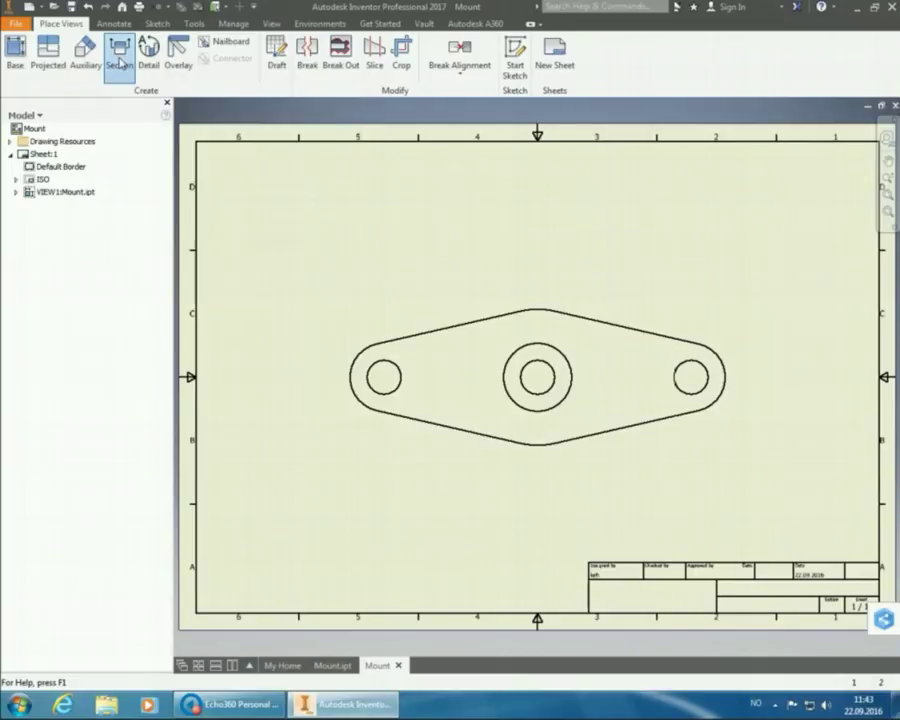
- Draw a horizontal section line across the top view through all three hole centres
left_click(120, 63)
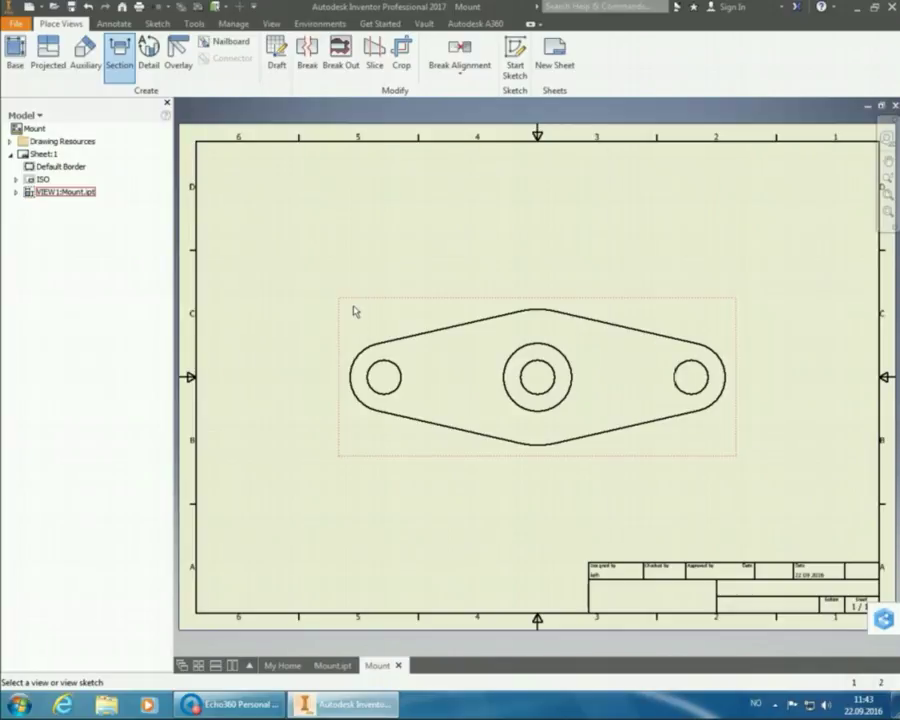
left_click(356, 313)
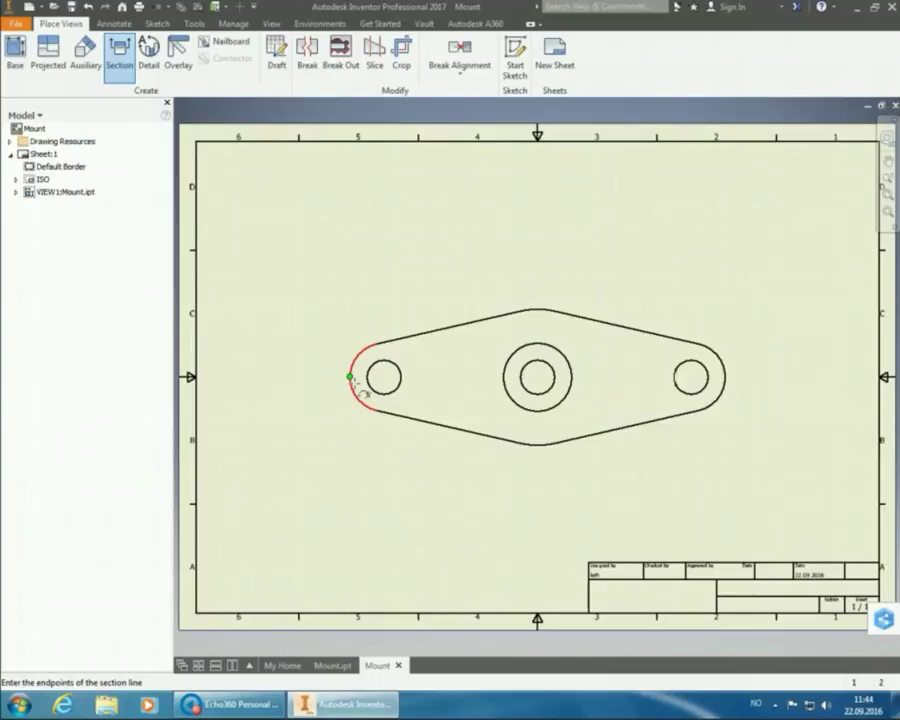
left_click(350, 378)
left_click(315, 377)
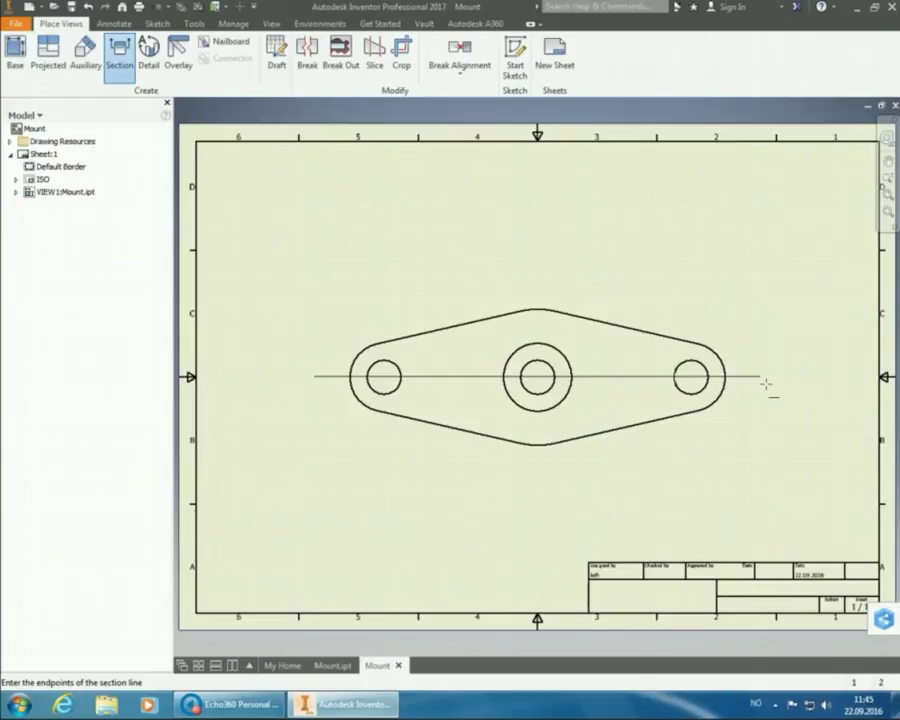
left_click(765, 384)
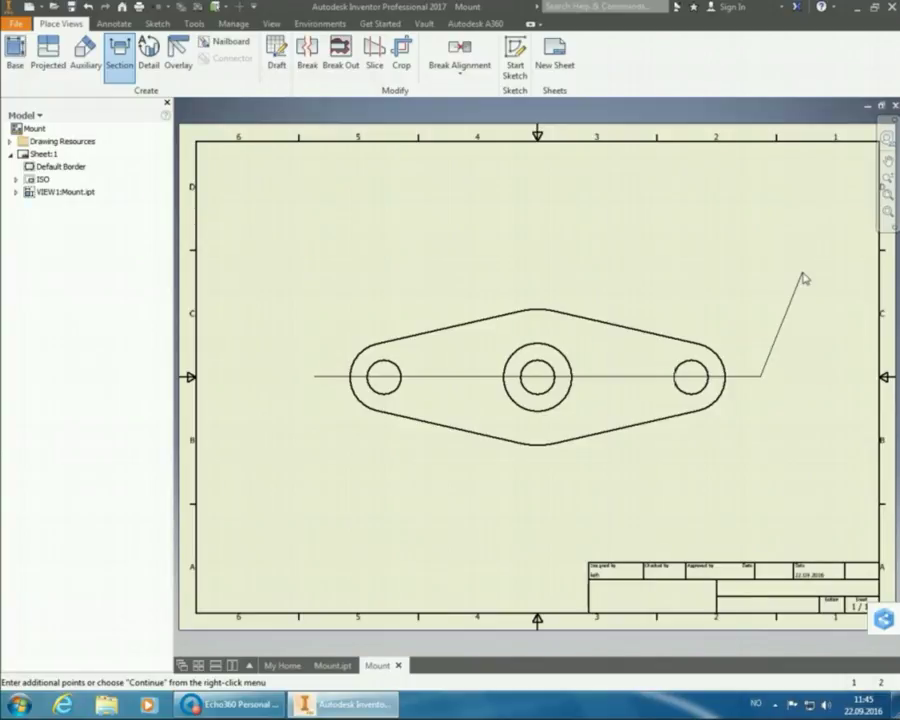
right_click(804, 279)
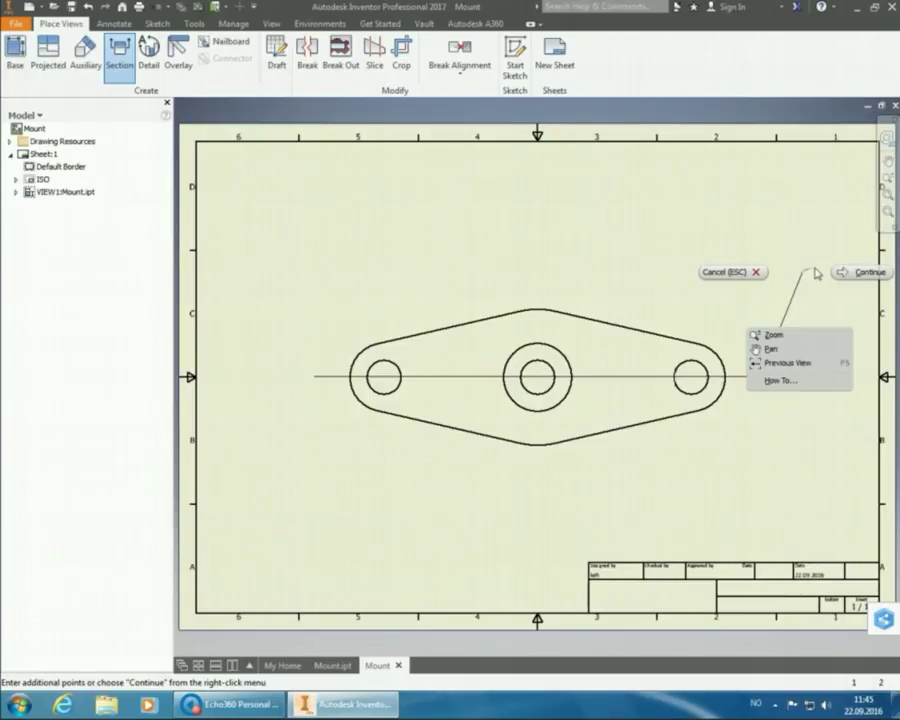
left_click(840, 272)
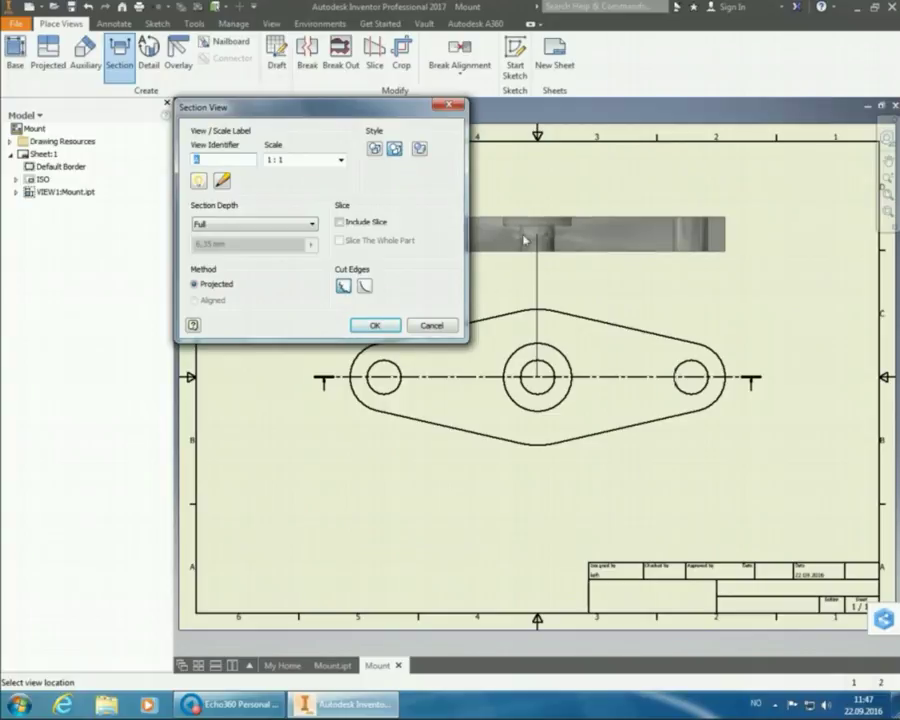
- Place section view A-A at 1:1 above the top view
left_click(574, 218)
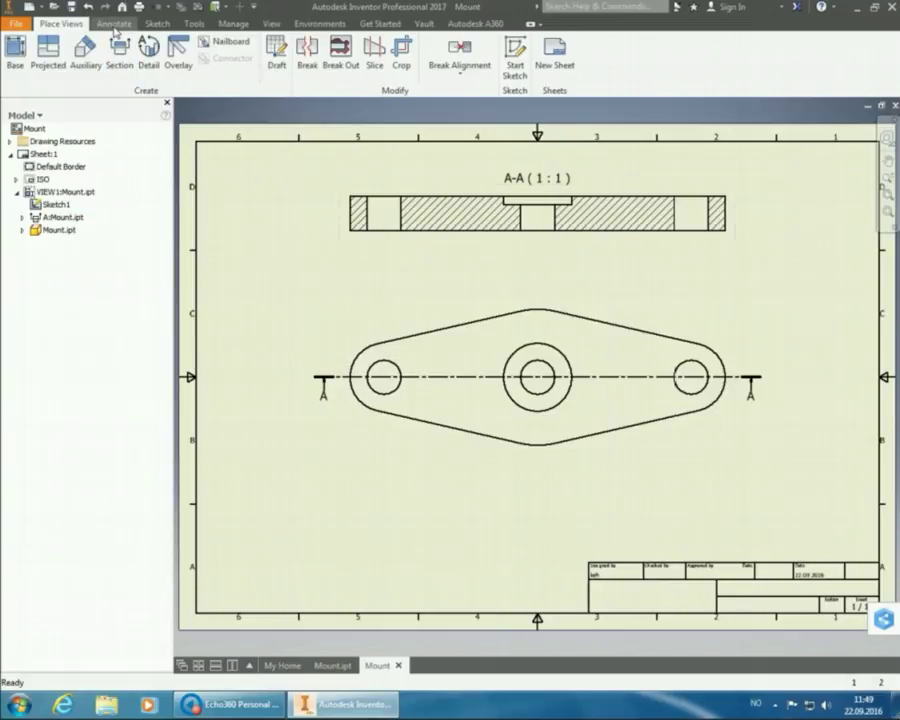
- Place a trial center mark on the right hole, then discard it
left_click(114, 25)
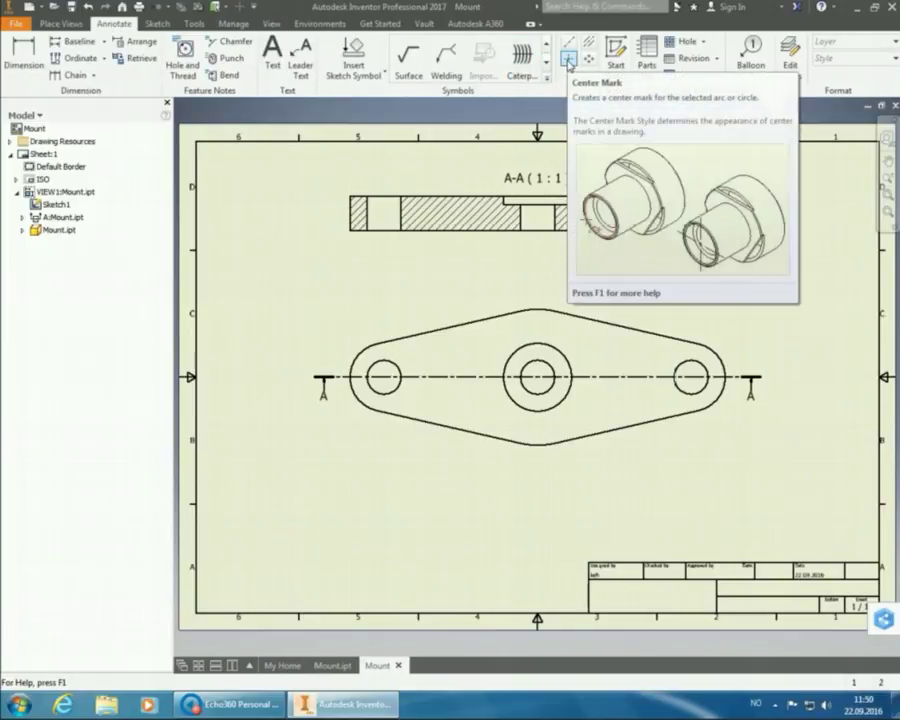
left_click(569, 62)
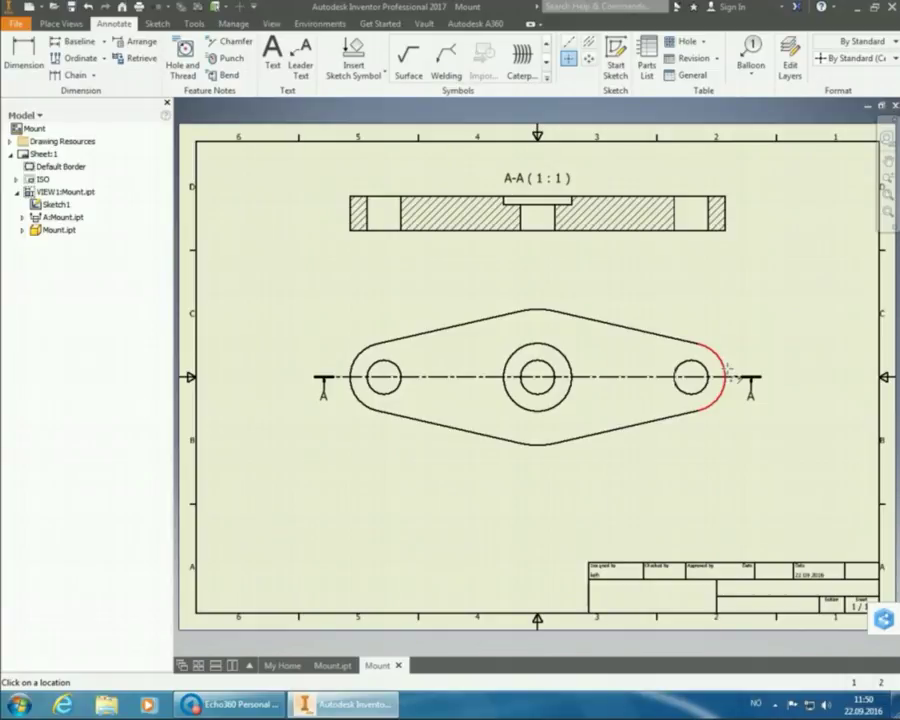
left_click(727, 374)
left_click(690, 376)
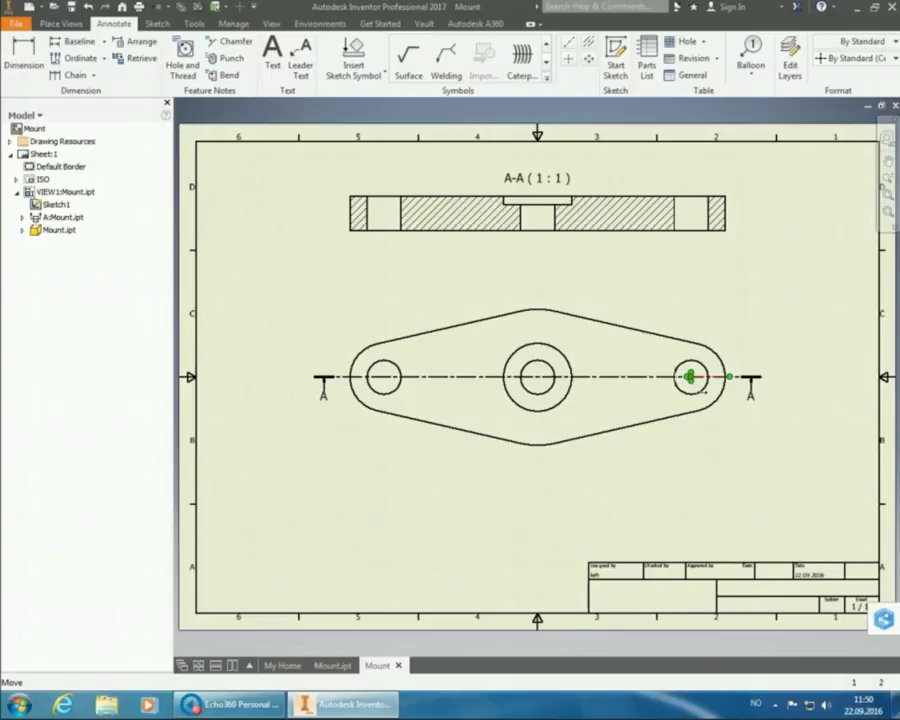
key("Escape")
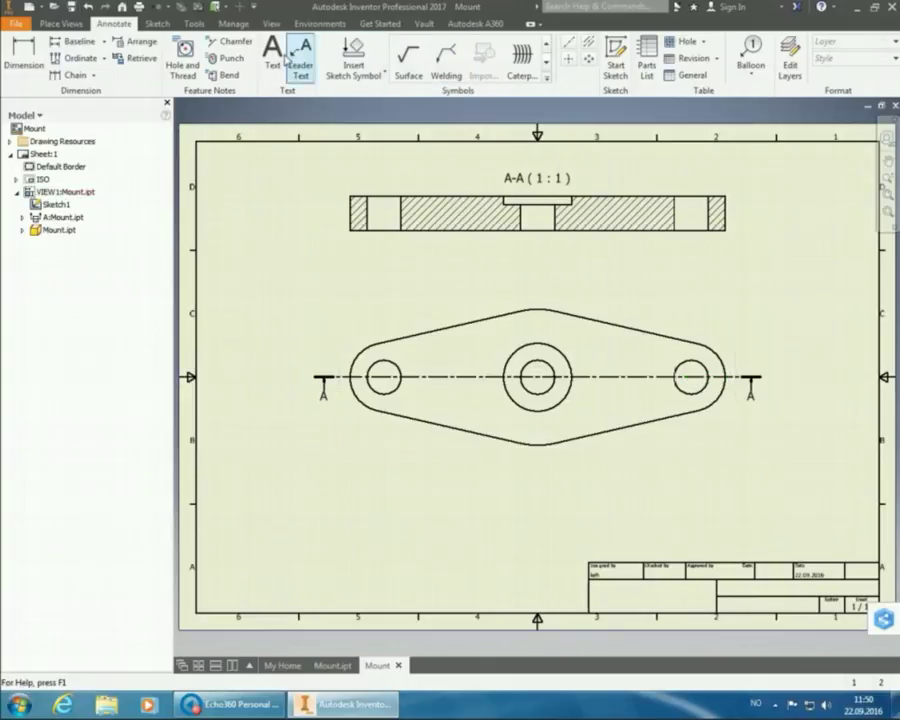
- Center-mark the right and left holes, and extend the central hole's mark to the top and bottom arcs
left_click(568, 58)
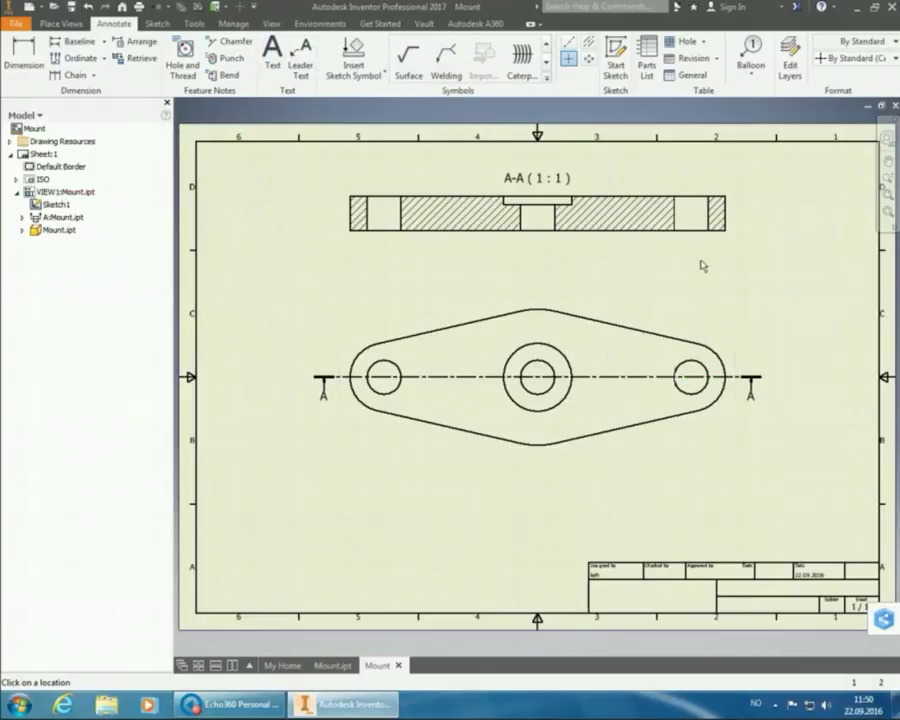
left_click(700, 374)
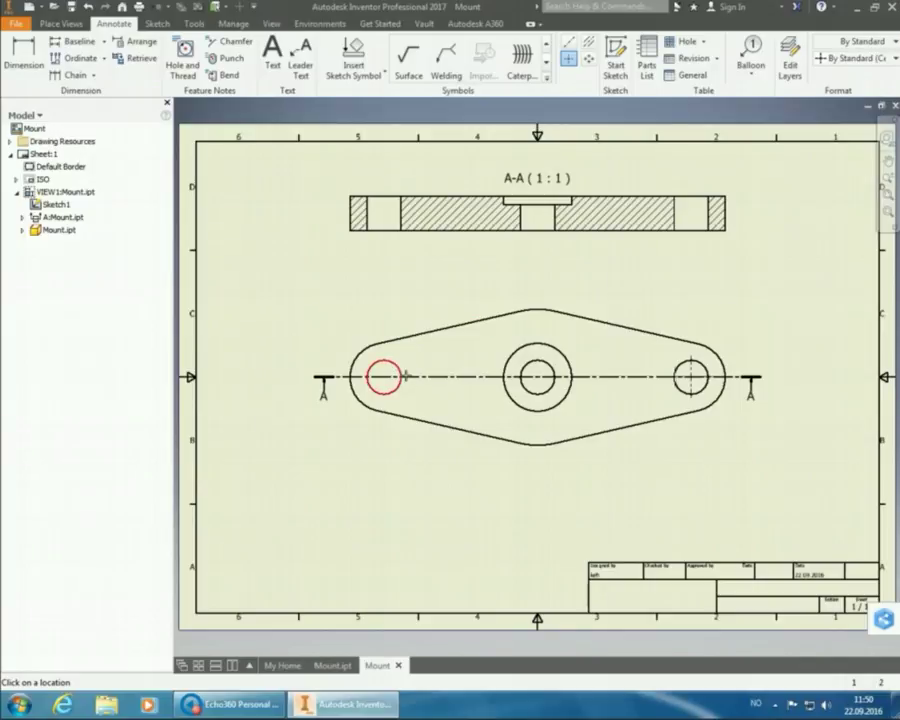
left_click(405, 374)
left_click(547, 325)
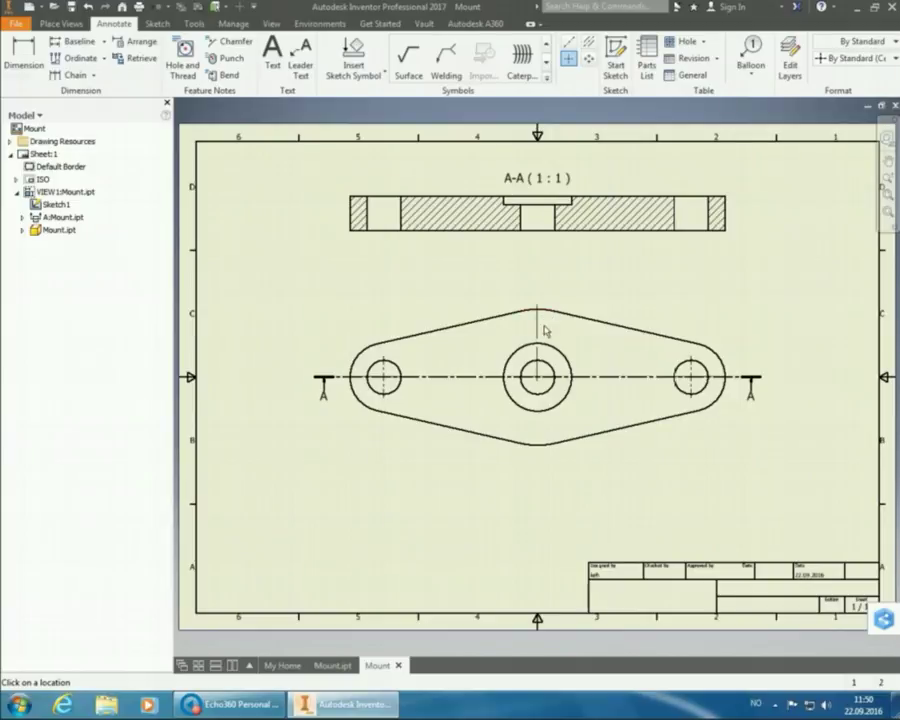
left_click(548, 452)
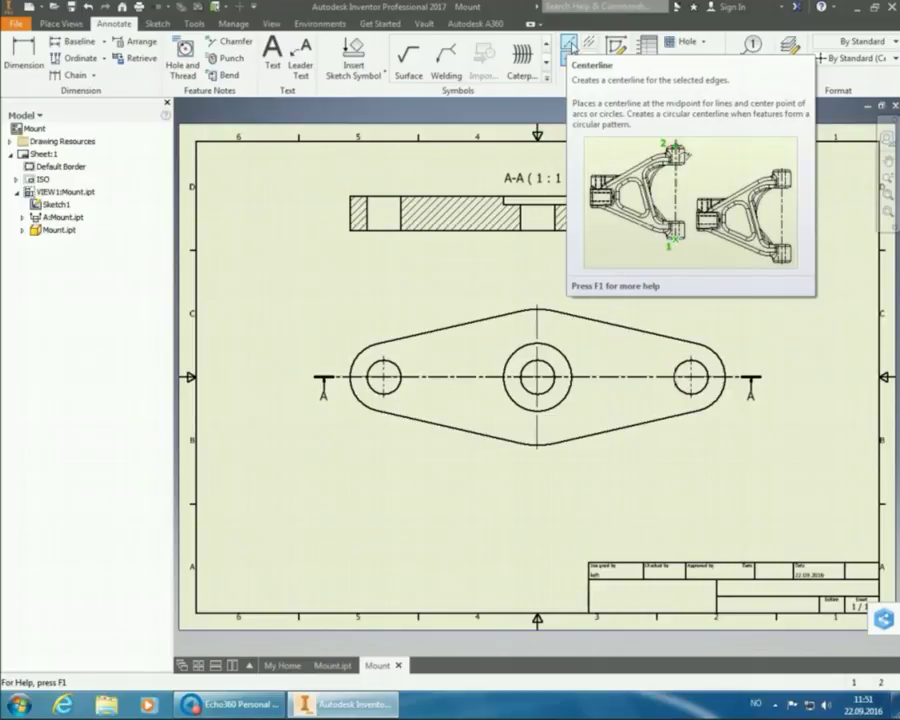
left_click(568, 58)
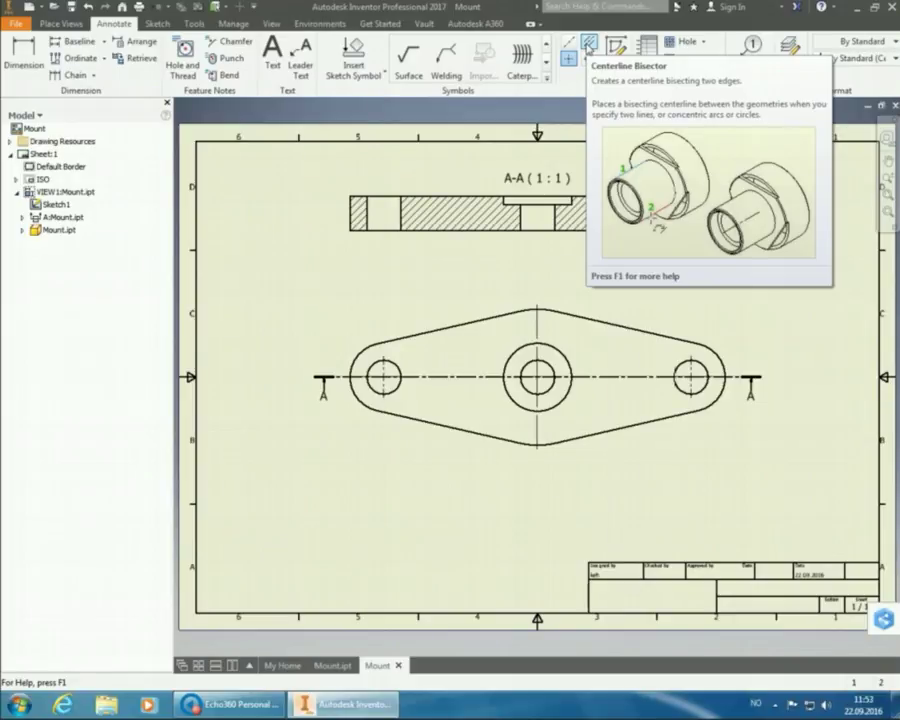
- Add a bisector centerline between an outer hole cut's two edges in section A-A
left_click(589, 44)
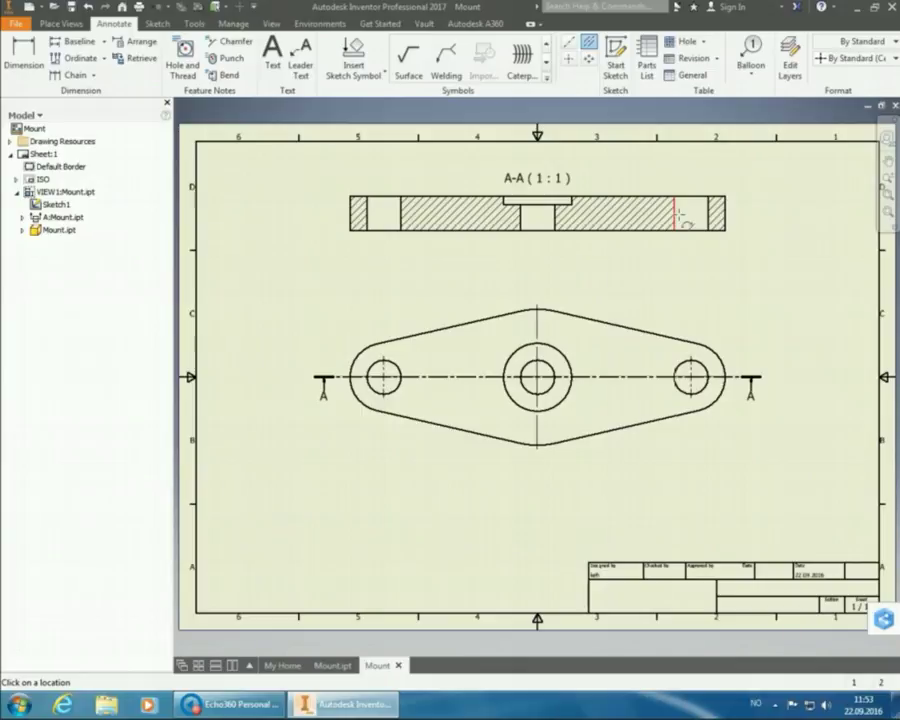
left_click(675, 217)
left_click(709, 218)
left_click(367, 213)
key("Escape")
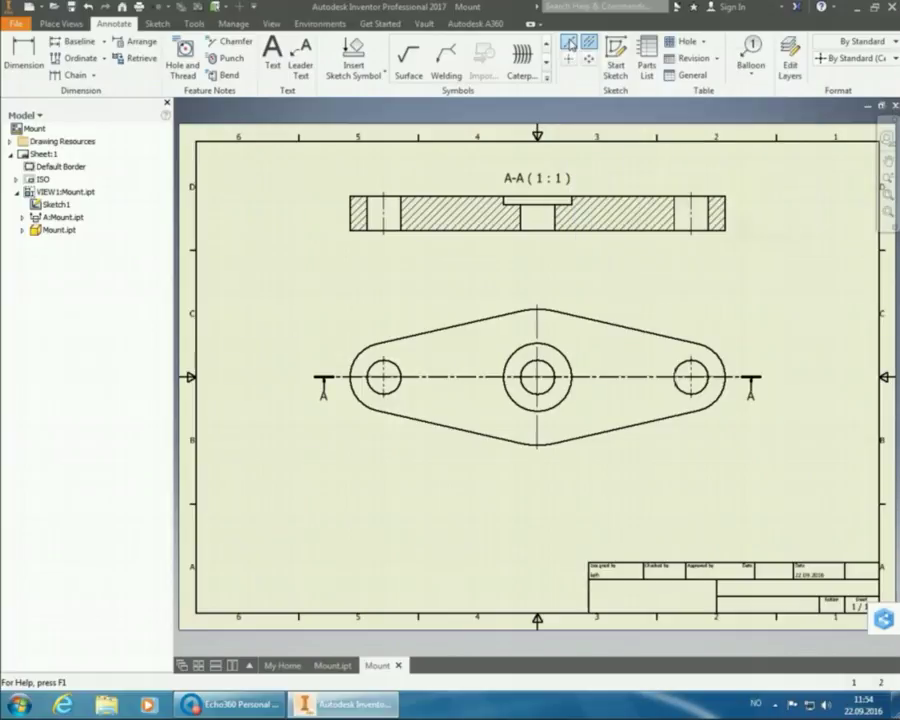
- Create a vertical centerline through the central hole cut's top and bottom edges in section A-A
left_click(569, 43)
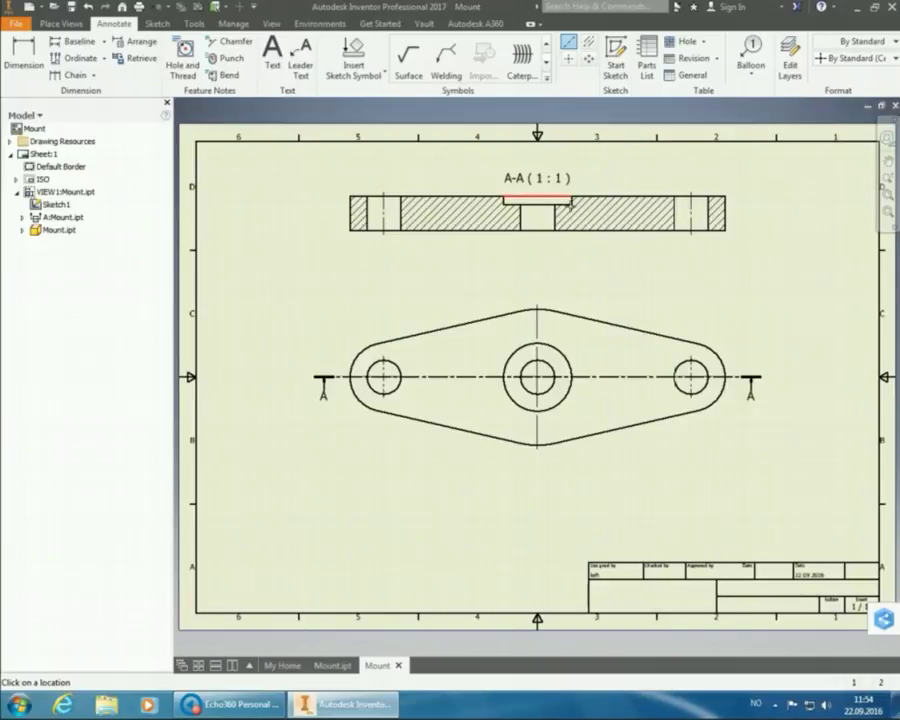
left_click(570, 201)
left_click(548, 232)
right_click(591, 261)
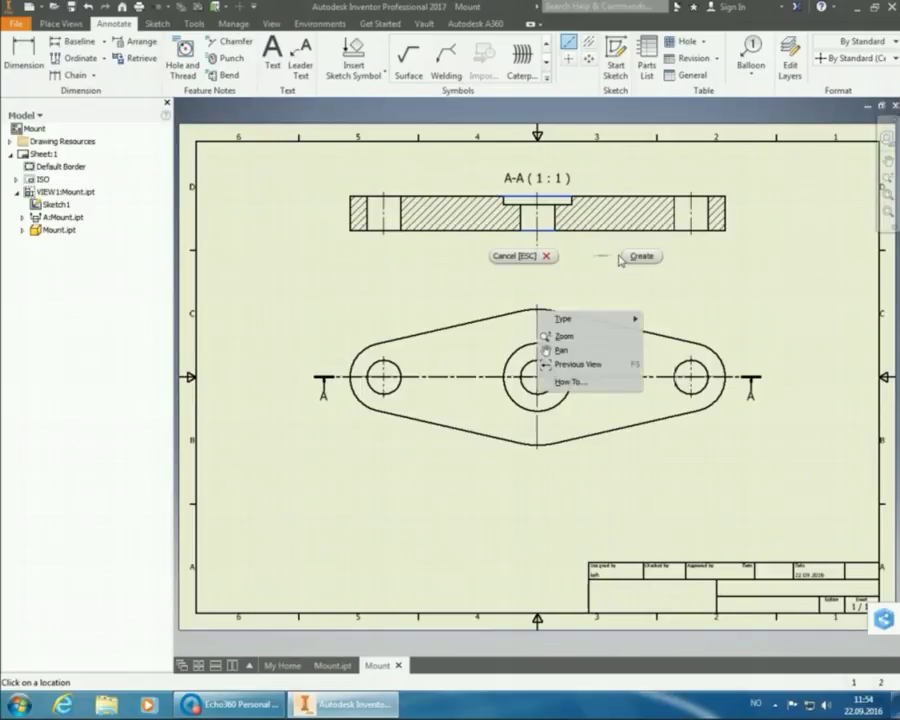
left_click(630, 256)
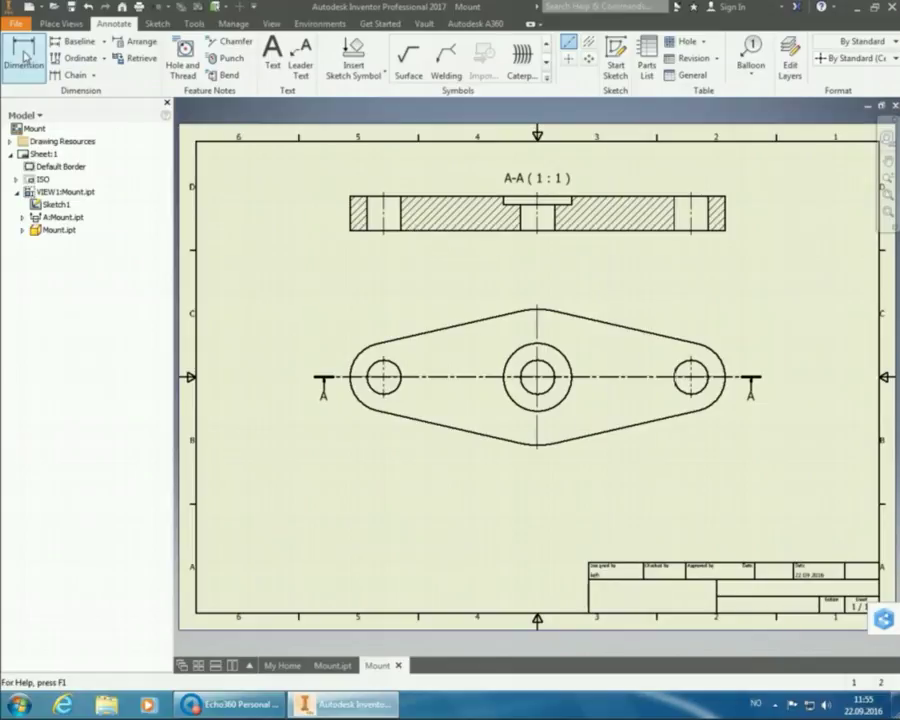
- Dimension the 180 distance between the outer hole centres below the top view with a Default Method ISO style
left_click(24, 55)
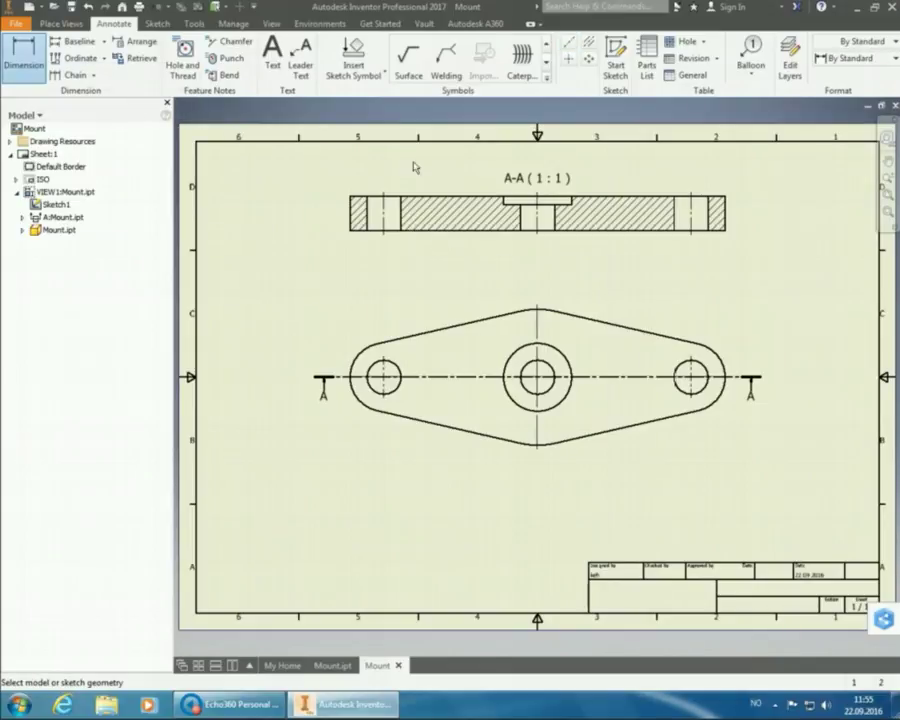
left_click(866, 58)
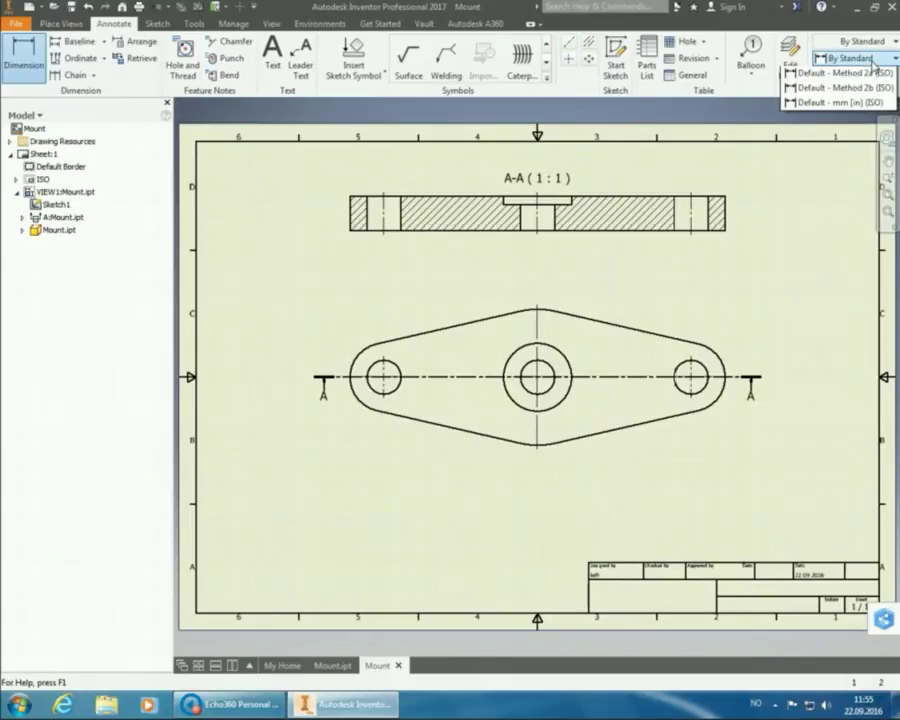
left_click(840, 103)
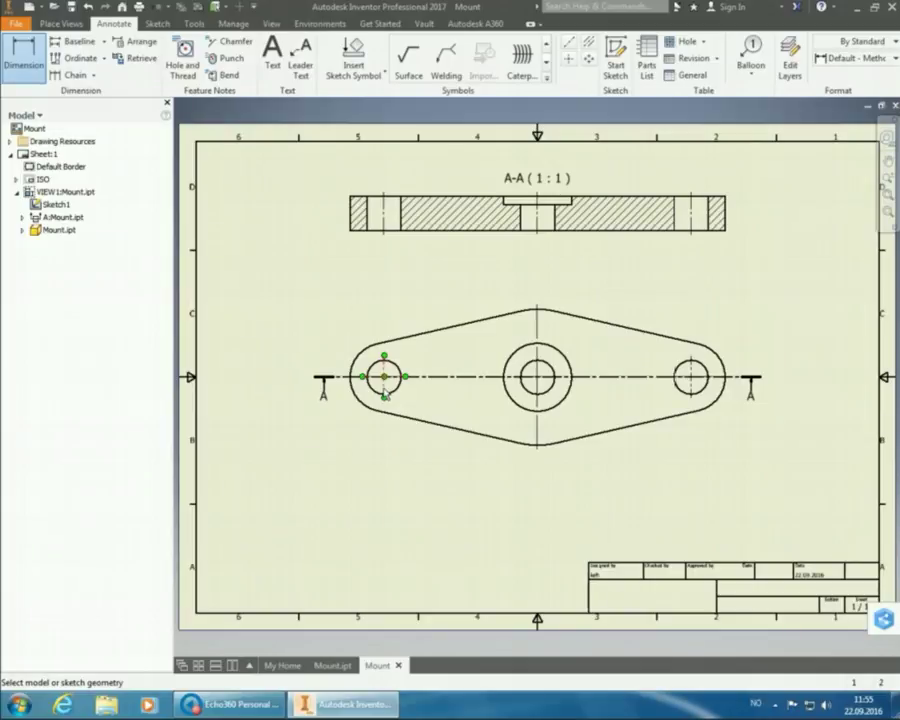
left_click(386, 393)
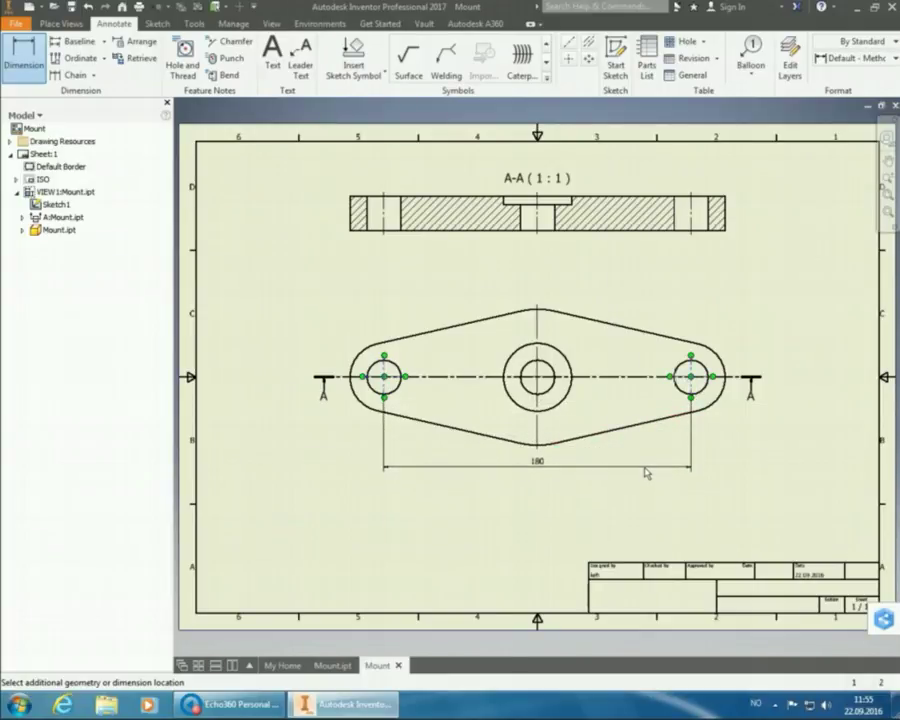
left_click(644, 471)
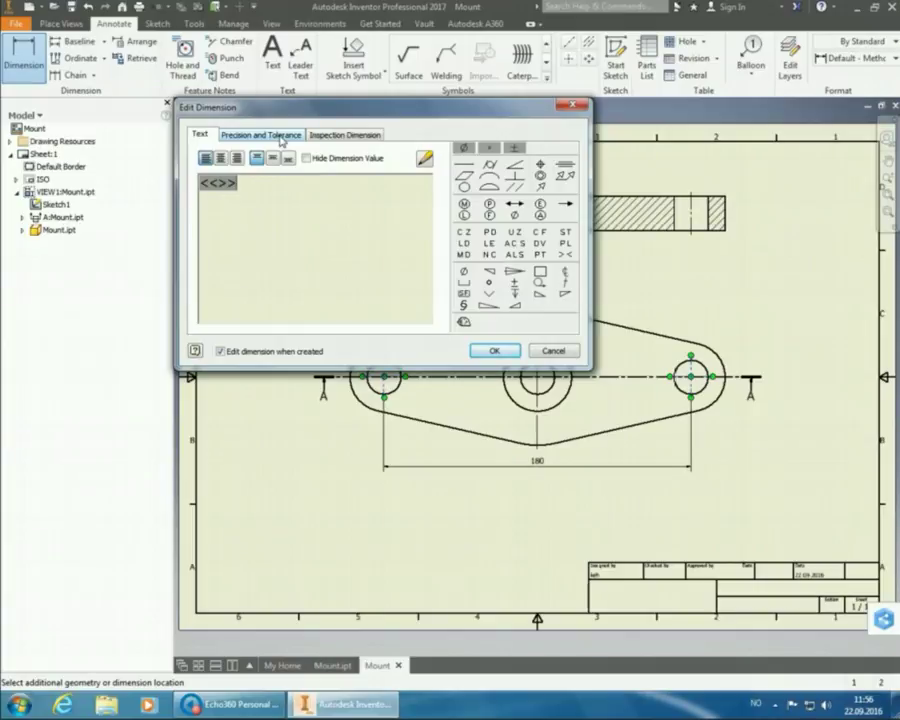
- Keep the 180 dimension's primary unit precision at 2,12 on the Precision and Tolerance tab
left_click(282, 141)
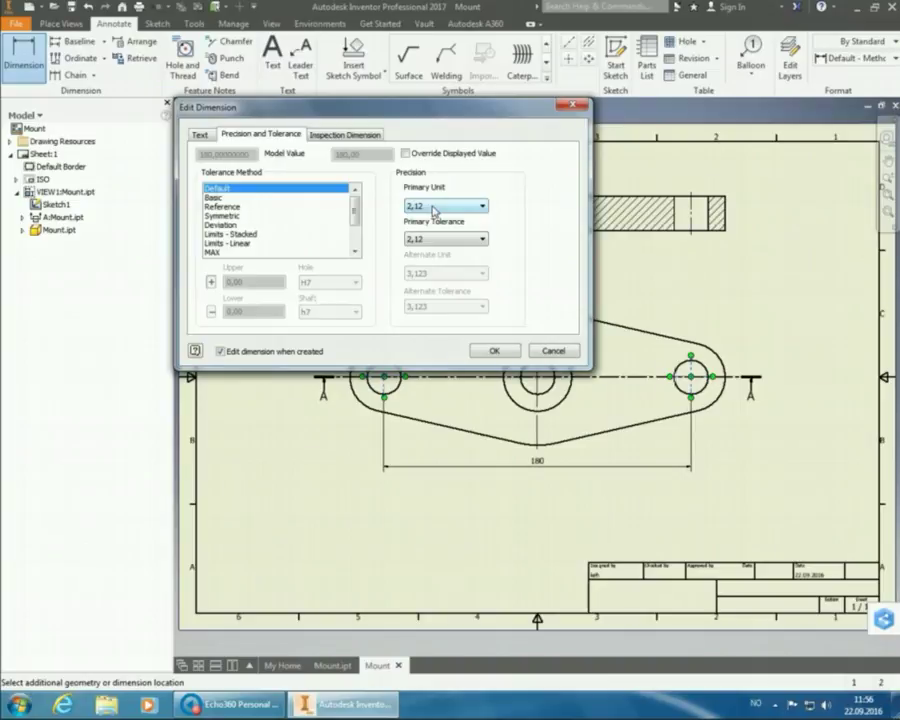
left_click(434, 208)
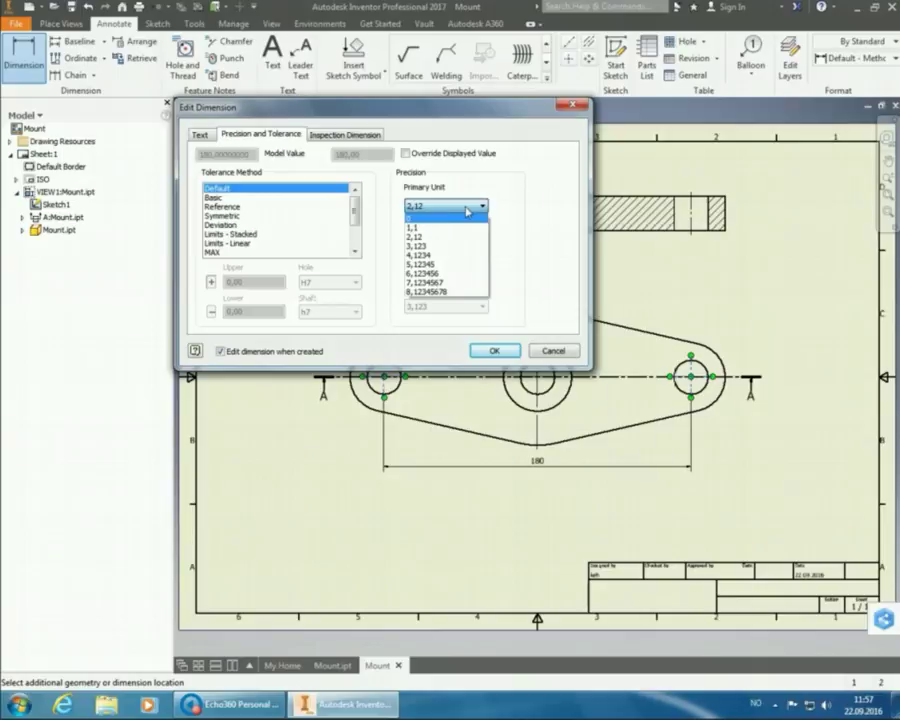
left_click(482, 206)
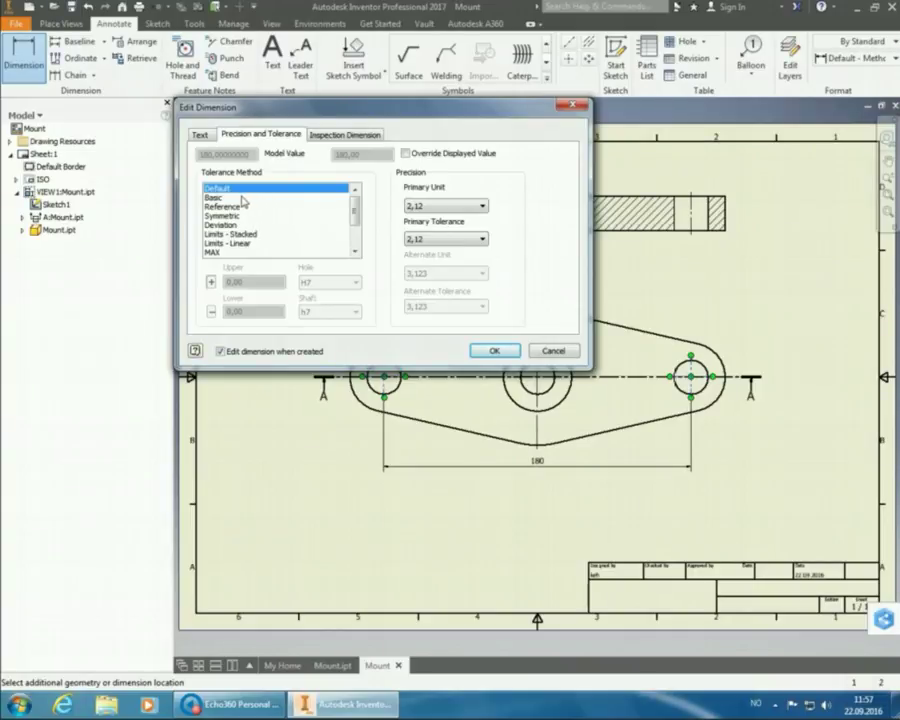
- Try Reference and Symmetric, then apply Deviation tolerance with a positive upper value (180 +0 -0)
left_click(229, 207)
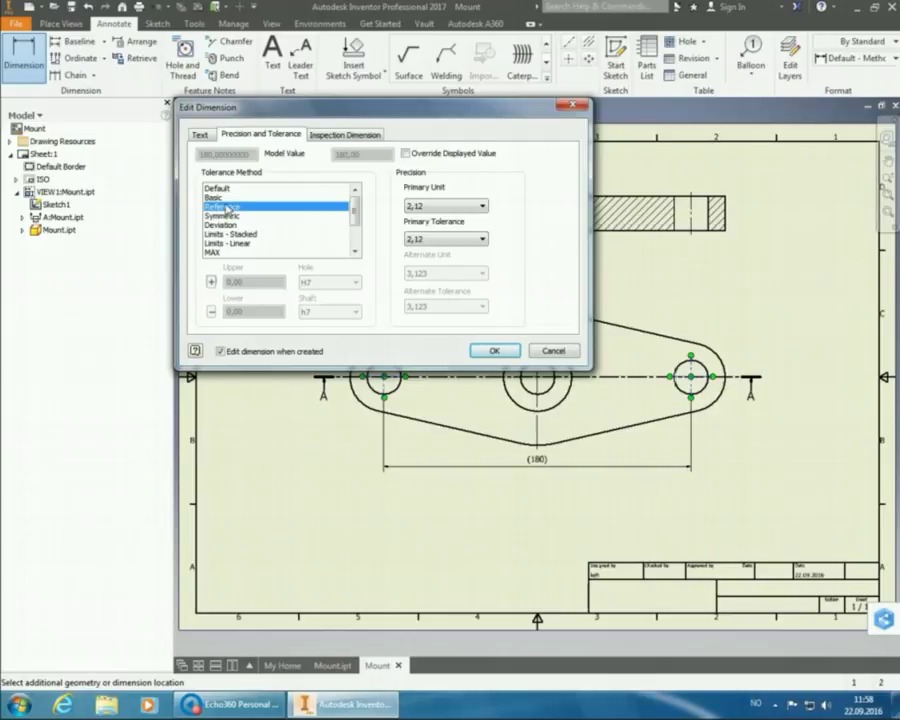
left_click(224, 215)
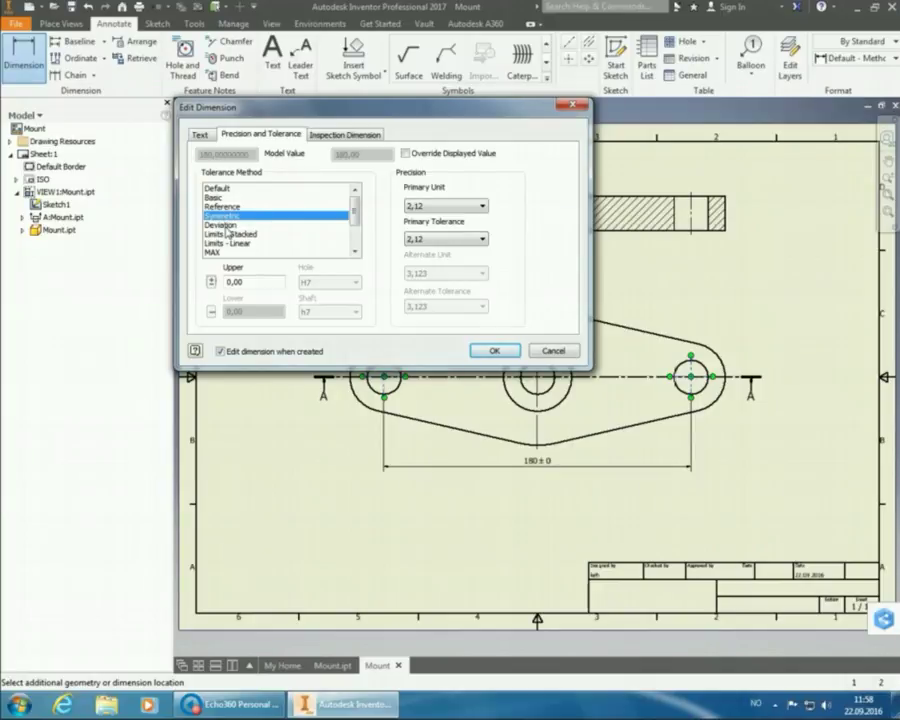
left_click(226, 224)
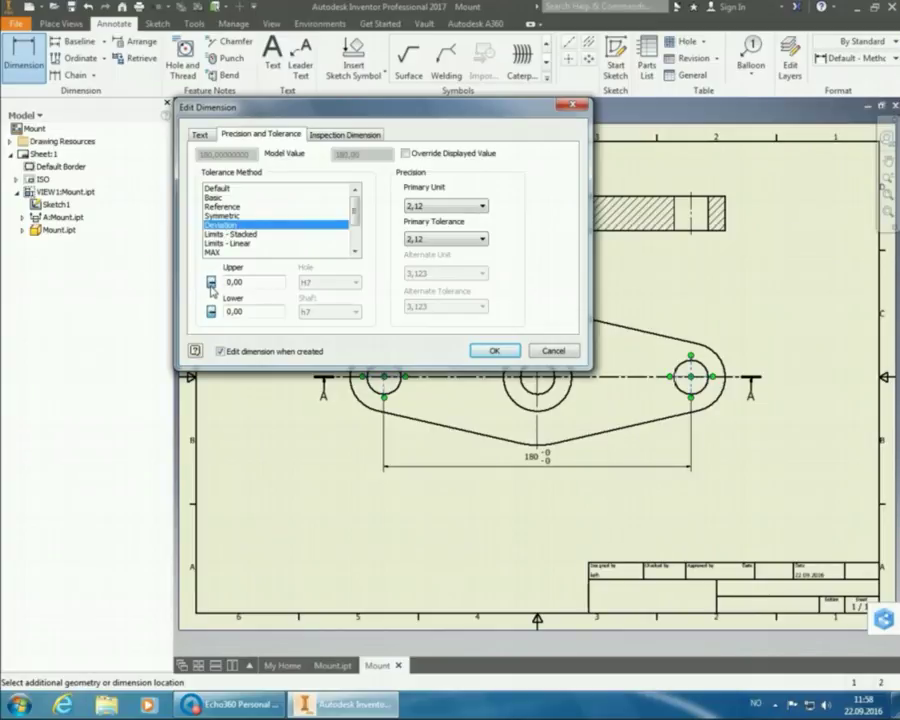
left_click(211, 284)
- Switch the 180 dimension's tolerance method from MAX to MIN, previewing 180 MIN
scroll(336, 210, "down", 2)
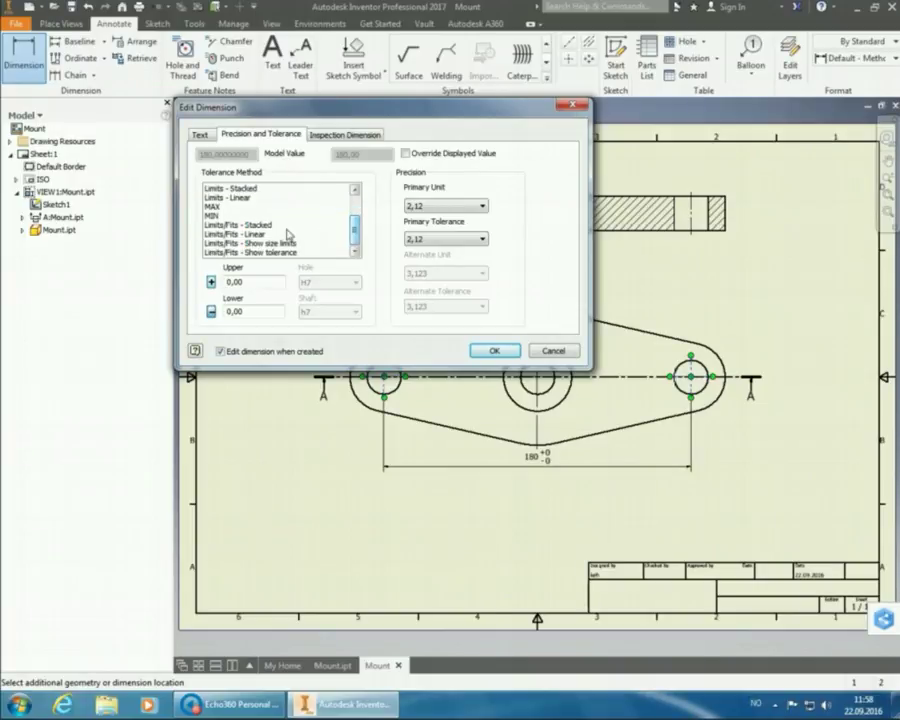
left_click(221, 207)
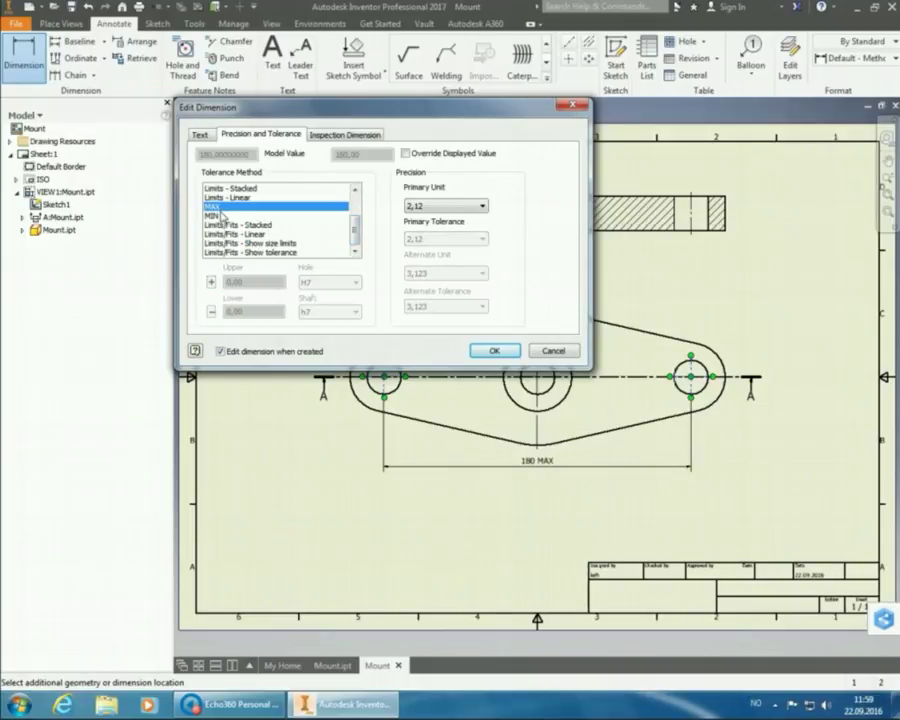
left_click(222, 215)
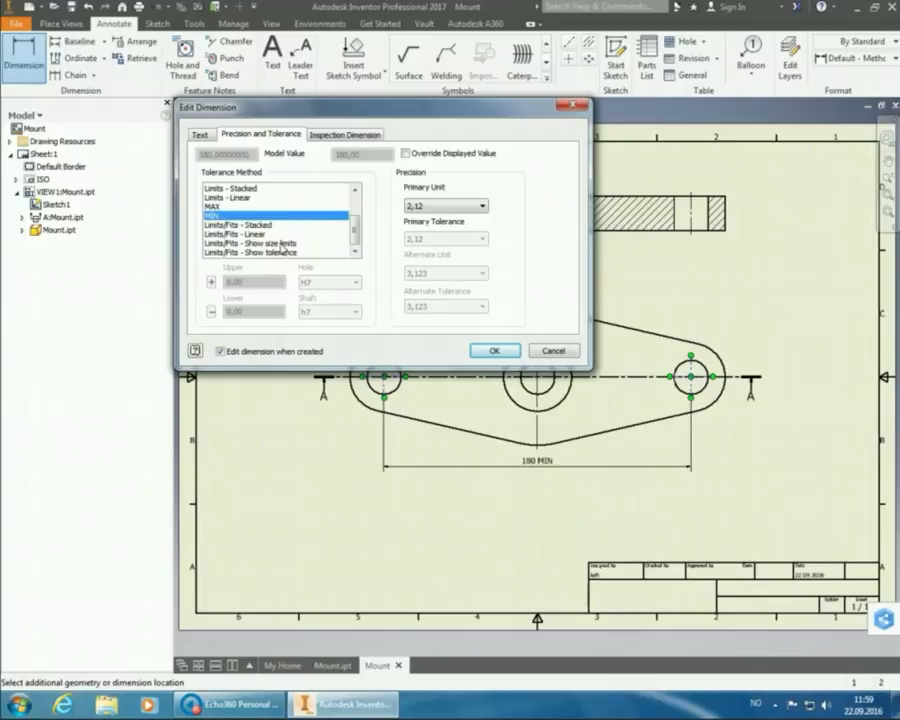
- Apply Limits/Fits – Show tolerance to the 180 dimension with an H7 hole fit and no shaft fit, showing 180 H7 (+0,04/-0)
left_click(280, 252)
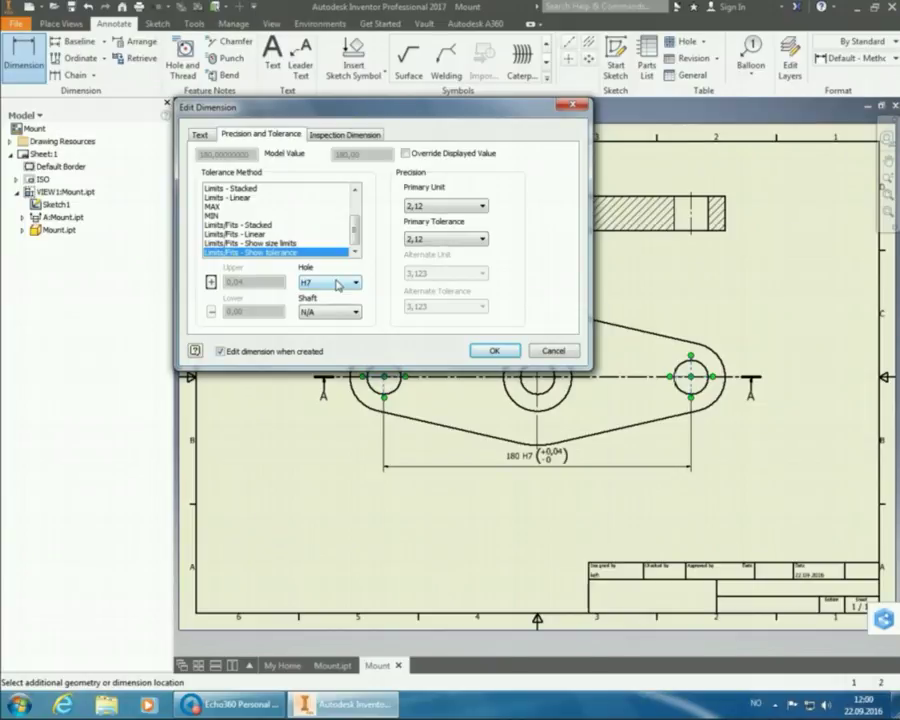
left_click(340, 284)
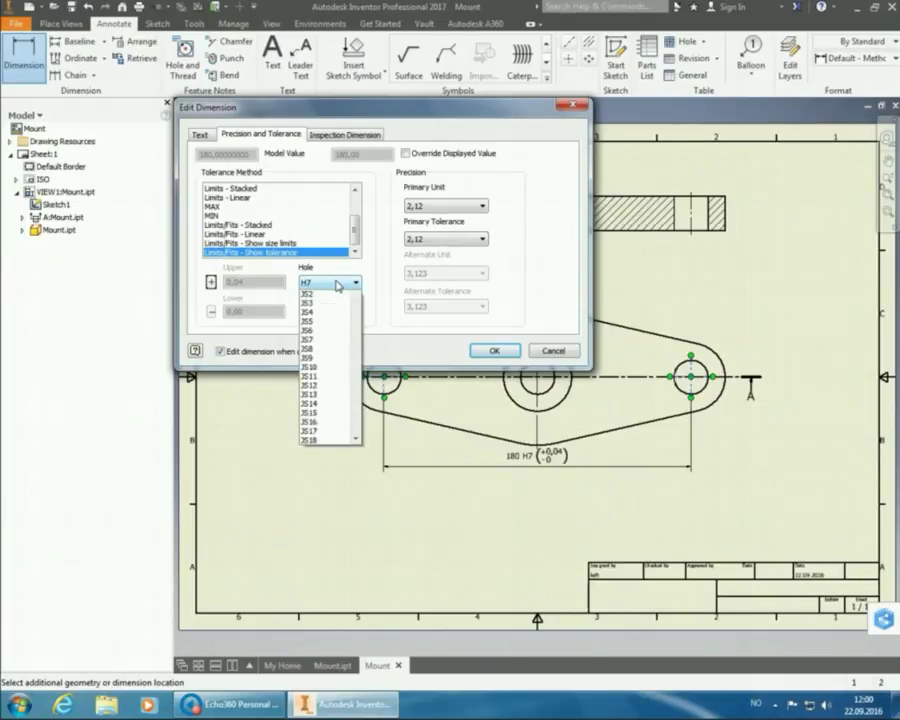
scroll(342, 285, "down", 3)
left_click(342, 284)
left_click(343, 312)
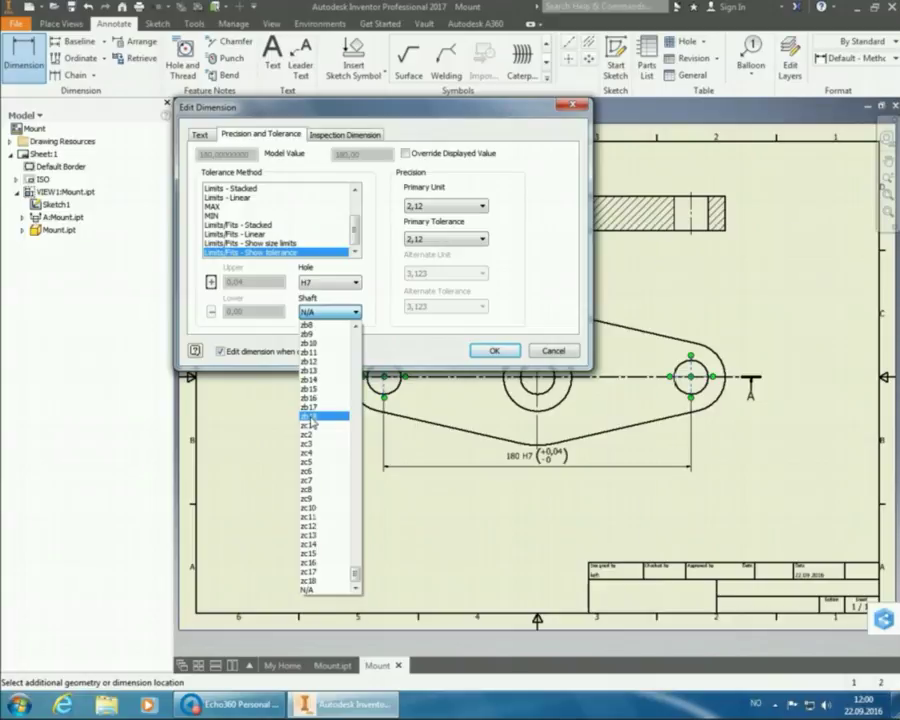
left_click(353, 287)
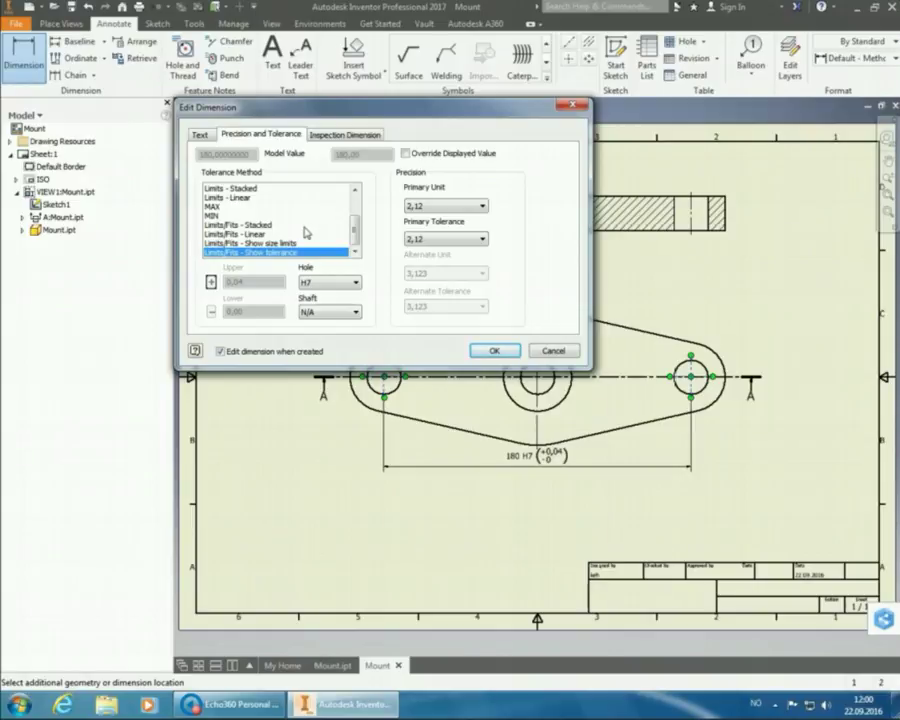
left_click(290, 226)
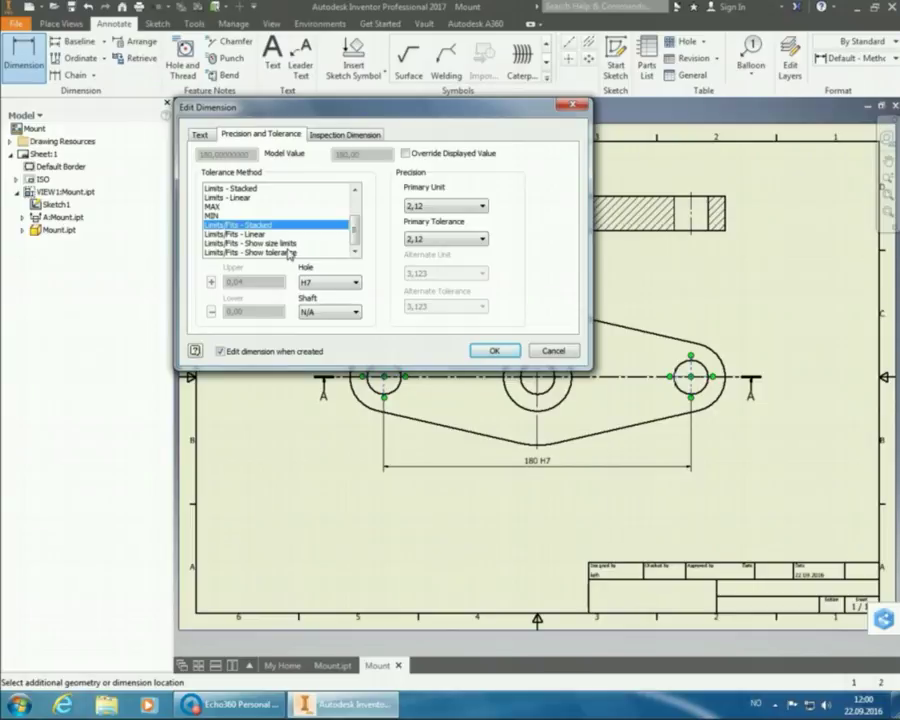
left_click(290, 252)
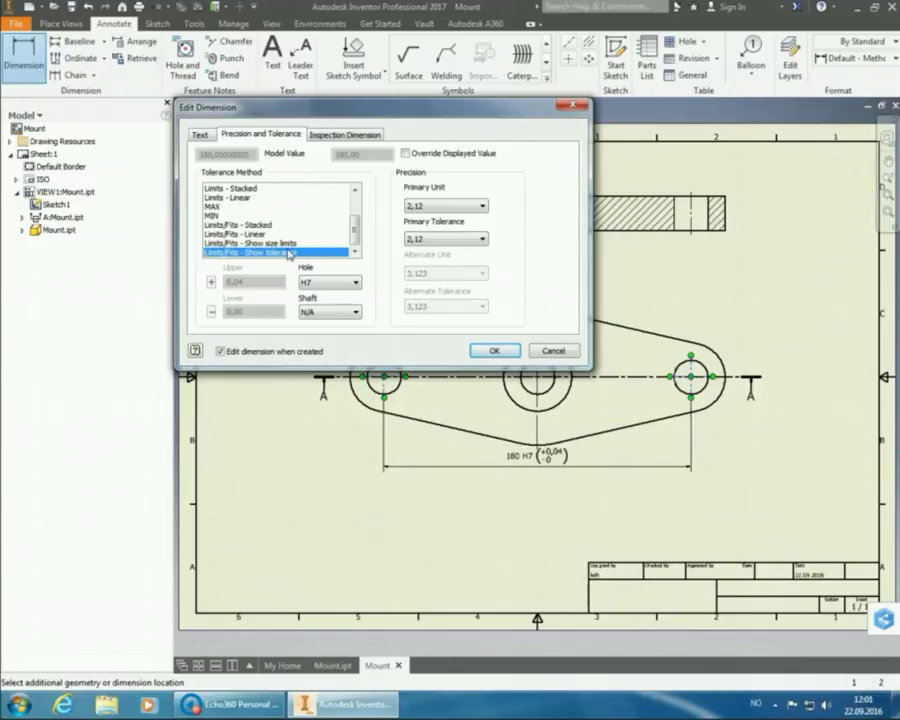
- Switch the 180 dimension to a Symmetric tolerance with an upper value of 0,2 and confirm
scroll(284, 233, "up", 2)
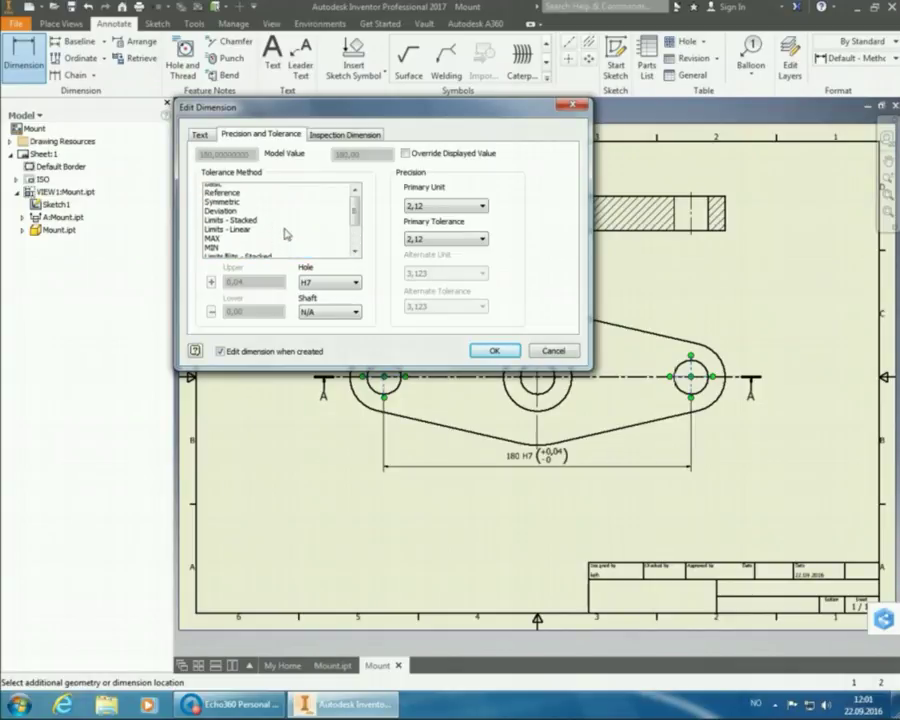
left_click(238, 217)
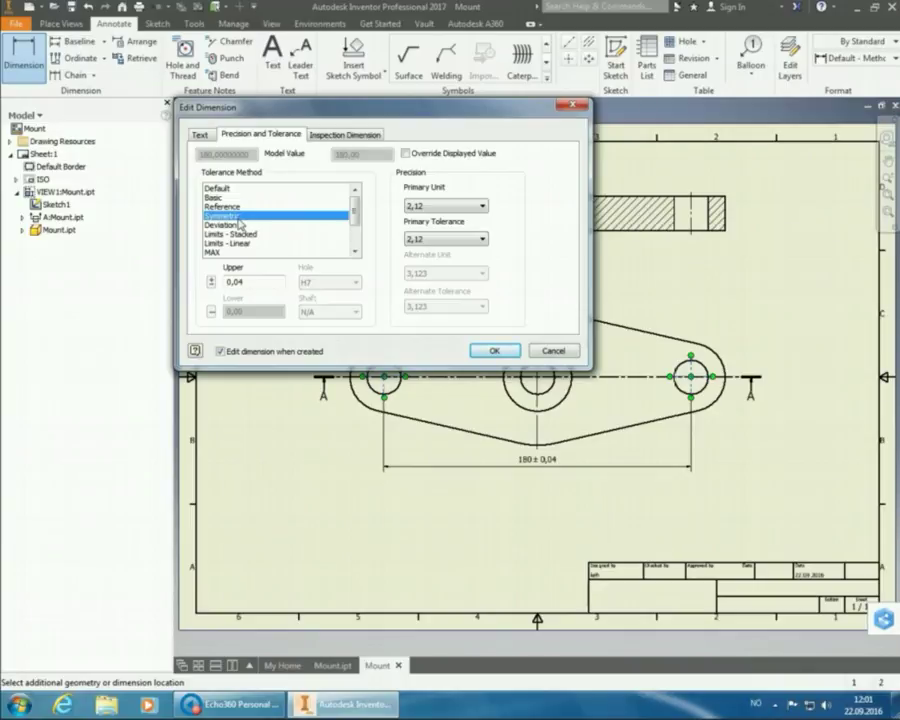
left_click(253, 284)
key("BackSpace")
key("BackSpace")
type("2")
key("Tab")
left_click(494, 351)
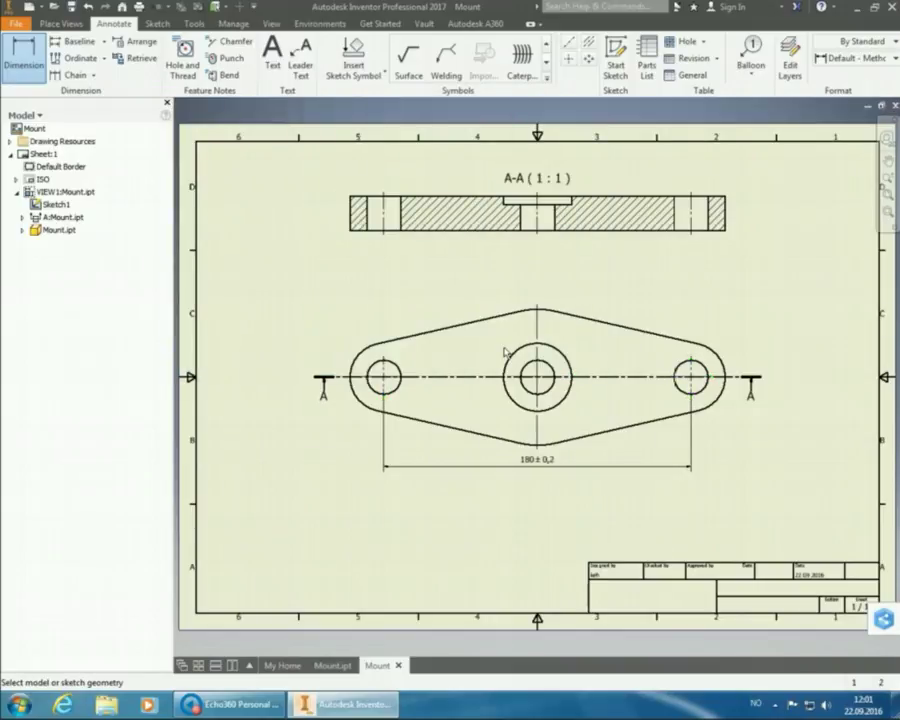